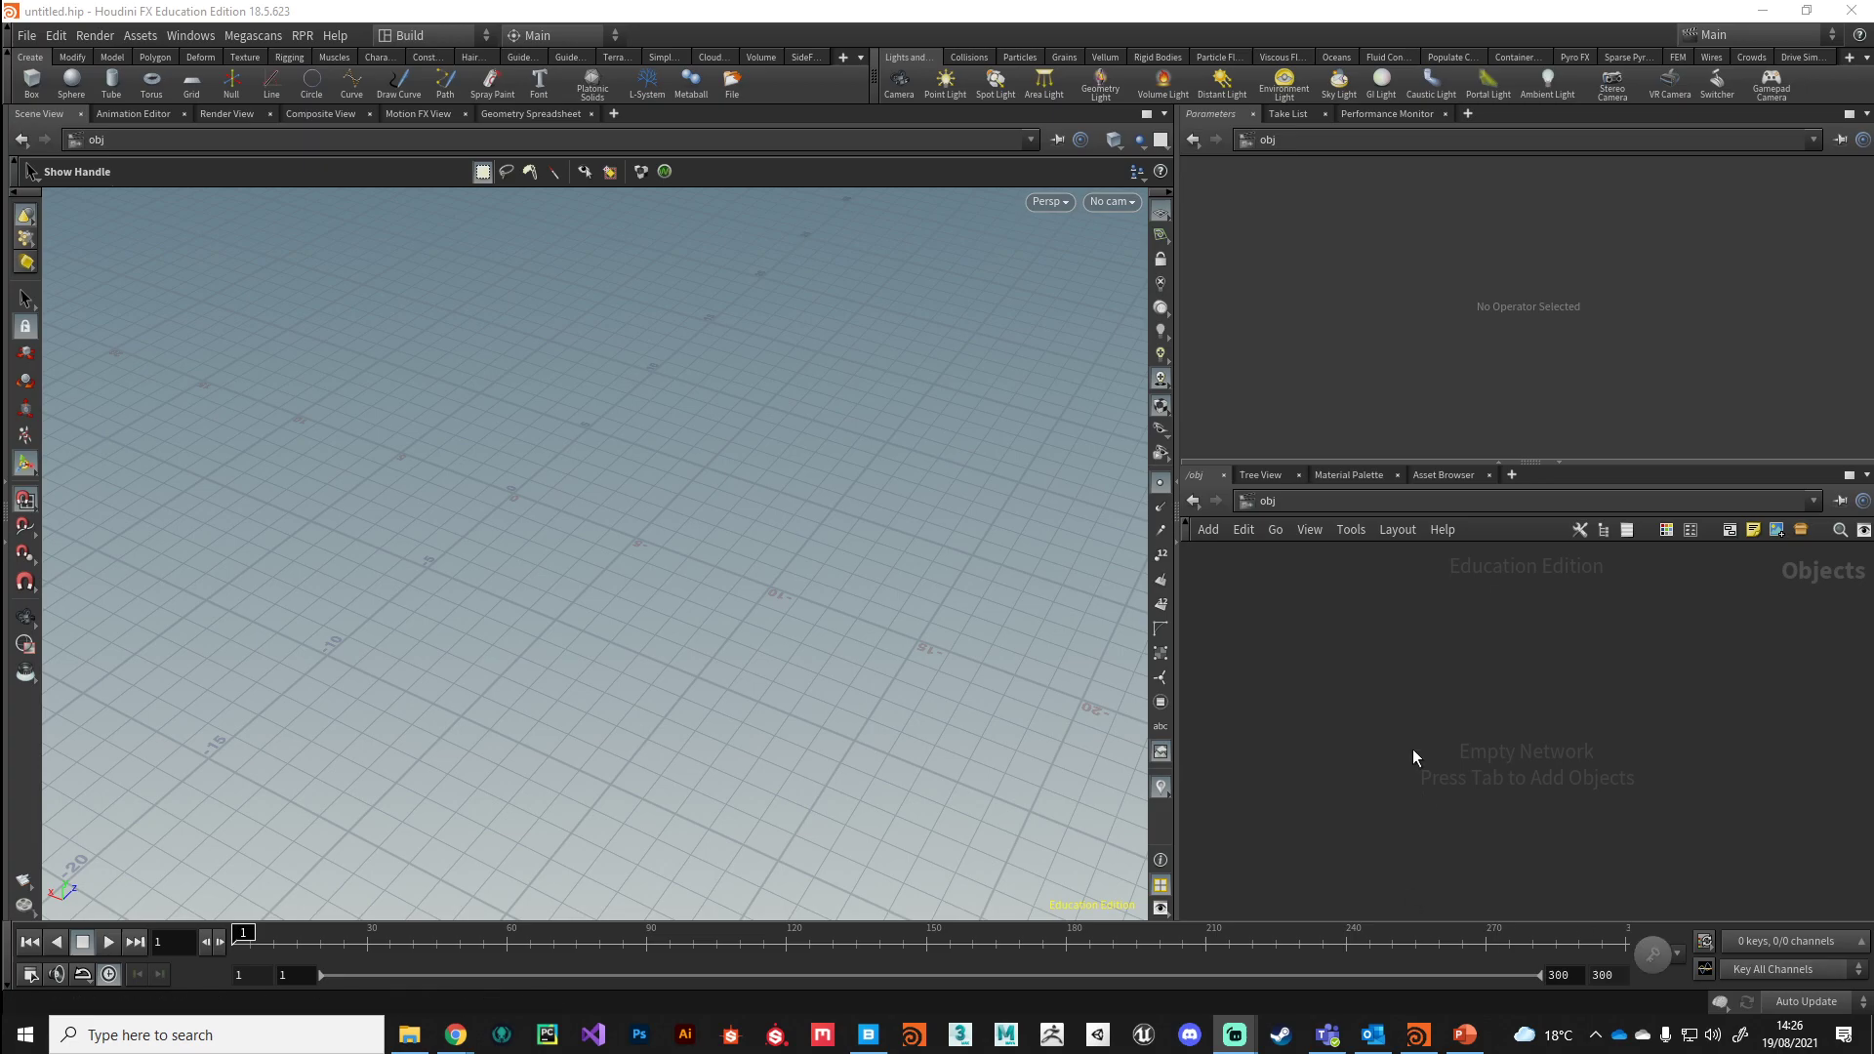
# - Create a Geometry object in the scene network and rename it FenceTool
pyautogui.click(1400, 715)
pyautogui.press('Tab')
pyautogui.write('geo')
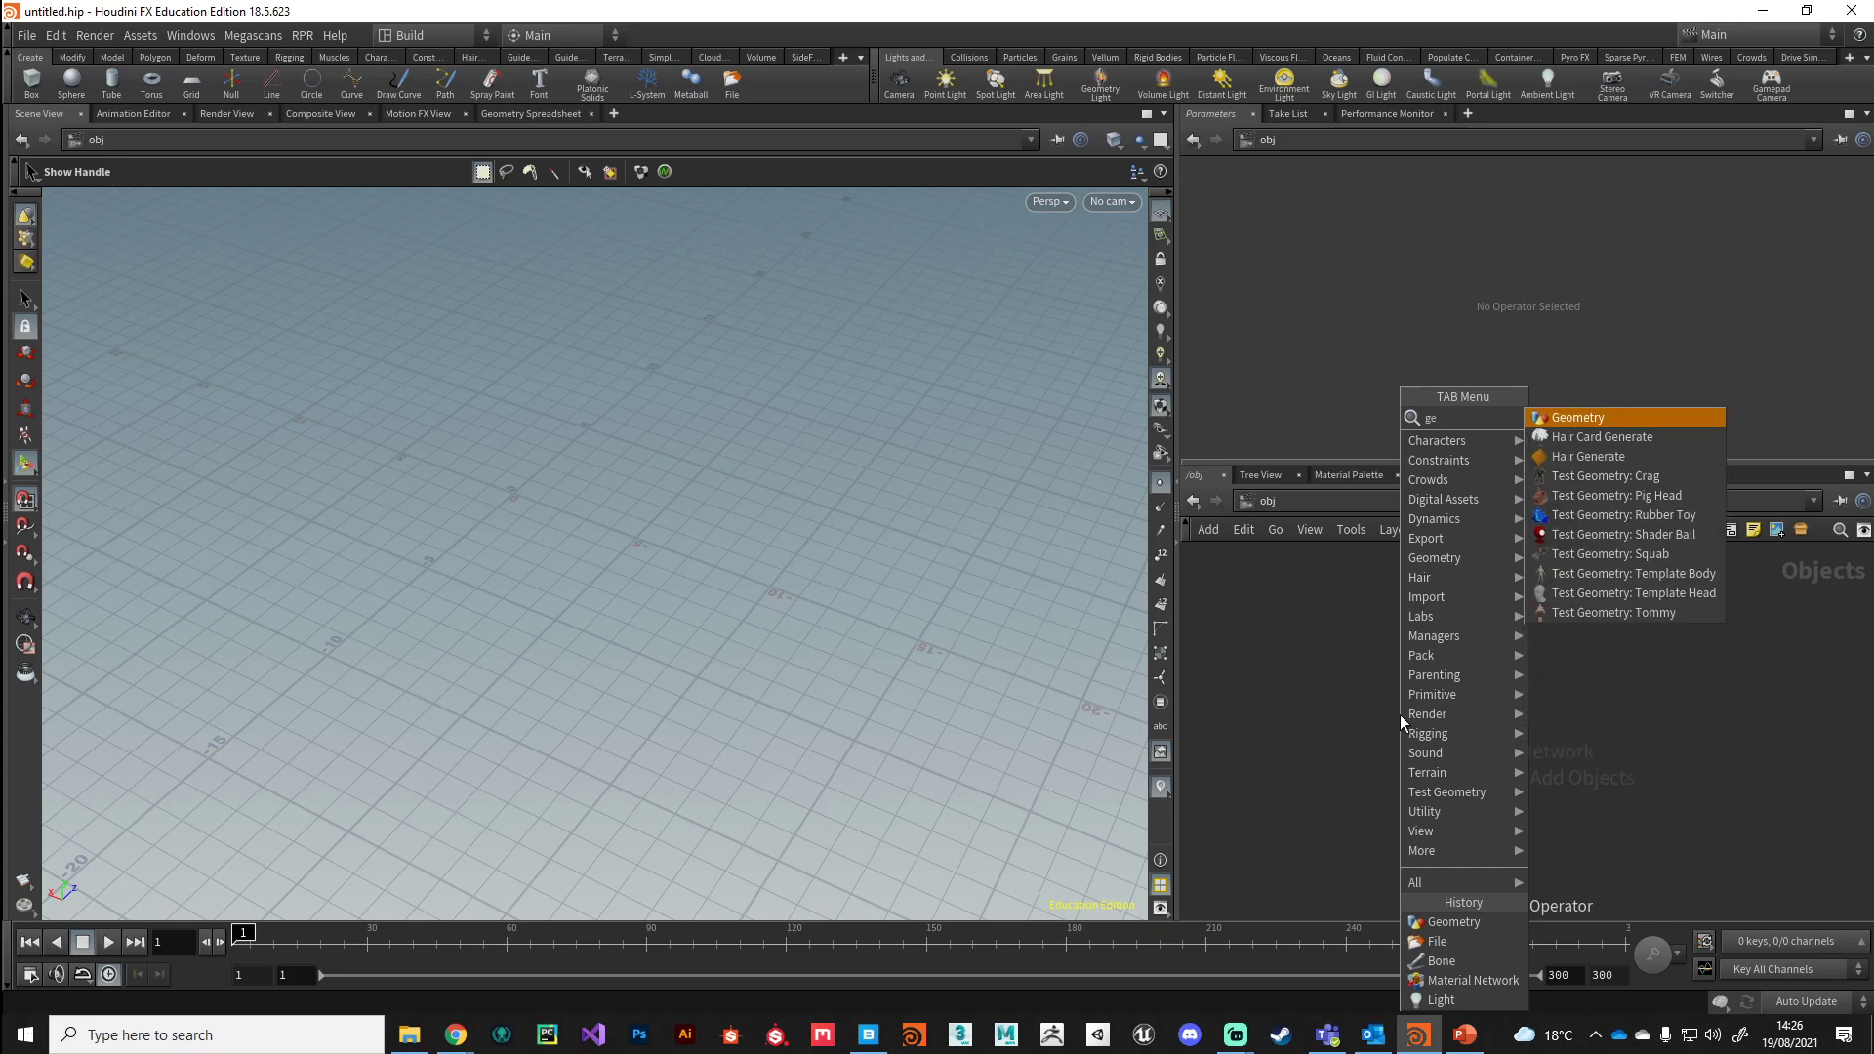
pyautogui.press('Return')
pyautogui.click(1400, 715)
pyautogui.moveTo(1398, 714); pyautogui.dragTo(1301, 628)
pyautogui.doubleClick(1369, 630)
pyautogui.write('FenceTool')
pyautogui.press('Return')
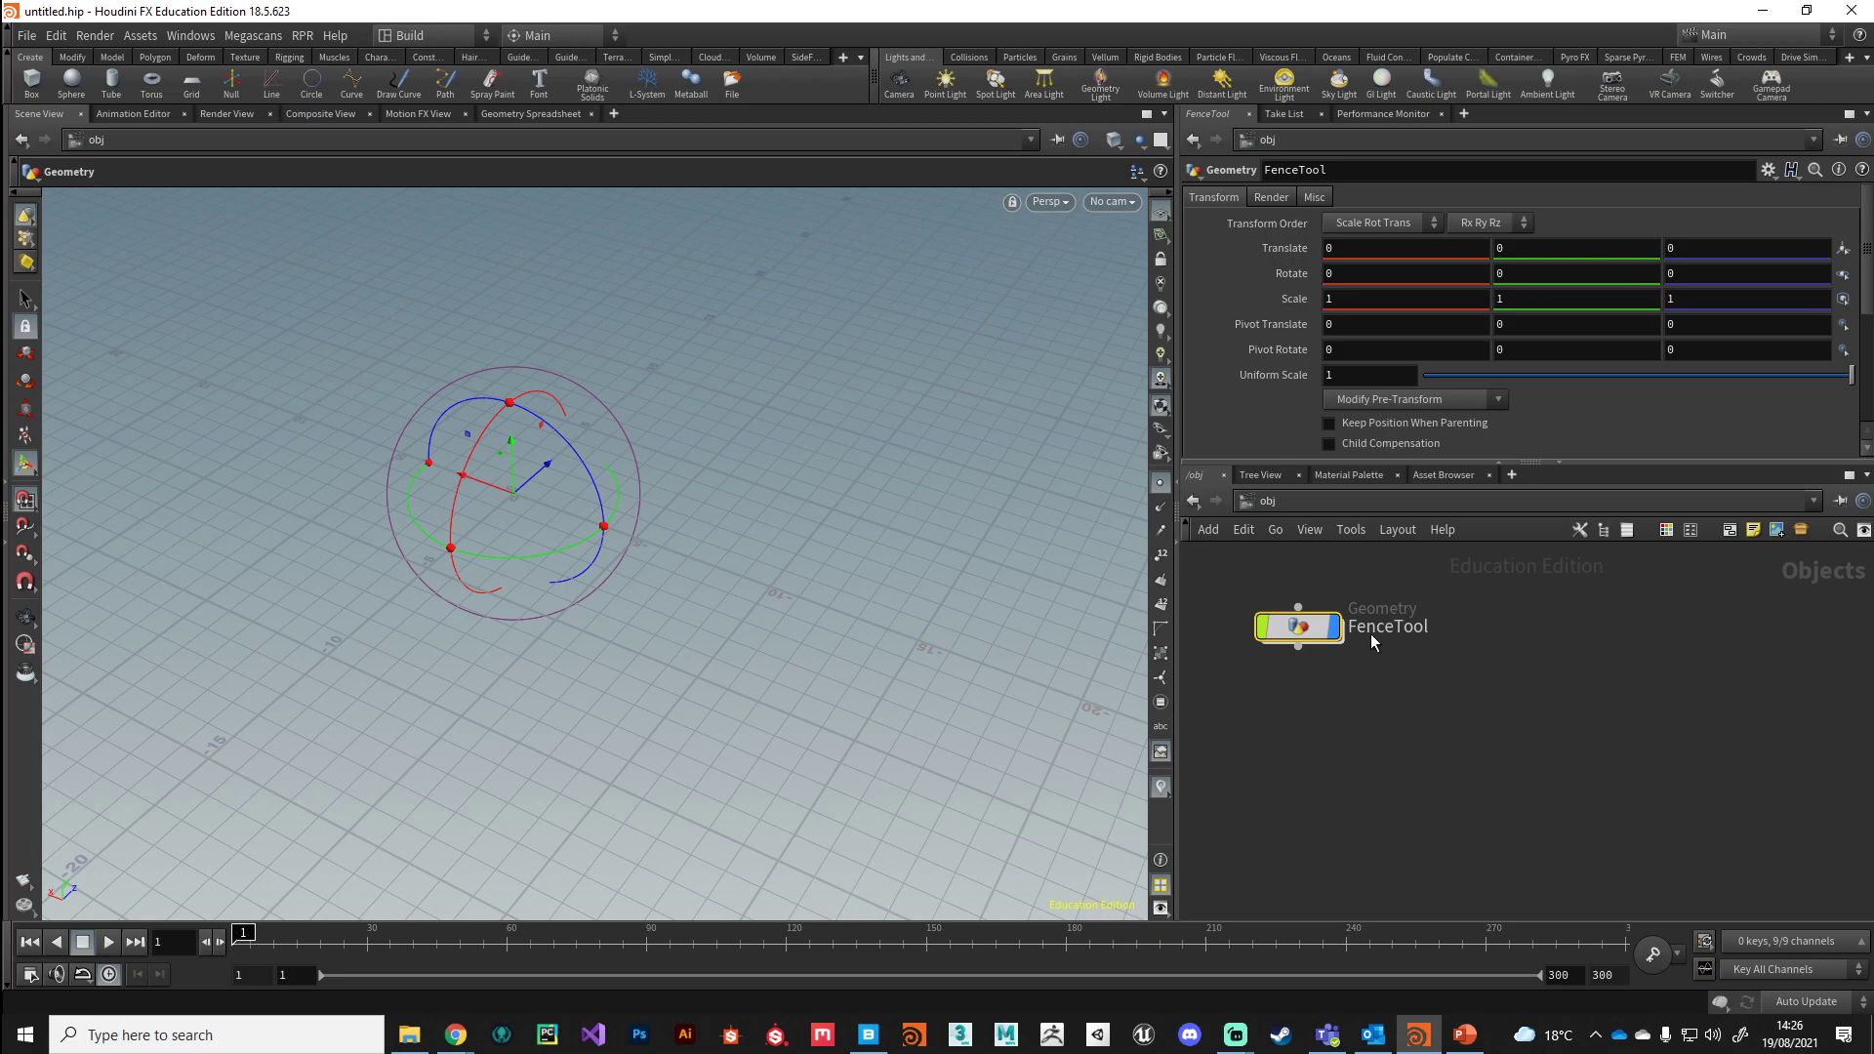
# - Add a Curve node inside the FenceTool geometry network
pyautogui.doubleClick(1312, 631)
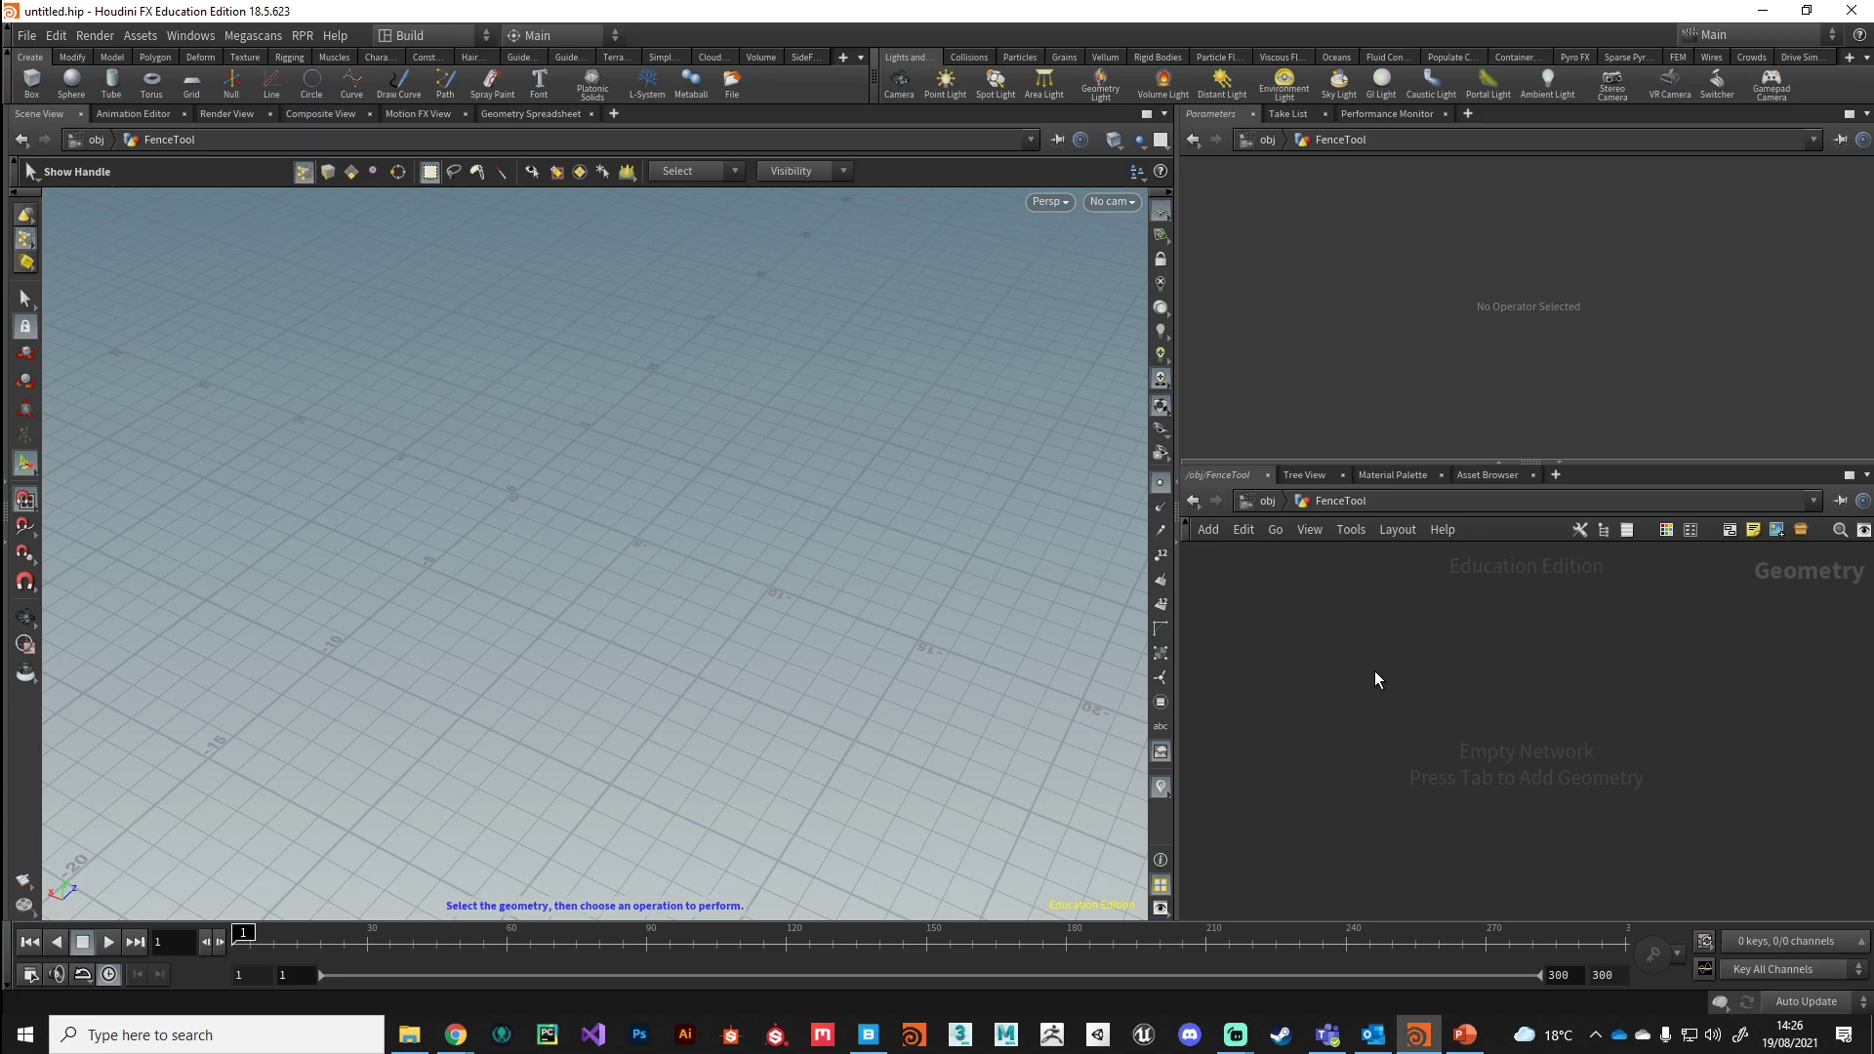
pyautogui.press('Tab')
pyautogui.write('curv')
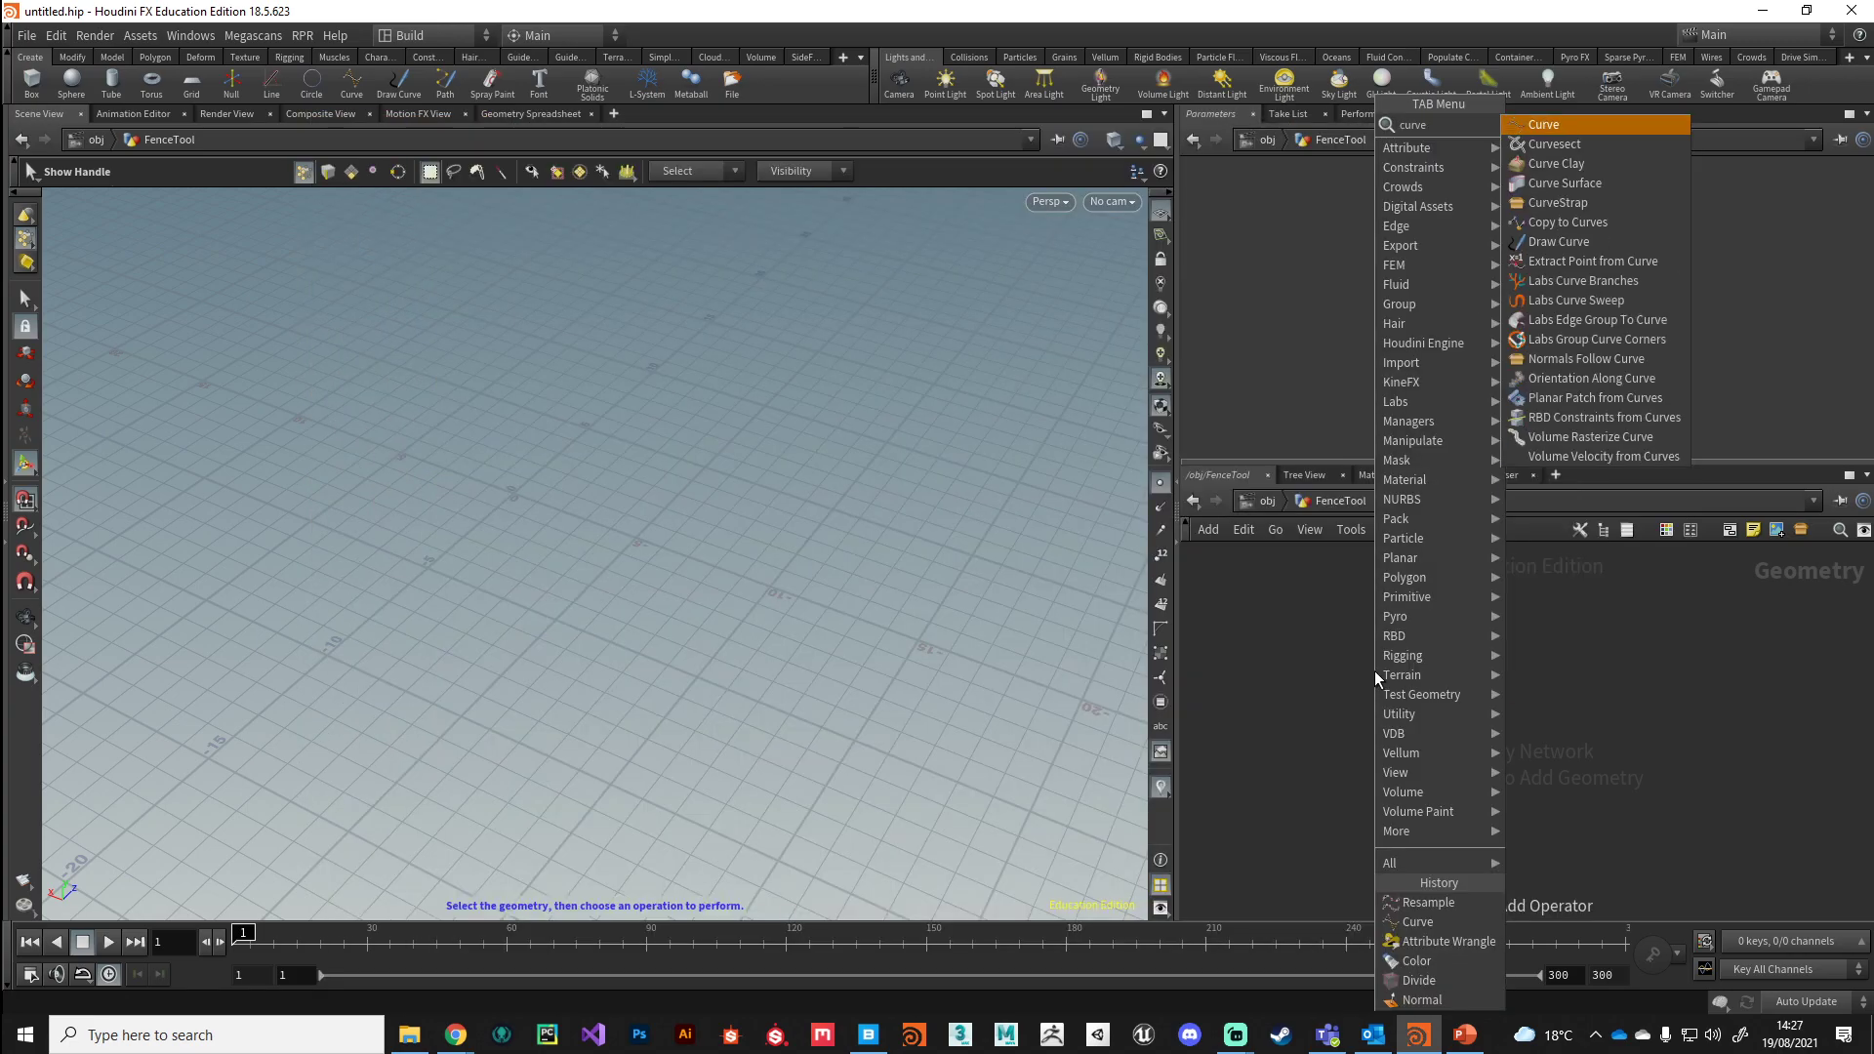
pyautogui.press('Return')
pyautogui.click(1372, 647)
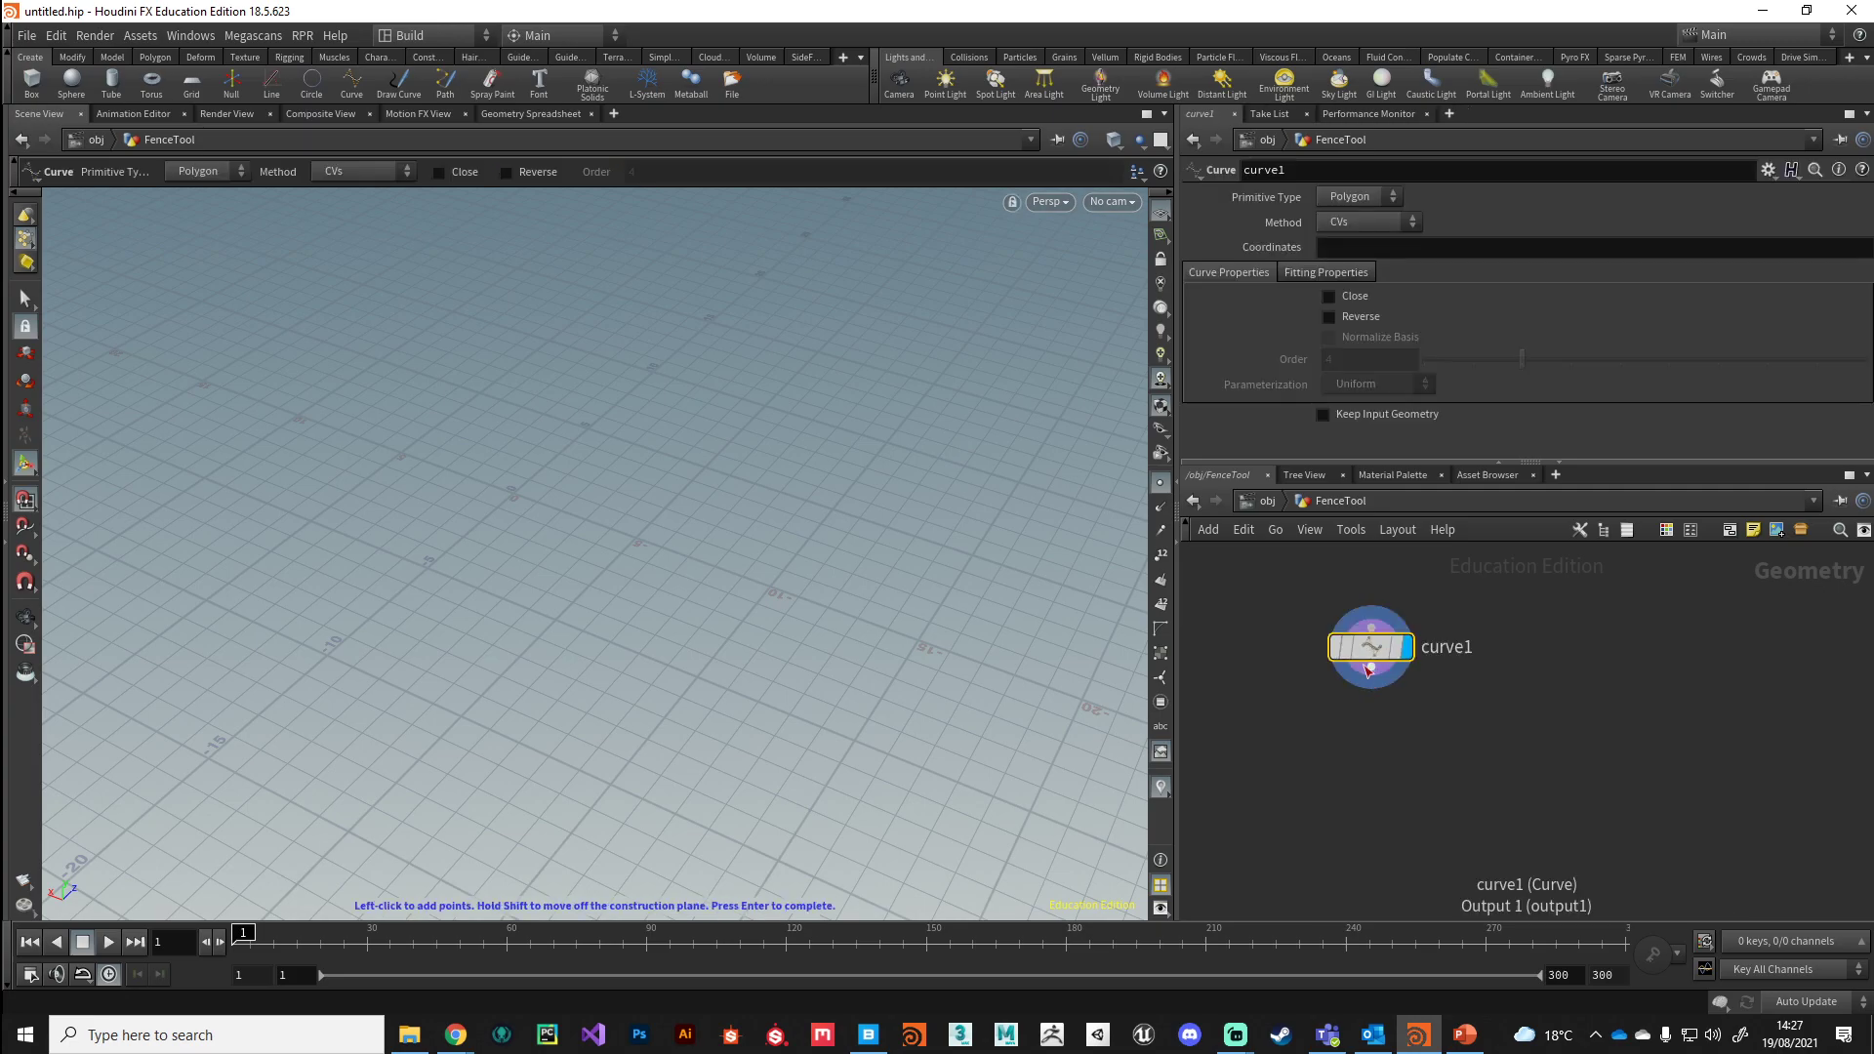
pyautogui.moveTo(1372, 649); pyautogui.dragTo(1342, 645)
# - Switch the viewport to the Top view and set snapping to Grid for curve drawing
pyautogui.press('Escape')
pyautogui.hotkey('space', '2')
pyautogui.press('Return')
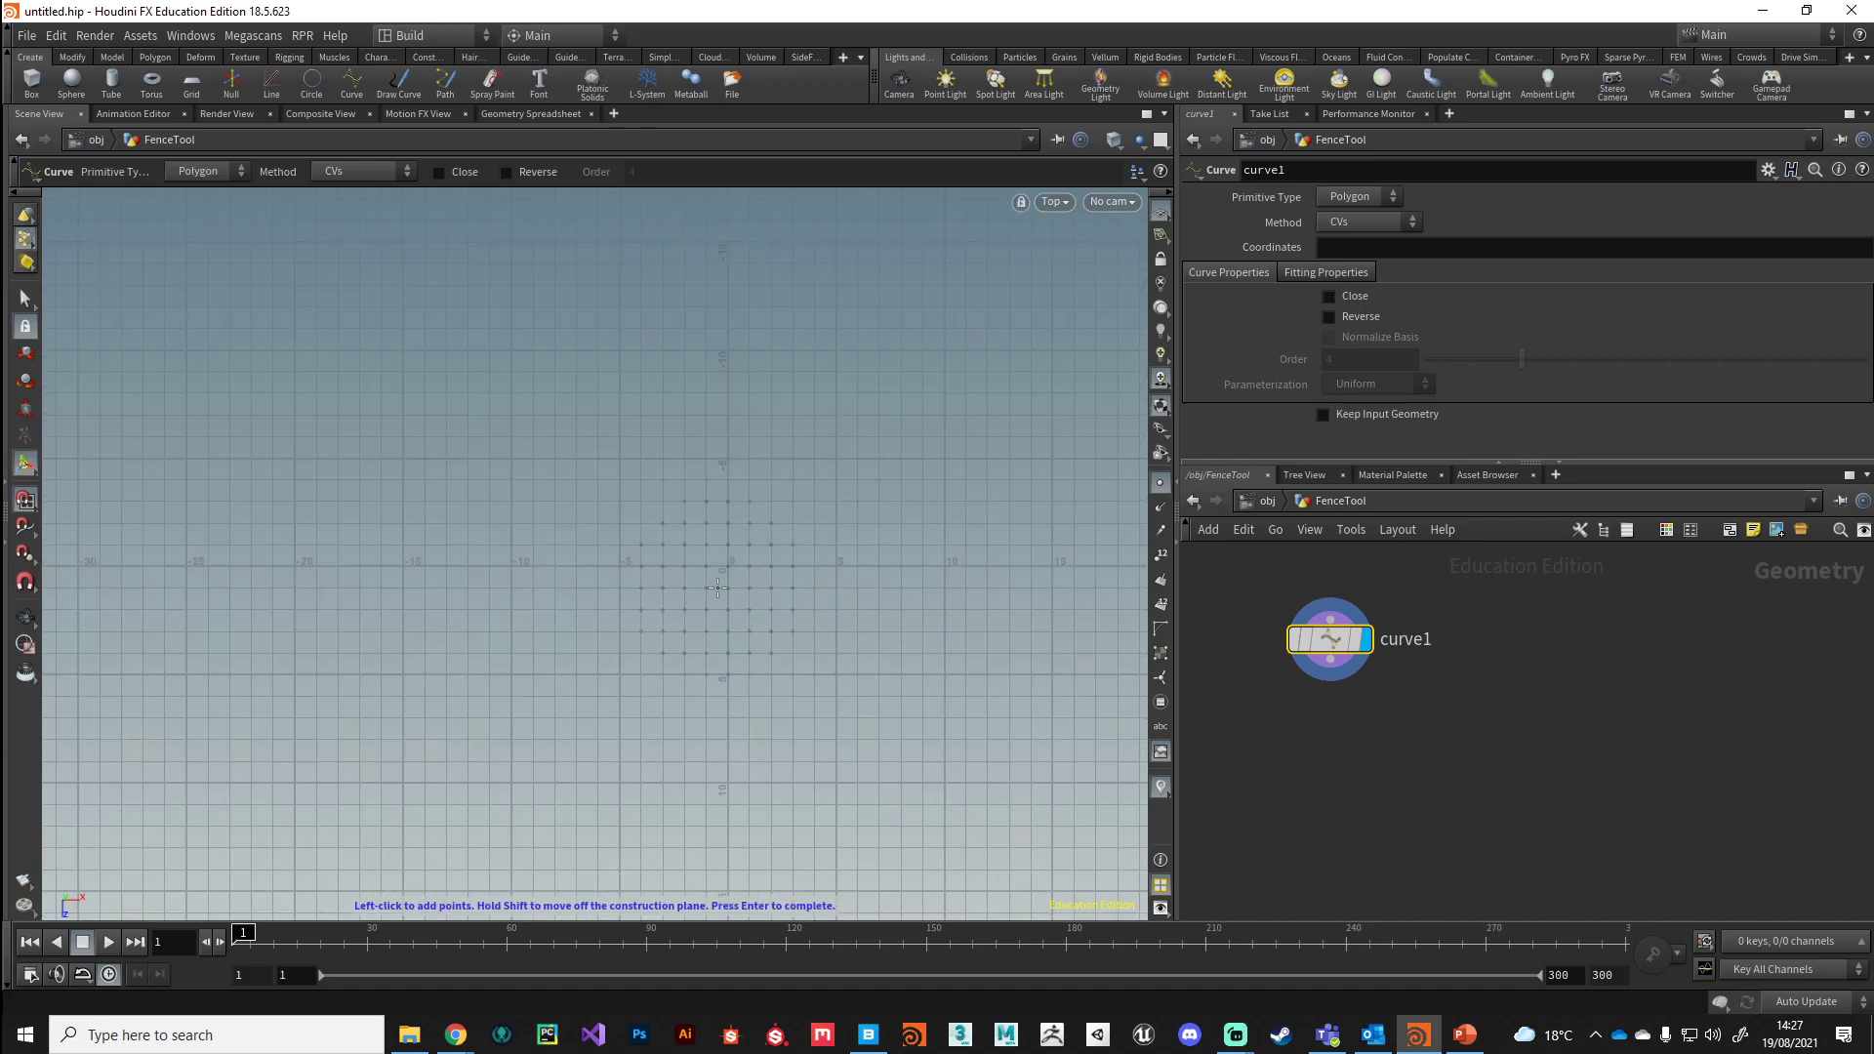
pyautogui.press('`')
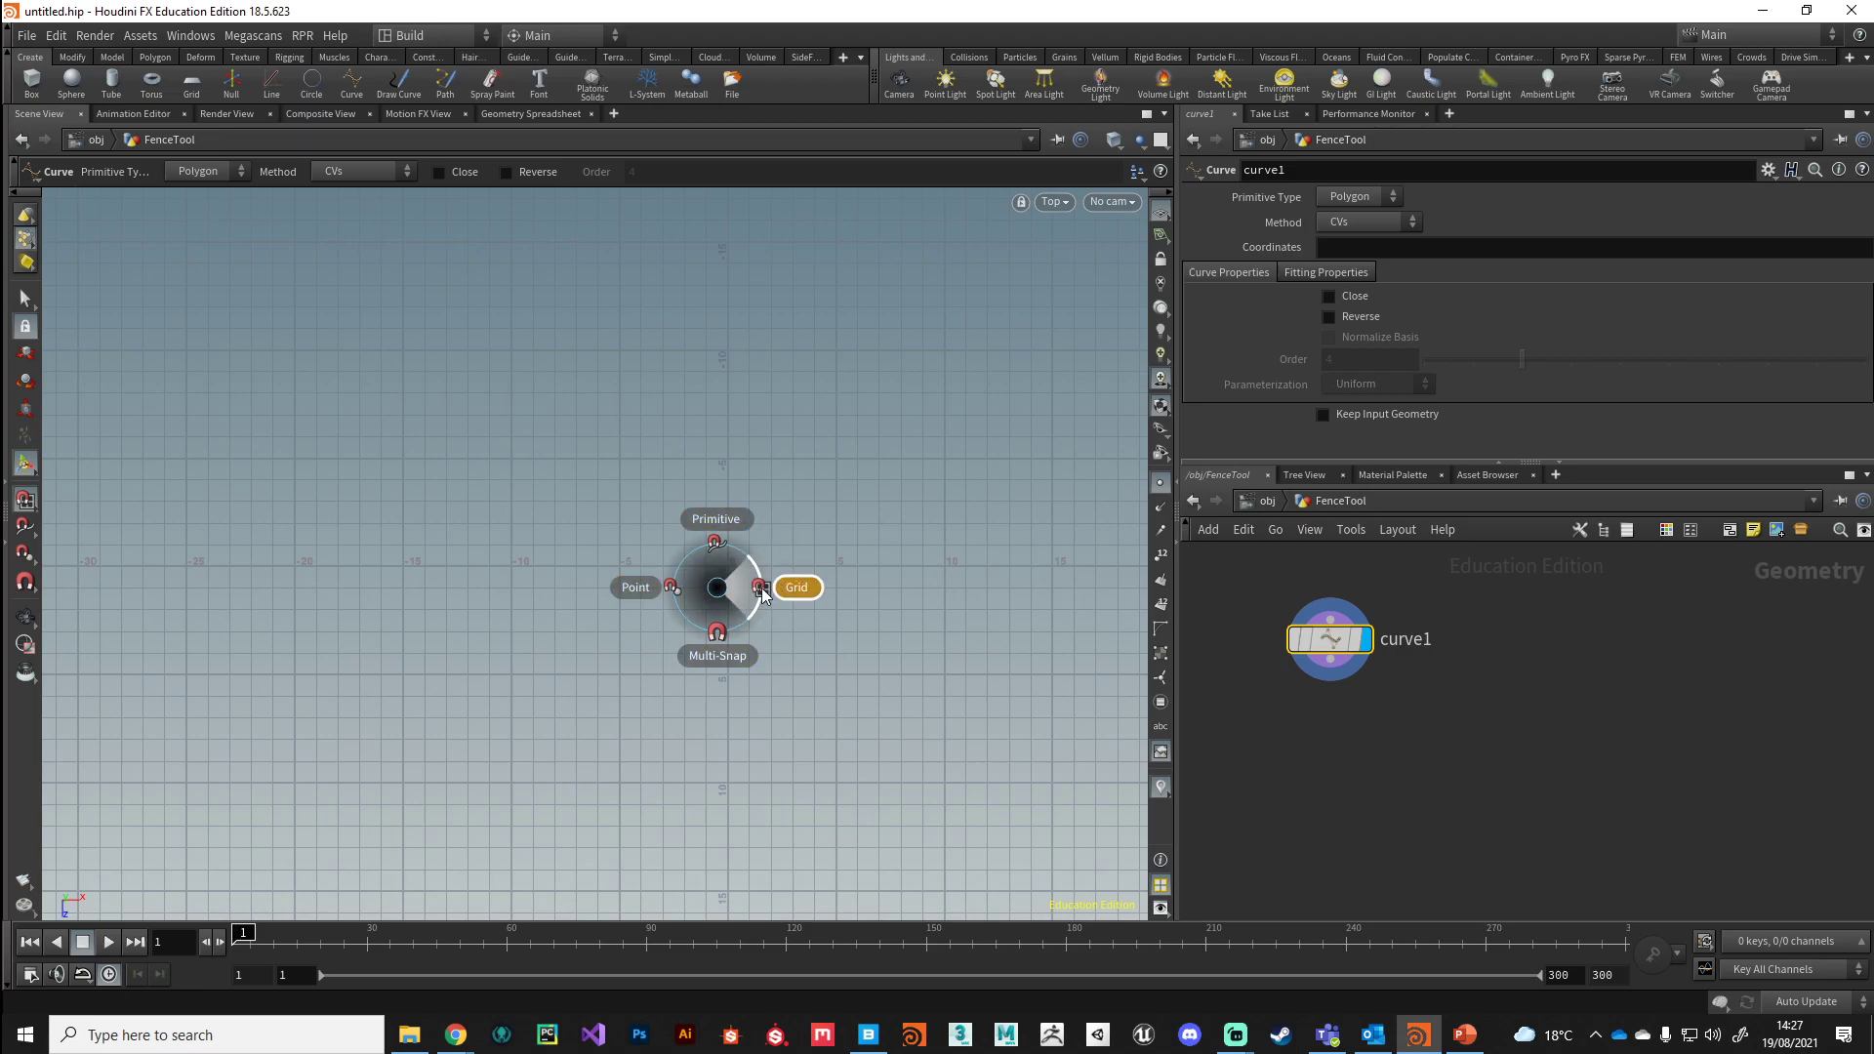
pyautogui.click(762, 589)
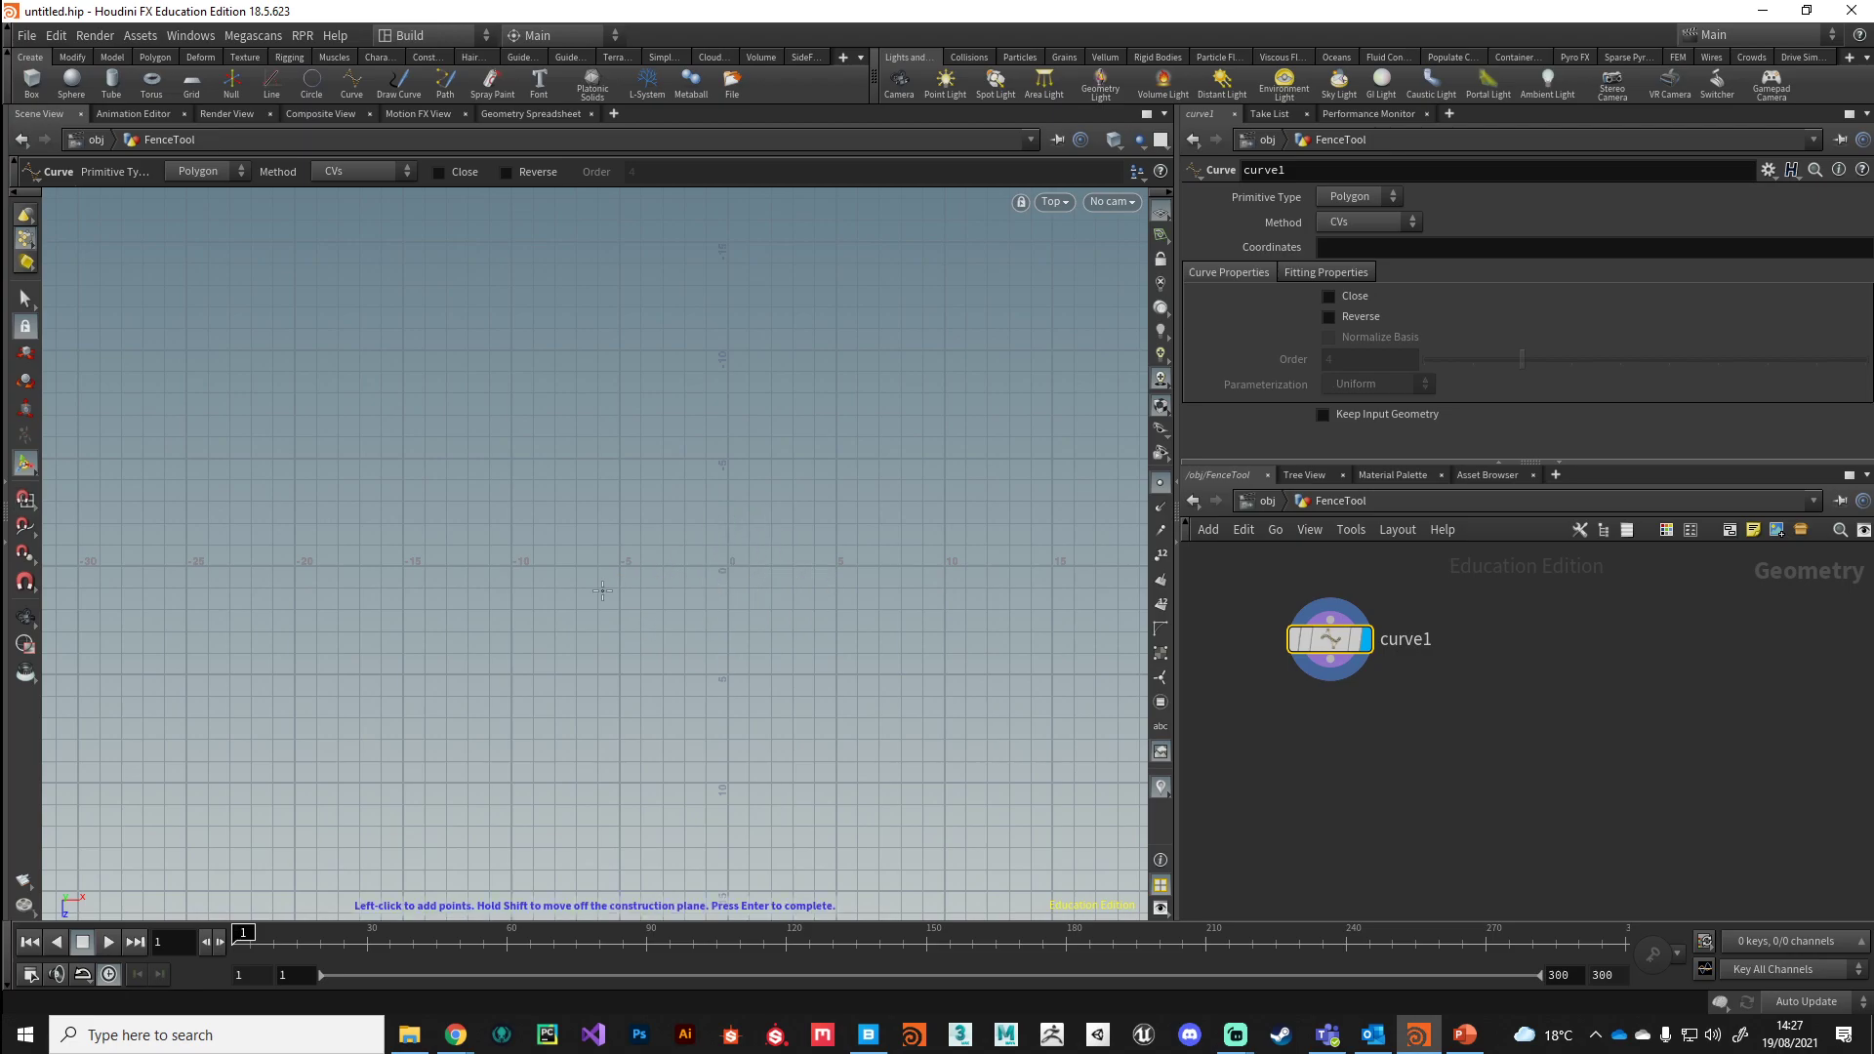
pyautogui.press('x')
# - Draw an open polygon curve of ten points looping around the origin, starting at 5,0,0
pyautogui.click(779, 595)
pyautogui.click(836, 566)
pyautogui.click(717, 455)
pyautogui.click(727, 349)
pyautogui.click(598, 328)
pyautogui.click(490, 435)
pyautogui.click(553, 524)
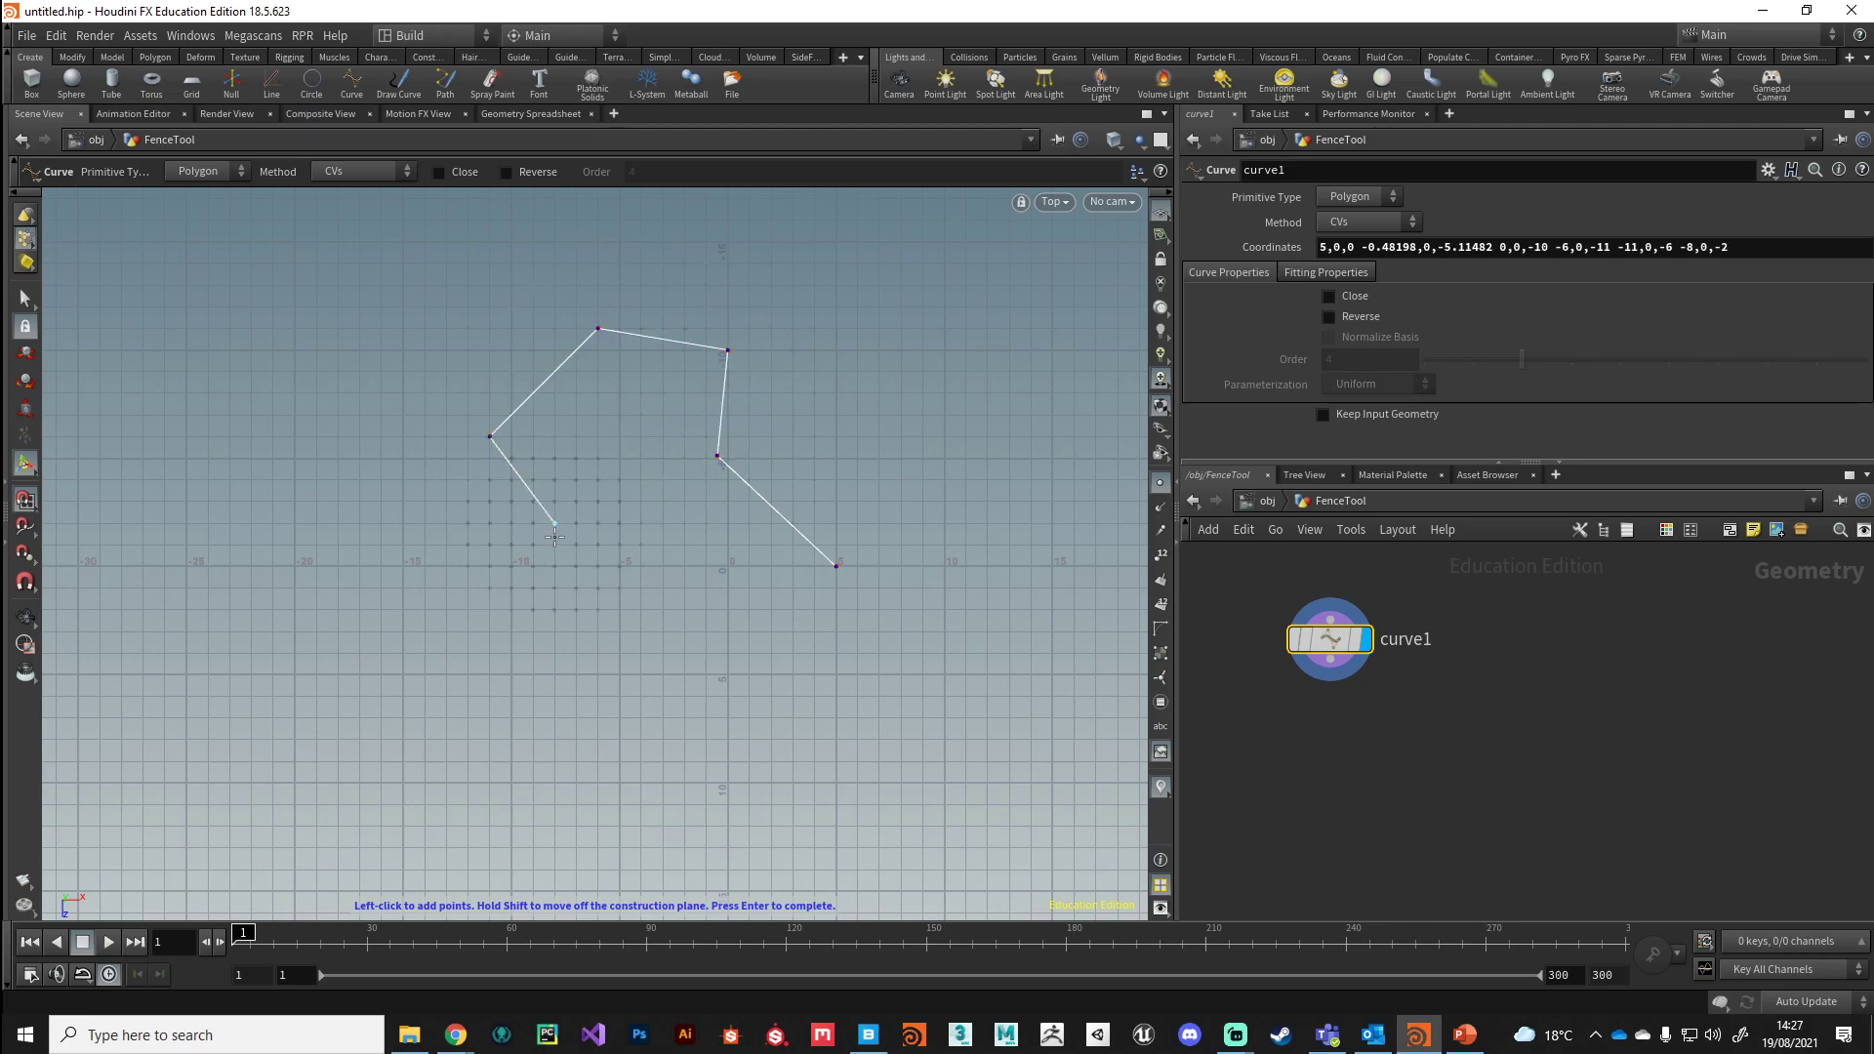
pyautogui.click(523, 660)
pyautogui.click(651, 687)
pyautogui.click(673, 518)
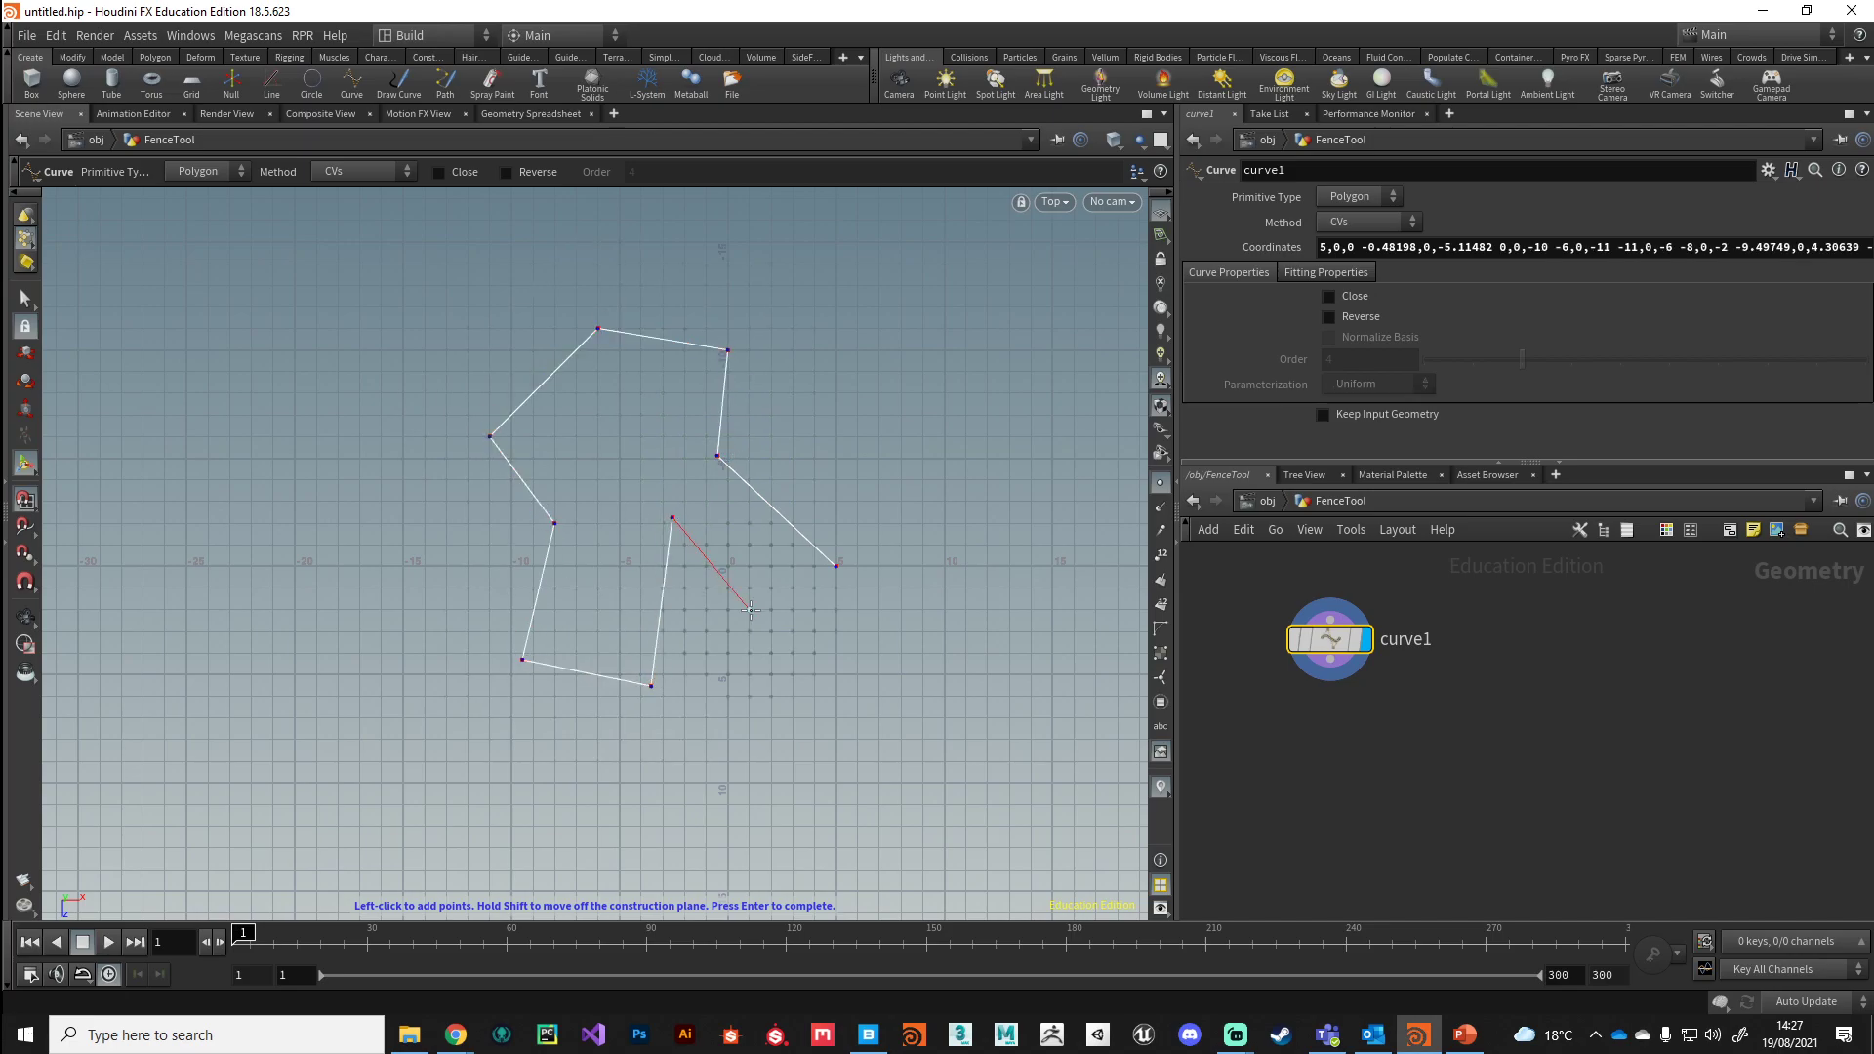
pyautogui.click(758, 625)
pyautogui.press('Return')
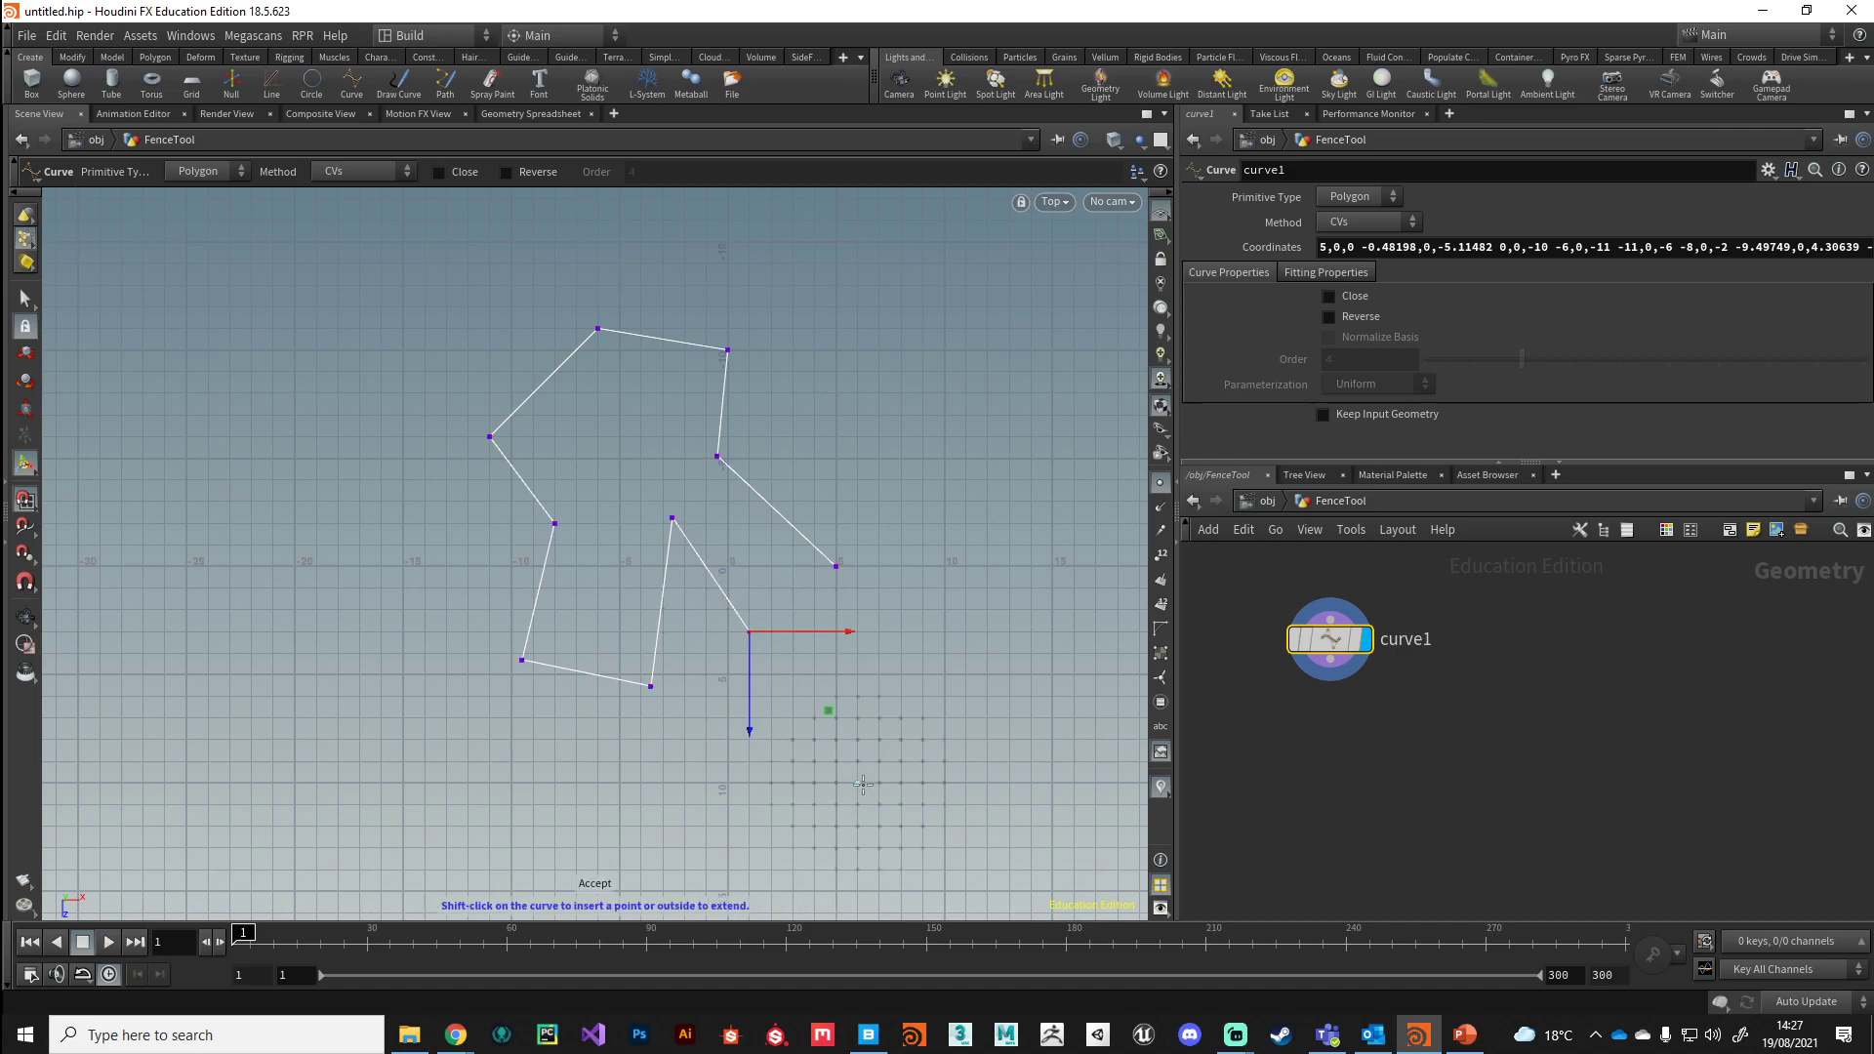
# - Reshape the curve in perspective by moving its inward-pointing points outward into a wide open loop
pyautogui.press('Escape')
pyautogui.moveTo(829, 710); pyautogui.dragTo(657, 753)
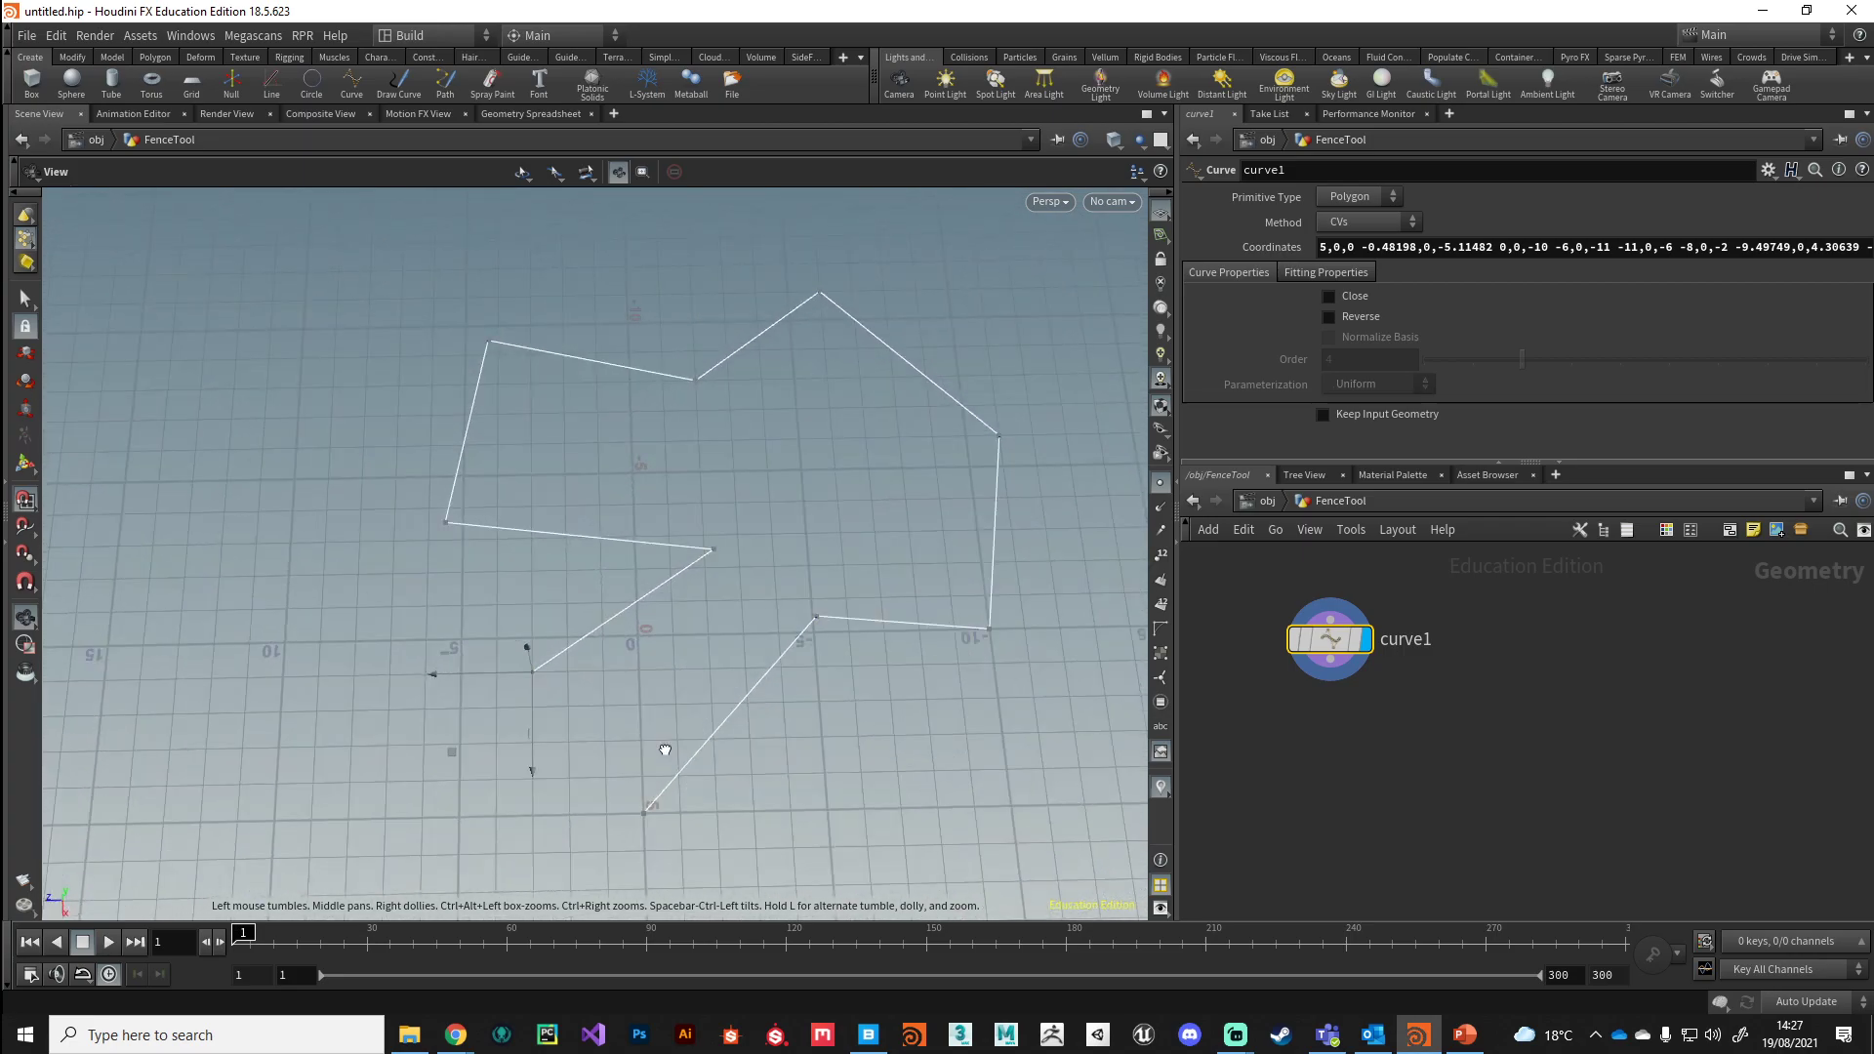
pyautogui.press('Return')
pyautogui.click(714, 549)
pyautogui.moveTo(640, 631); pyautogui.dragTo(498, 571)
pyautogui.click(816, 617)
pyautogui.moveTo(743, 696); pyautogui.dragTo(858, 790)
pyautogui.keyDown('alt'); pyautogui.moveTo(656, 683); pyautogui.dragTo(703, 625); pyautogui.keyUp('alt')
pyautogui.click(625, 357)
pyautogui.keyDown('alt'); pyautogui.moveTo(571, 496); pyautogui.dragTo(829, 683, button='middle'); pyautogui.keyUp('alt')
pyautogui.moveTo(827, 640); pyautogui.dragTo(804, 402)
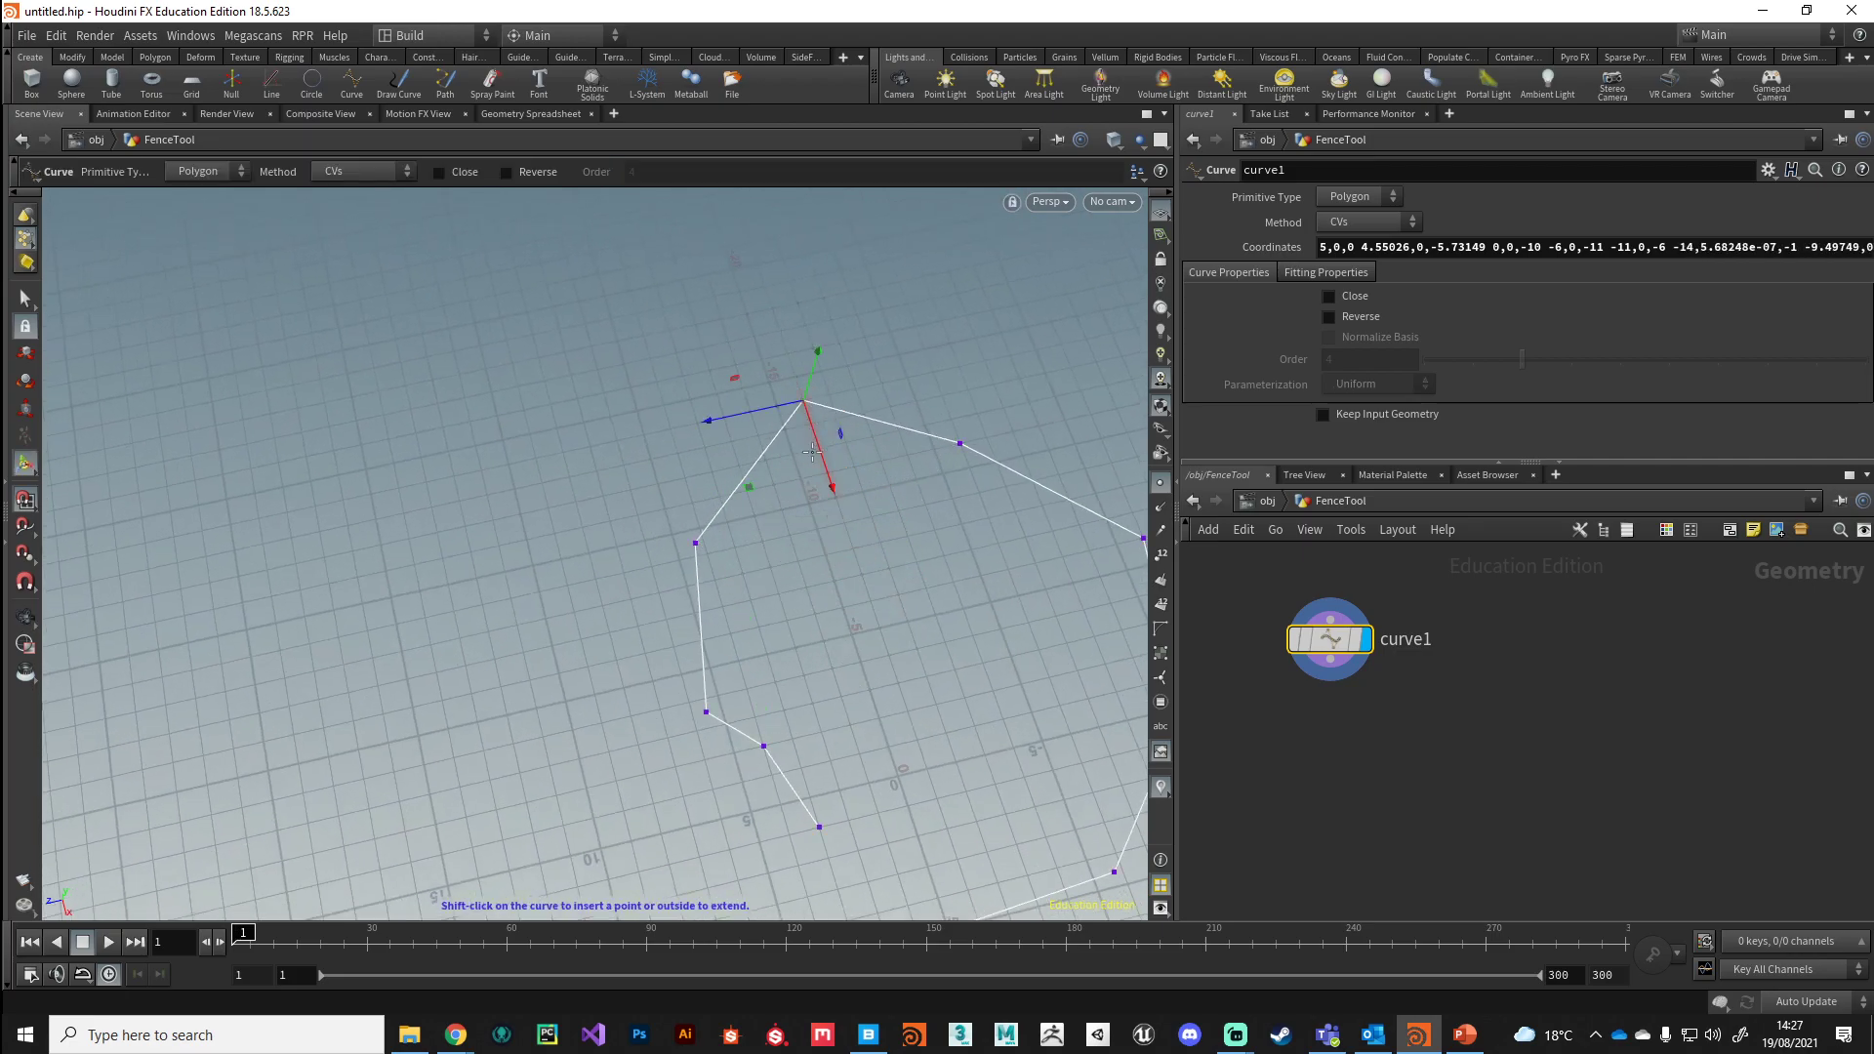
pyautogui.keyDown('alt'); pyautogui.moveTo(937, 802); pyautogui.dragTo(673, 661, button='middle'); pyautogui.keyUp('alt')
pyautogui.keyDown('alt'); pyautogui.moveTo(674, 660); pyautogui.dragTo(801, 629); pyautogui.keyUp('alt')
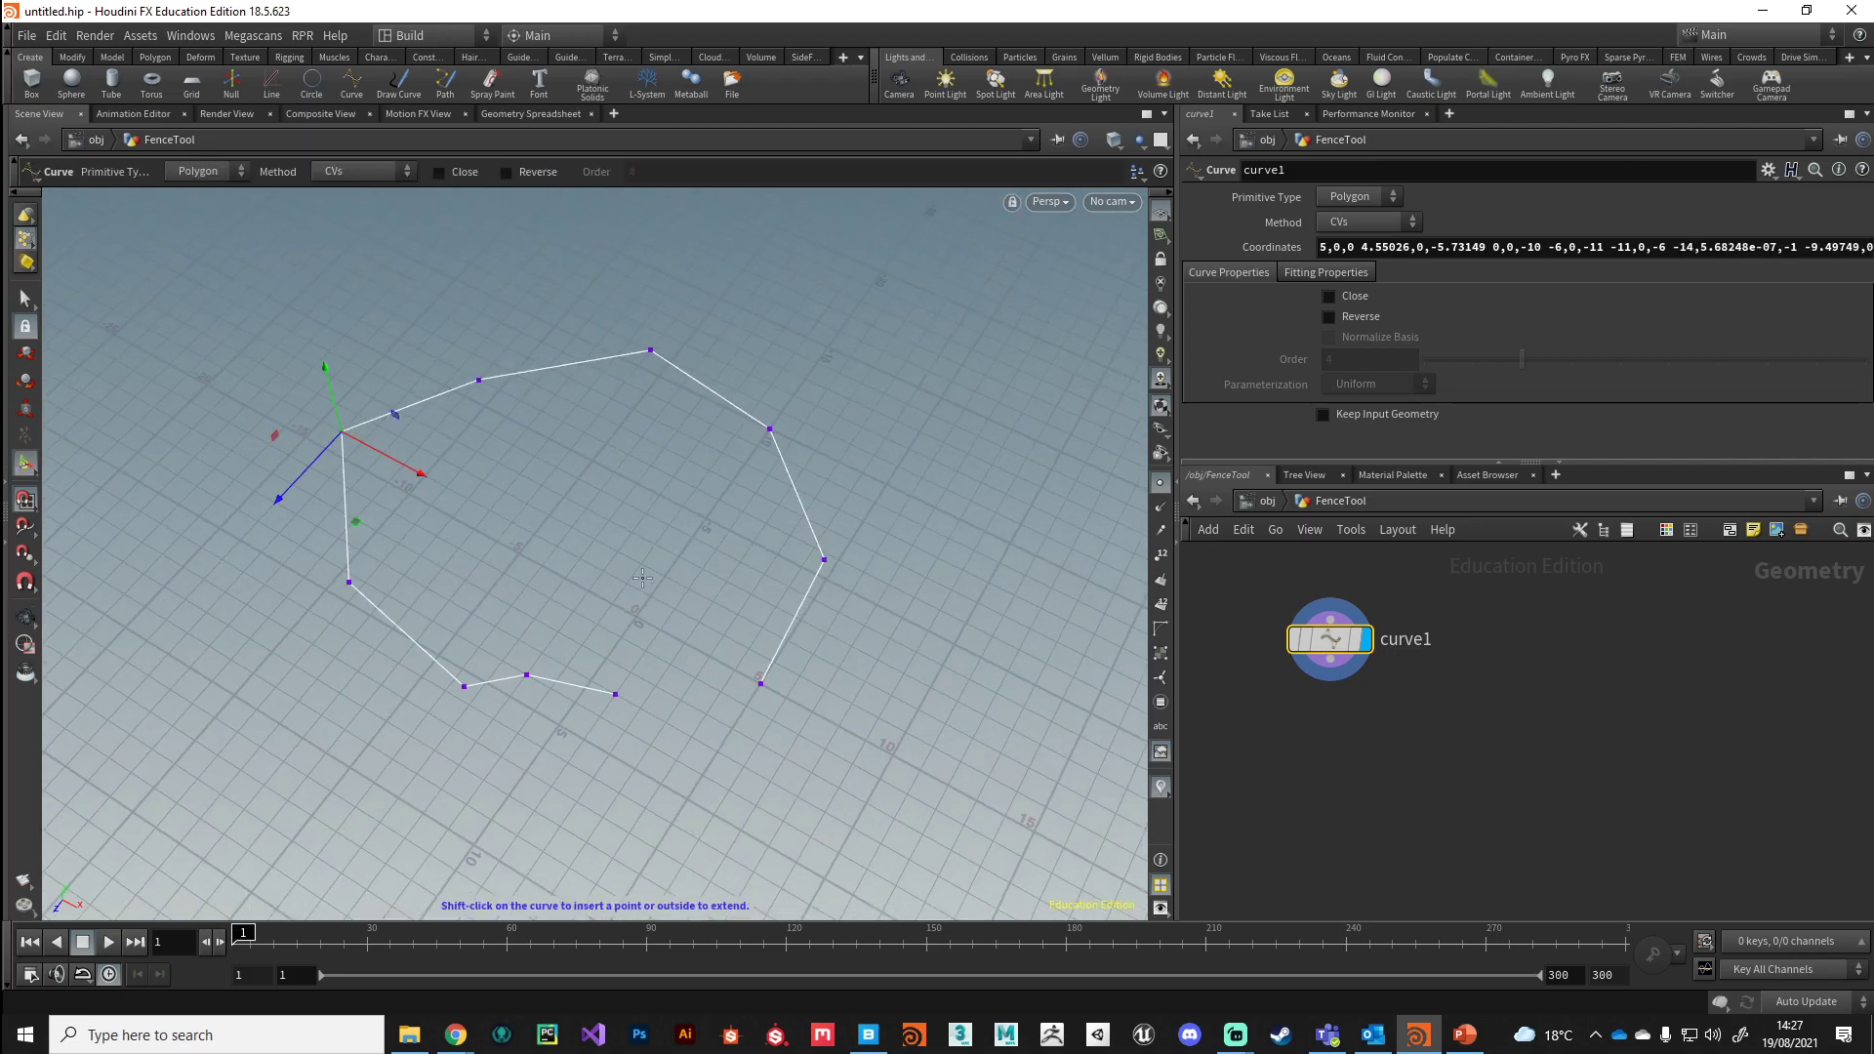
# - Add a Resample node below curve1, feed it the curve's output, and set its display flag
pyautogui.moveTo(1297, 752); pyautogui.dragTo(1501, 747, button='middle')
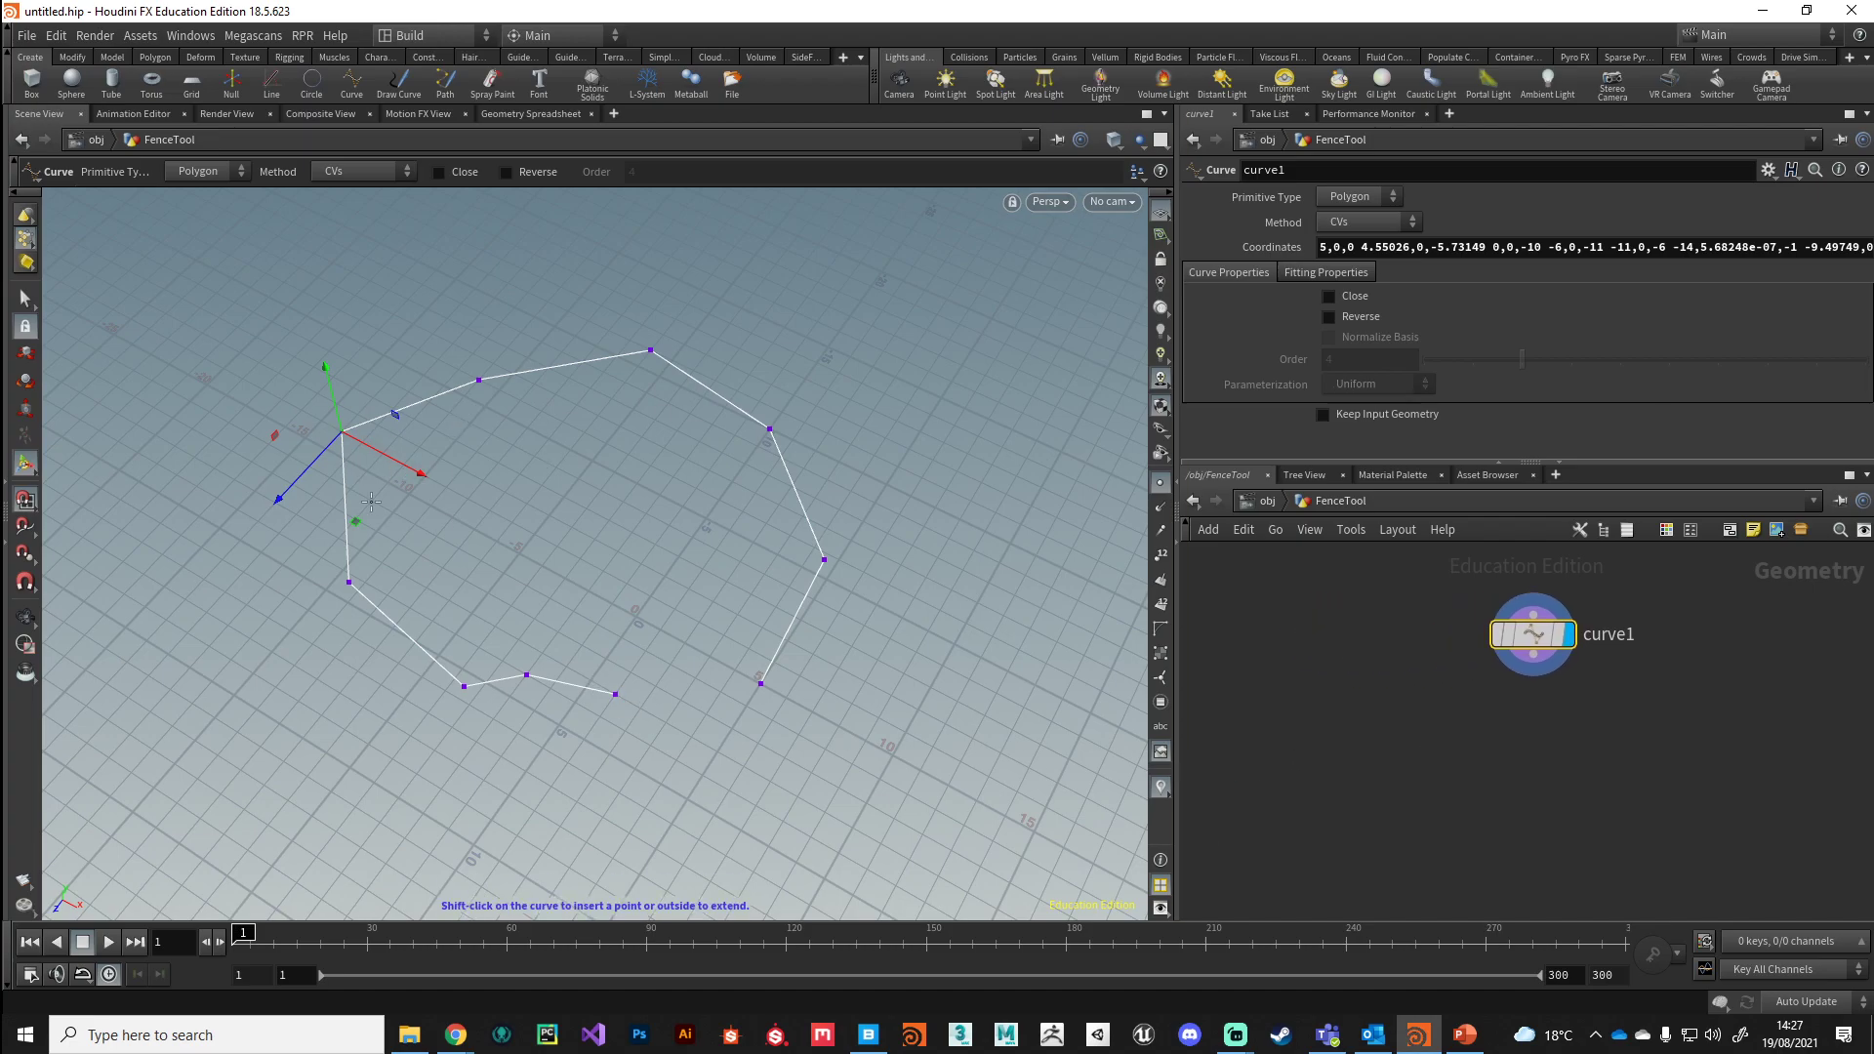
pyautogui.press('Escape')
pyautogui.moveTo(566, 725); pyautogui.dragTo(719, 657)
pyautogui.press('Return')
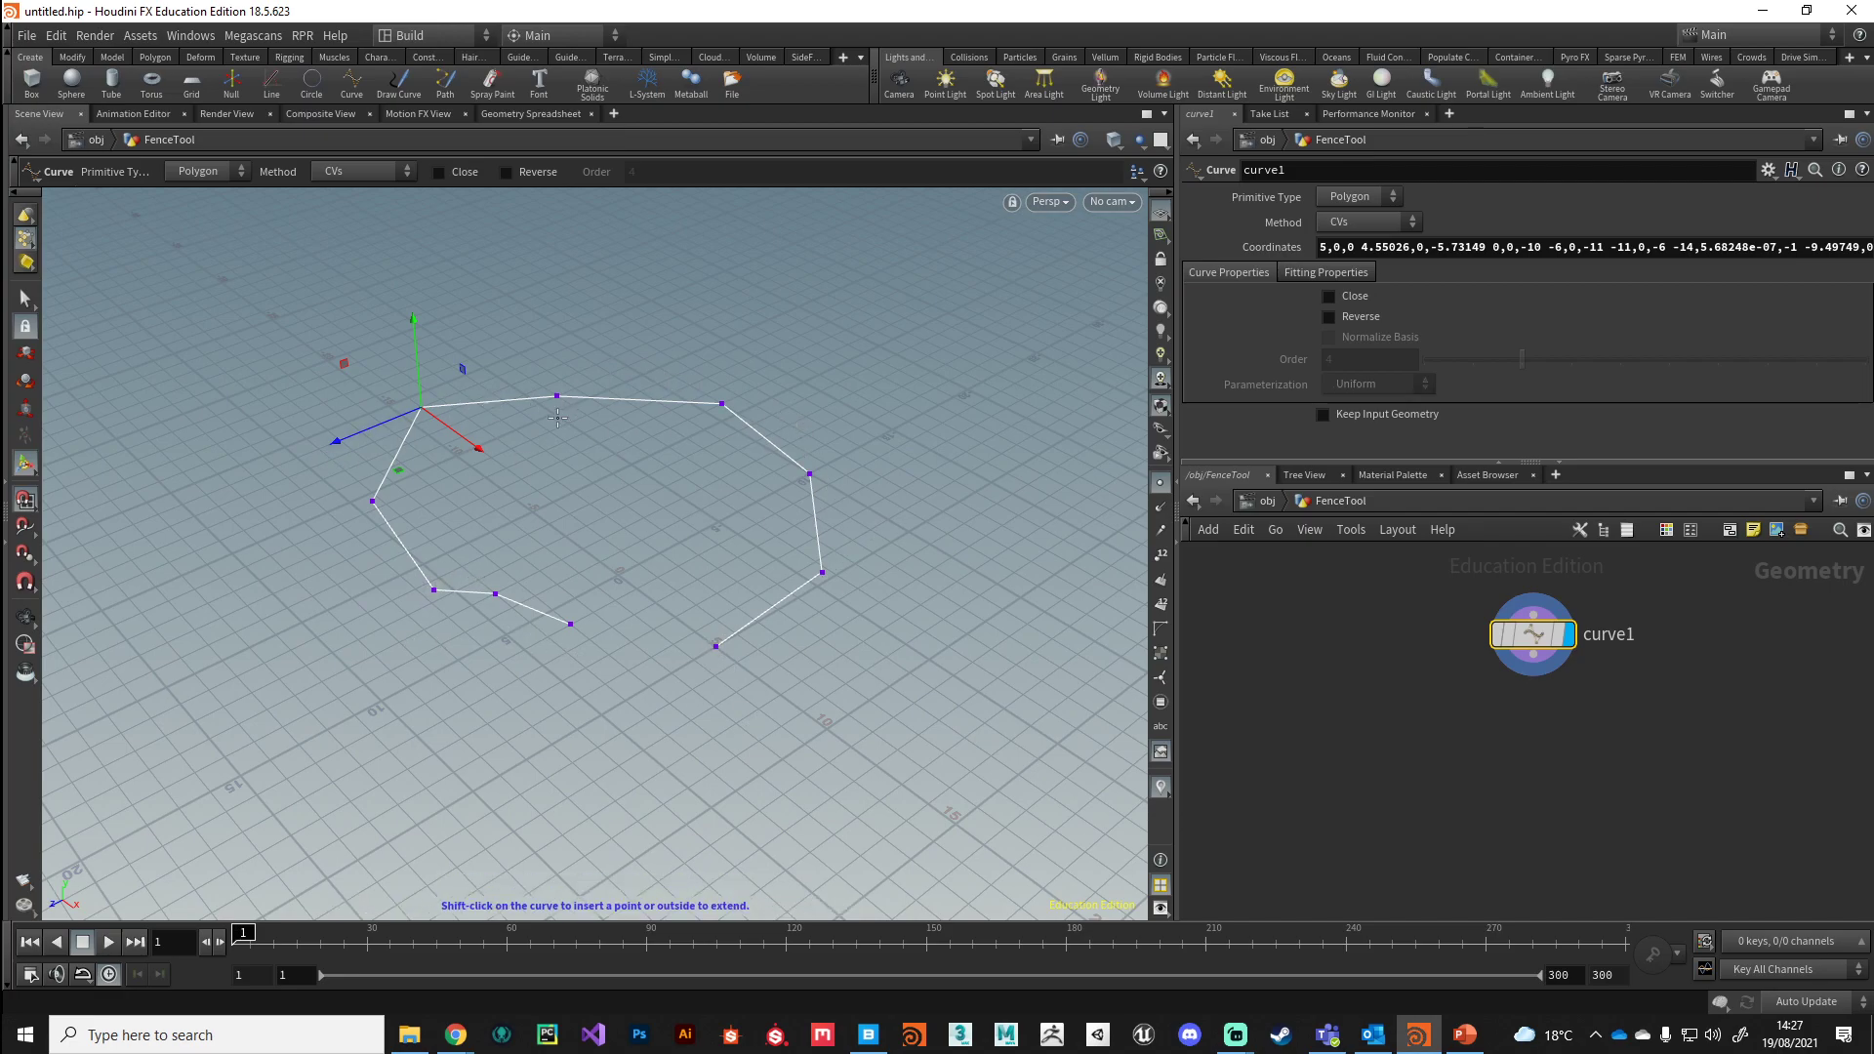
pyautogui.press('Tab')
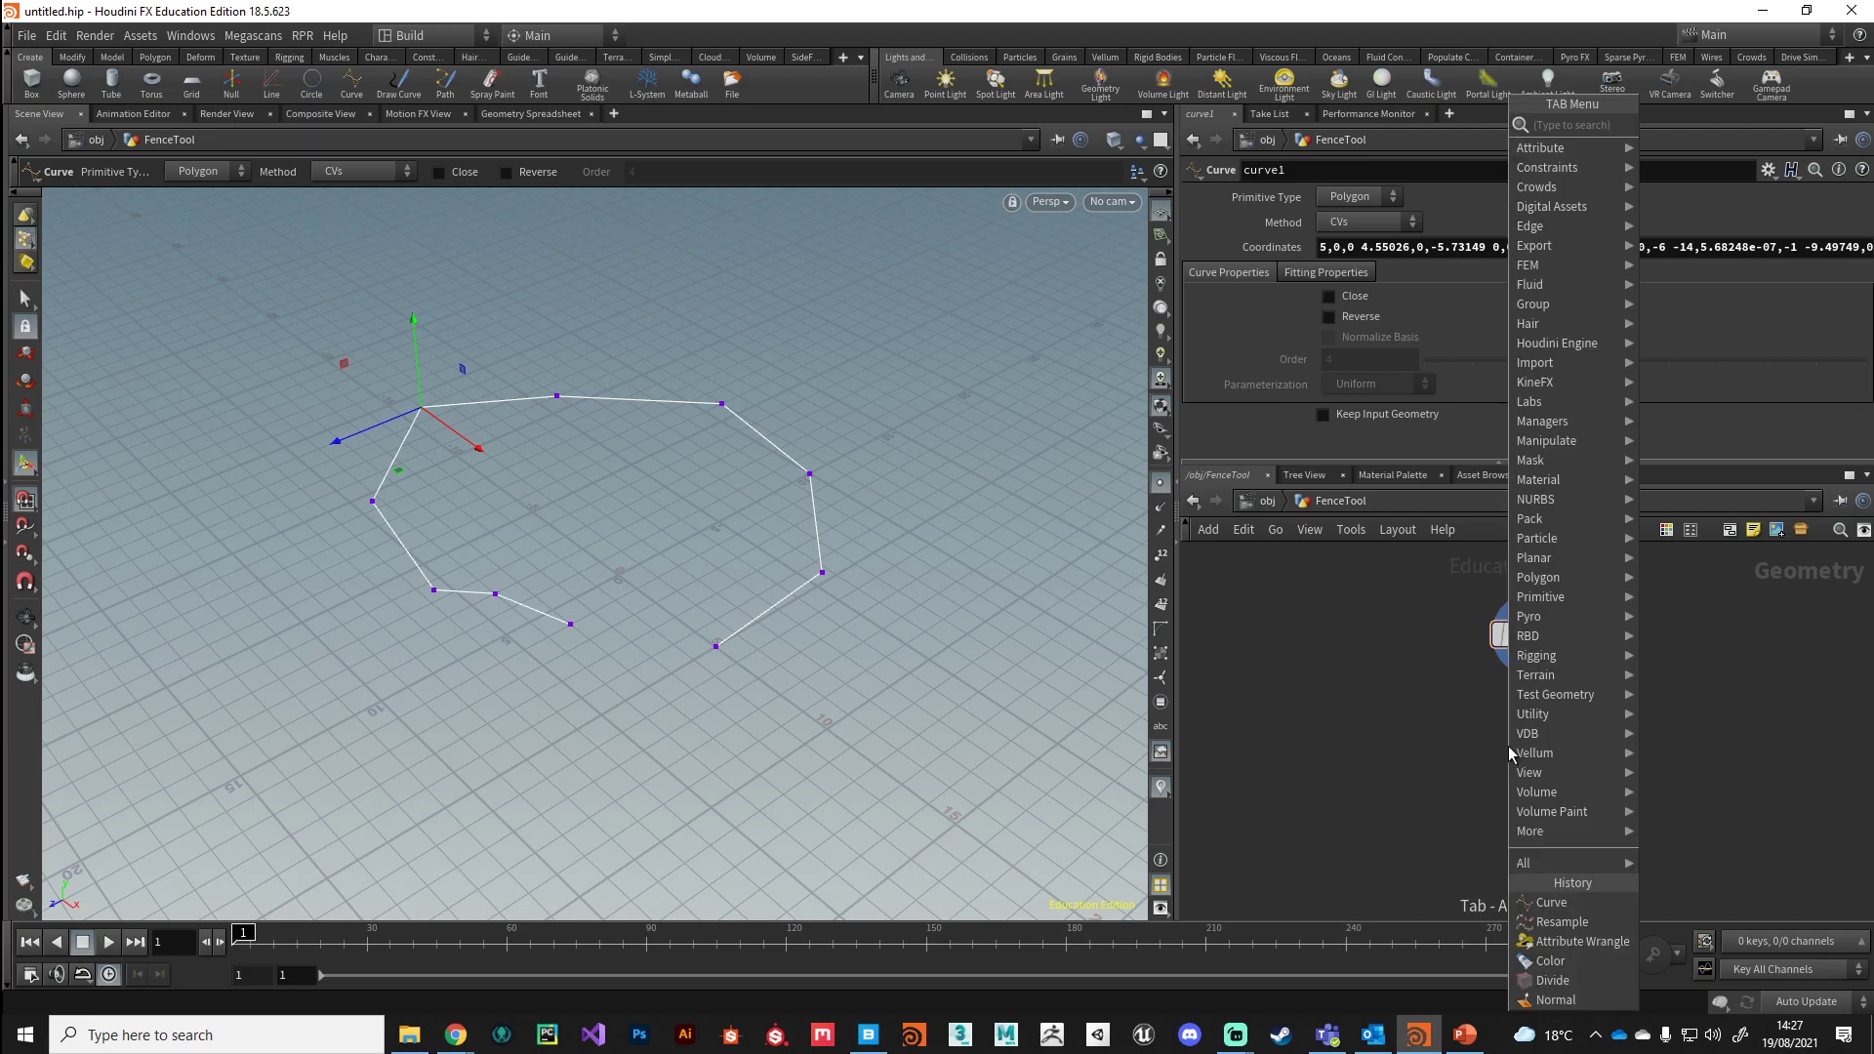
pyautogui.write('resa')
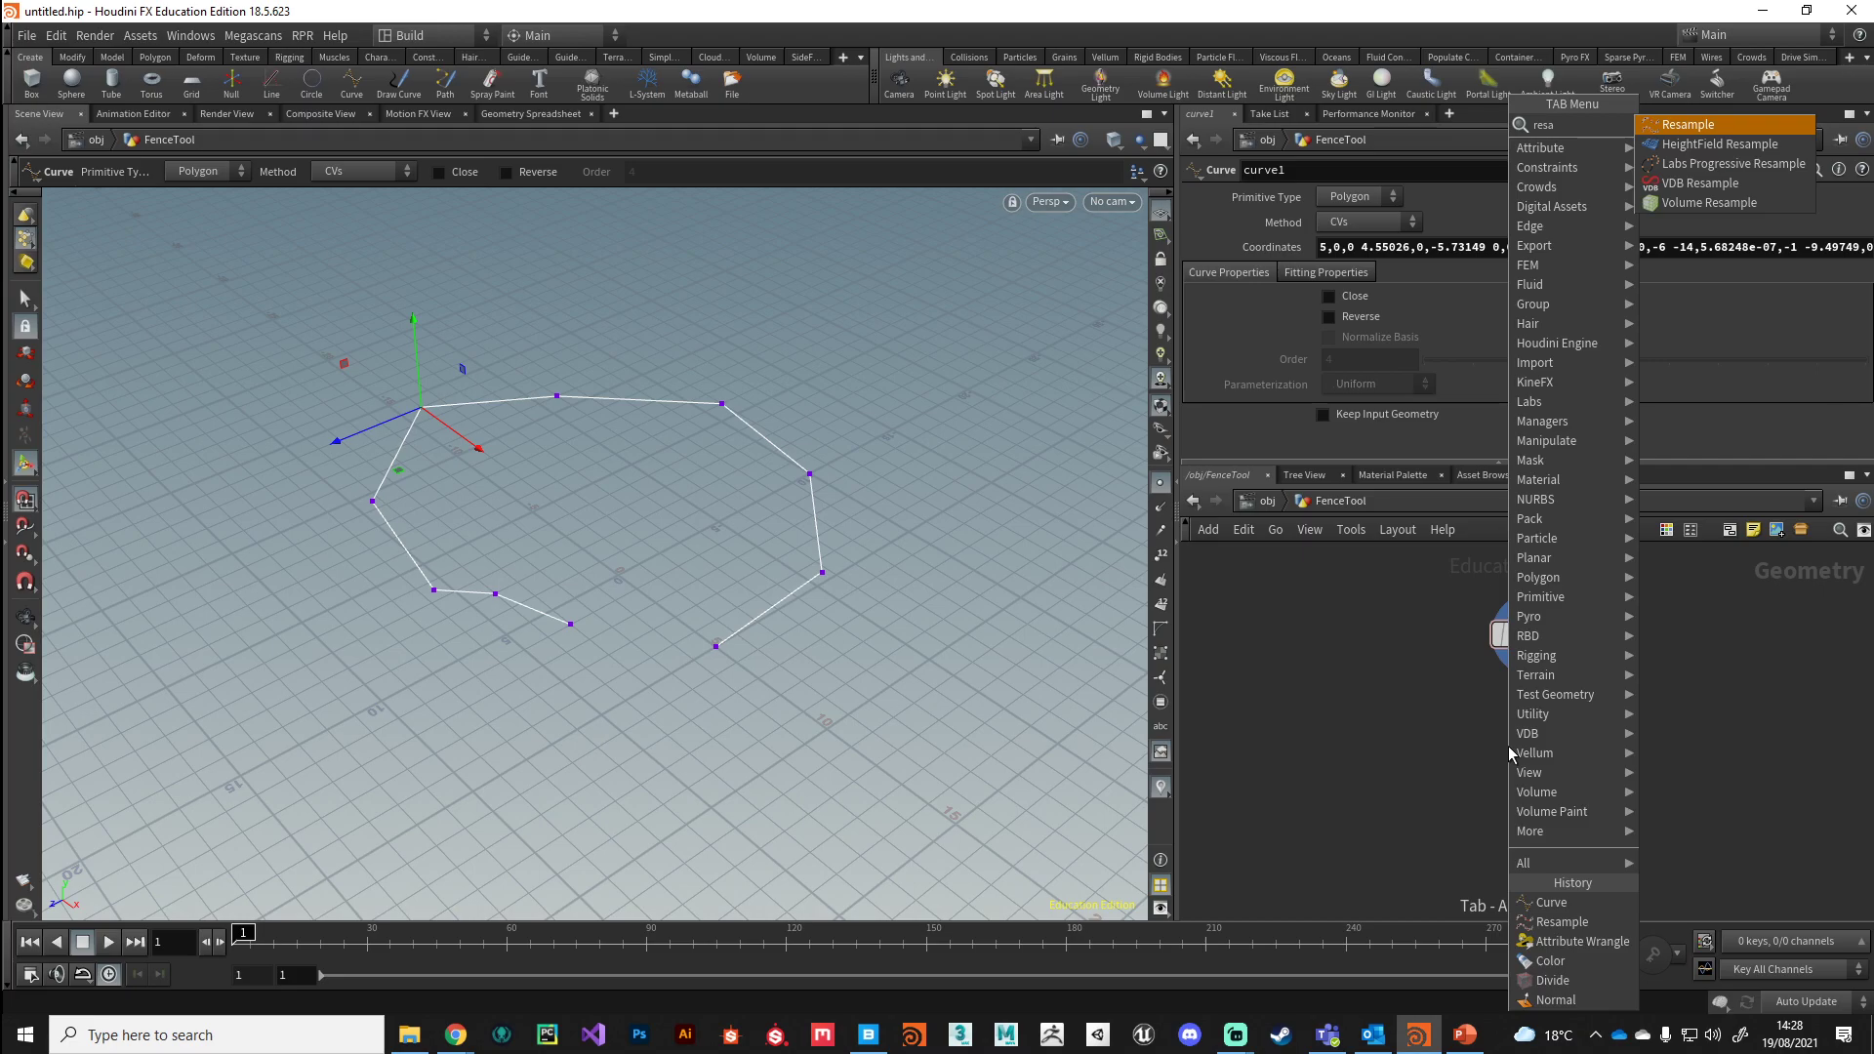
pyautogui.press('Return')
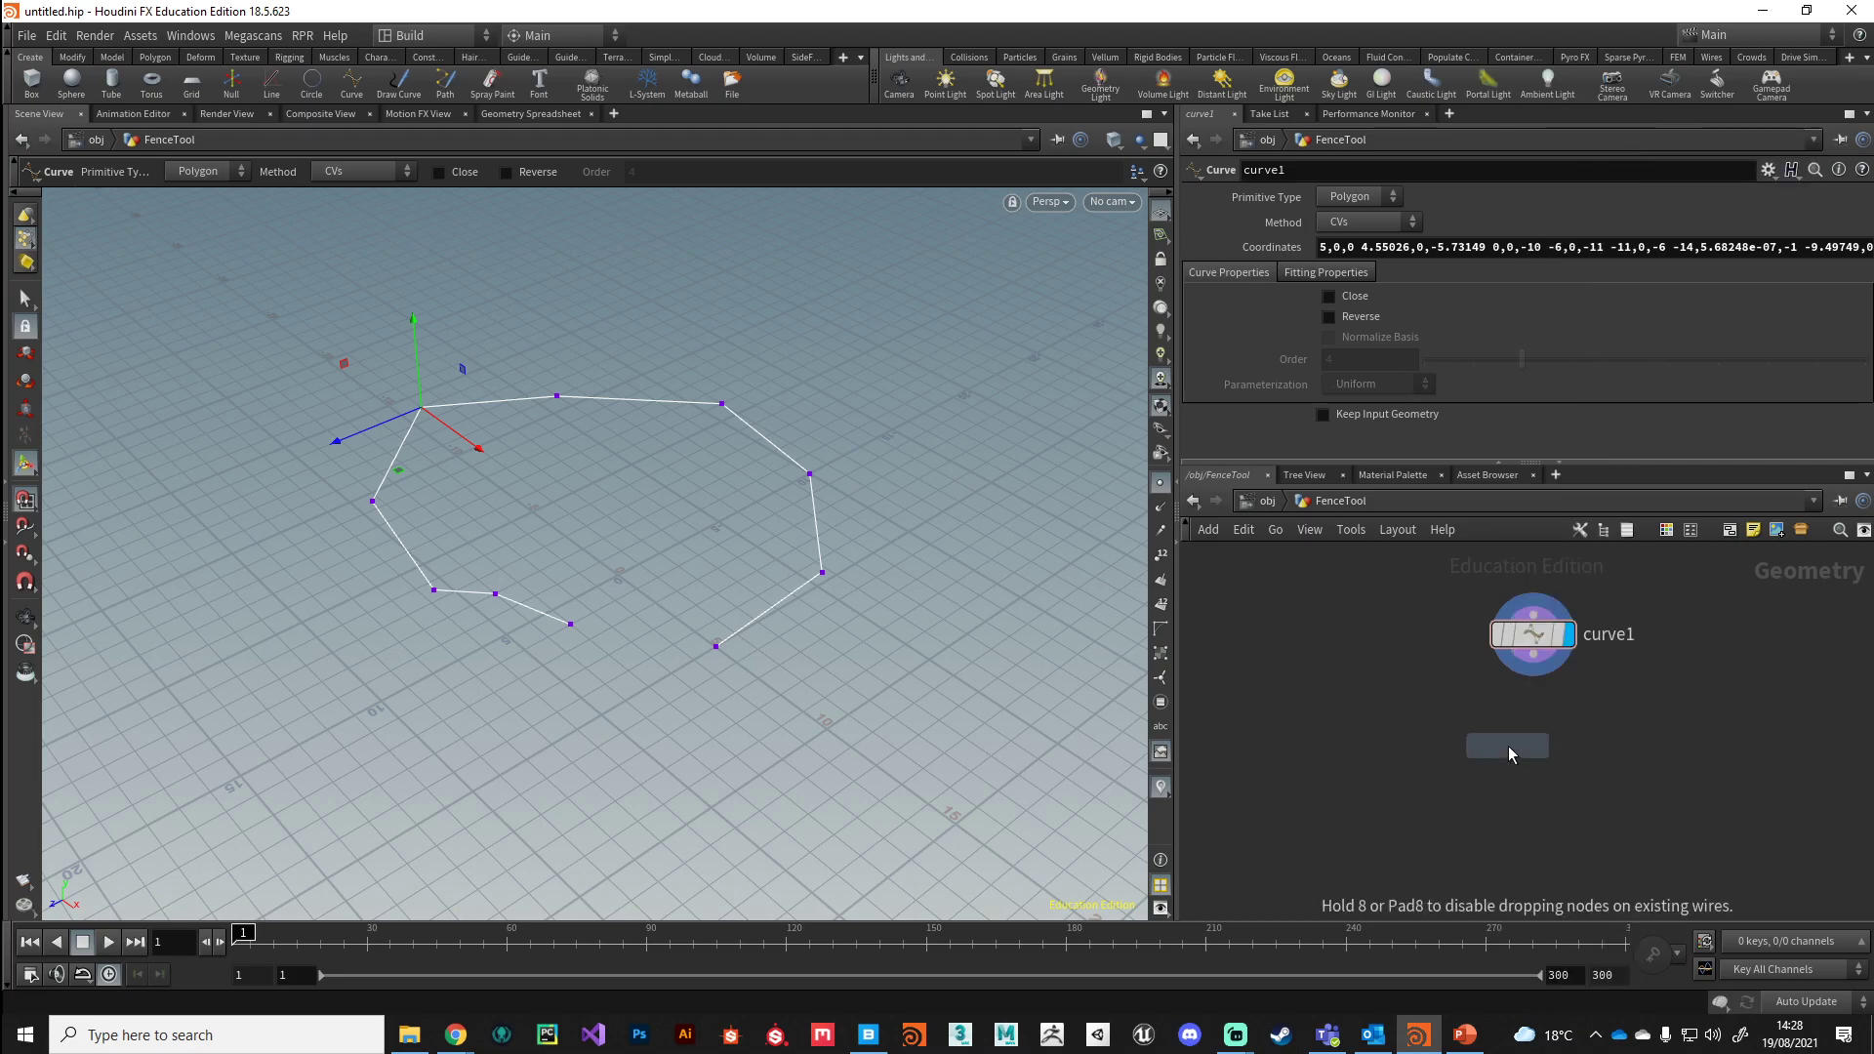
pyautogui.click(1505, 746)
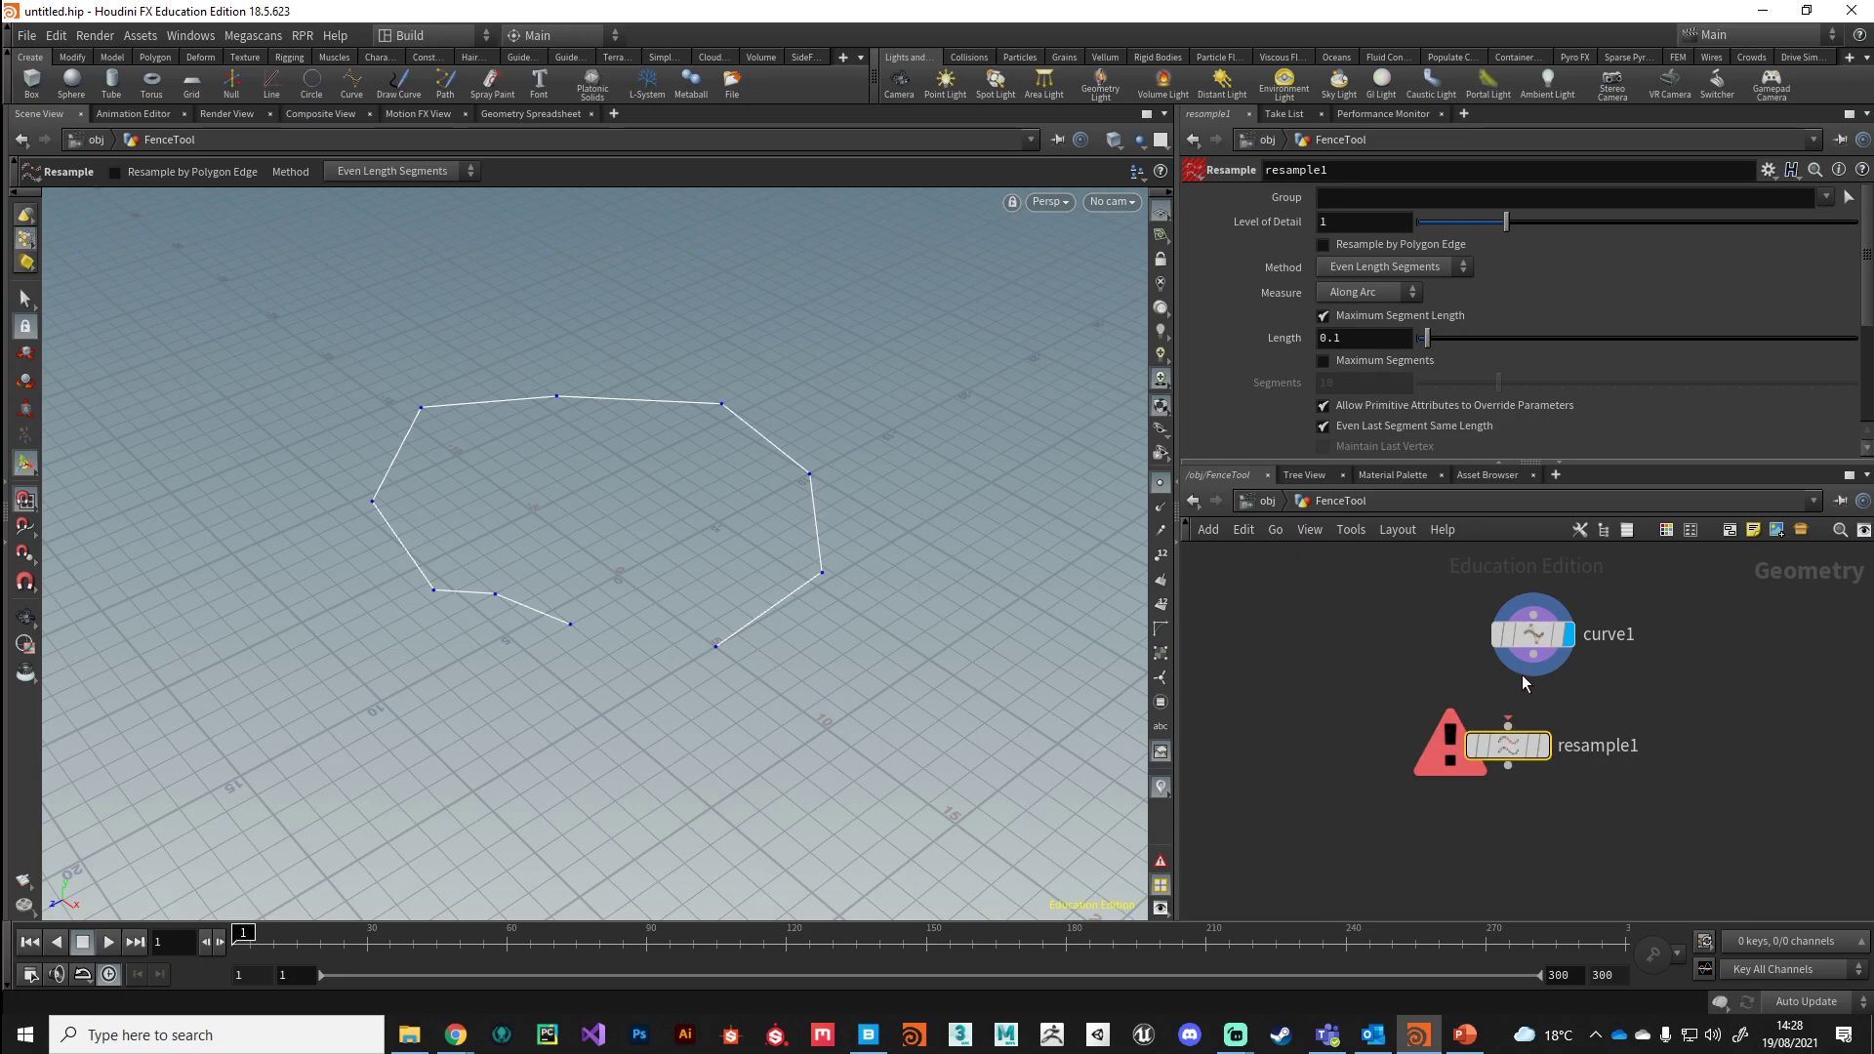
pyautogui.moveTo(1534, 655); pyautogui.dragTo(1518, 750)
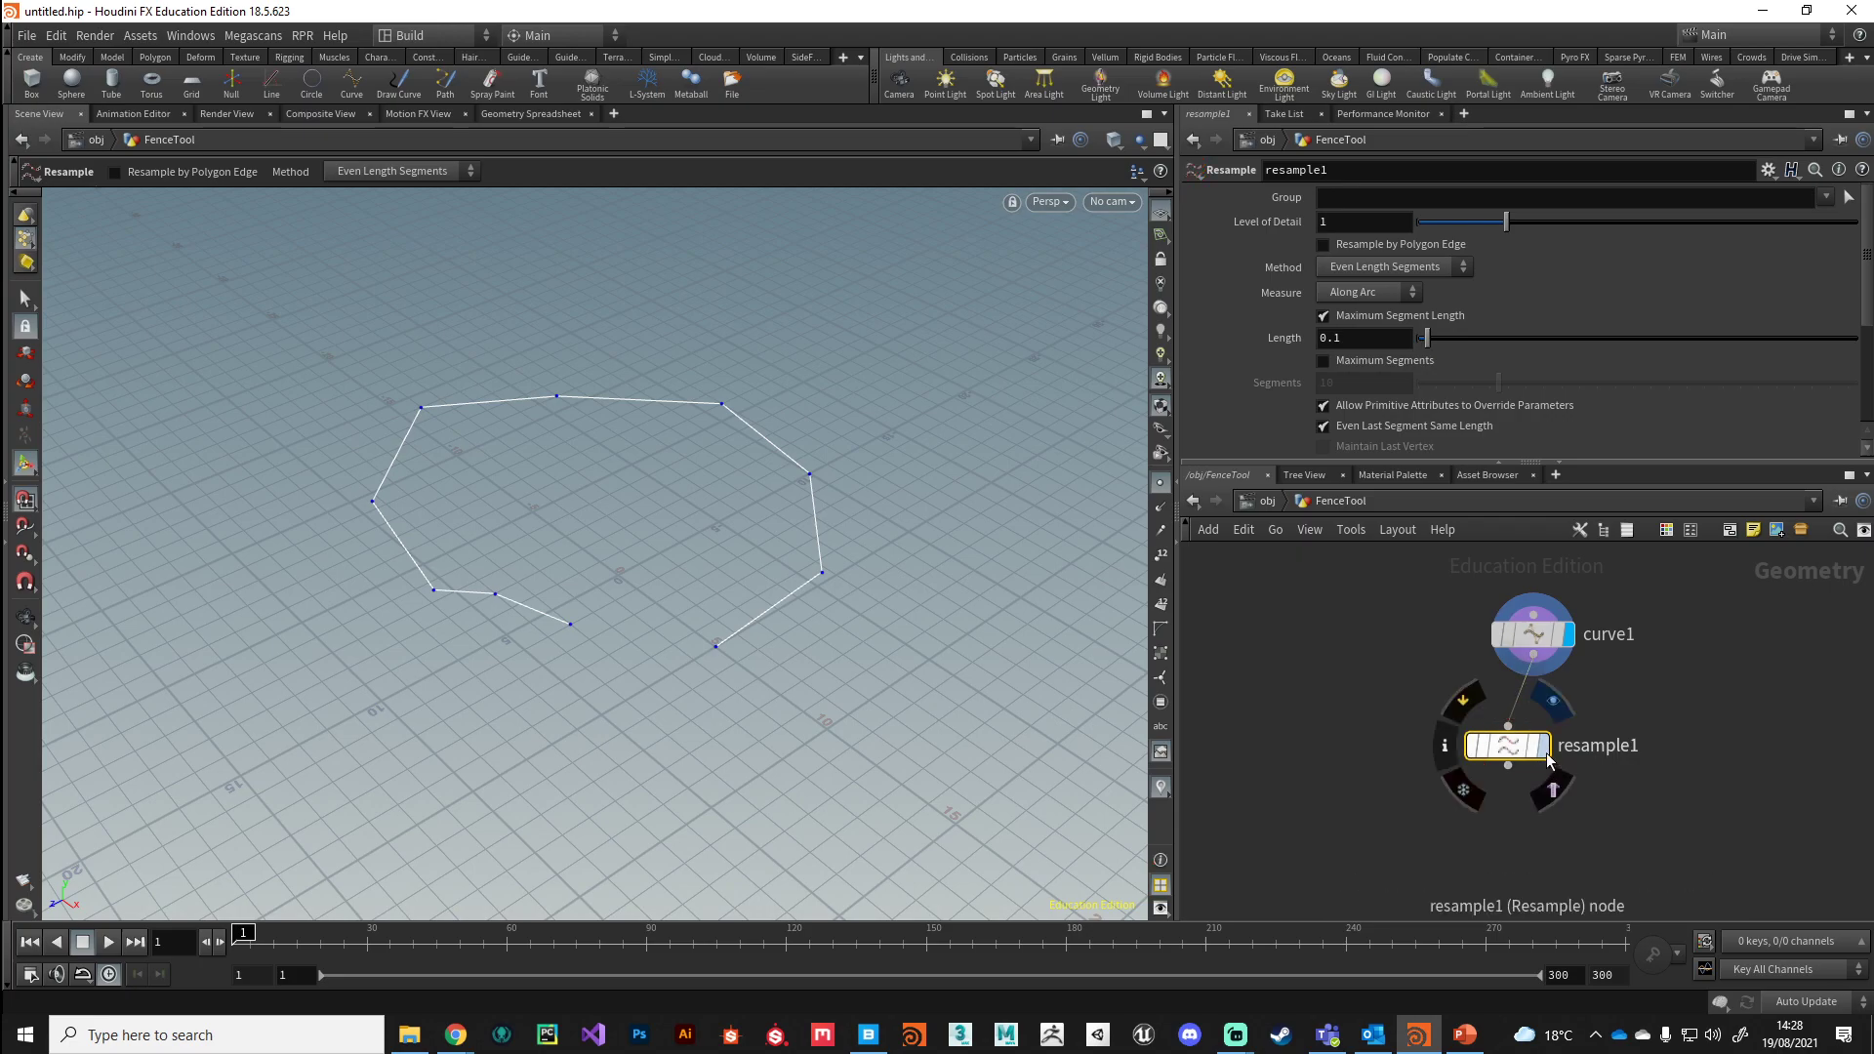
pyautogui.click(1547, 748)
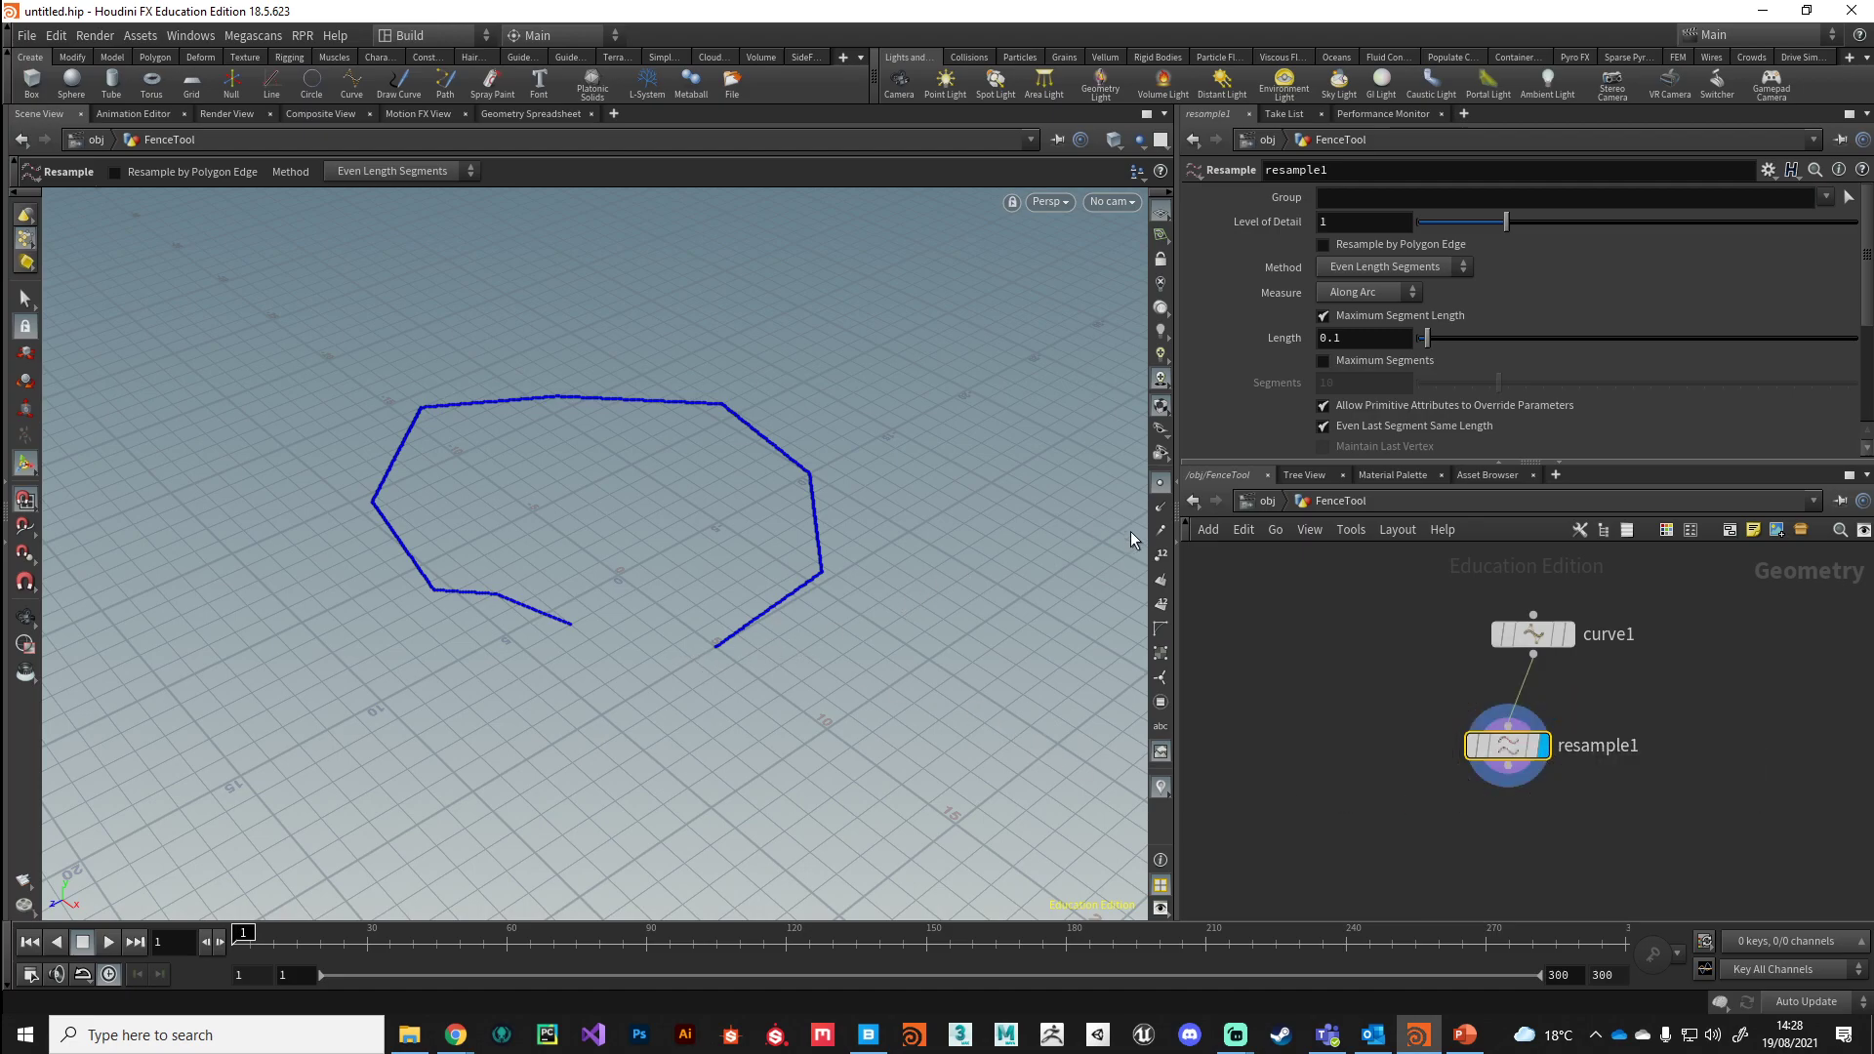
# - Set the Resample node's maximum segment length to 0.95 with point display left on
pyautogui.click(1160, 483)
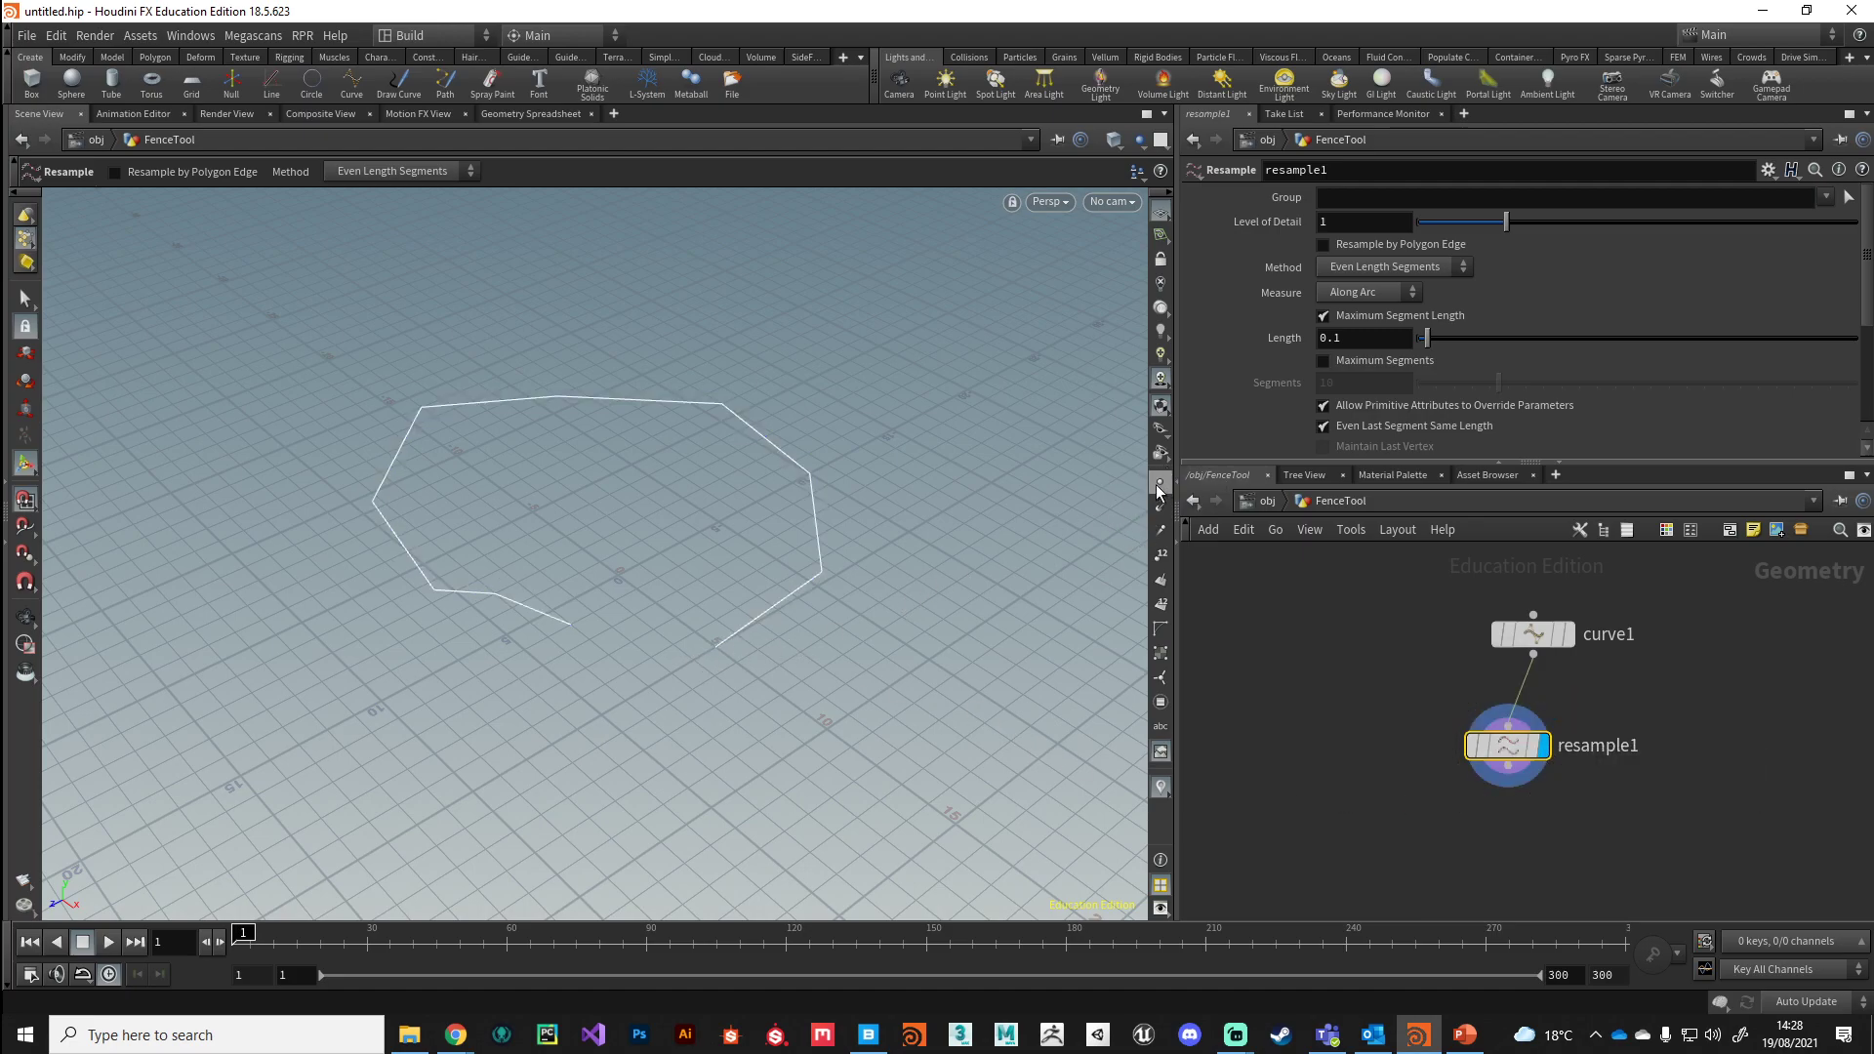
pyautogui.click(1160, 483)
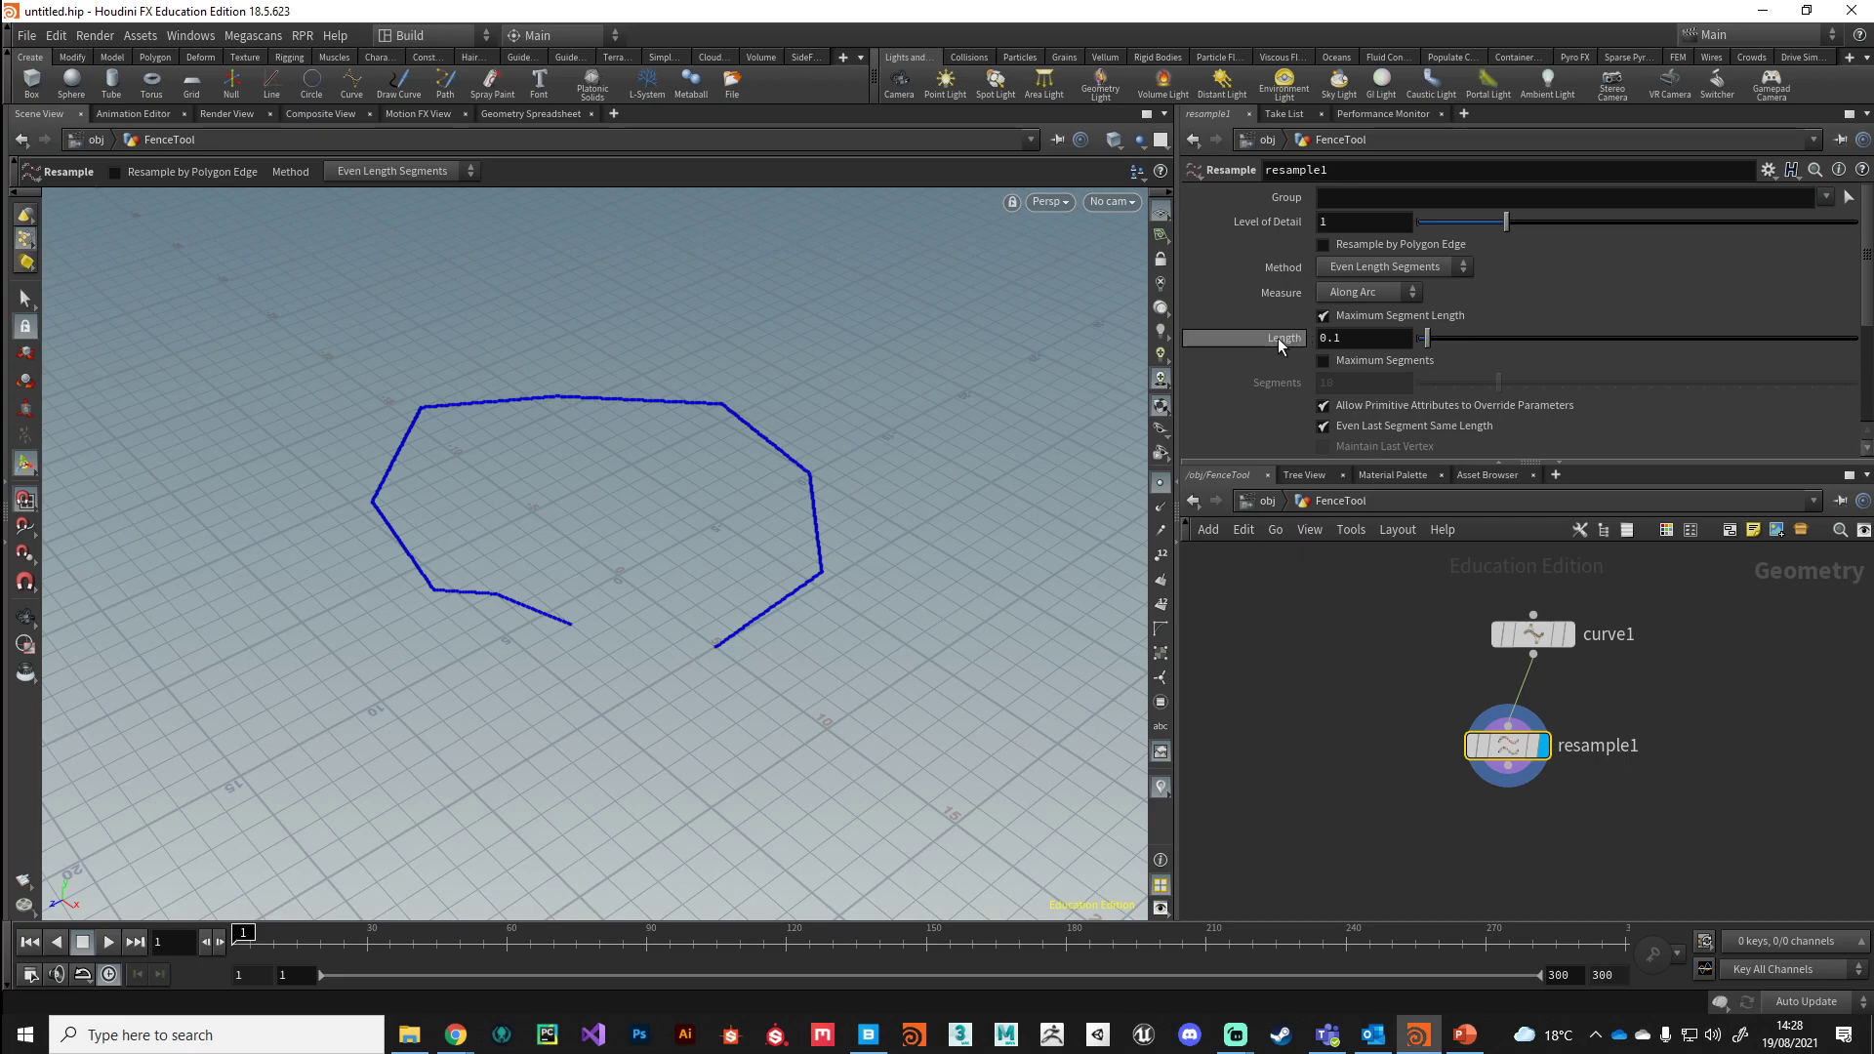
pyautogui.moveTo(1428, 349); pyautogui.dragTo(1532, 367)
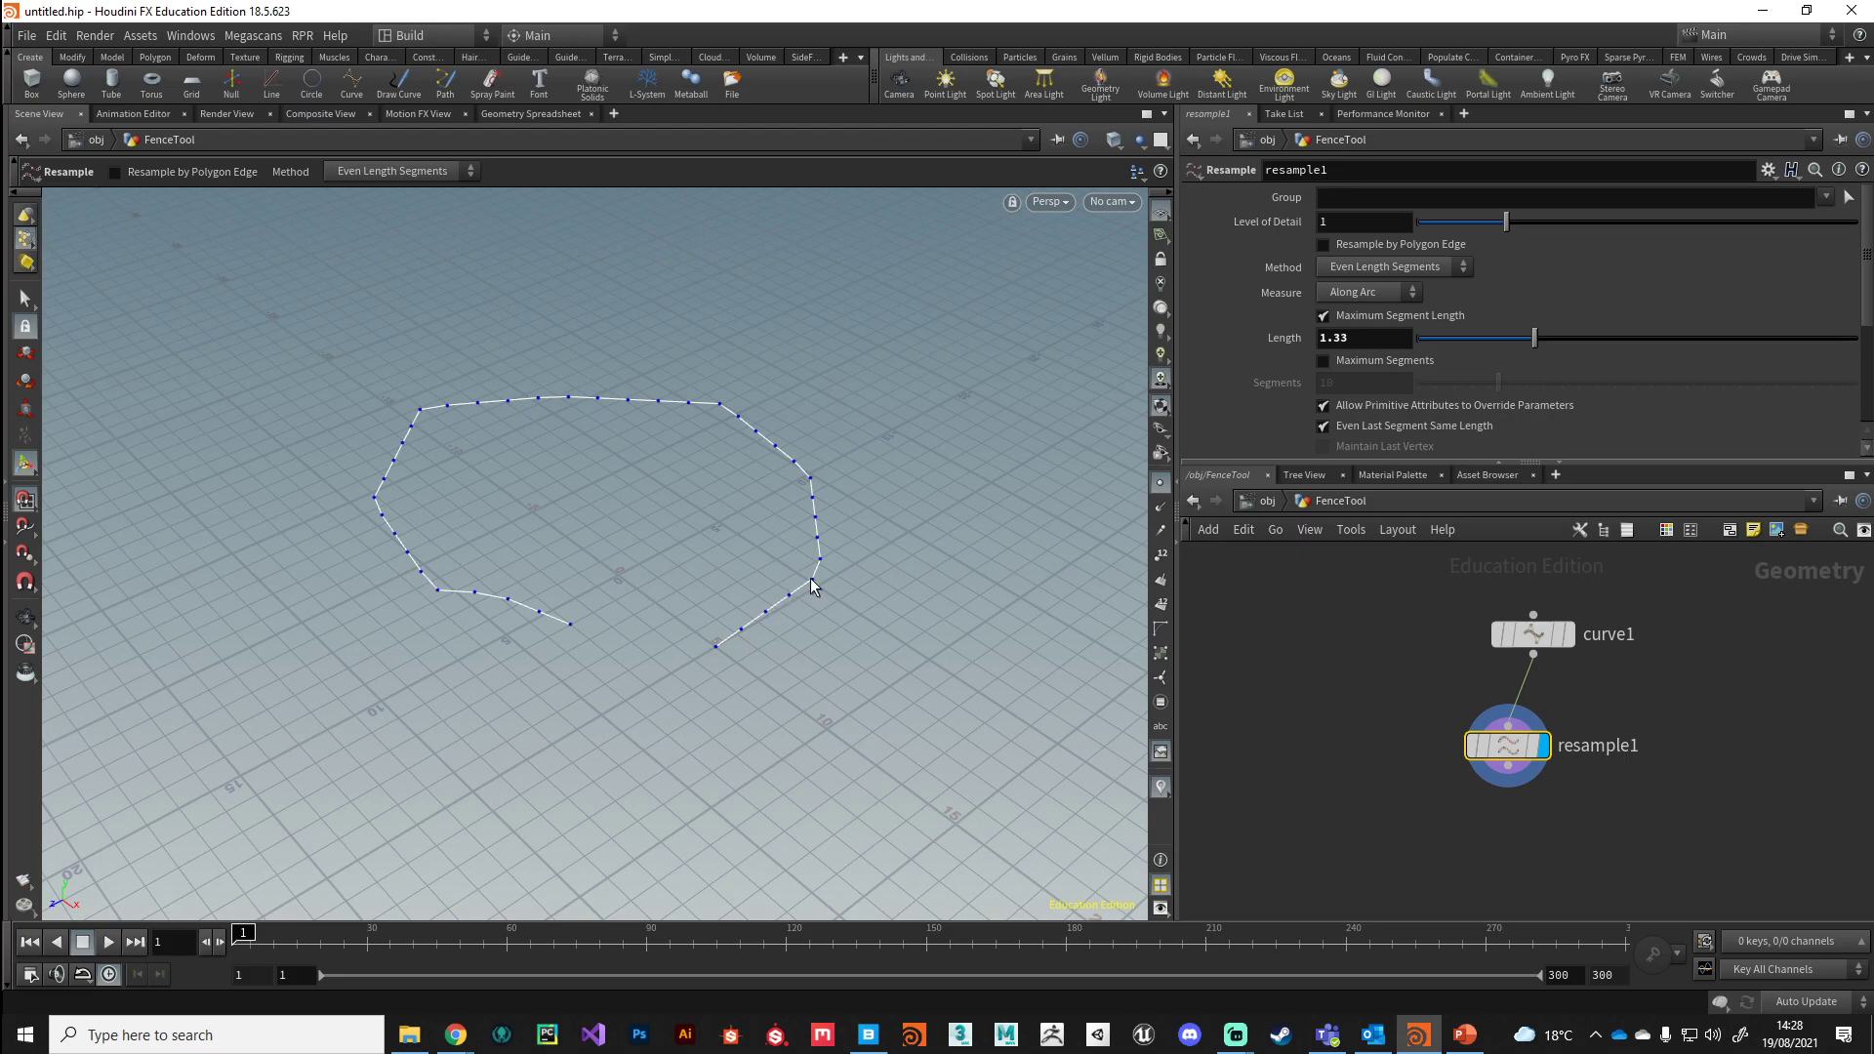
pyautogui.moveTo(1535, 338); pyautogui.dragTo(1502, 342)
pyautogui.keyDown('alt'); pyautogui.moveTo(658, 597); pyautogui.dragTo(661, 670); pyautogui.keyUp('alt')
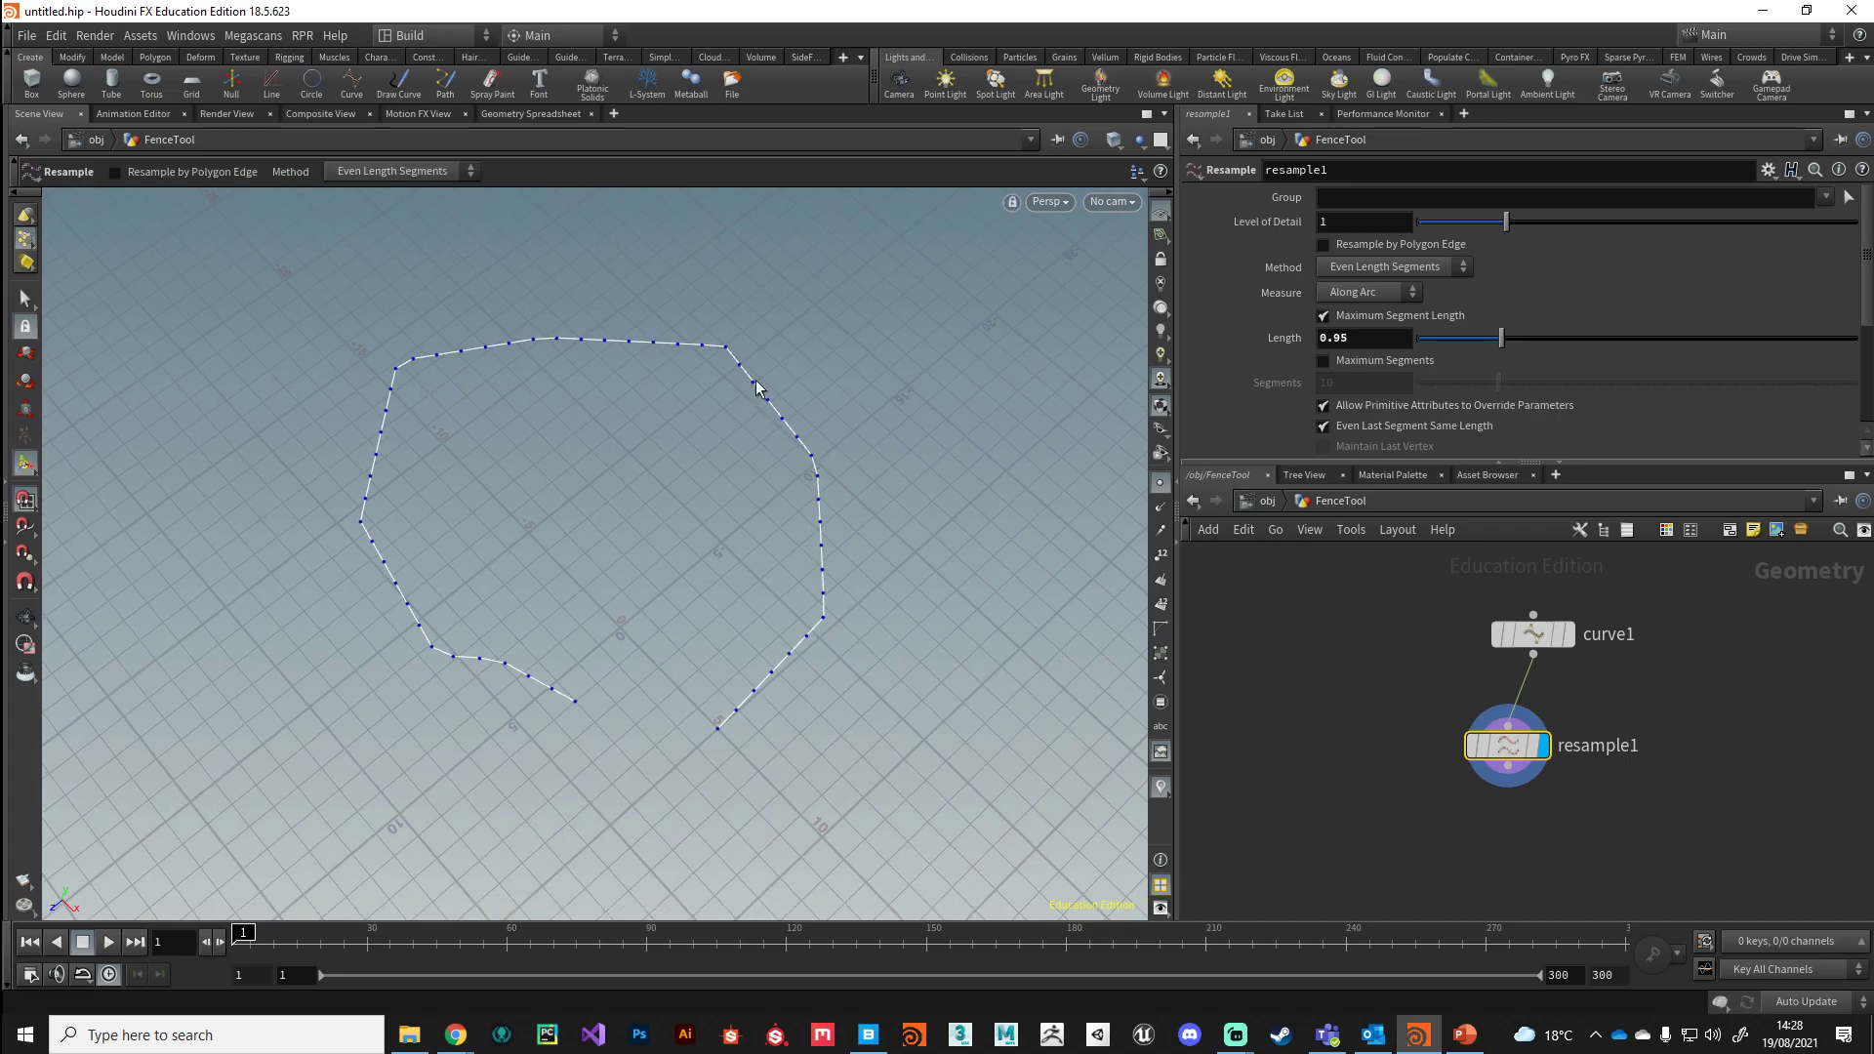
# - Enable Resample by Polygon Edge on the Resample node and inspect the points at the curve's corners
pyautogui.click(1324, 245)
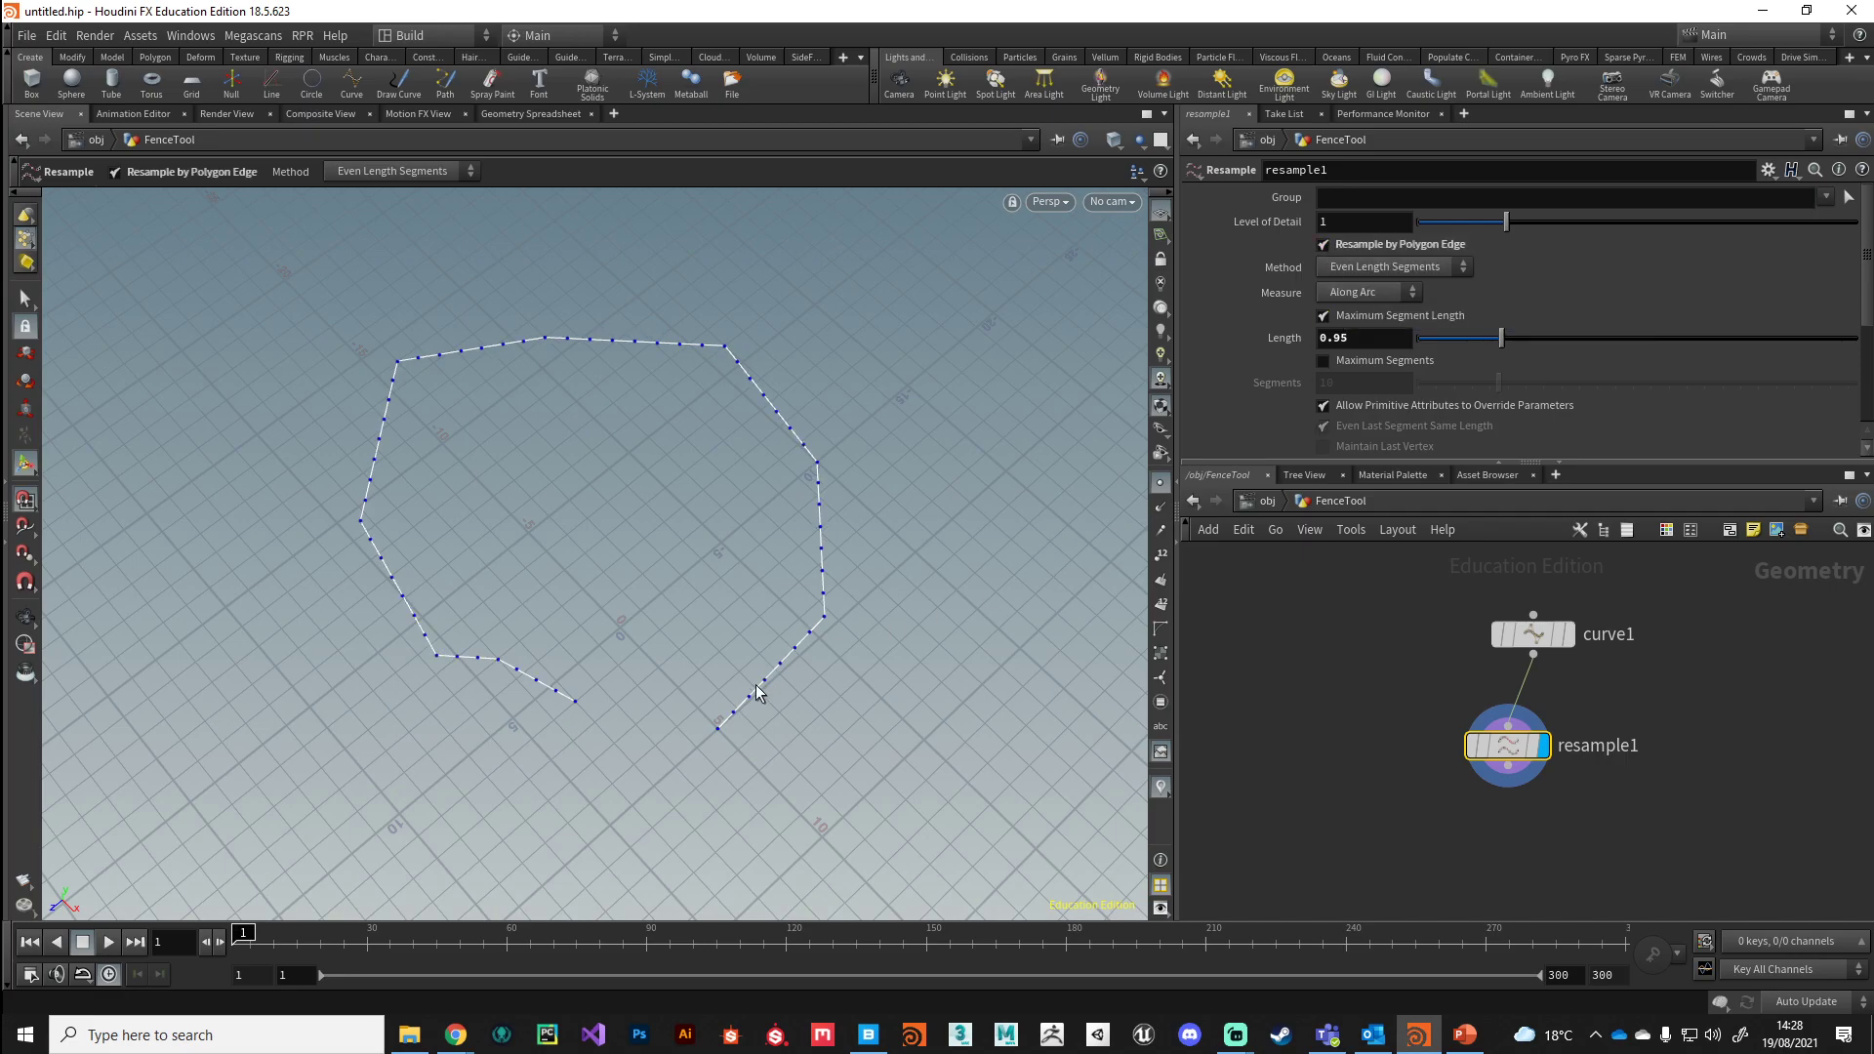
pyautogui.press('Escape')
pyautogui.moveTo(383, 613); pyautogui.dragTo(736, 619)
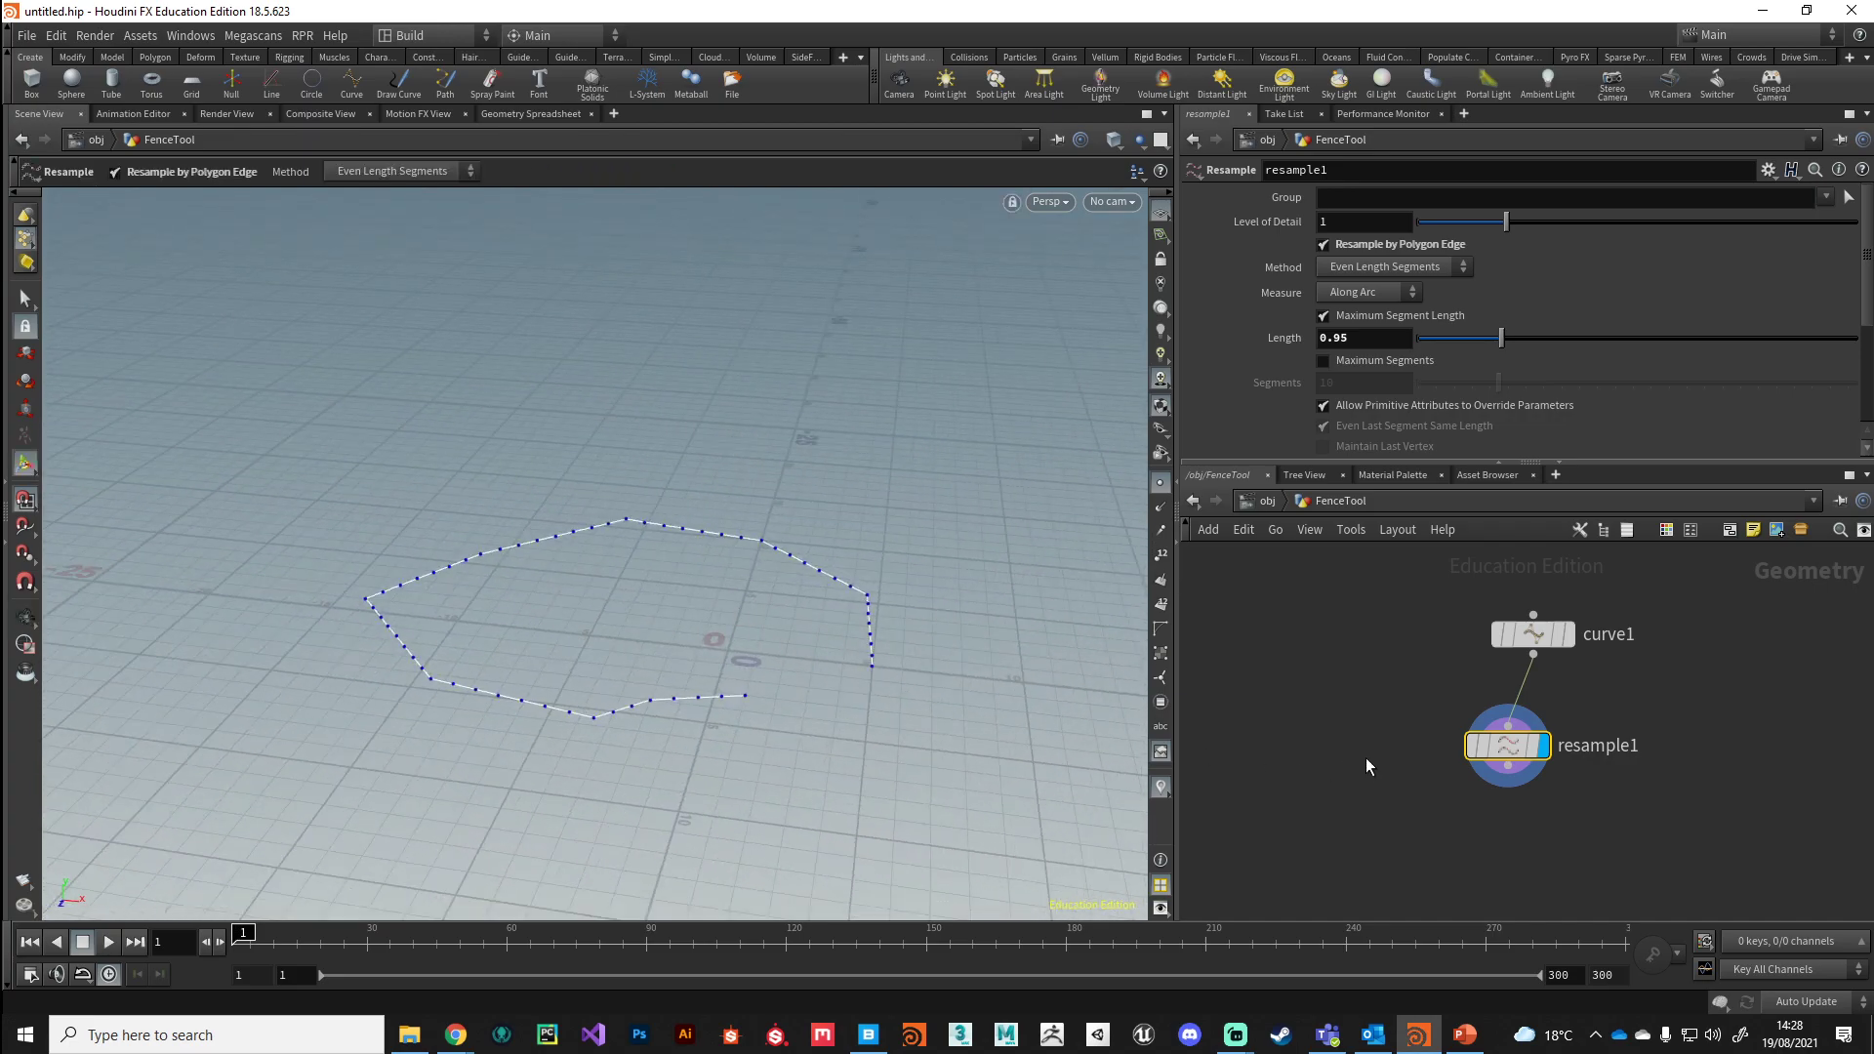
pyautogui.keyDown('alt'); pyautogui.moveTo(808, 697); pyautogui.dragTo(661, 766); pyautogui.keyUp('alt')
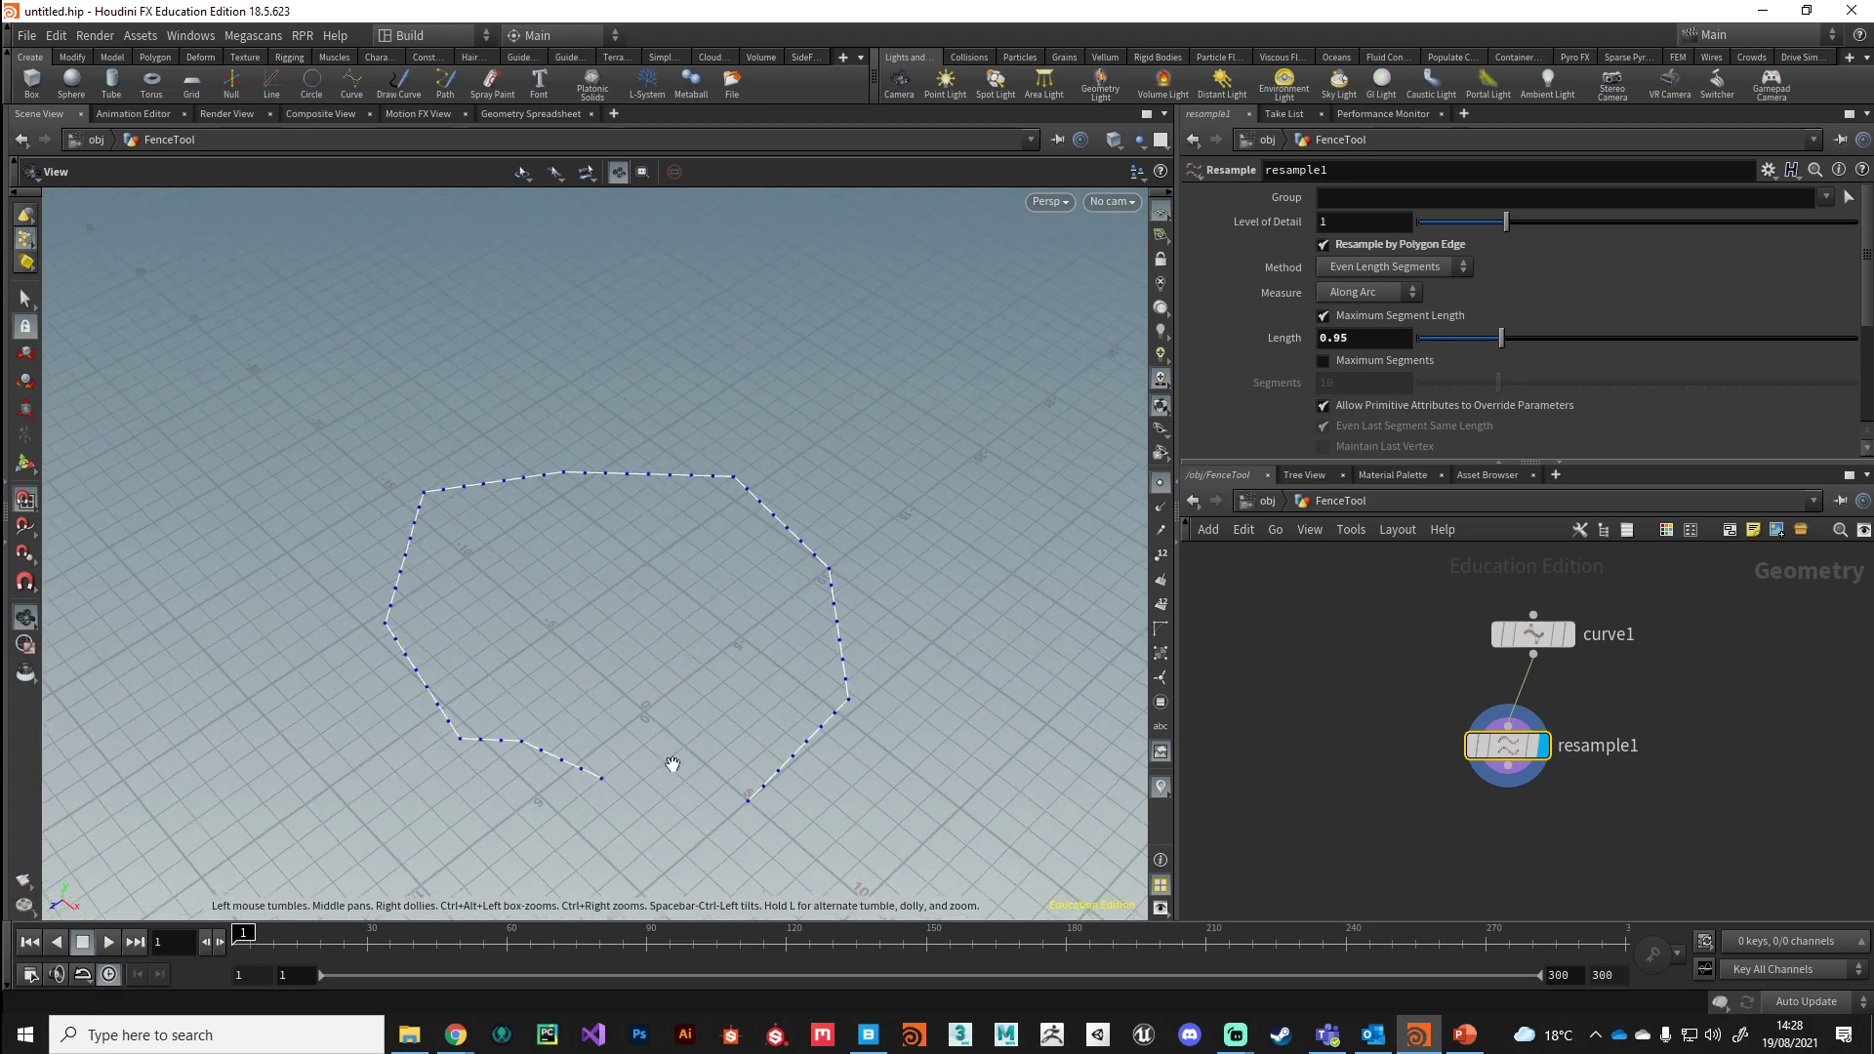
# - Align the curve1 node directly above resample1 and select it for point editing
pyautogui.moveTo(1531, 630); pyautogui.dragTo(1509, 617)
pyautogui.click(1508, 617)
pyautogui.keyDown('alt'); pyautogui.moveTo(849, 724); pyautogui.dragTo(908, 610, button='middle'); pyautogui.keyUp('alt')
pyautogui.keyDown('alt'); pyautogui.moveTo(908, 610); pyautogui.dragTo(602, 712); pyautogui.keyUp('alt')
pyautogui.moveTo(1509, 622); pyautogui.dragTo(1508, 616)
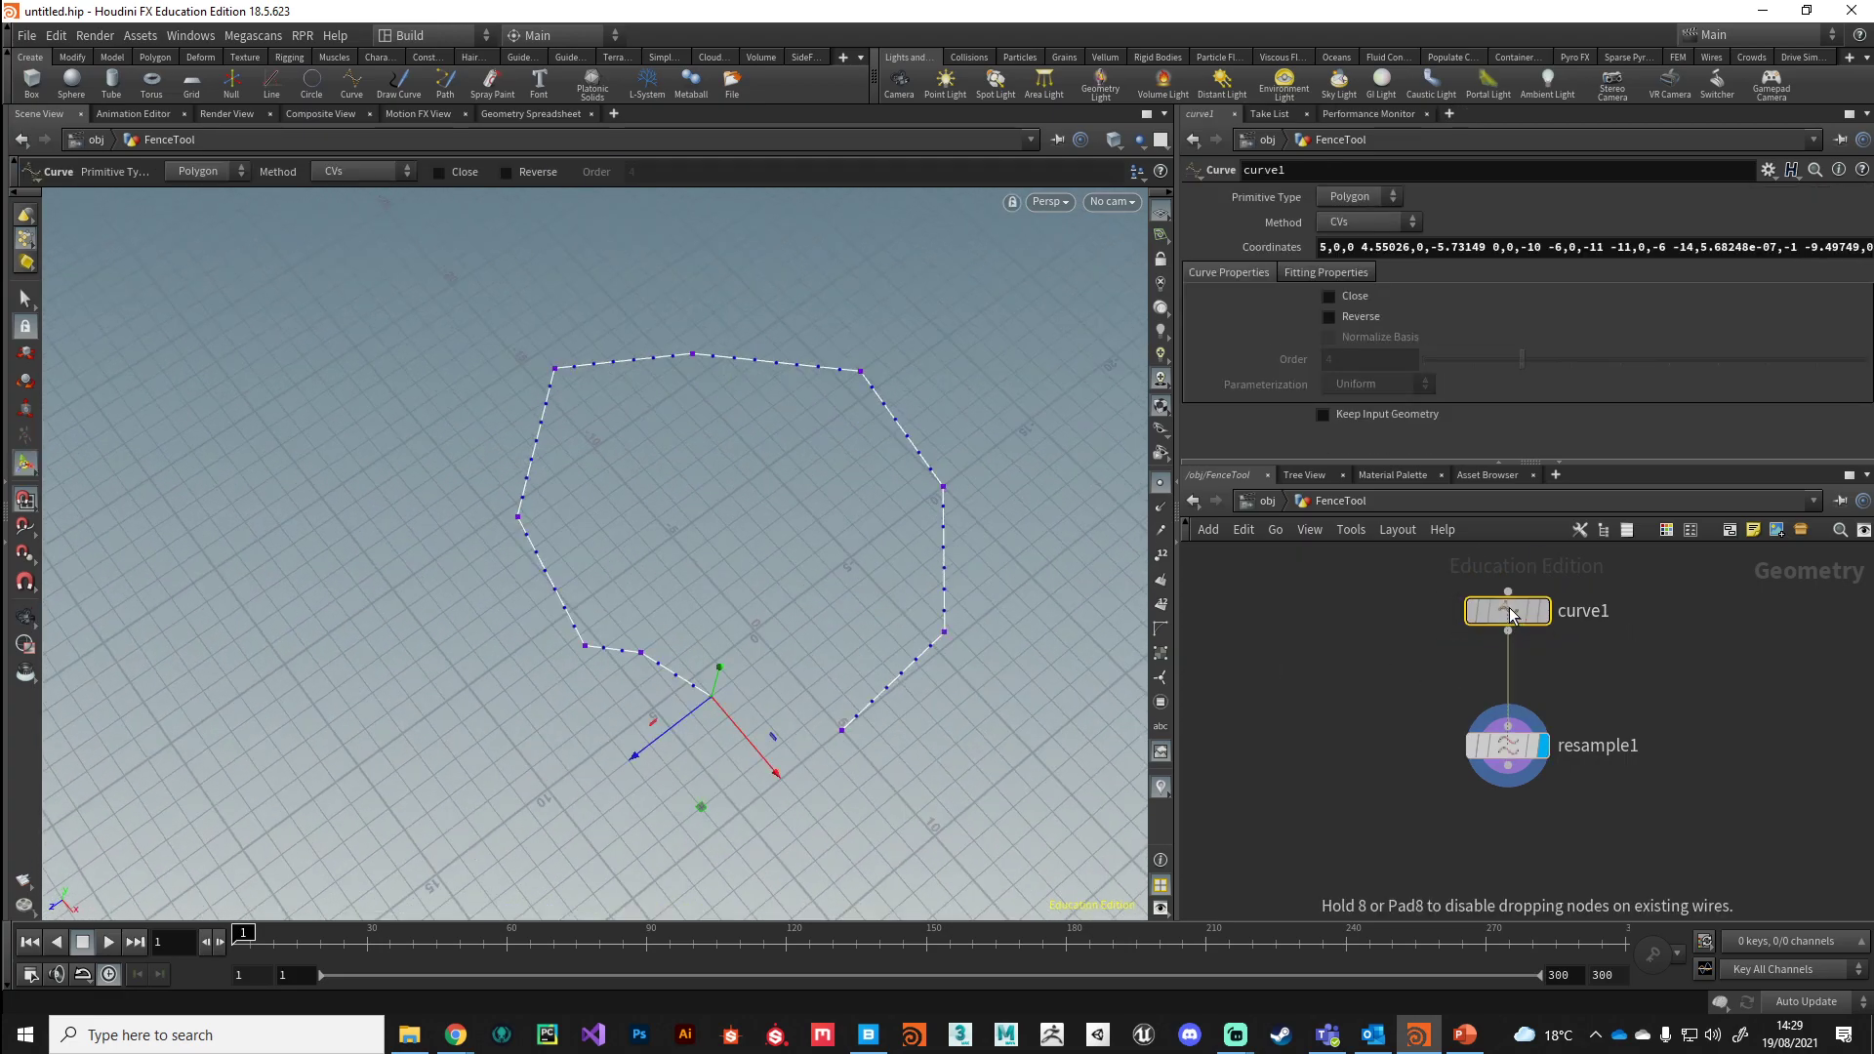
pyautogui.moveTo(1511, 622)
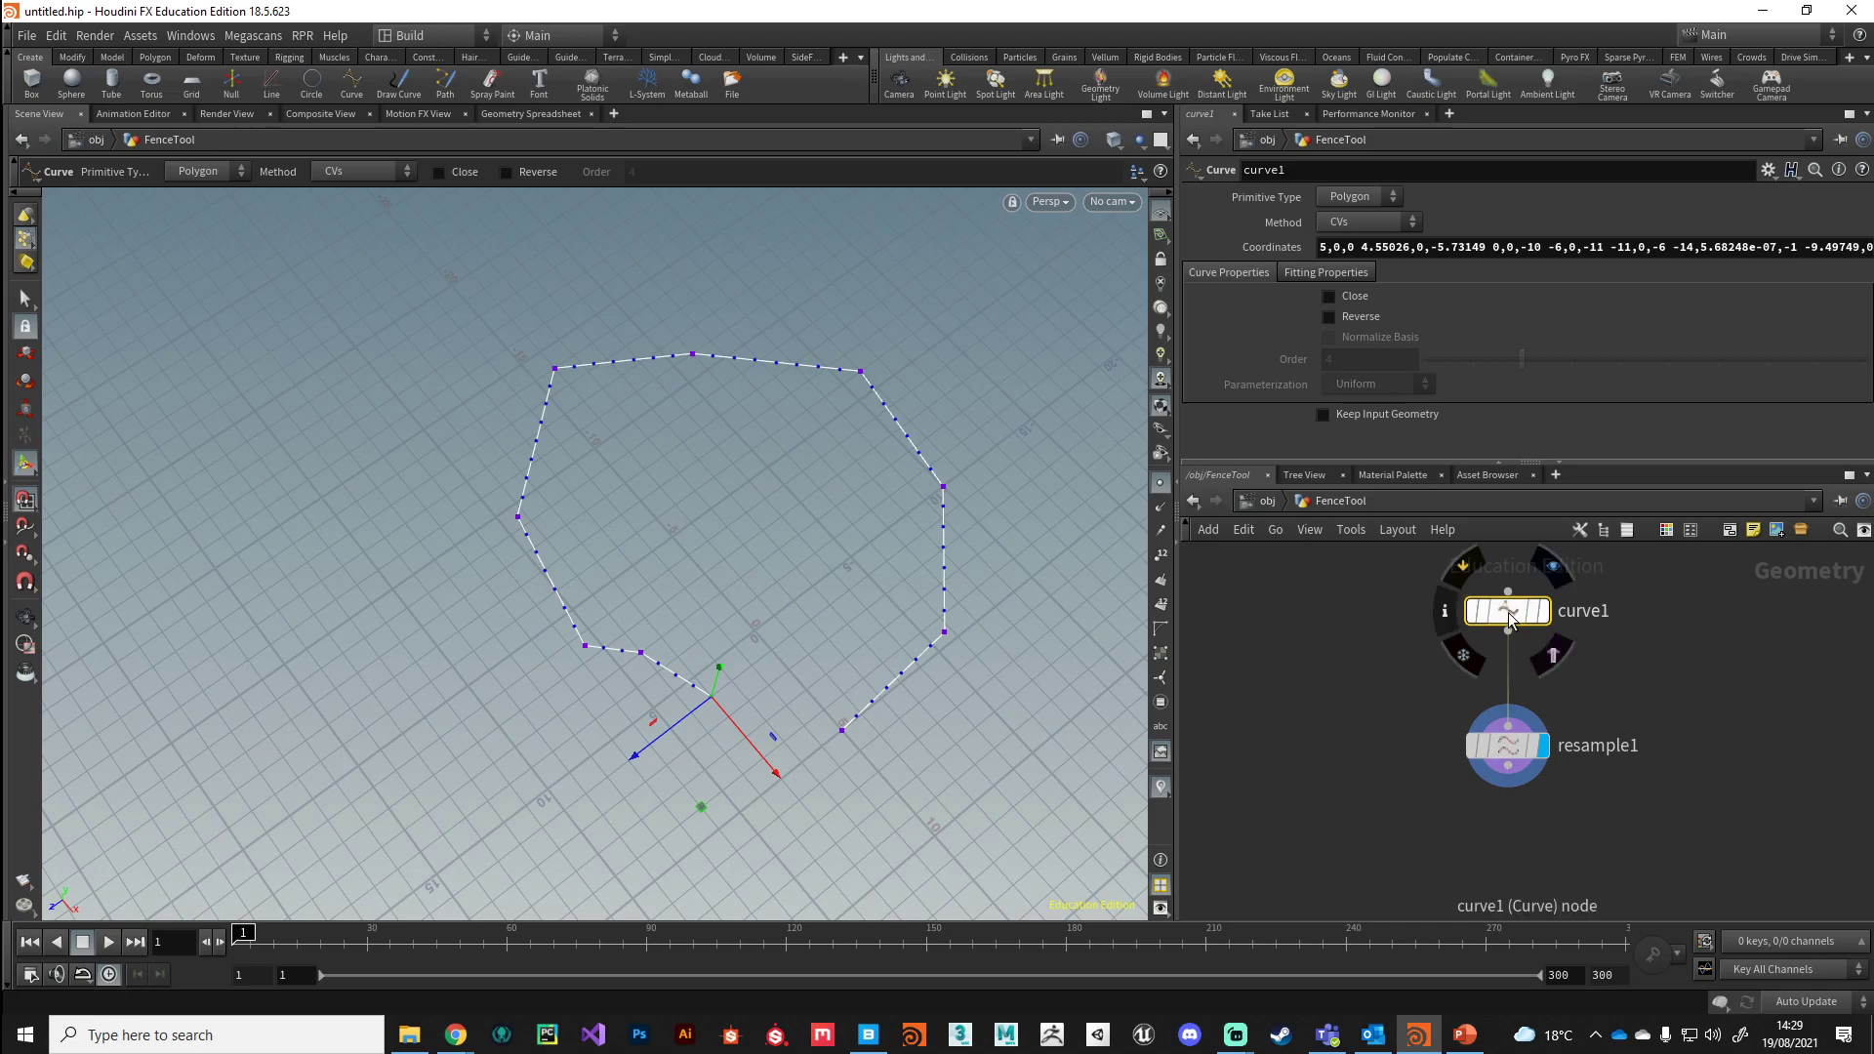
# - Move four of the curve's points outward to enlarge the fence path while viewing the resampled result
pyautogui.click(943, 487)
pyautogui.keyDown('alt'); pyautogui.moveTo(962, 625); pyautogui.dragTo(819, 639, button='middle'); pyautogui.keyUp('alt')
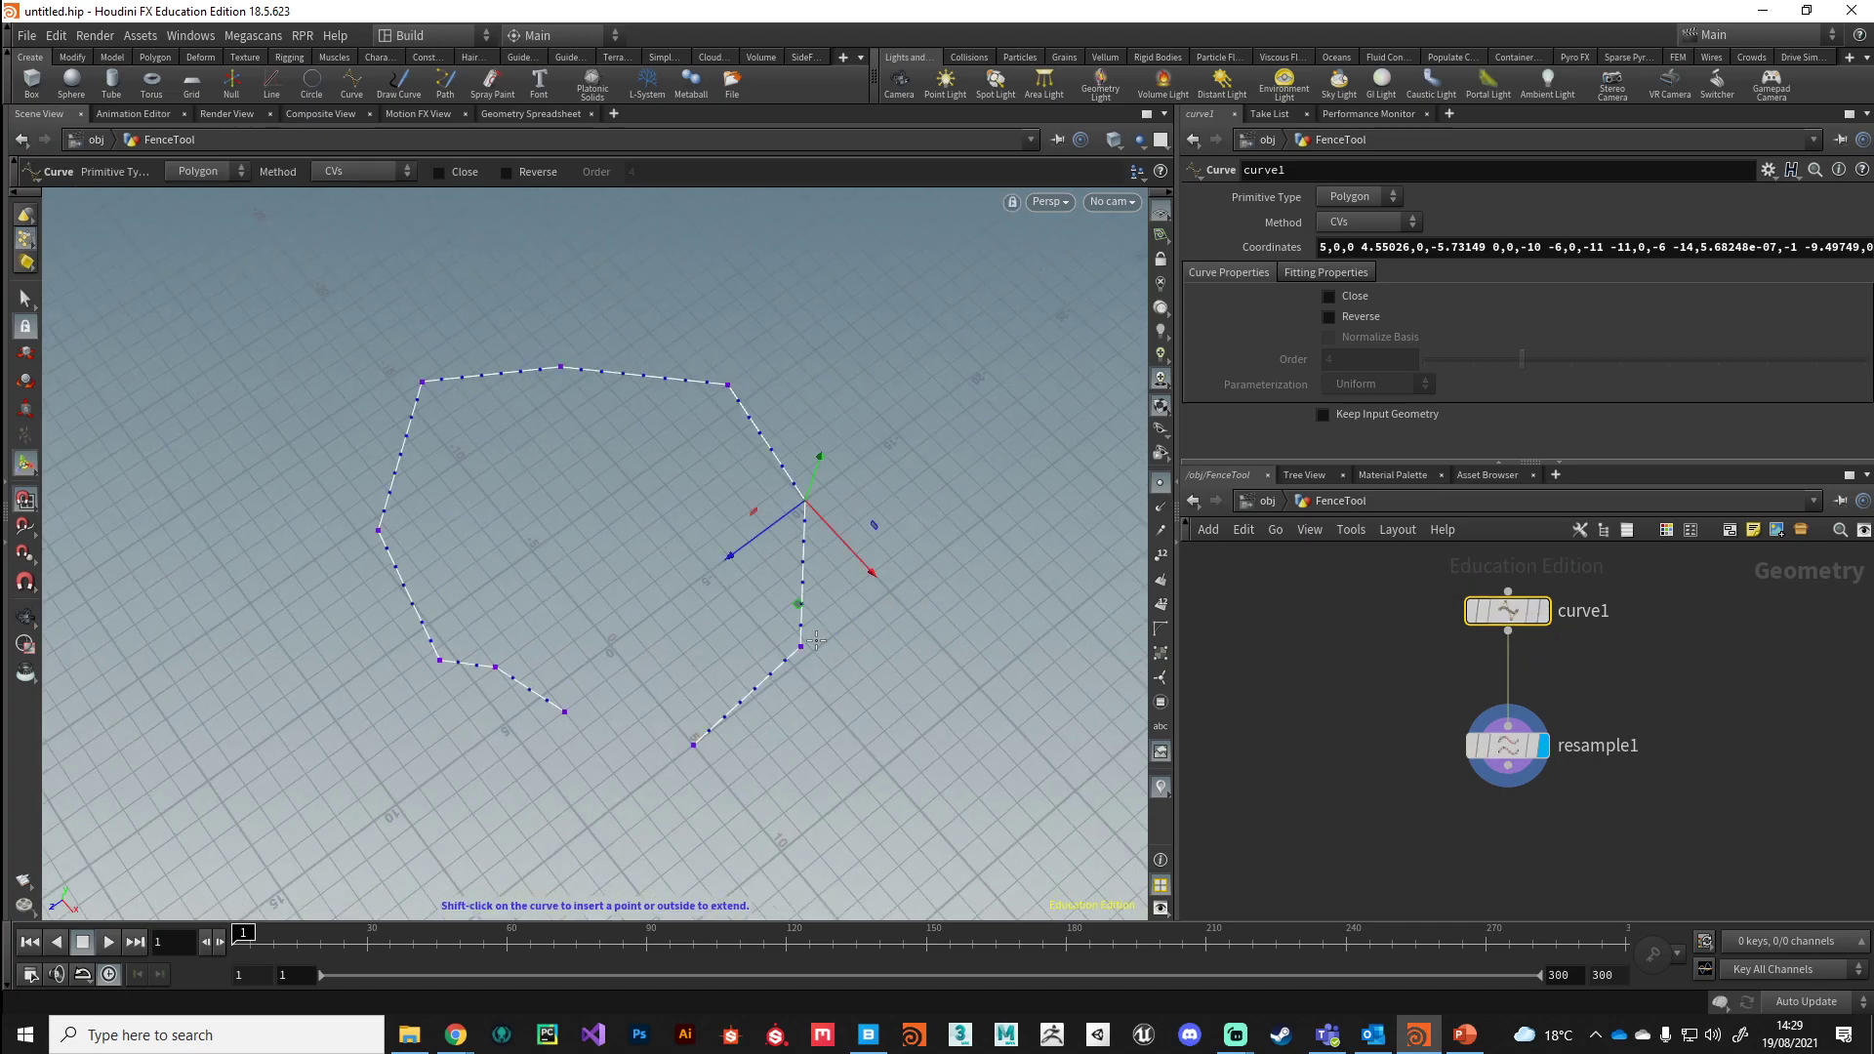
pyautogui.moveTo(801, 606); pyautogui.dragTo(873, 496)
pyautogui.click(729, 386)
pyautogui.keyDown('alt'); pyautogui.moveTo(714, 476); pyautogui.dragTo(797, 636, button='middle'); pyautogui.keyUp('alt')
pyautogui.moveTo(796, 636); pyautogui.dragTo(781, 466)
pyautogui.click(504, 538)
pyautogui.moveTo(488, 527); pyautogui.dragTo(453, 549)
pyautogui.keyDown('alt'); pyautogui.moveTo(703, 748); pyautogui.dragTo(779, 507, button='middle'); pyautogui.keyUp('alt')
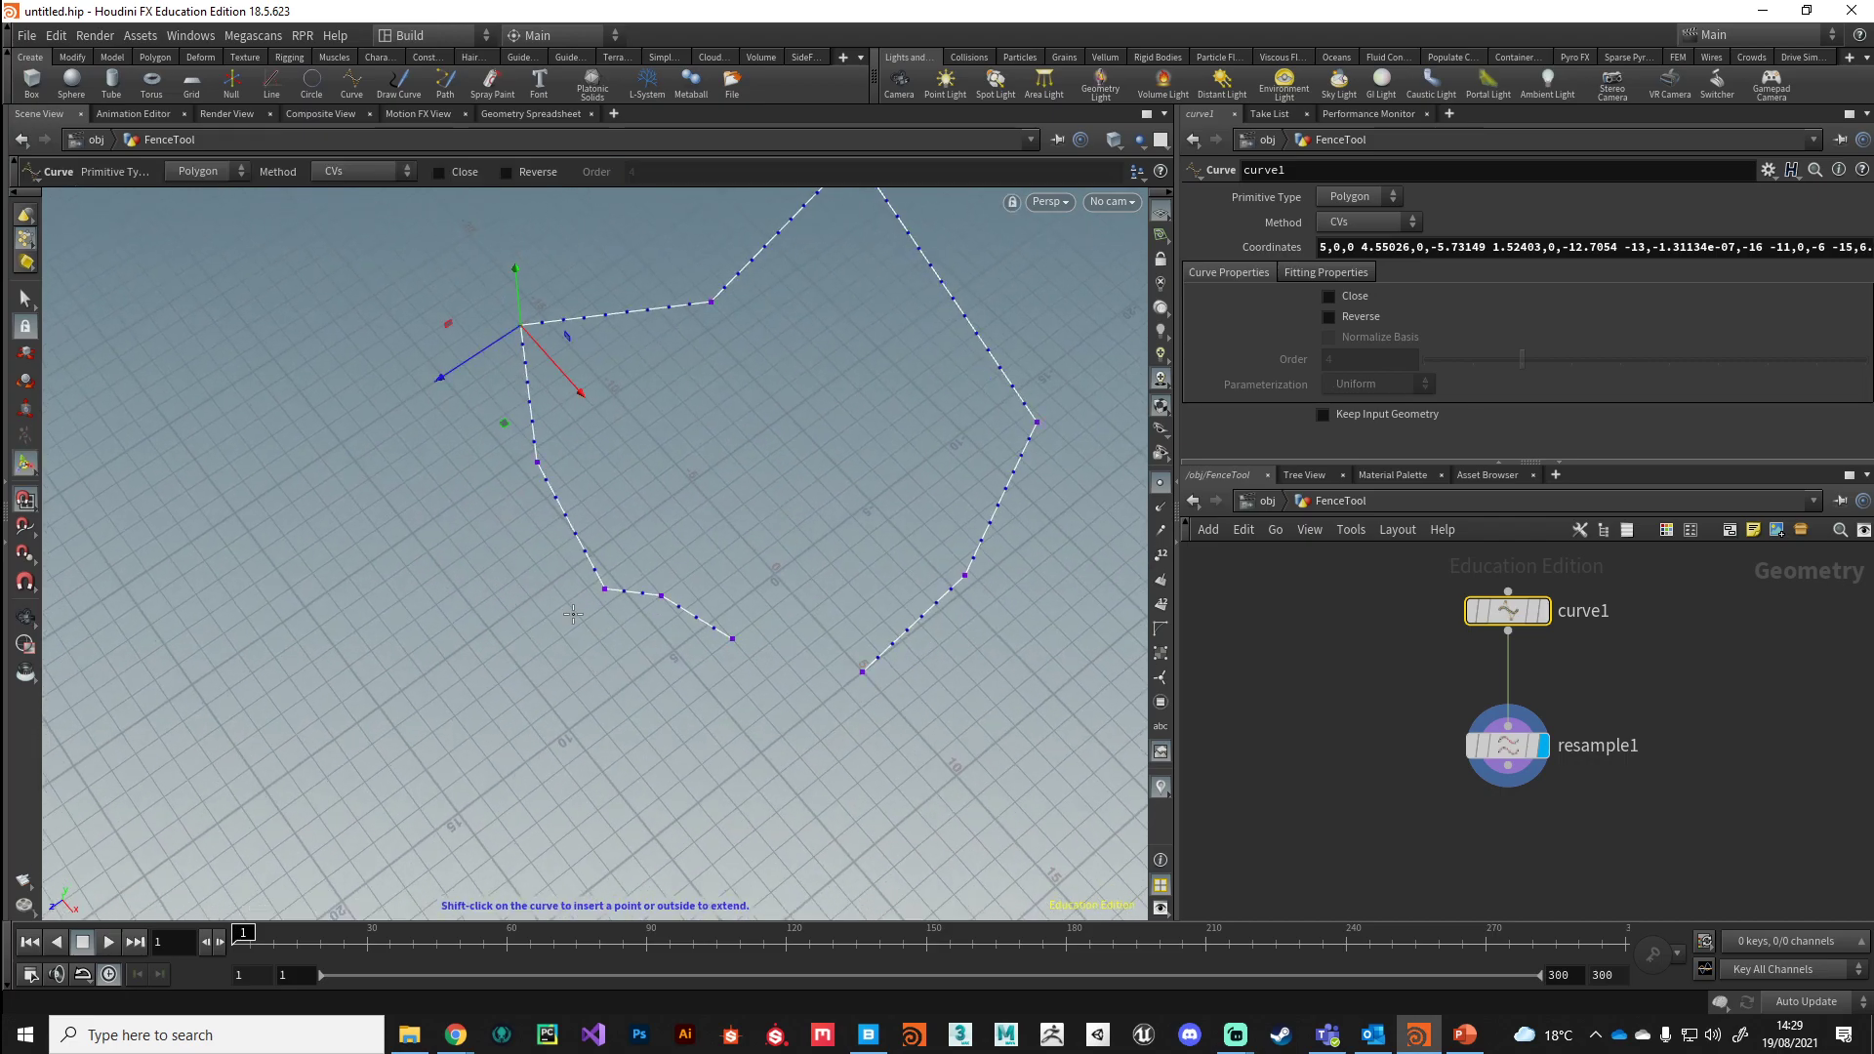
pyautogui.click(606, 589)
pyautogui.moveTo(605, 589); pyautogui.dragTo(555, 553)
pyautogui.scroll(-1, 869, 505)
pyautogui.keyDown('alt'); pyautogui.moveTo(870, 505); pyautogui.dragTo(779, 698, button='middle'); pyautogui.keyUp('alt')
pyautogui.keyDown('alt'); pyautogui.moveTo(779, 698); pyautogui.dragTo(762, 649); pyautogui.keyUp('alt')
pyautogui.keyDown('alt'); pyautogui.moveTo(762, 649); pyautogui.dragTo(879, 754, button='right'); pyautogui.keyUp('alt')
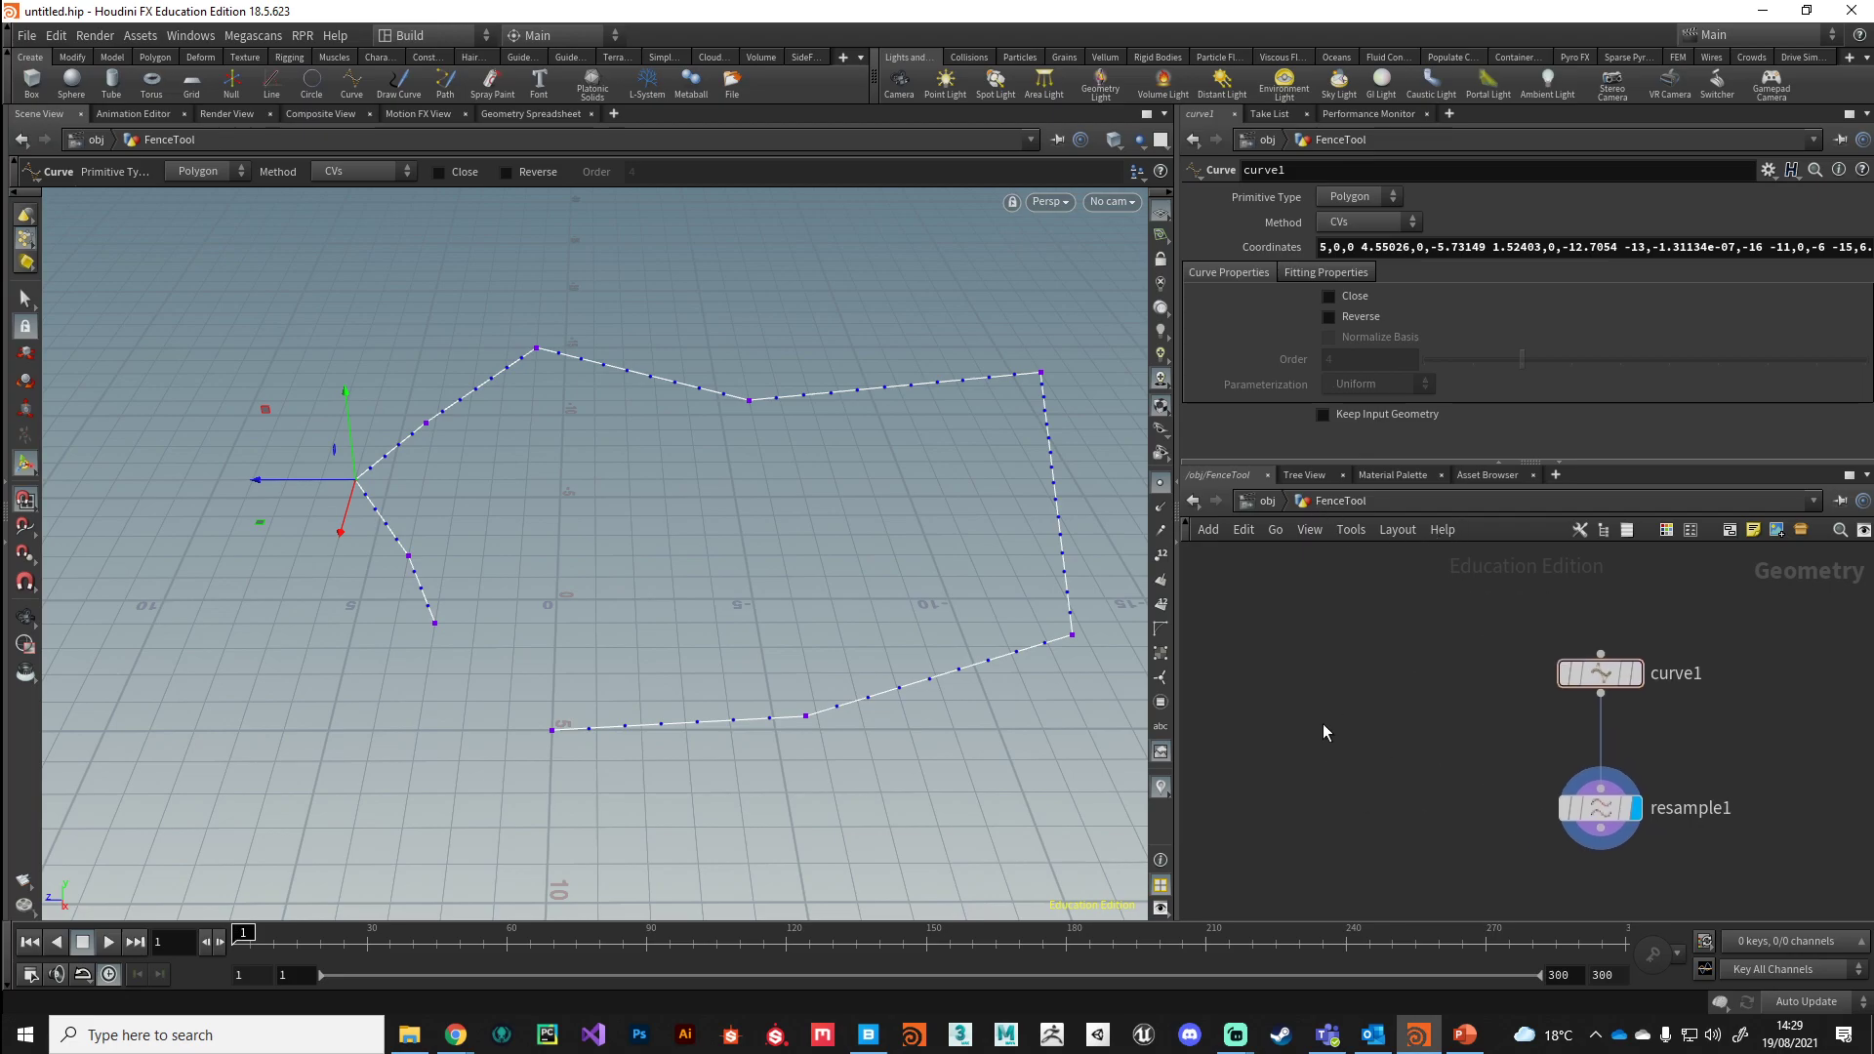
# - Add a Box node to the FenceTool network, place it apart from the curve nodes, and display it
pyautogui.press('Tab')
pyautogui.write('box')
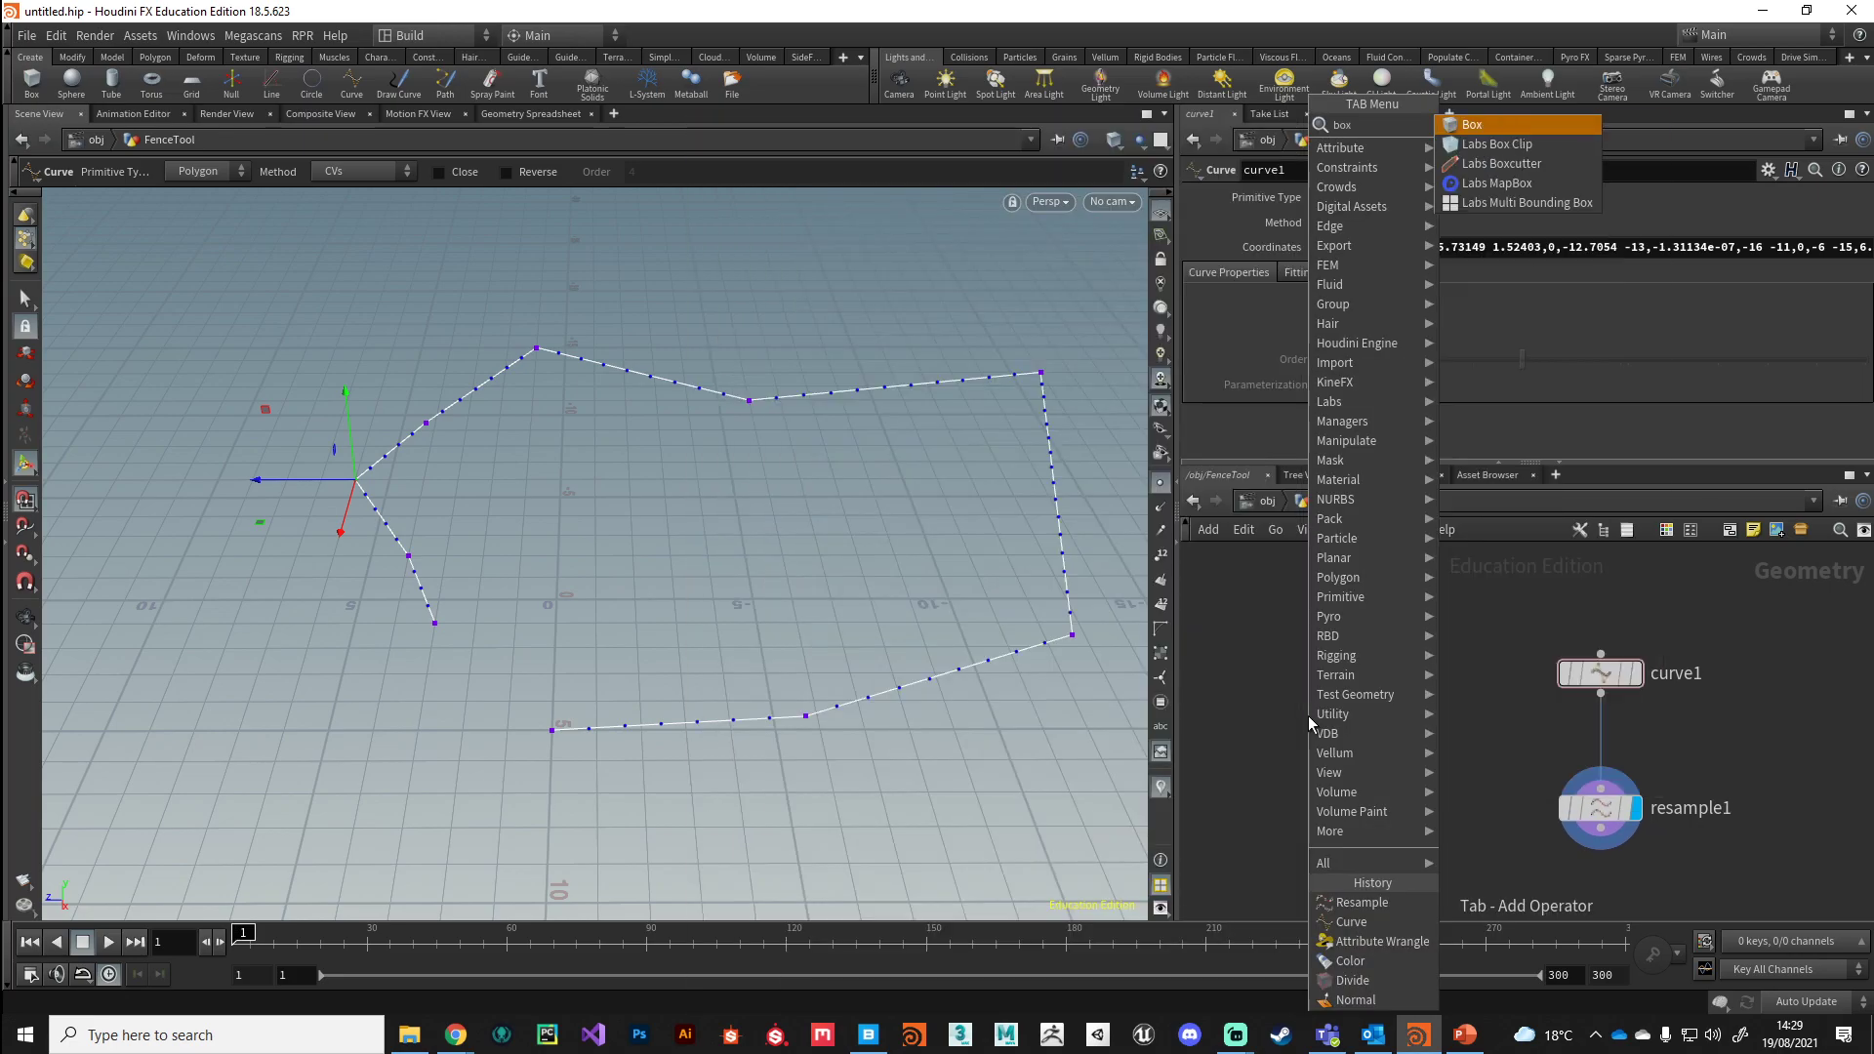
pyautogui.press('Return')
pyautogui.click(1308, 717)
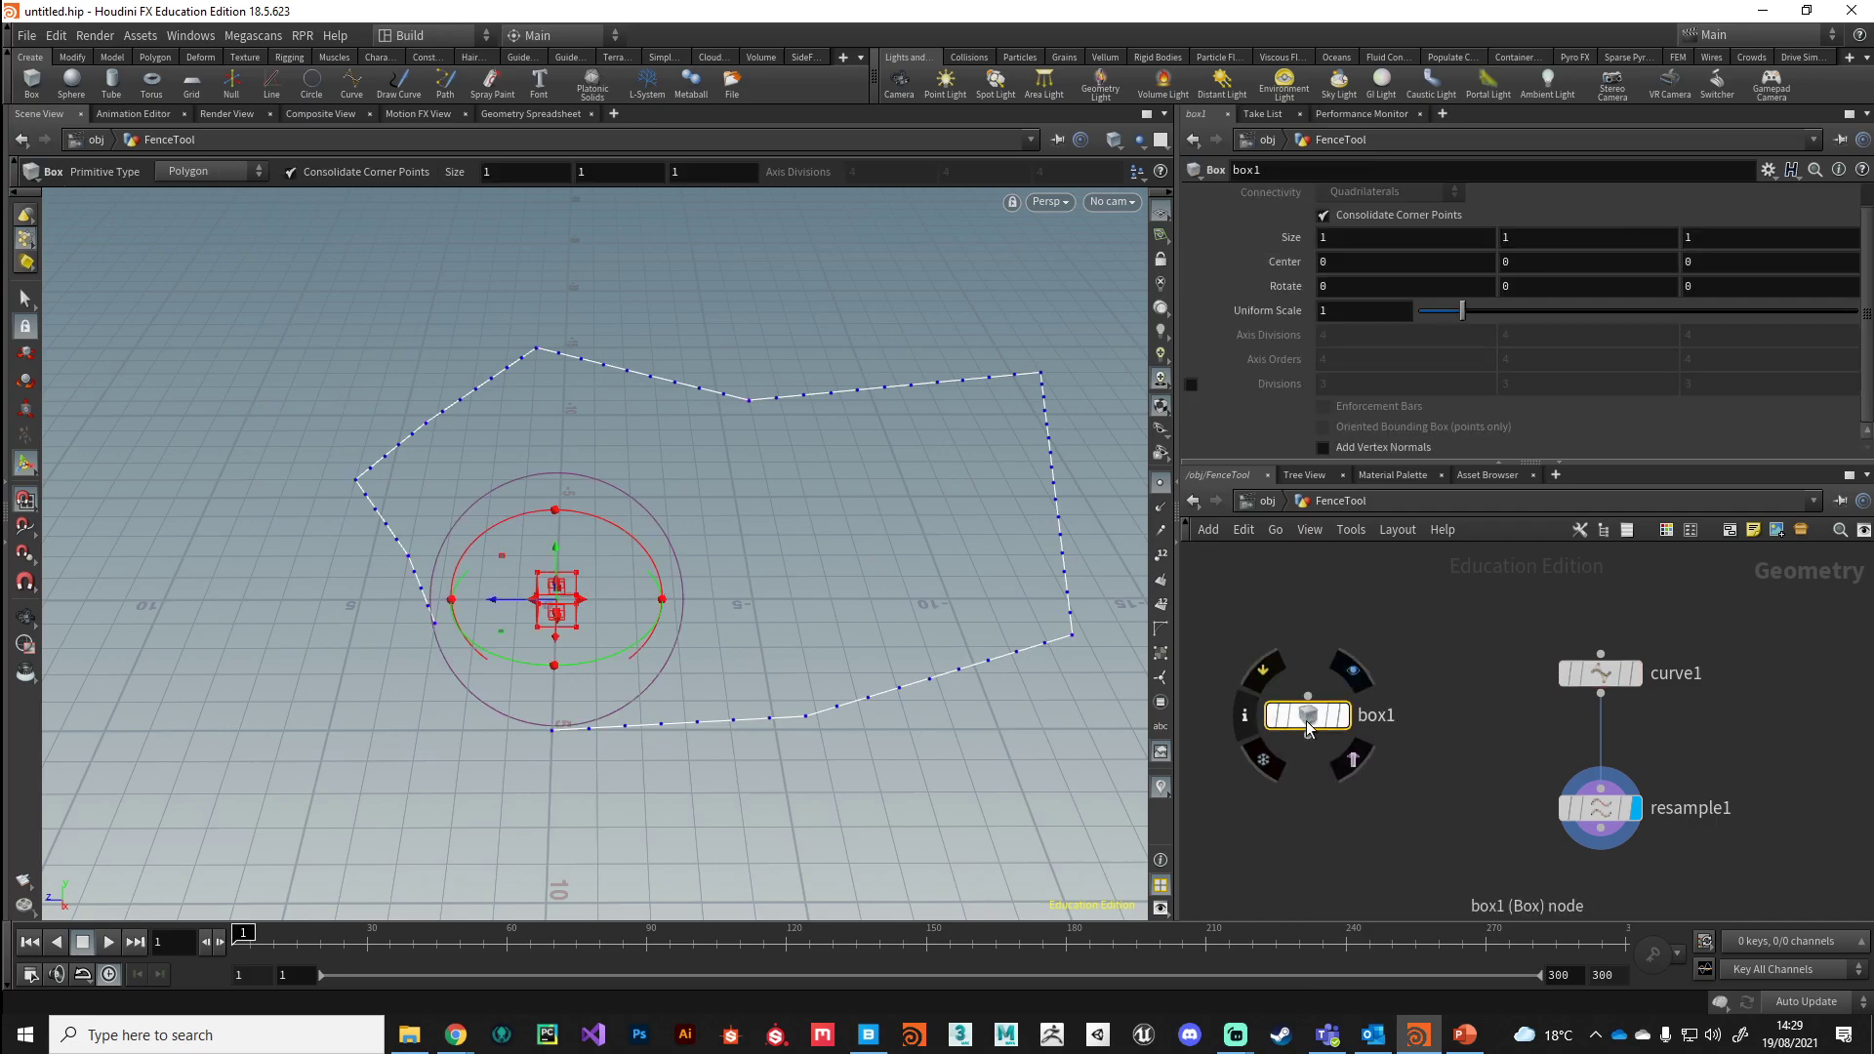
pyautogui.moveTo(1308, 716); pyautogui.dragTo(1290, 683)
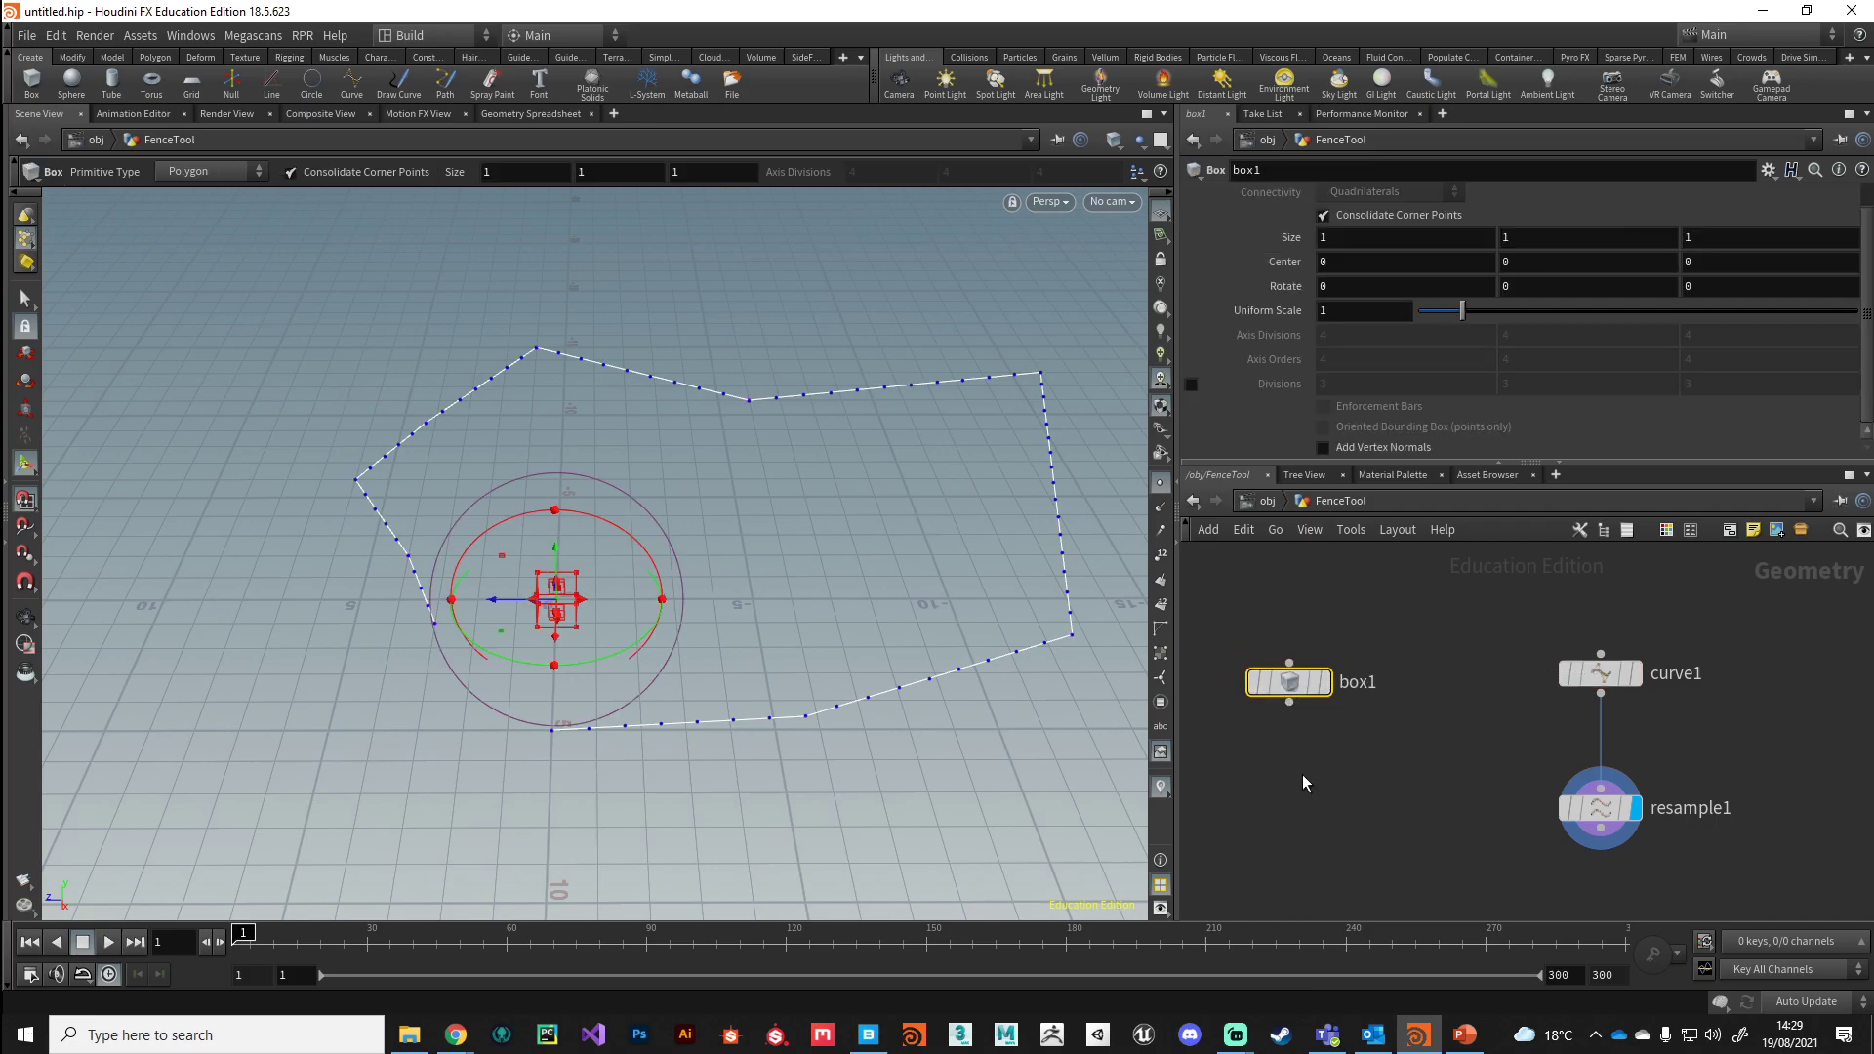
pyautogui.click(1324, 688)
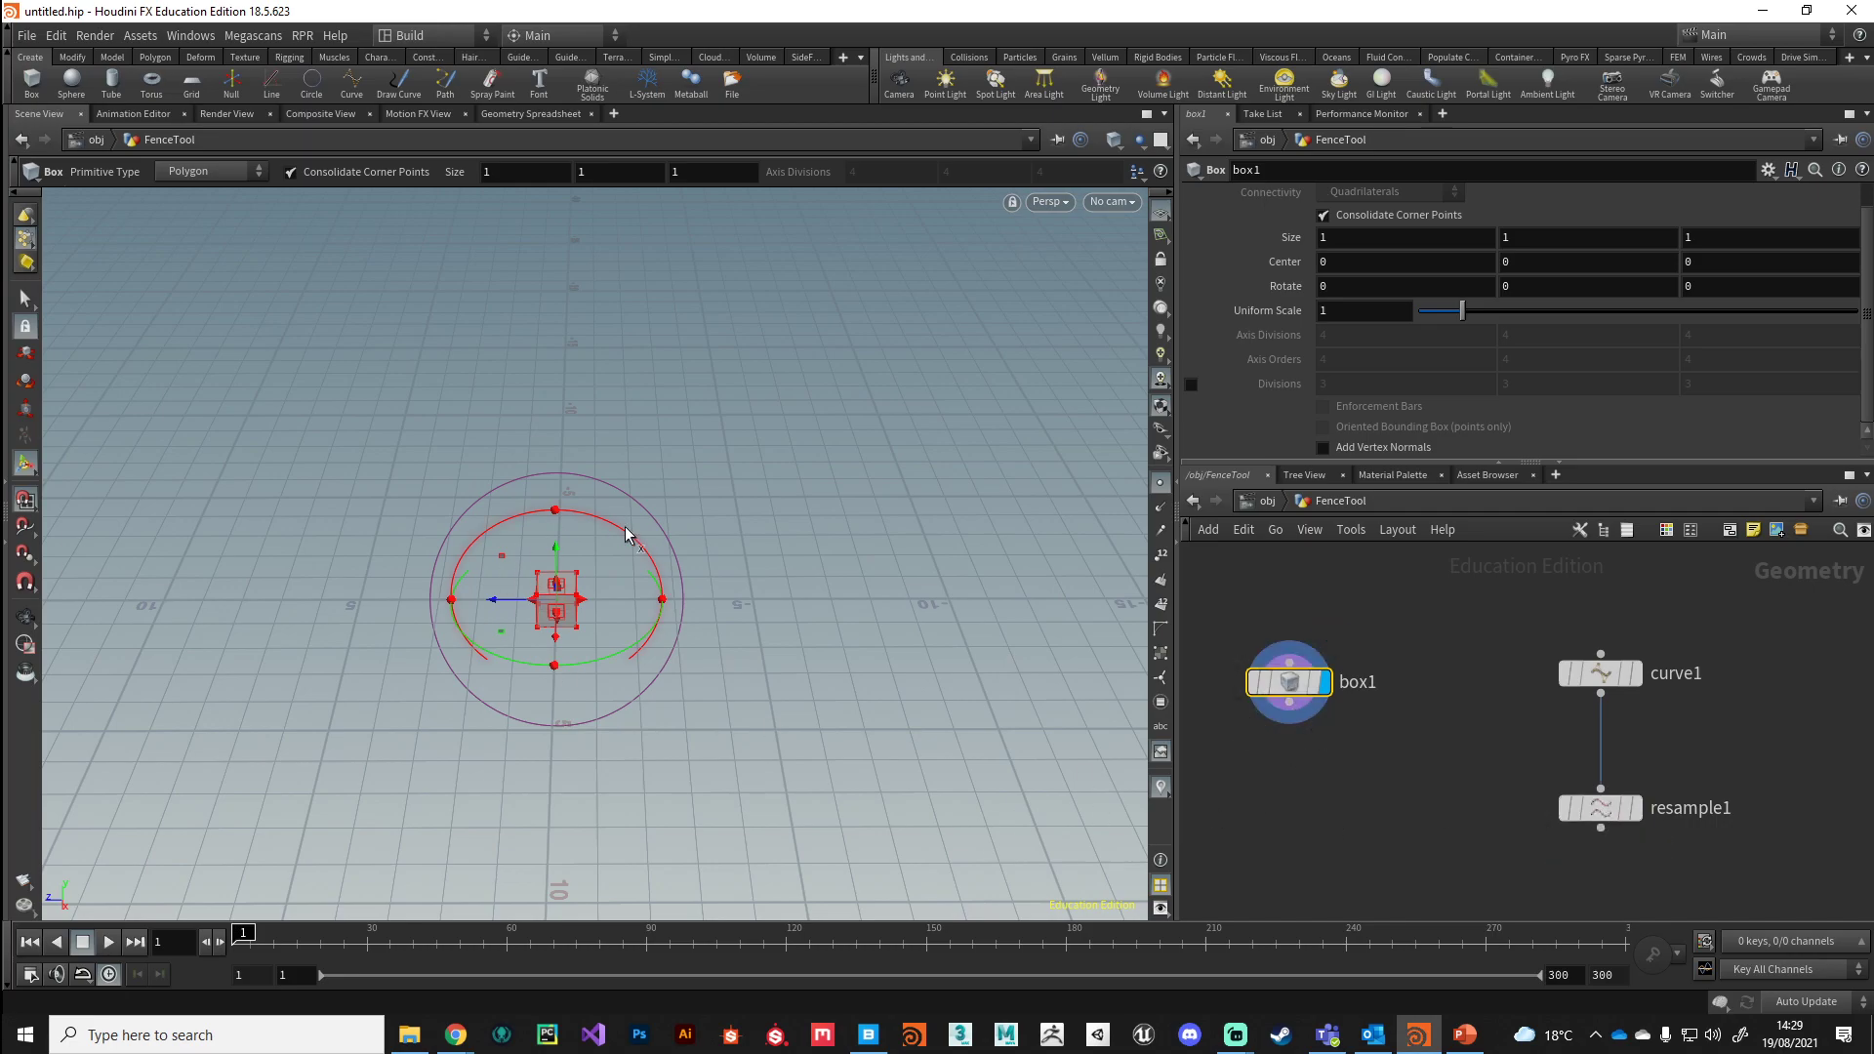
pyautogui.moveTo(1283, 682); pyautogui.dragTo(1285, 624)
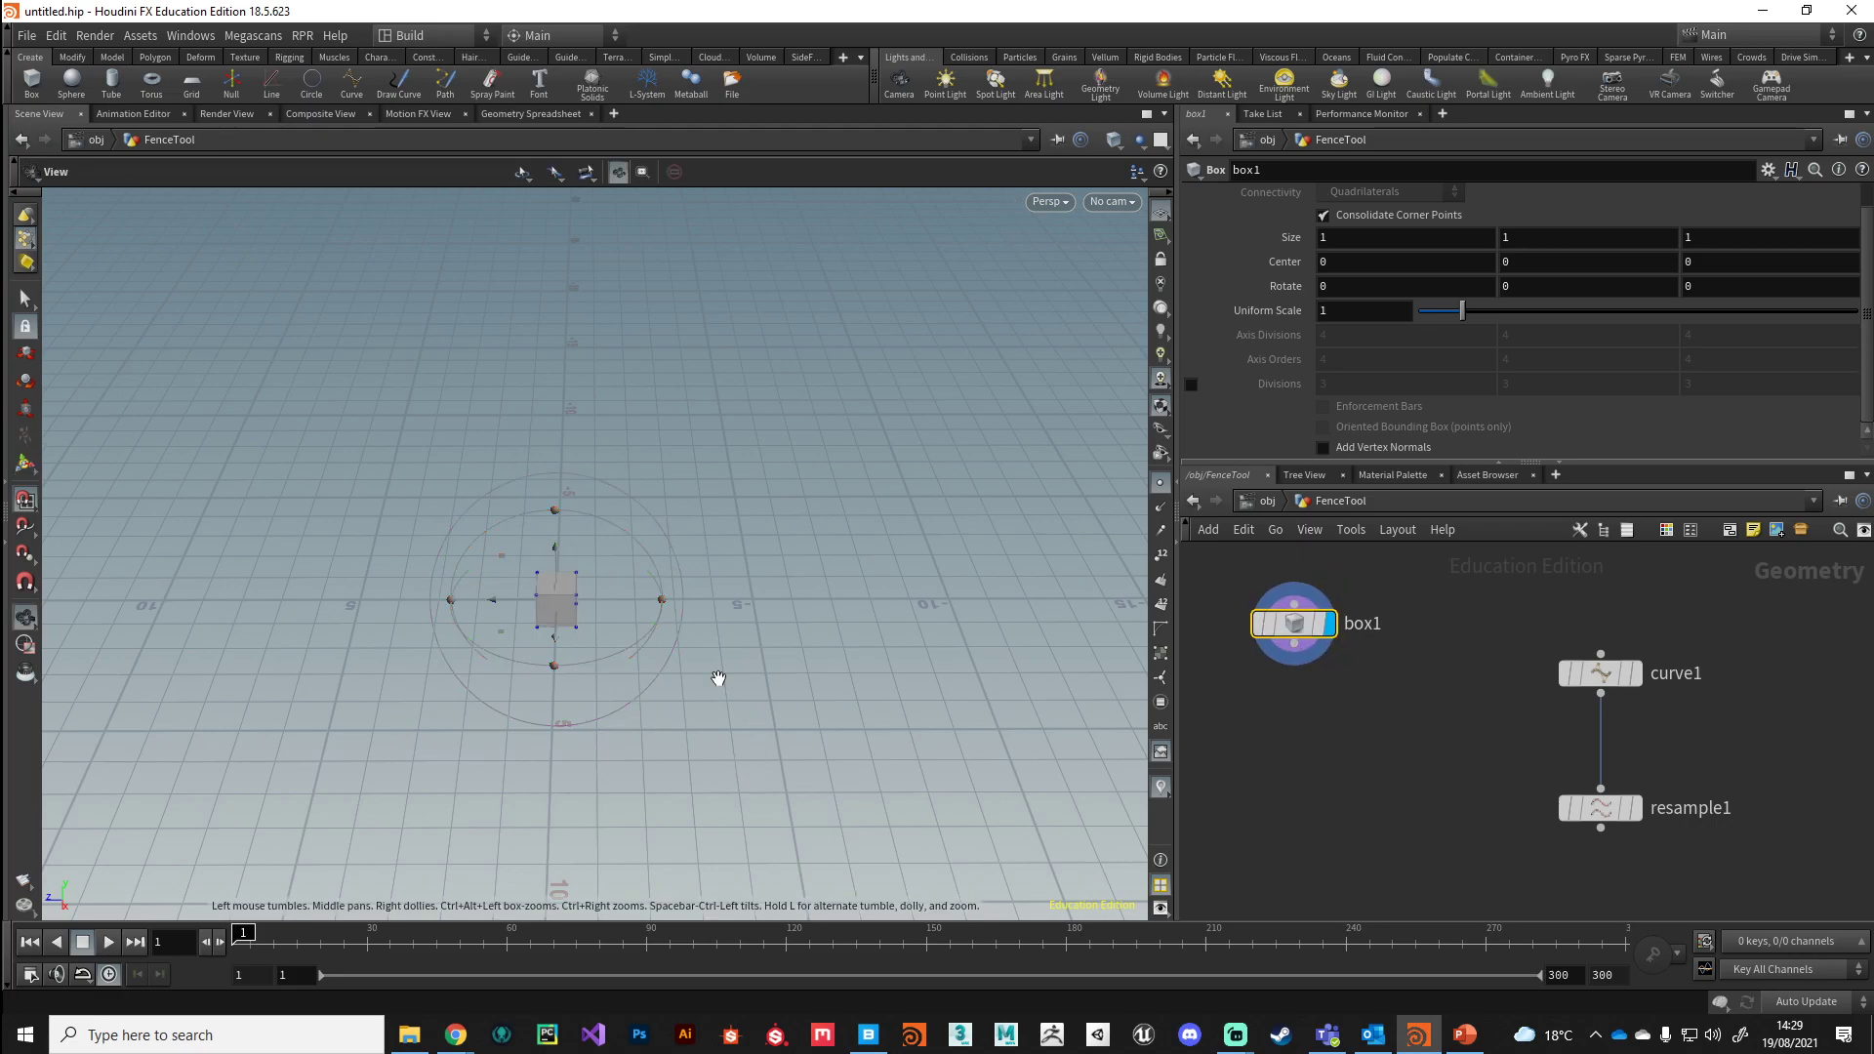
# - Set the box's Y center to 0.5 to raise it onto the ground plane
pyautogui.hotkey('space', 'g')
pyautogui.scroll(-2, 907, 732)
pyautogui.moveTo(907, 733); pyautogui.dragTo(640, 594)
pyautogui.press('Return')
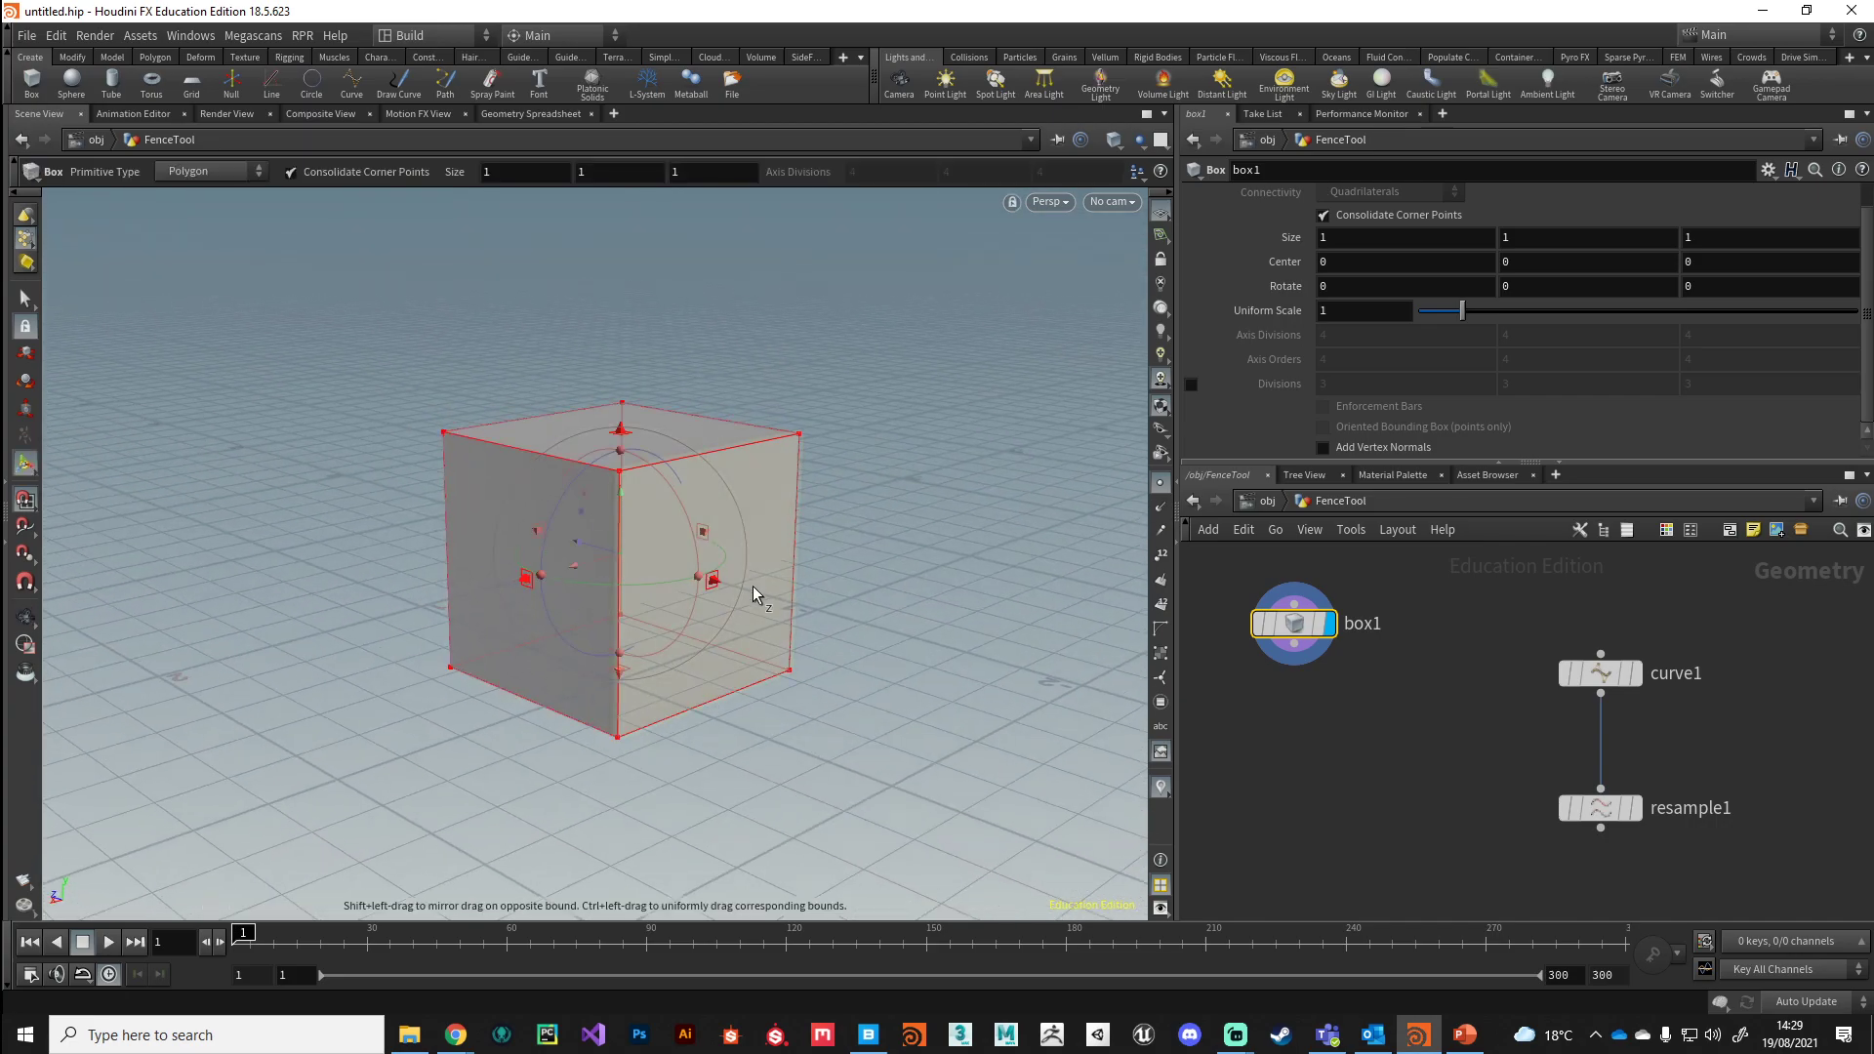
pyautogui.keyDown('alt'); pyautogui.moveTo(829, 682); pyautogui.dragTo(660, 588); pyautogui.keyUp('alt')
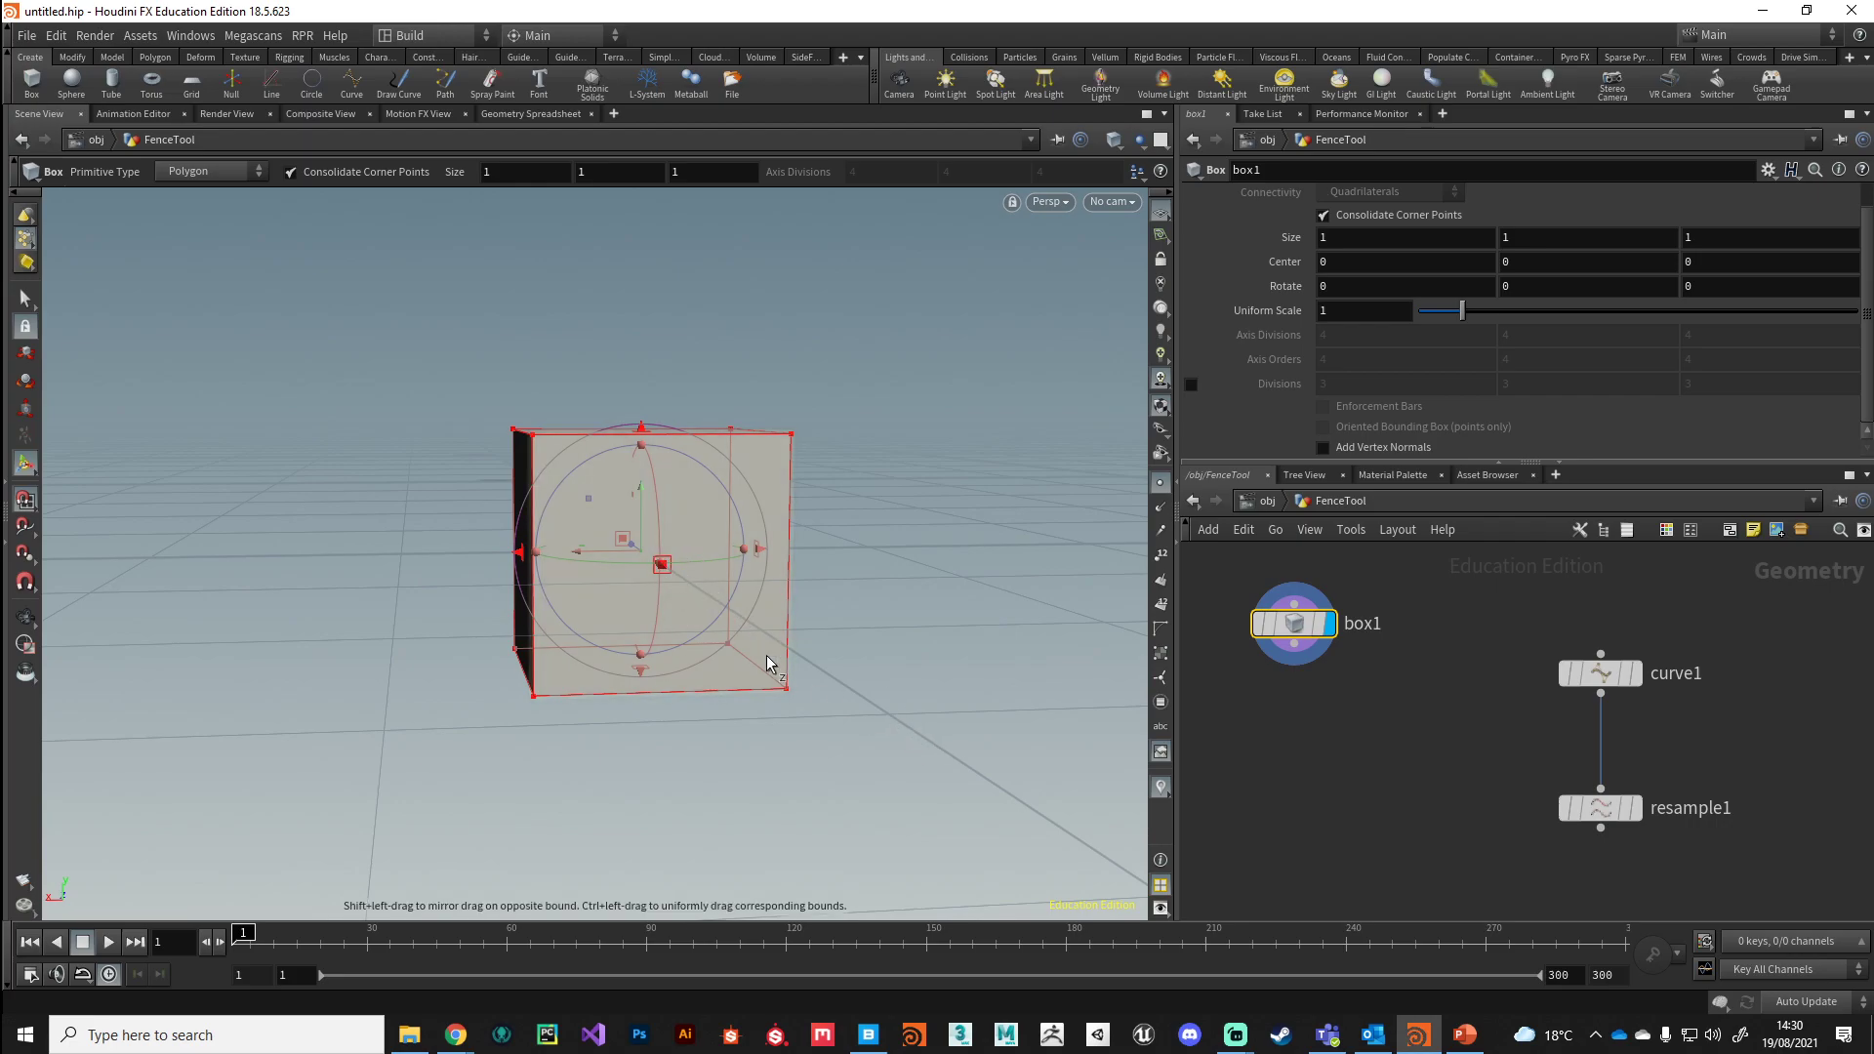
pyautogui.keyDown('alt'); pyautogui.moveTo(705, 583); pyautogui.dragTo(666, 535); pyautogui.keyUp('alt')
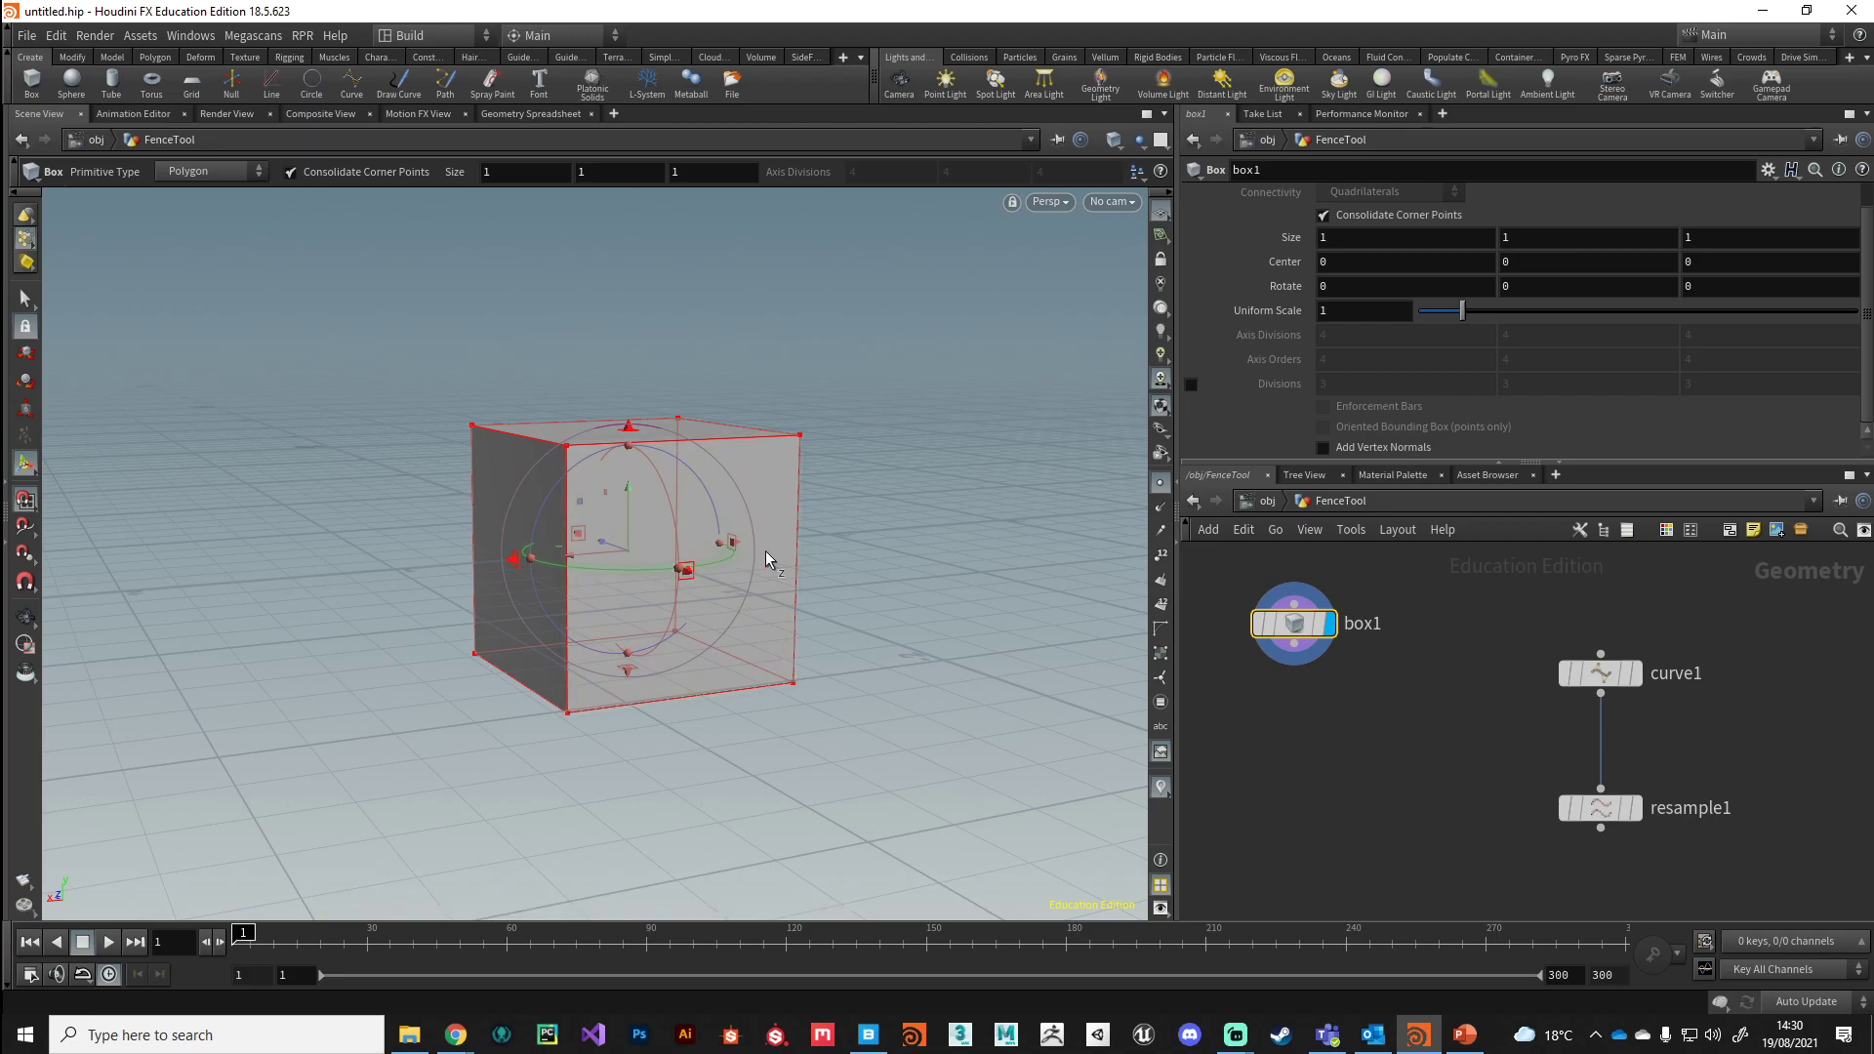
pyautogui.click(1512, 261)
pyautogui.press('Return')
pyautogui.press('Escape')
pyautogui.moveTo(953, 758); pyautogui.dragTo(619, 752)
pyautogui.press('Return')
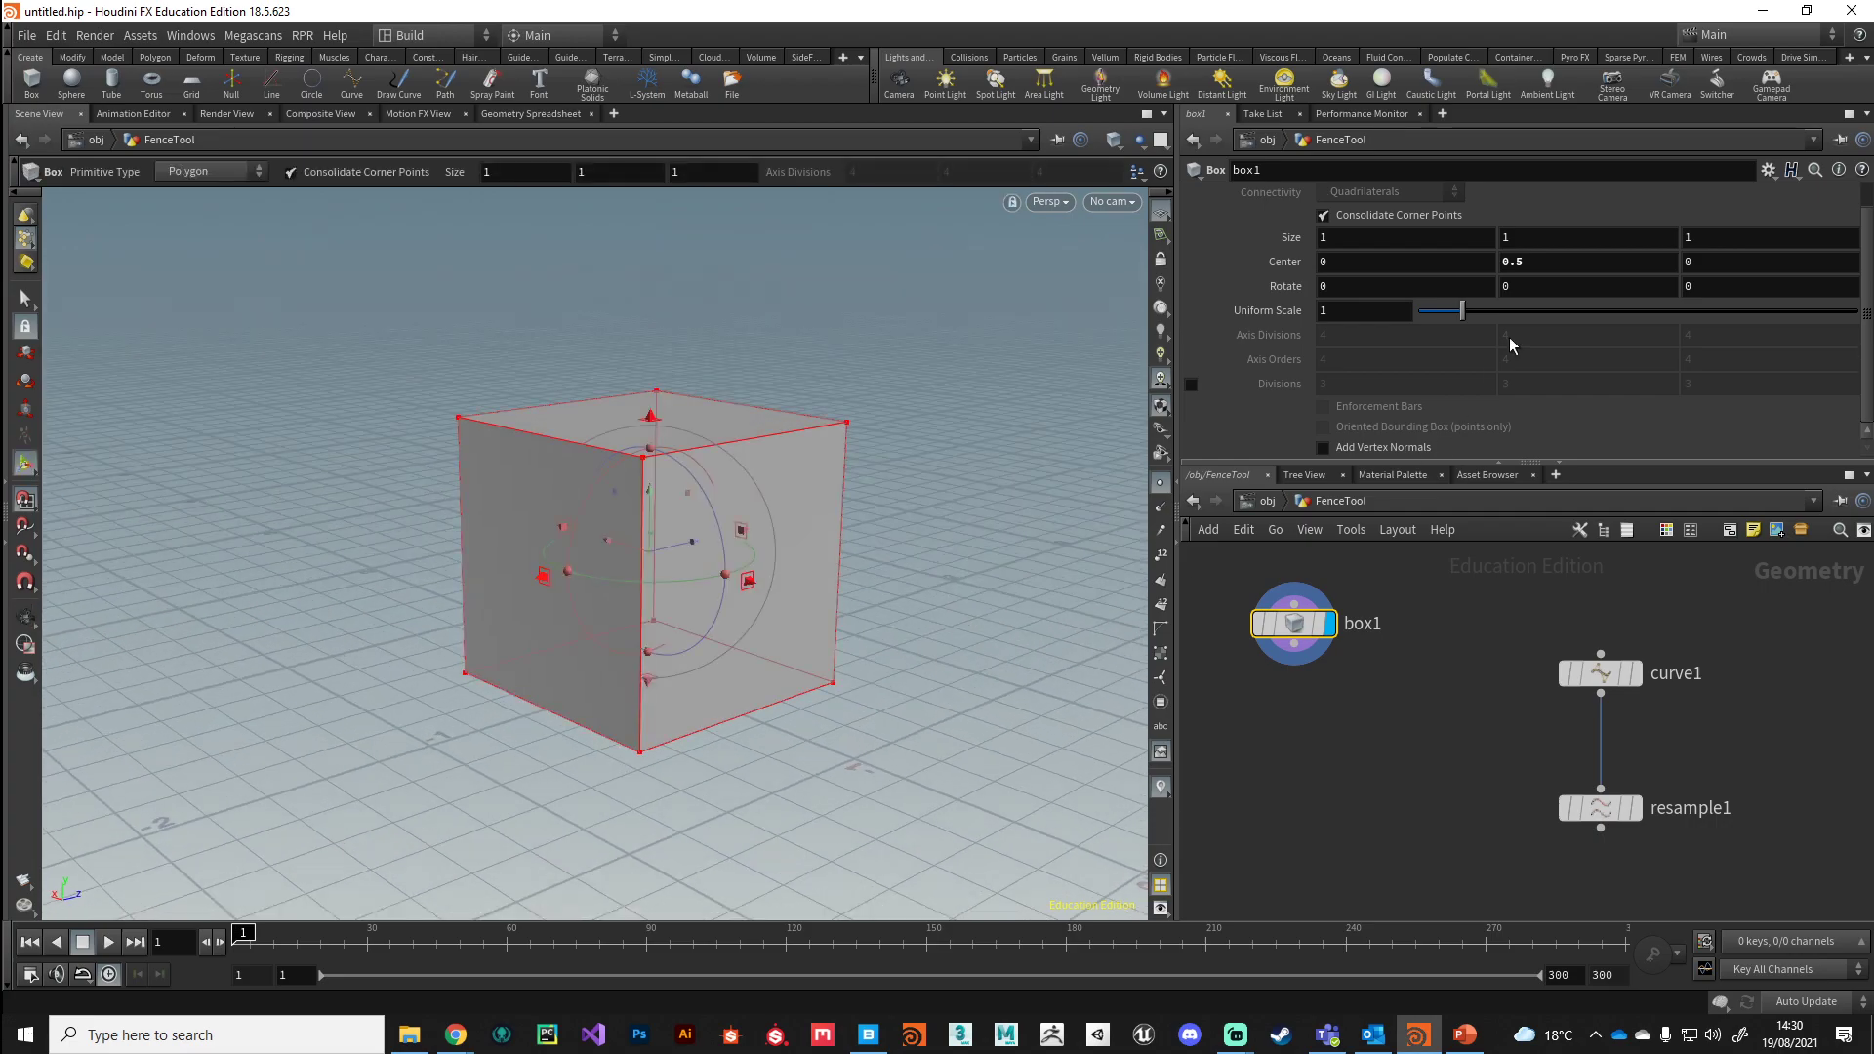
# - Set the box's Y size to 0.7 and check its base against the ground plane
pyautogui.click(1522, 240)
pyautogui.press('Return')
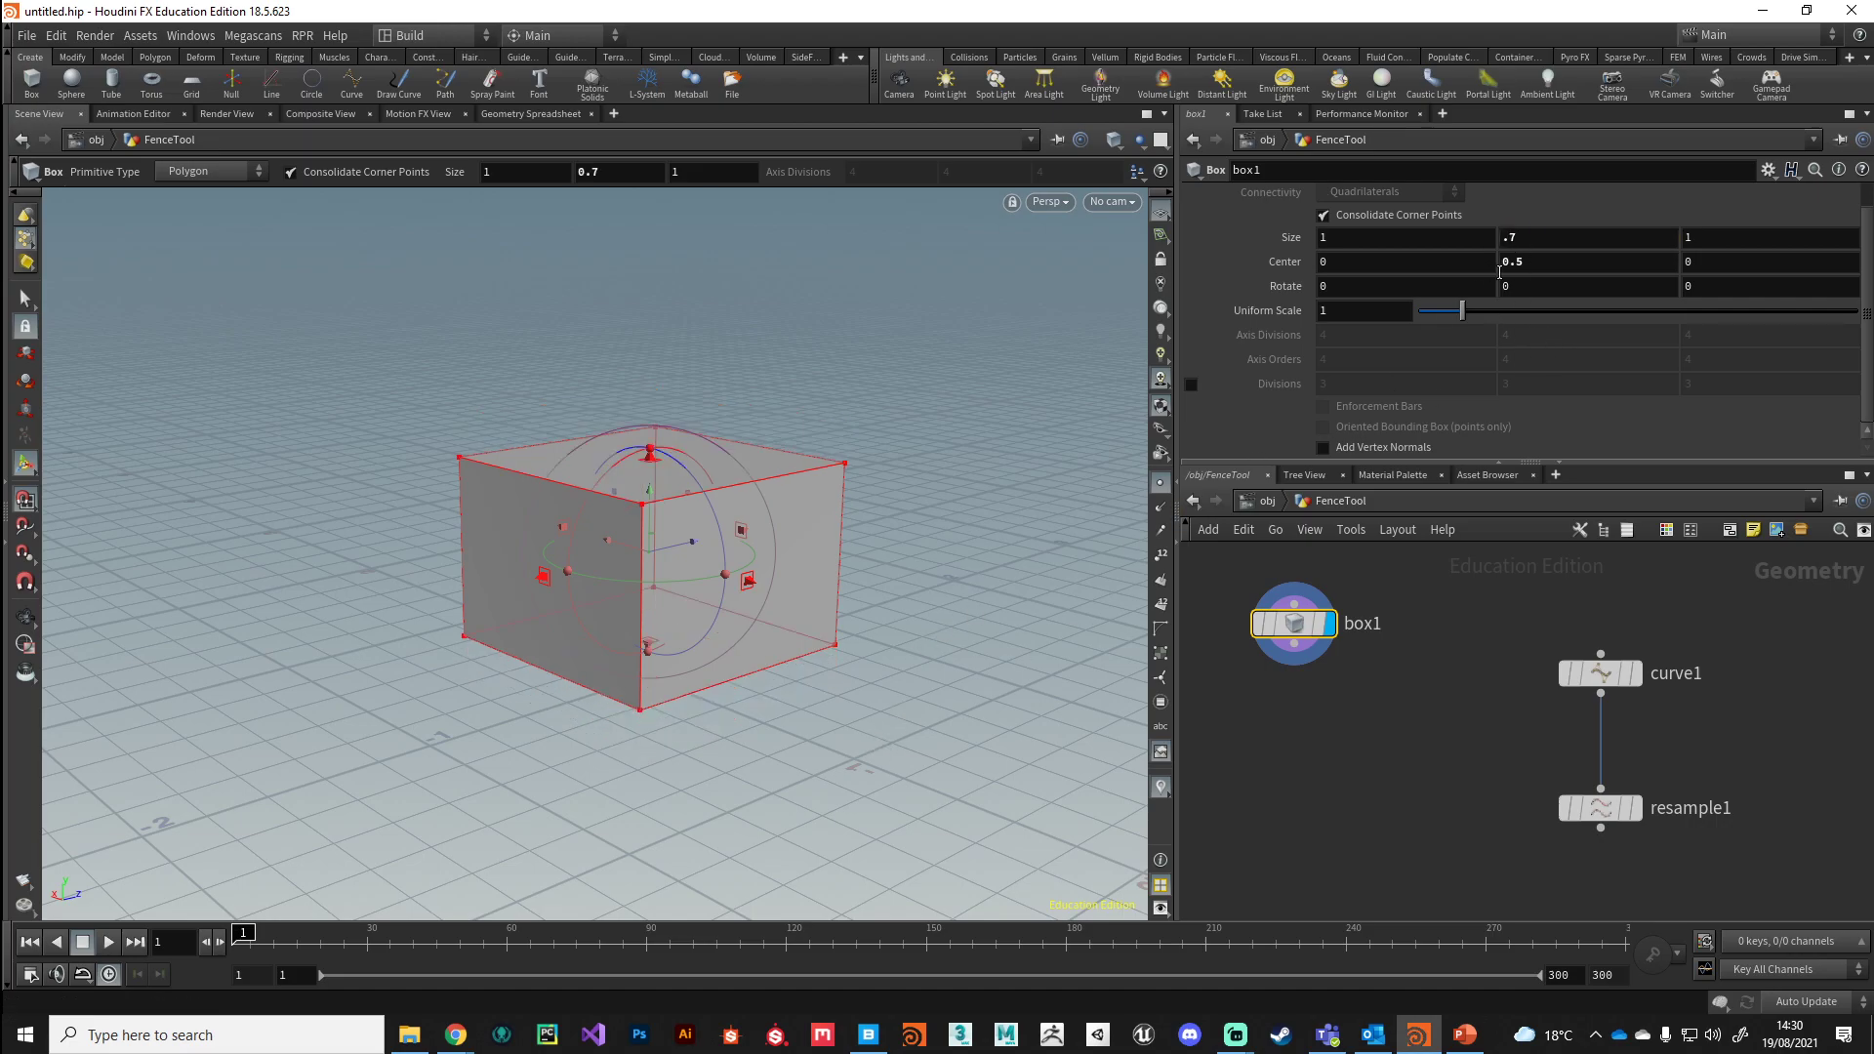
pyautogui.press('Escape')
pyautogui.moveTo(585, 776); pyautogui.dragTo(555, 727)
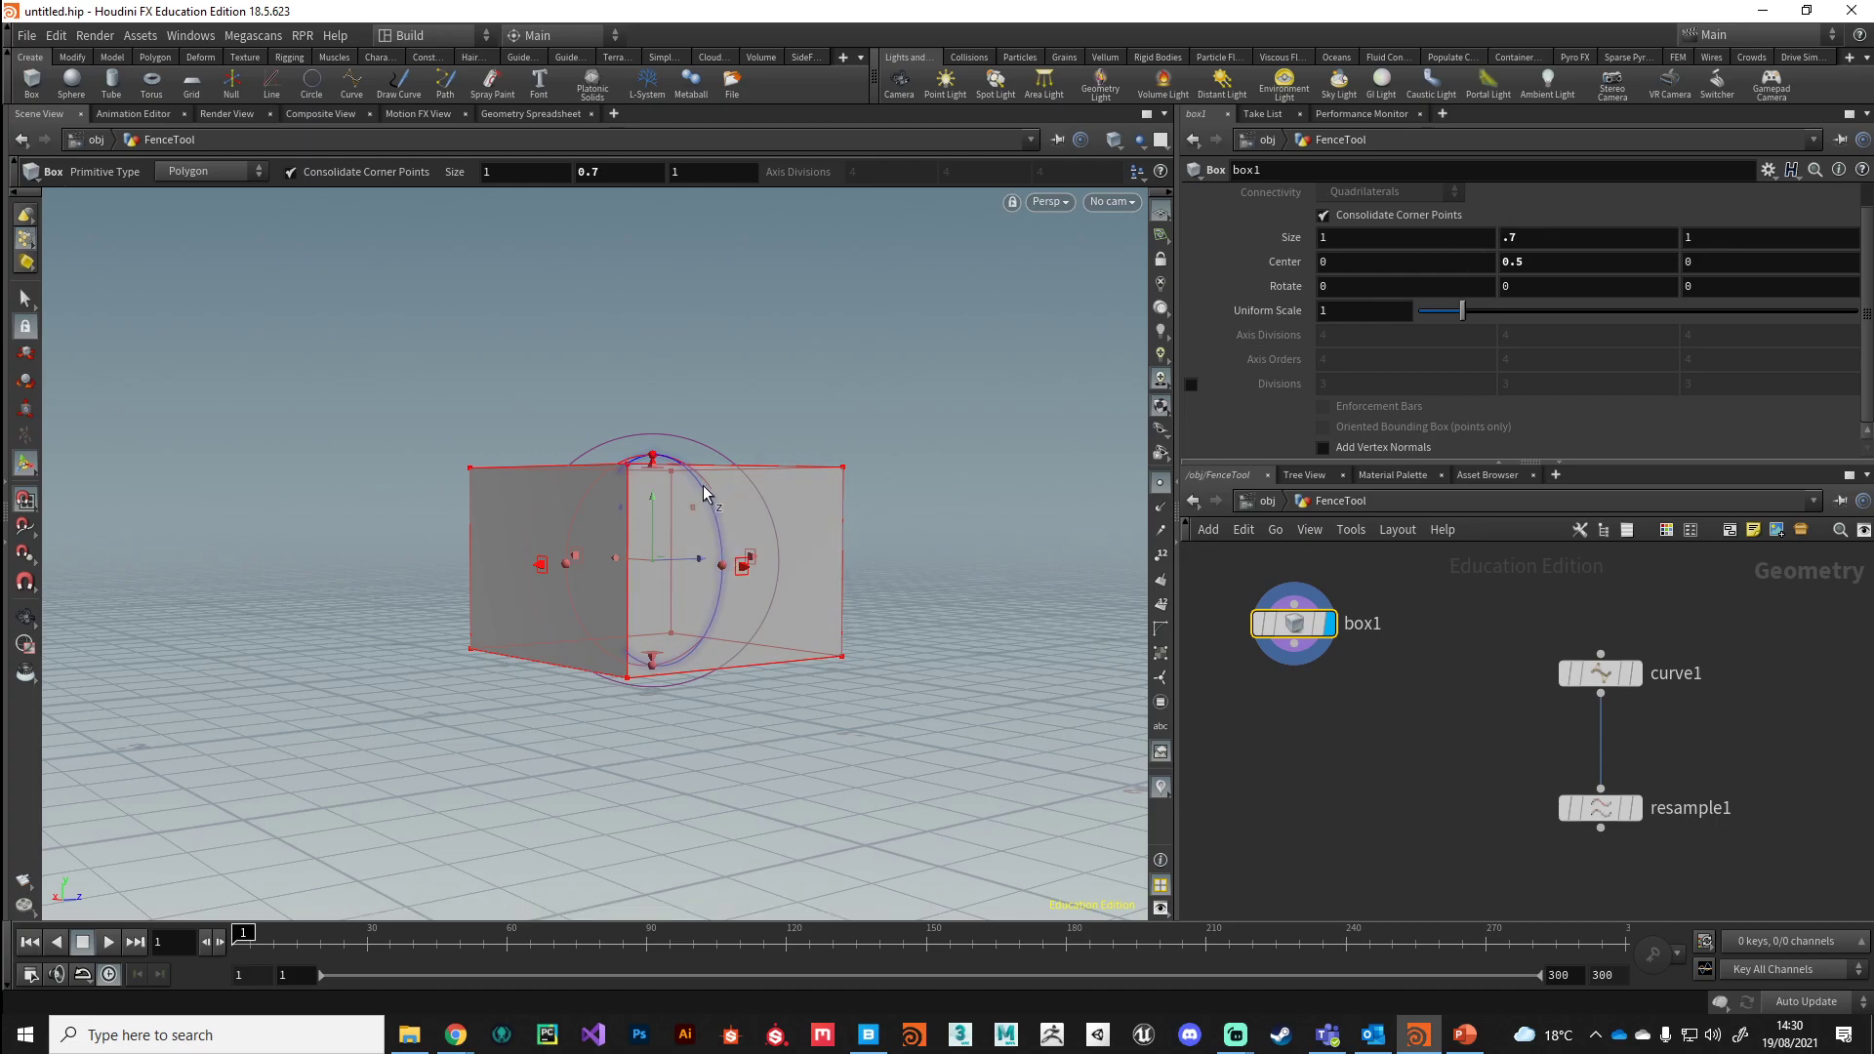
pyautogui.keyDown('alt'); pyautogui.moveTo(646, 574); pyautogui.dragTo(769, 728); pyautogui.keyUp('alt')
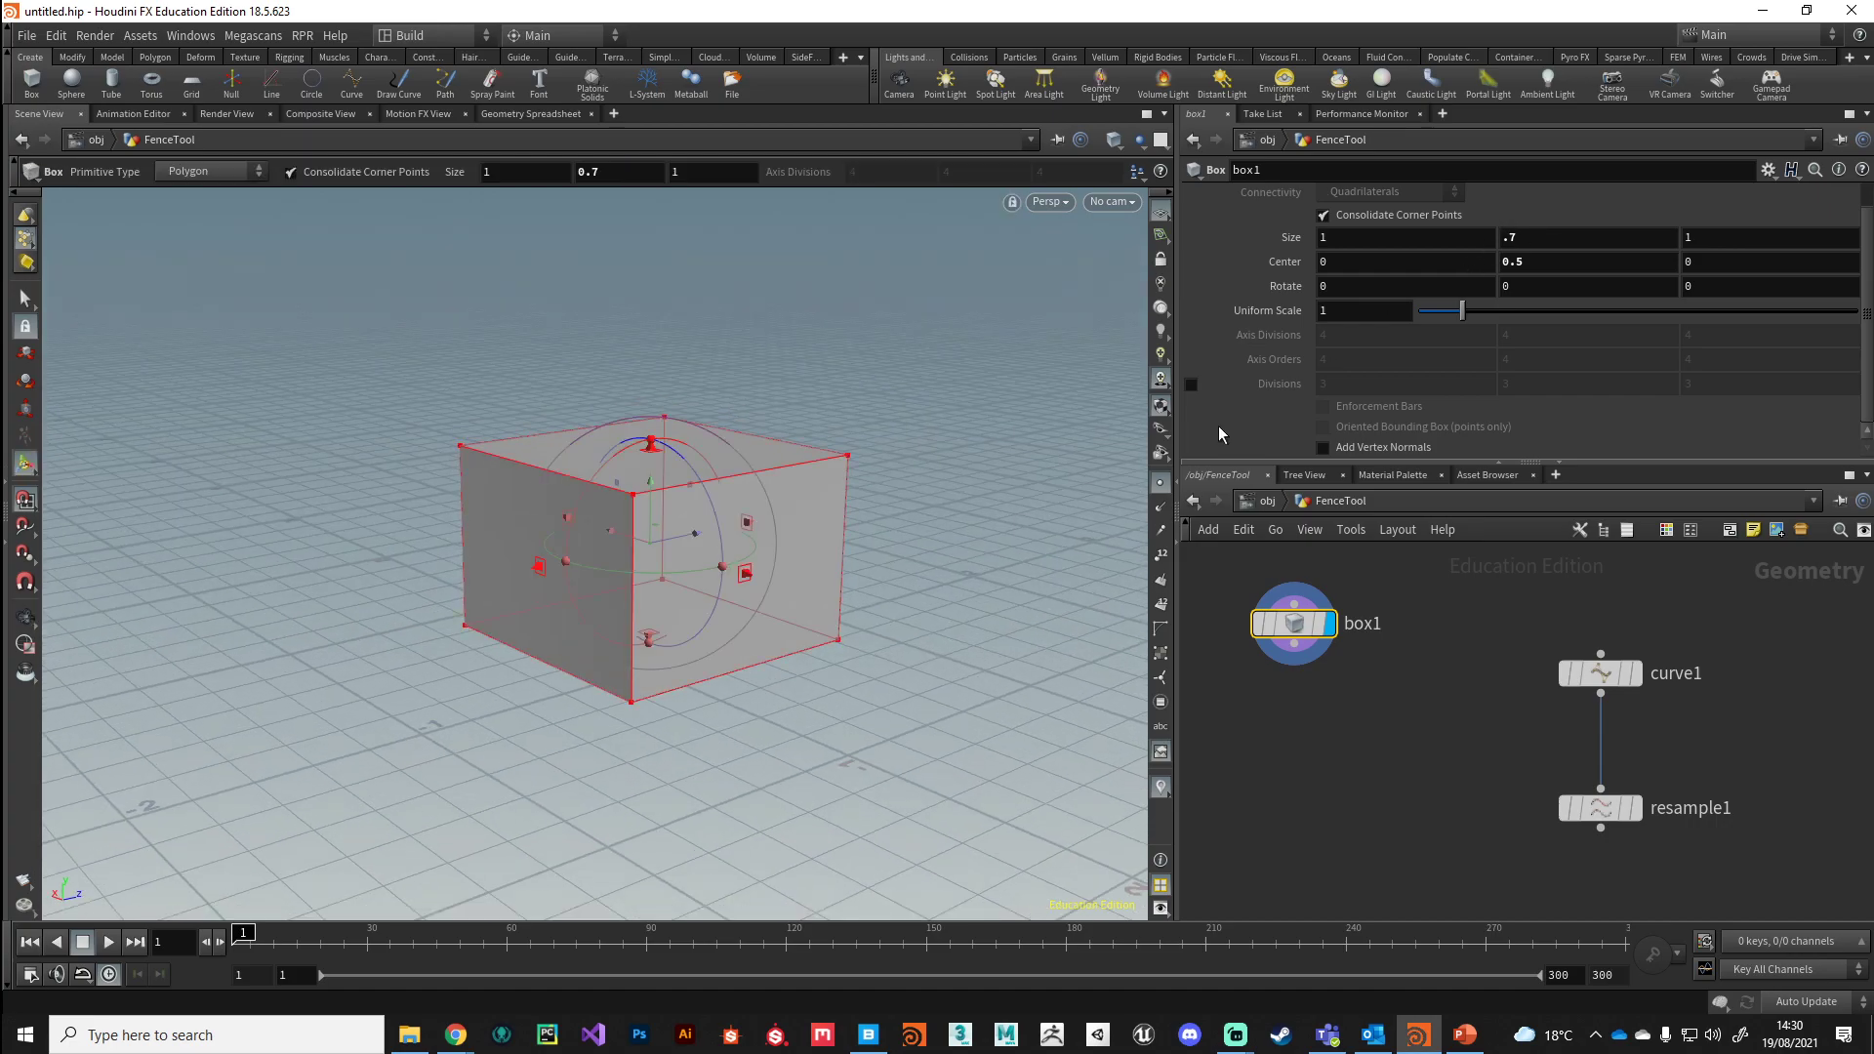
# - Link the box's Y center to its Y size with a relative channel reference, and test it with a height of 1.3
pyautogui.click(1507, 237)
pyautogui.click(1507, 205)
pyautogui.click(1515, 238)
pyautogui.moveTo(1535, 272); pyautogui.dragTo(1533, 265)
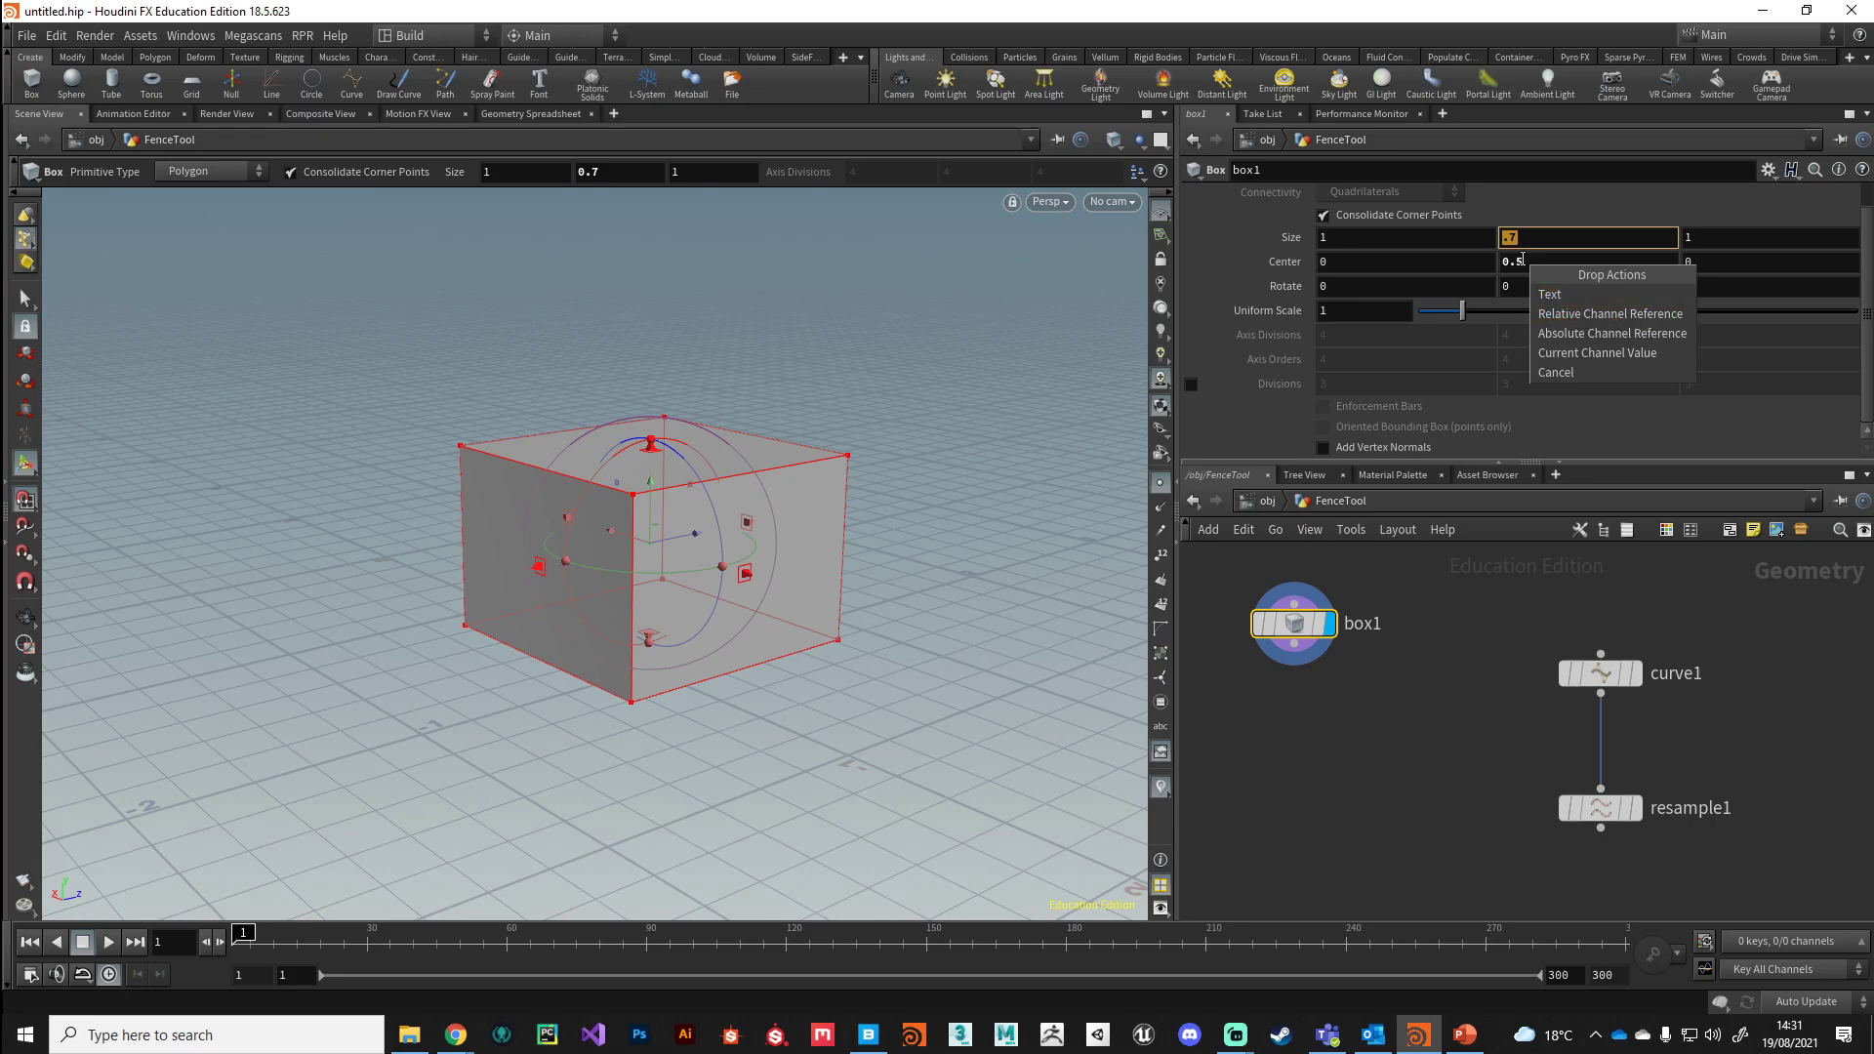
pyautogui.click(1581, 314)
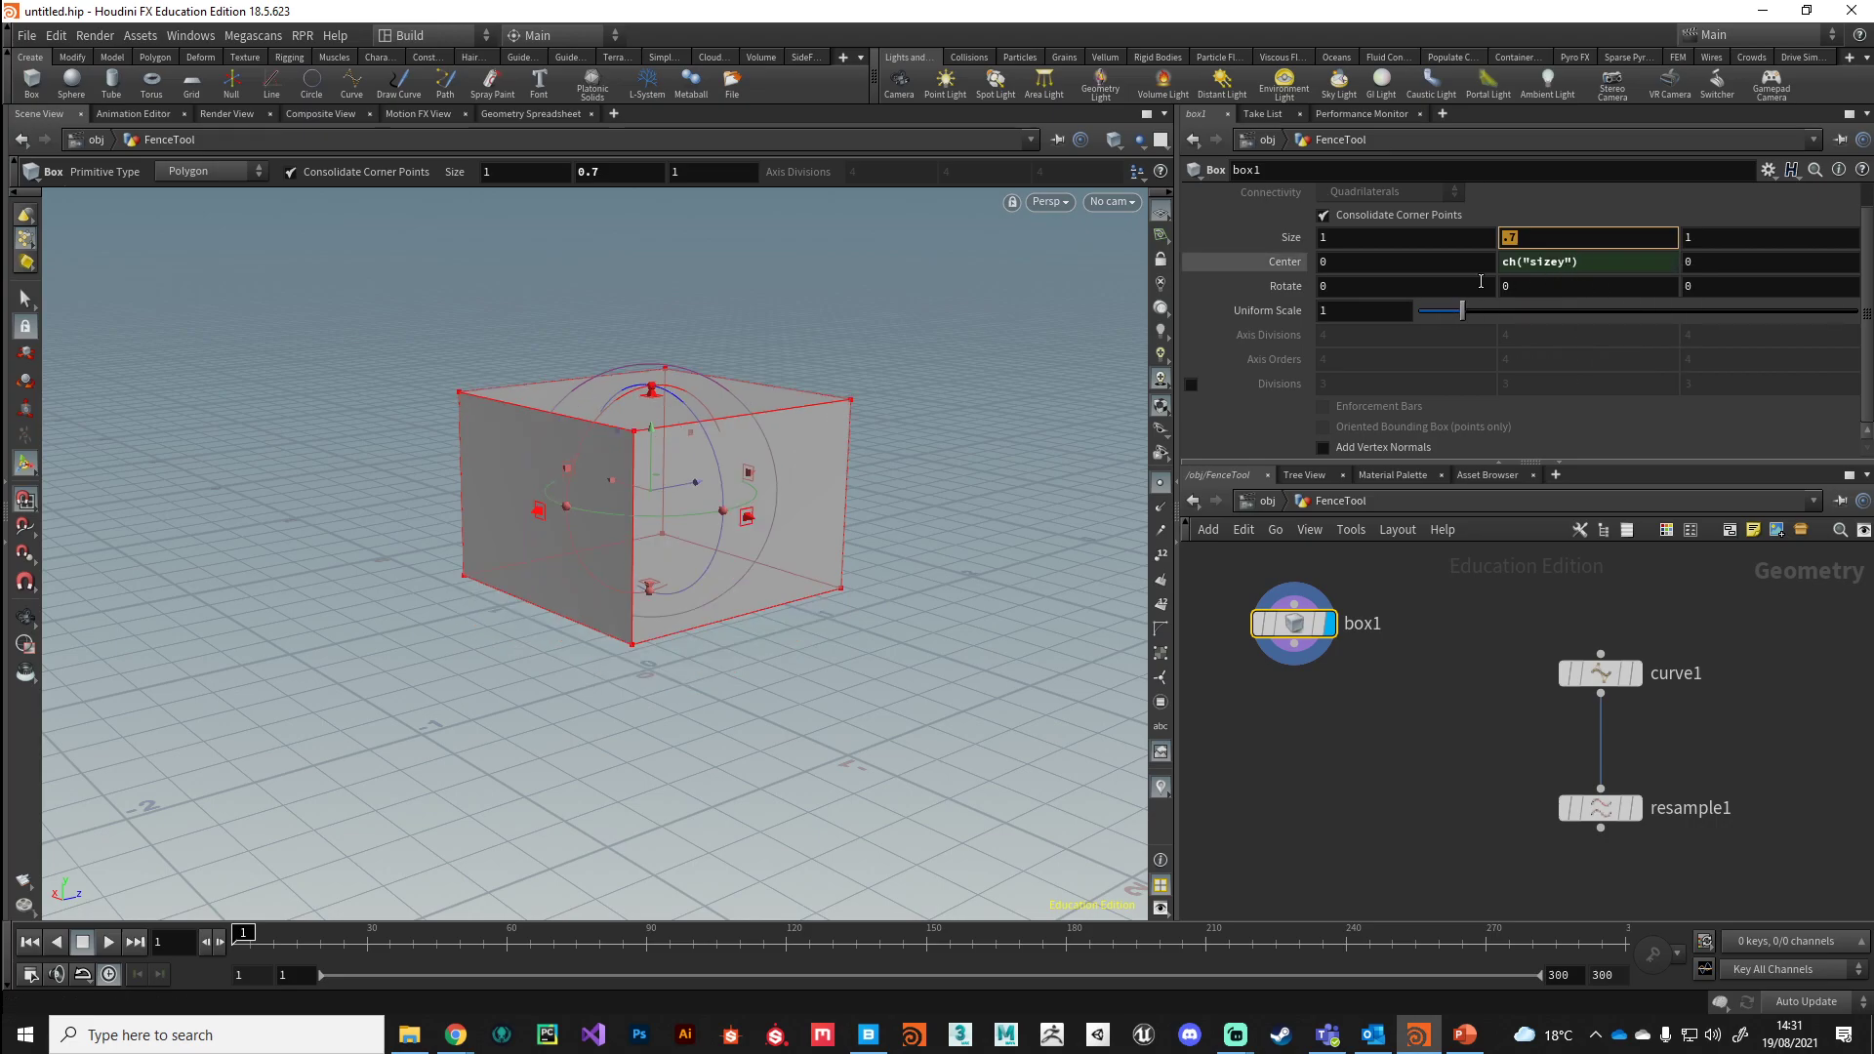
pyautogui.click(1279, 262)
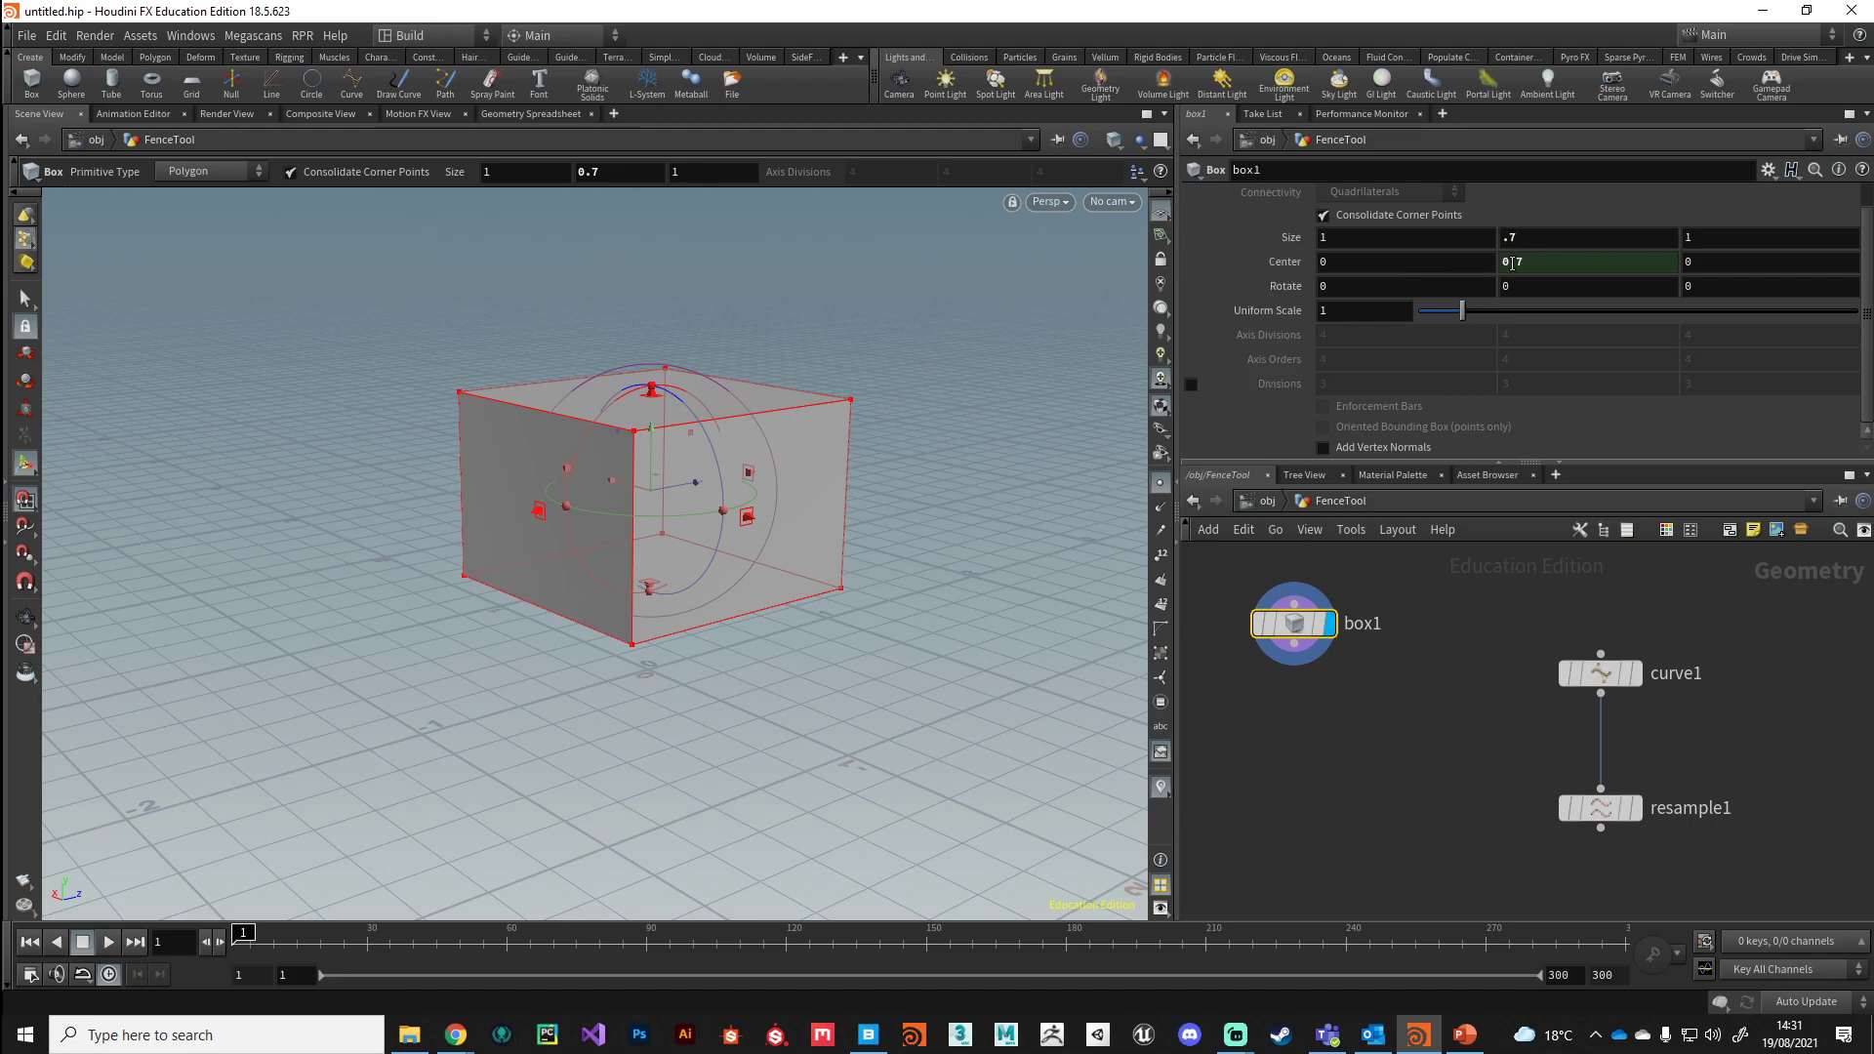
pyautogui.moveTo(1518, 239)
pyautogui.mouseDown(button='middle')
pyautogui.moveTo(1562, 239)
pyautogui.moveTo(1518, 247)
pyautogui.mouseUp(button='middle')
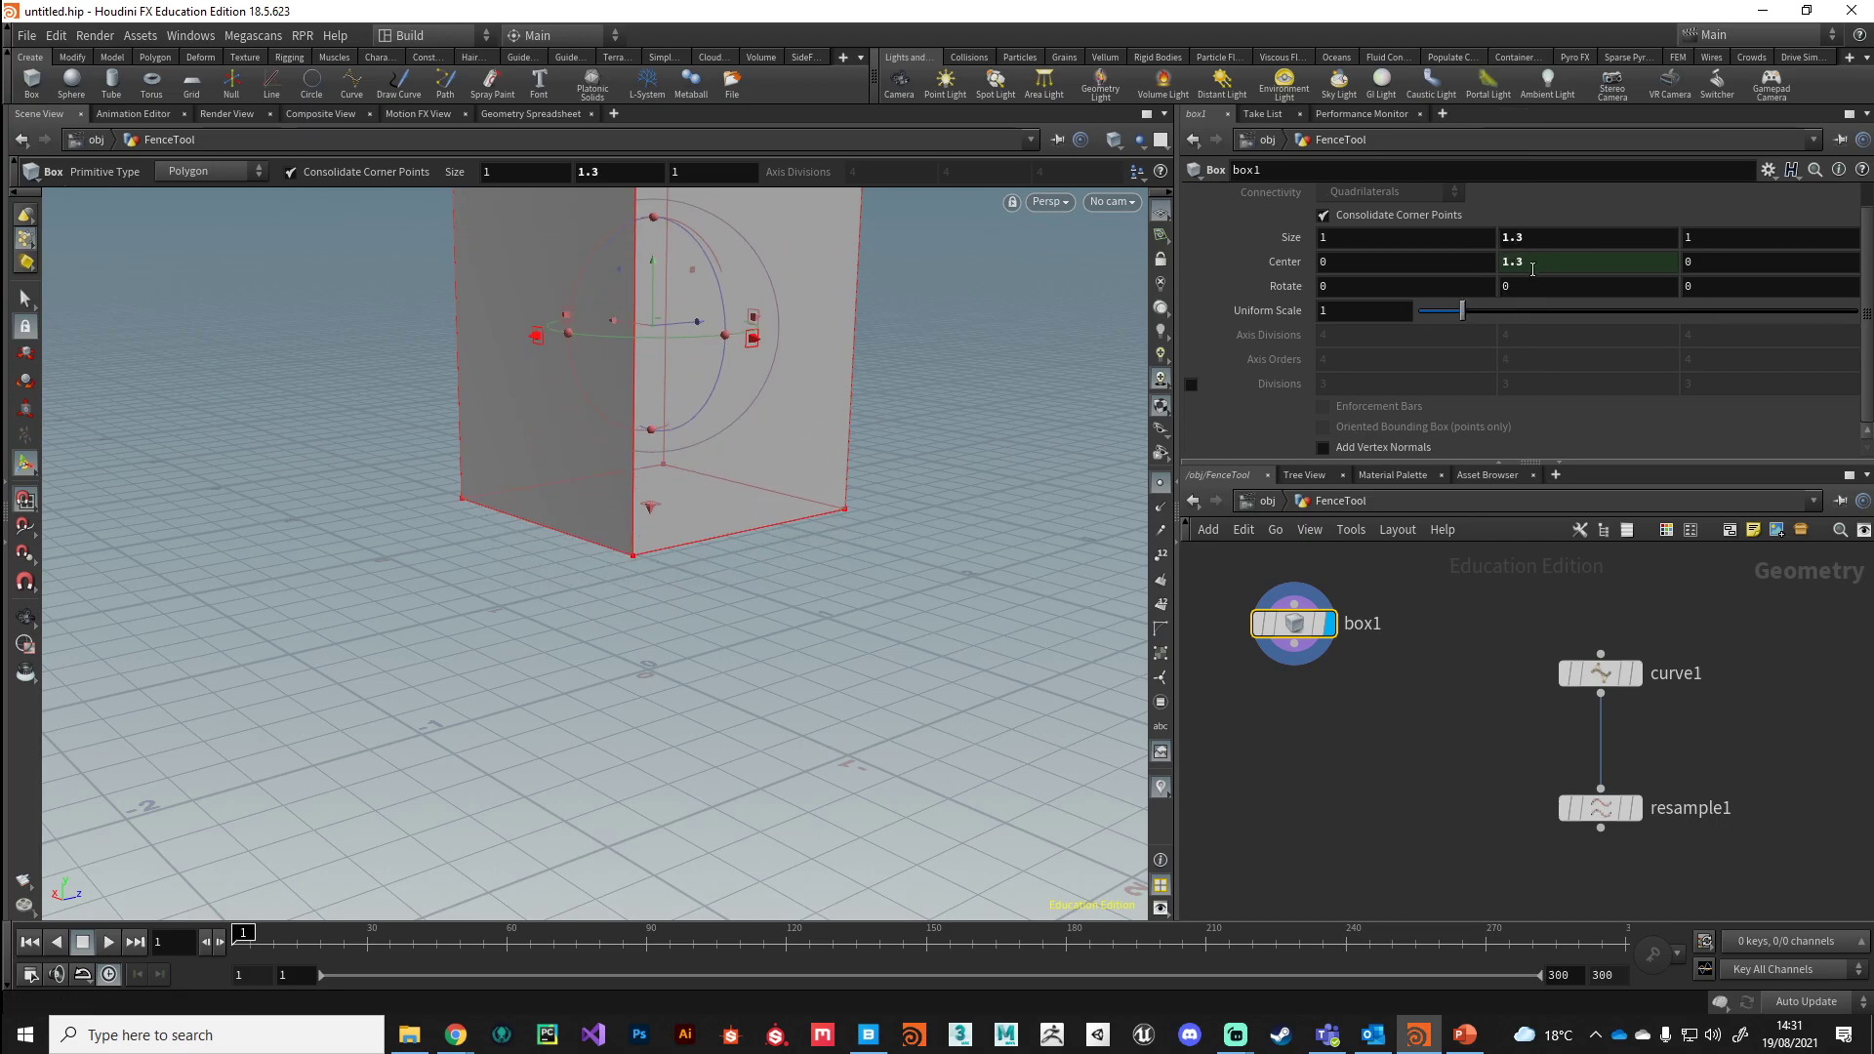
# - Change the Y center expression to ch("sizey")/2 so the box's base sits on the ground
pyautogui.click(1268, 261)
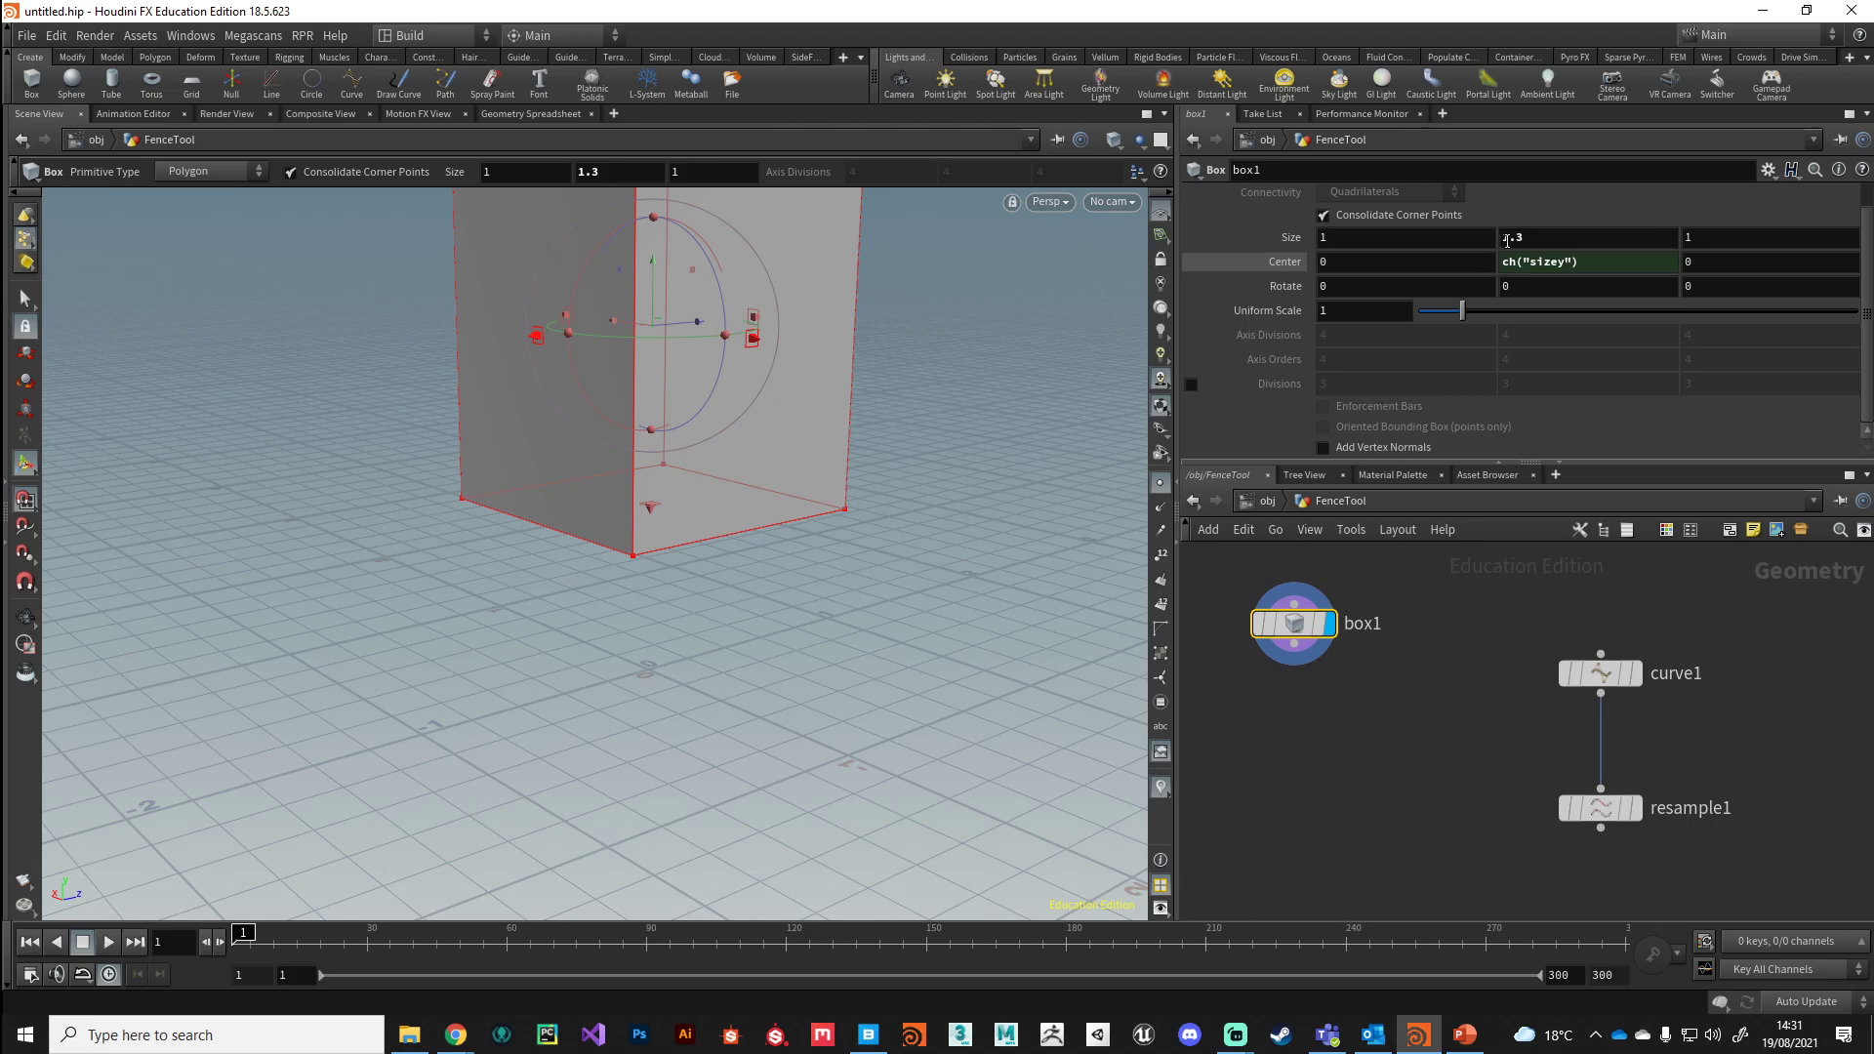
pyautogui.click(1596, 263)
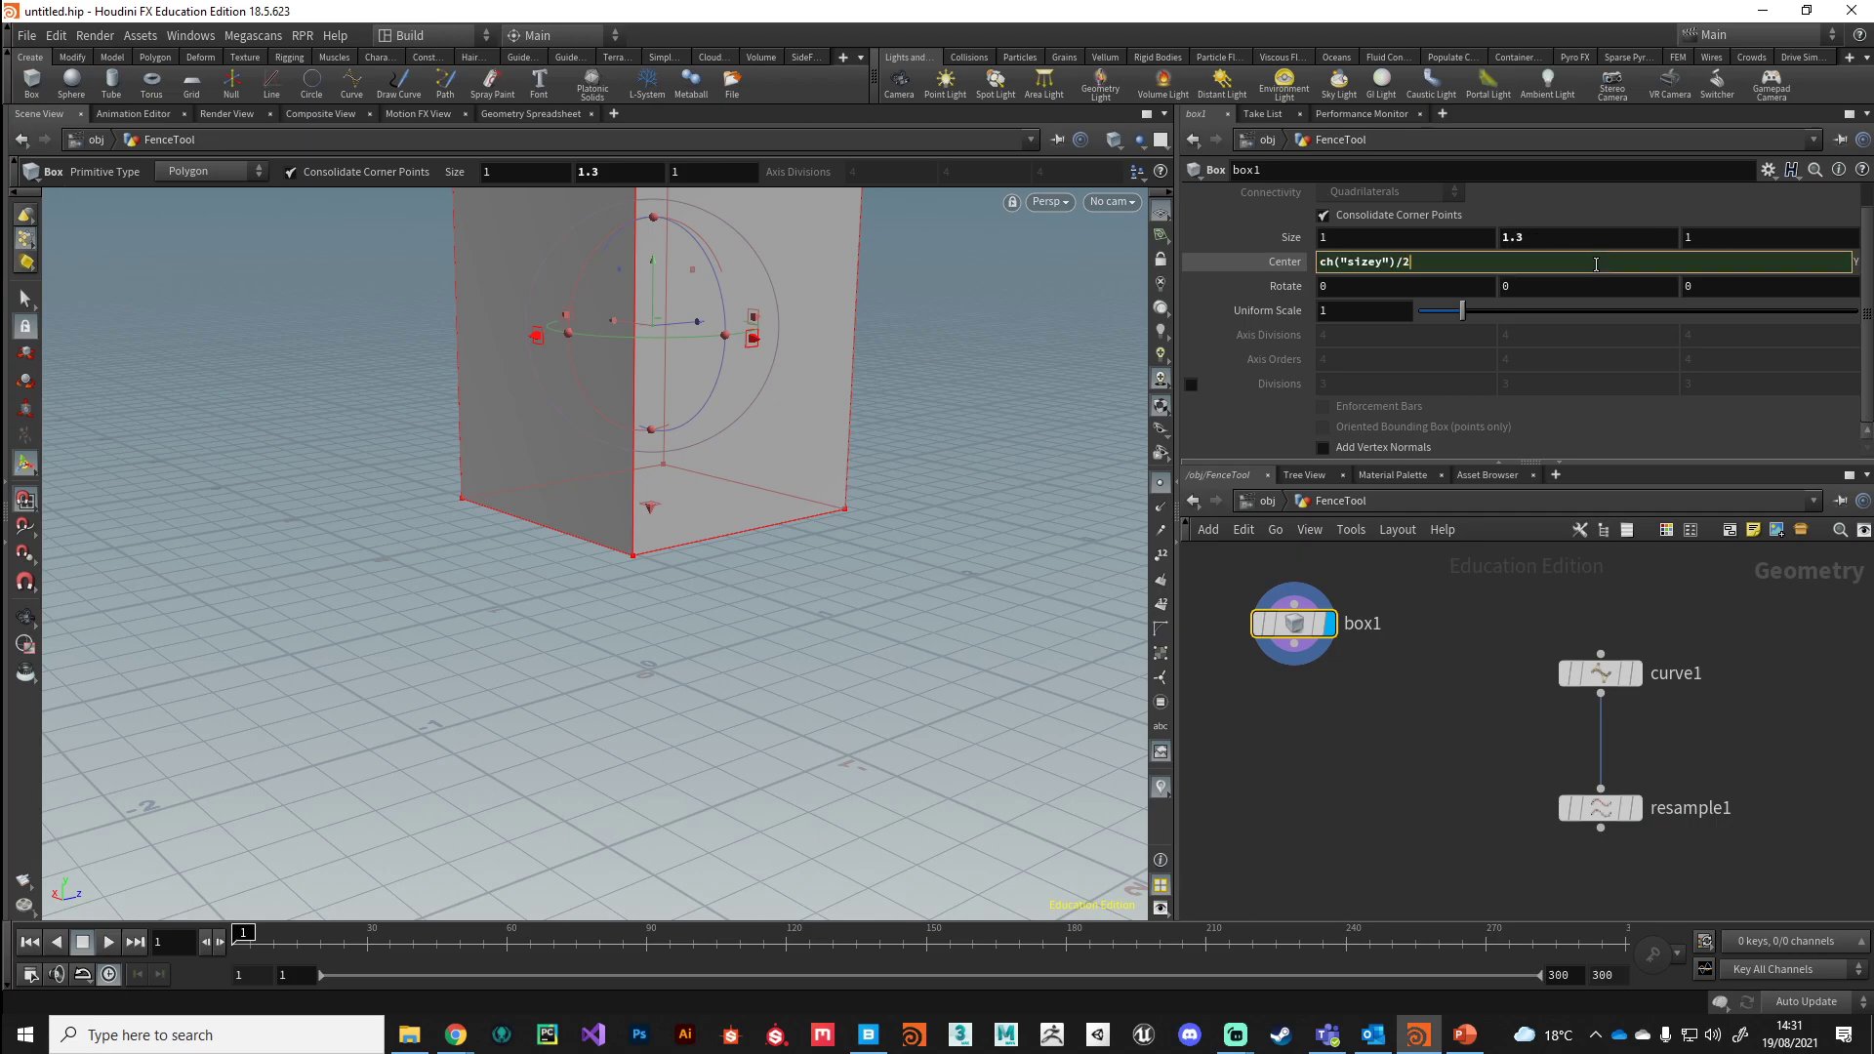
pyautogui.press('Return')
pyautogui.keyDown('alt'); pyautogui.moveTo(928, 717); pyautogui.dragTo(837, 765); pyautogui.keyUp('alt')
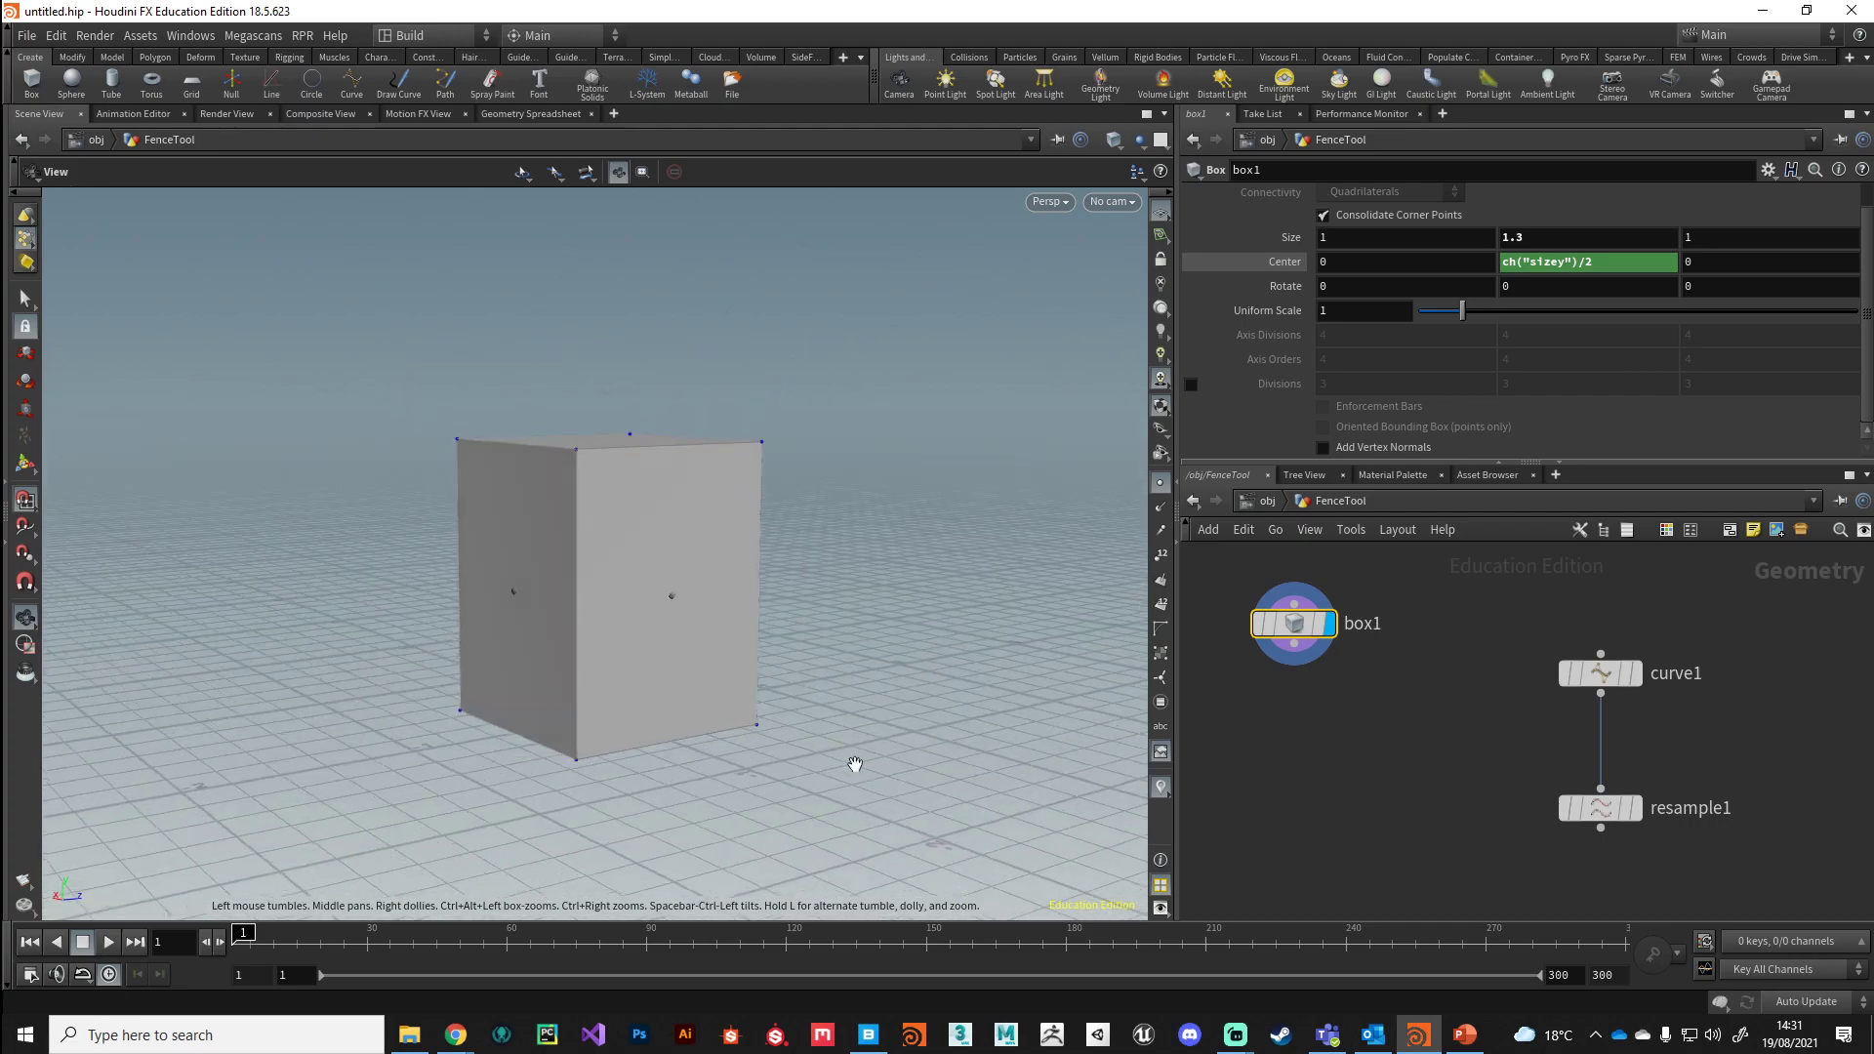
pyautogui.press('Return')
# - Try varying the box's height to test the expression, and set its Y size to 0.7
pyautogui.moveTo(1516, 245); pyautogui.dragTo(1562, 235, button='middle')
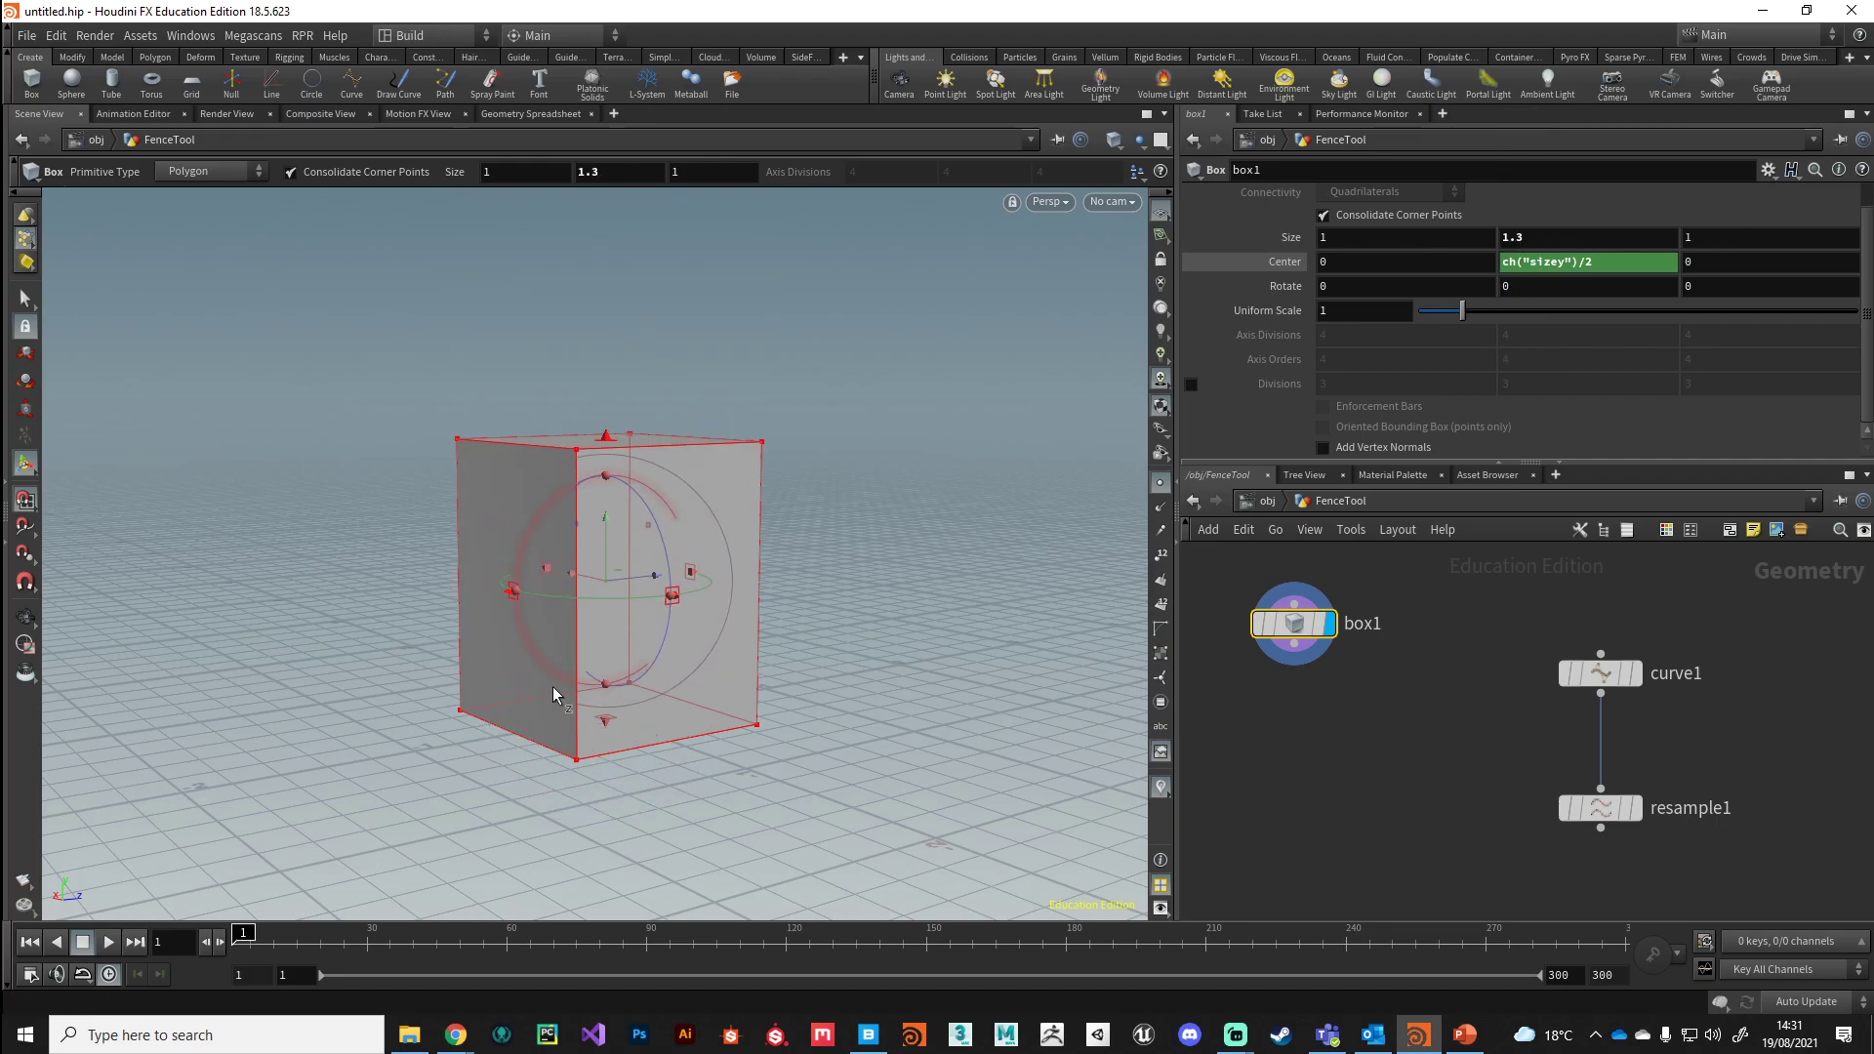
pyautogui.press('Escape')
pyautogui.press('Return')
pyautogui.click(1538, 236)
pyautogui.write('.7')
pyautogui.press('Return')
pyautogui.press('Escape')
pyautogui.moveTo(775, 694); pyautogui.dragTo(759, 565)
pyautogui.press('Return')
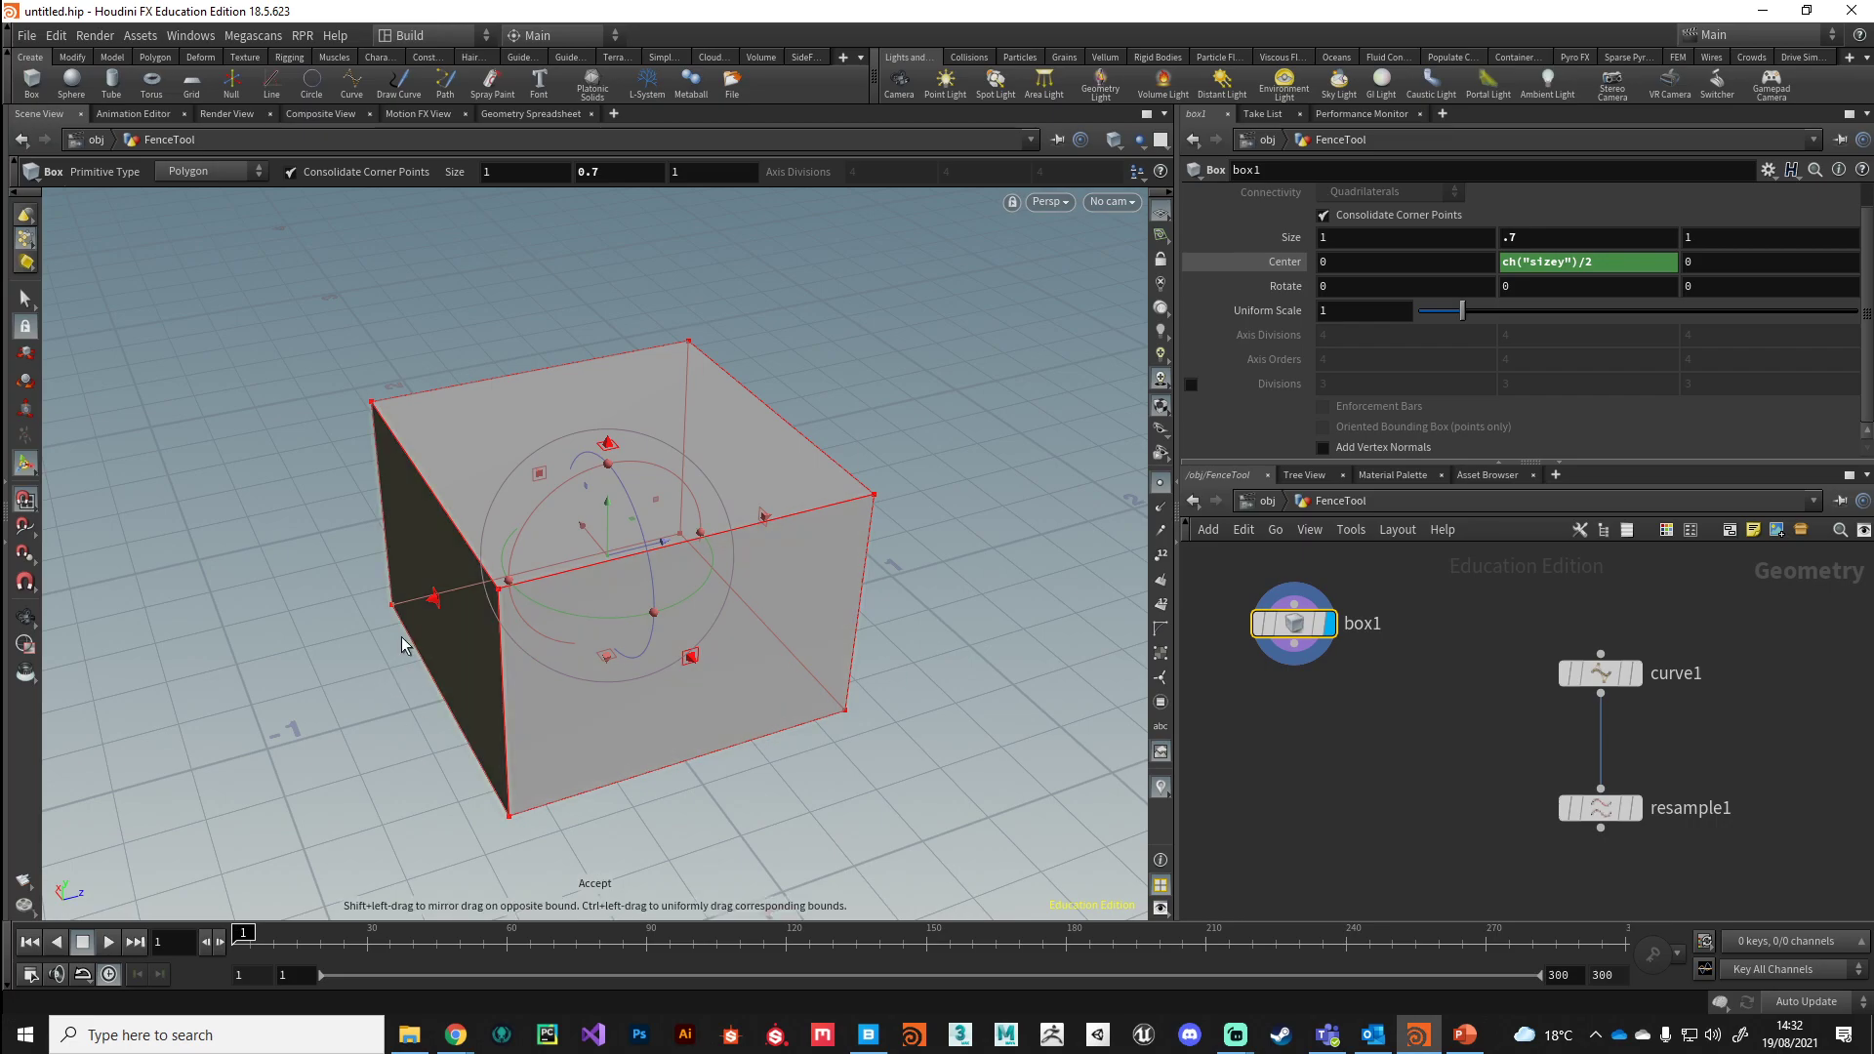
# - Turn off grid snapping and thin the box along Z to about 0.09
pyautogui.press('Escape')
pyautogui.moveTo(384, 756); pyautogui.dragTo(337, 765)
pyautogui.press('Return')
pyautogui.moveTo(478, 580); pyautogui.dragTo(596, 587)
pyautogui.press('x')
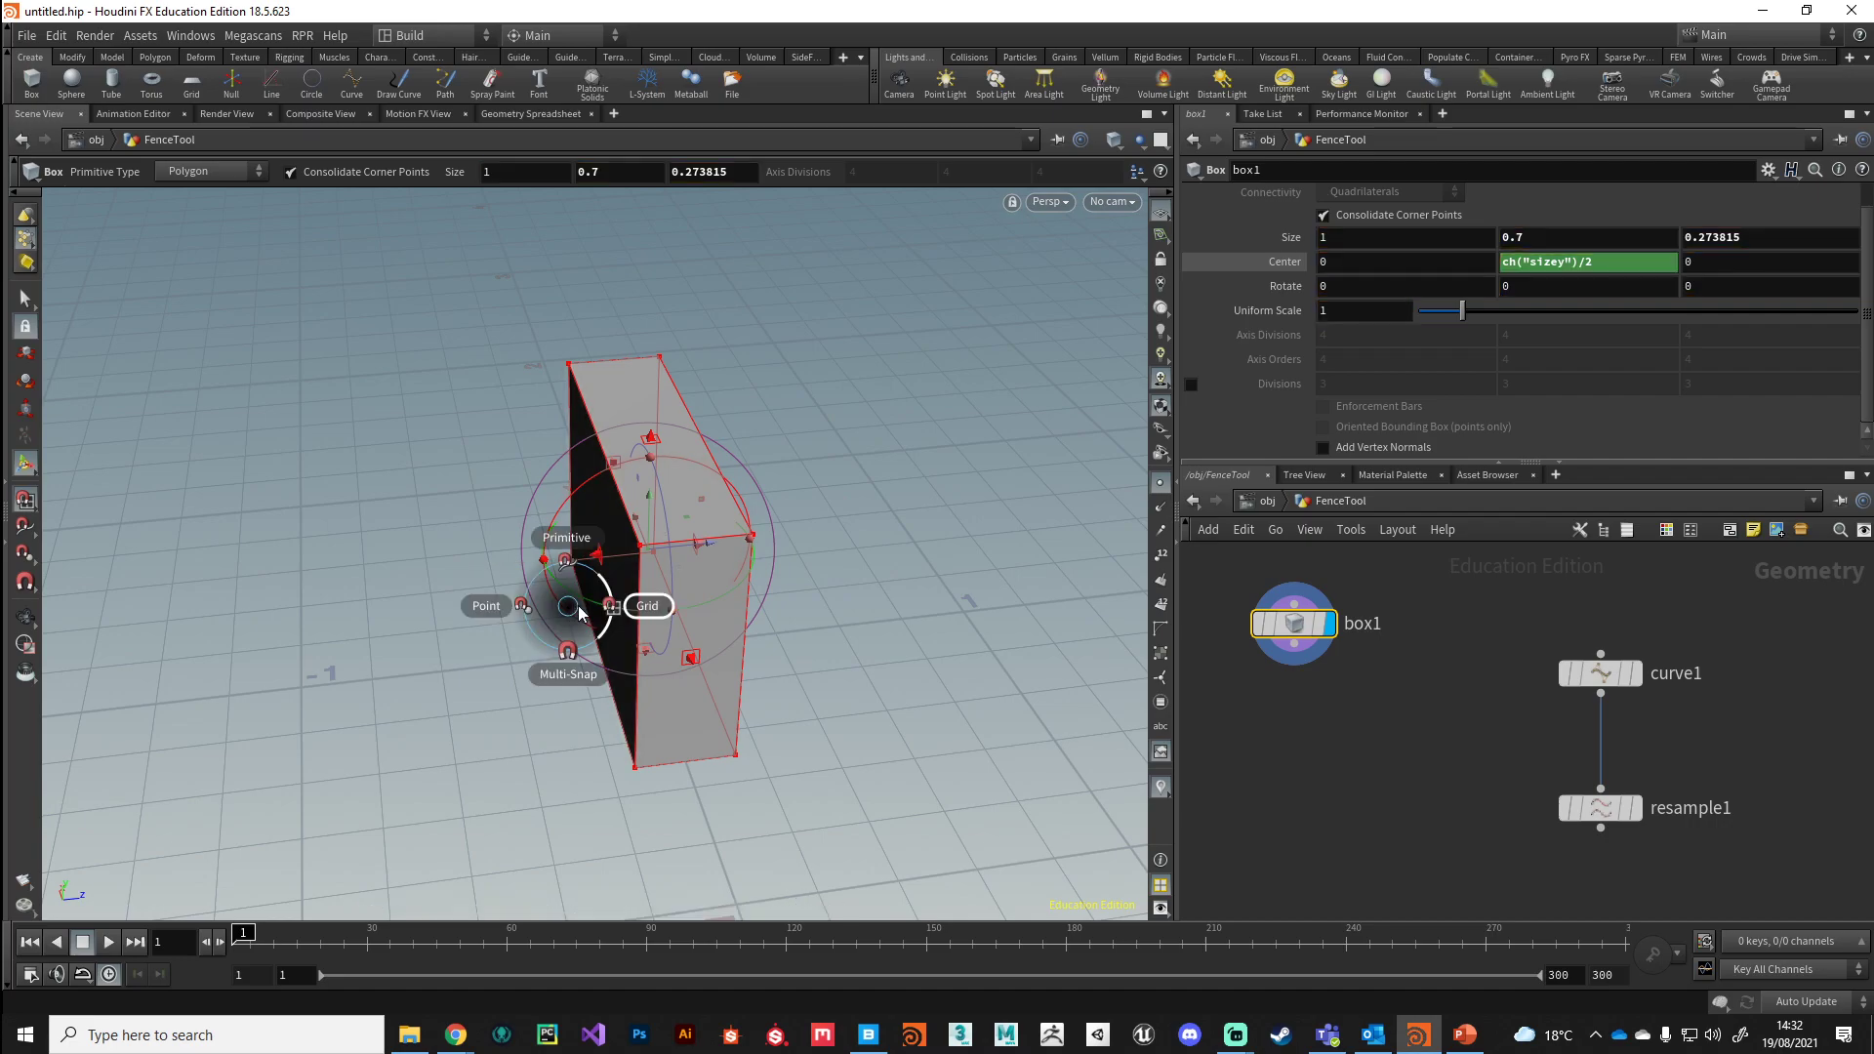
pyautogui.click(646, 605)
pyautogui.moveTo(598, 554); pyautogui.dragTo(630, 555)
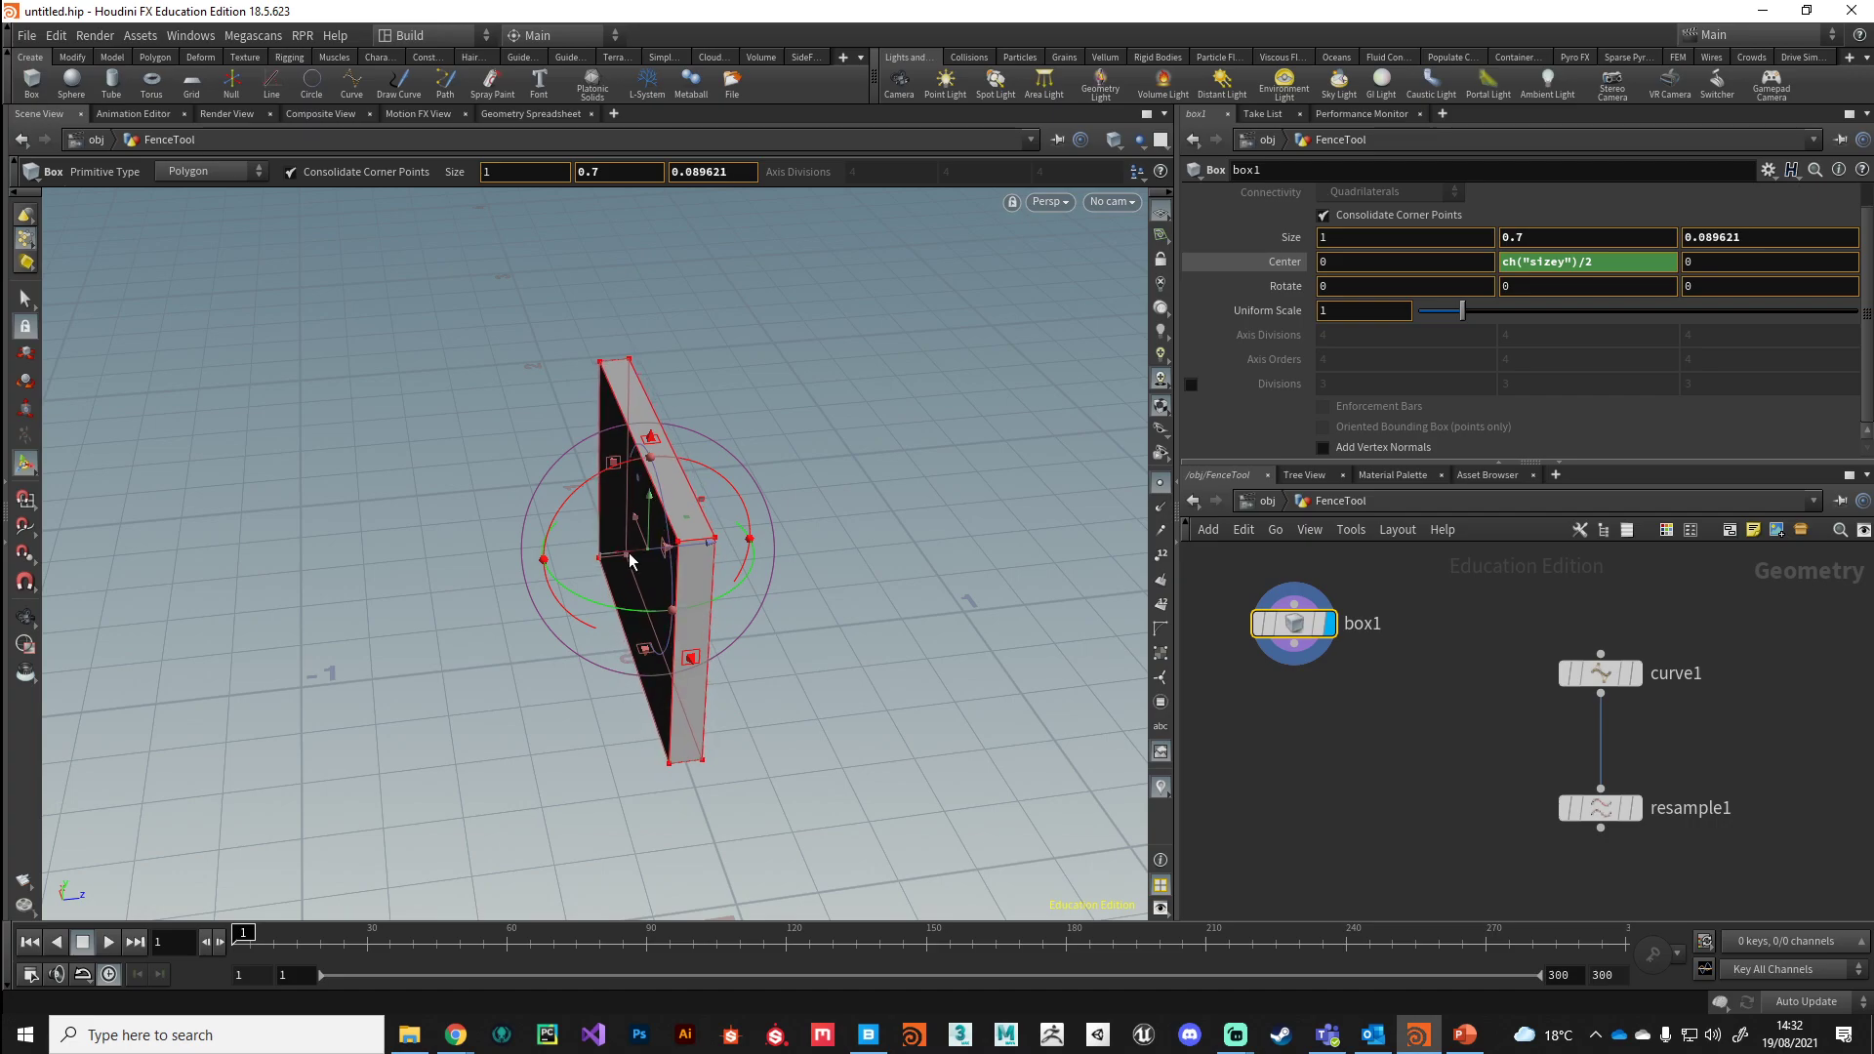
# - Narrow the box's X size to about 0.25 and its Z size to about 0.07 to form a fence plank
pyautogui.keyDown('alt'); pyautogui.moveTo(863, 745); pyautogui.dragTo(574, 695); pyautogui.keyUp('alt')
pyautogui.keyDown('alt'); pyautogui.moveTo(701, 801); pyautogui.dragTo(514, 665, button='middle'); pyautogui.keyUp('alt')
pyautogui.keyDown('alt'); pyautogui.moveTo(513, 664); pyautogui.dragTo(586, 781); pyautogui.keyUp('alt')
pyautogui.keyDown('alt'); pyautogui.moveTo(492, 571); pyautogui.dragTo(344, 651); pyautogui.keyUp('alt')
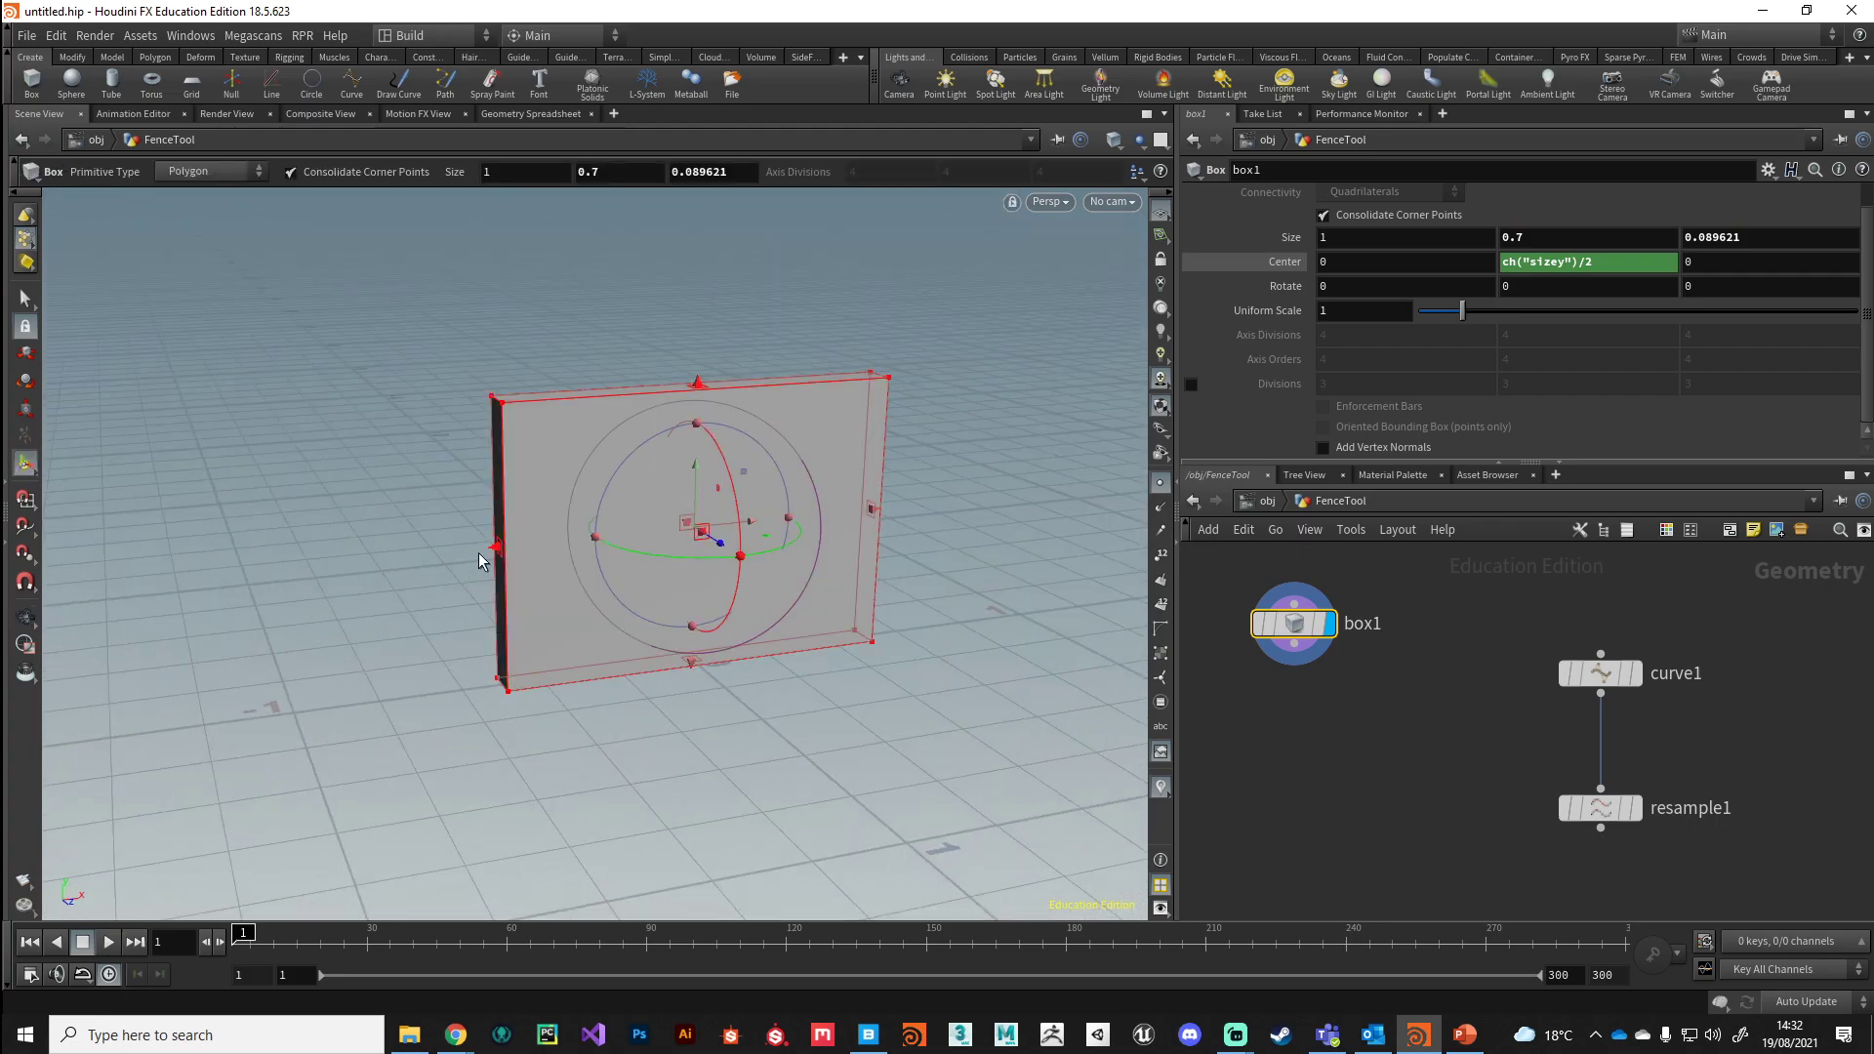
pyautogui.moveTo(496, 547); pyautogui.dragTo(556, 598)
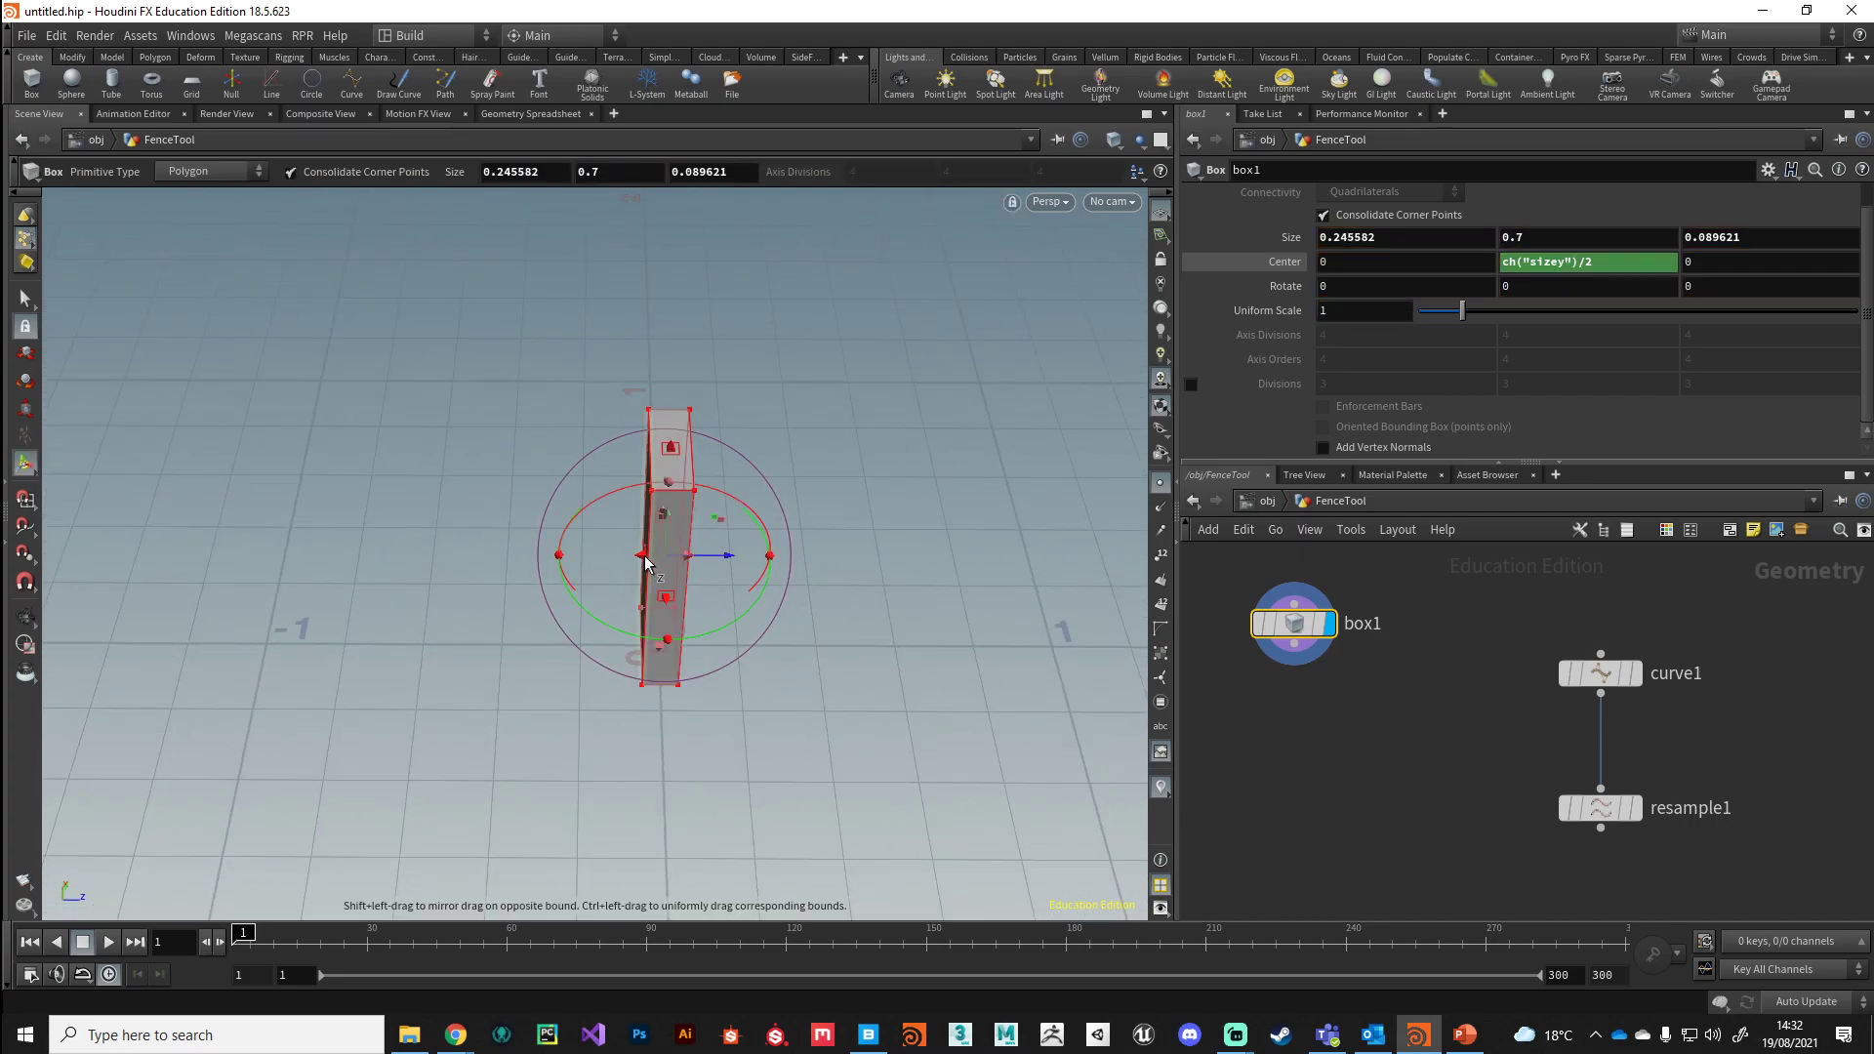
pyautogui.moveTo(641, 554); pyautogui.dragTo(643, 553)
pyautogui.keyDown('alt'); pyautogui.moveTo(691, 623); pyautogui.dragTo(593, 597); pyautogui.keyUp('alt')
pyautogui.moveTo(1297, 645); pyautogui.dragTo(1309, 646)
pyautogui.press('Escape')
pyautogui.moveTo(782, 645); pyautogui.dragTo(846, 594)
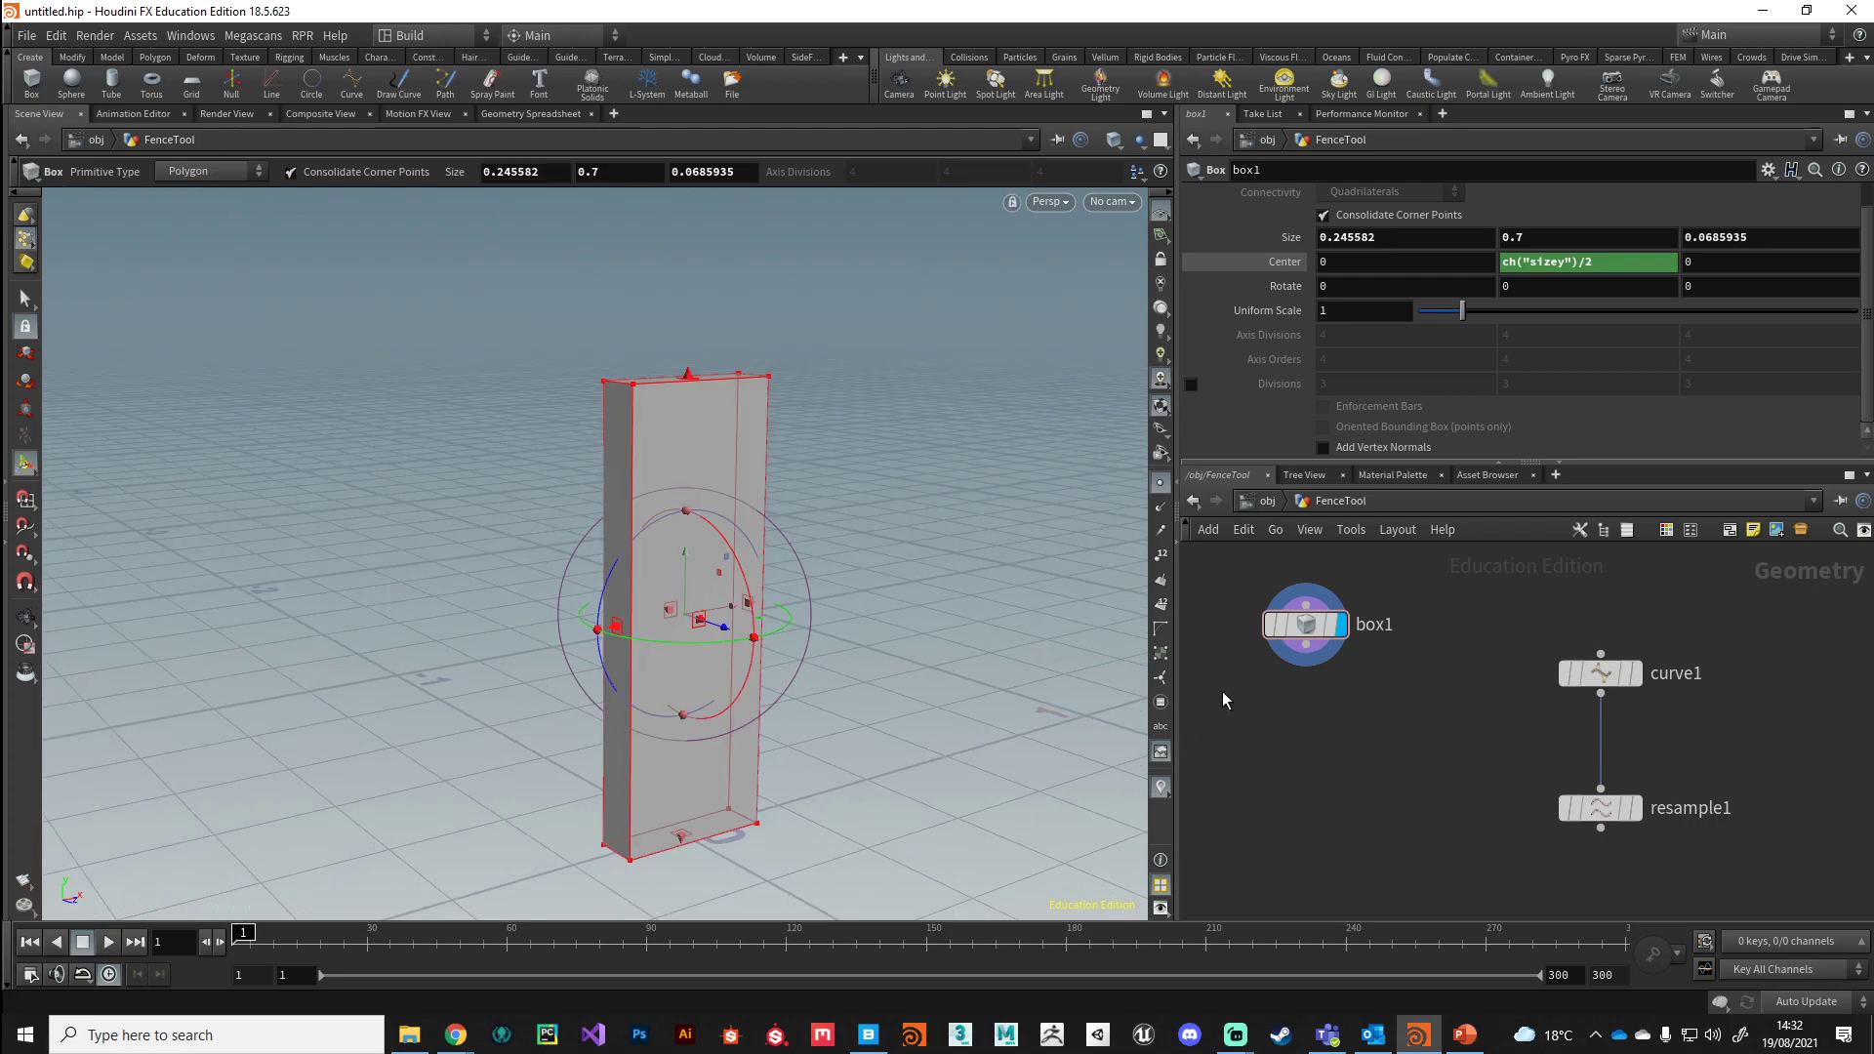
pyautogui.moveTo(1302, 631); pyautogui.dragTo(1293, 619)
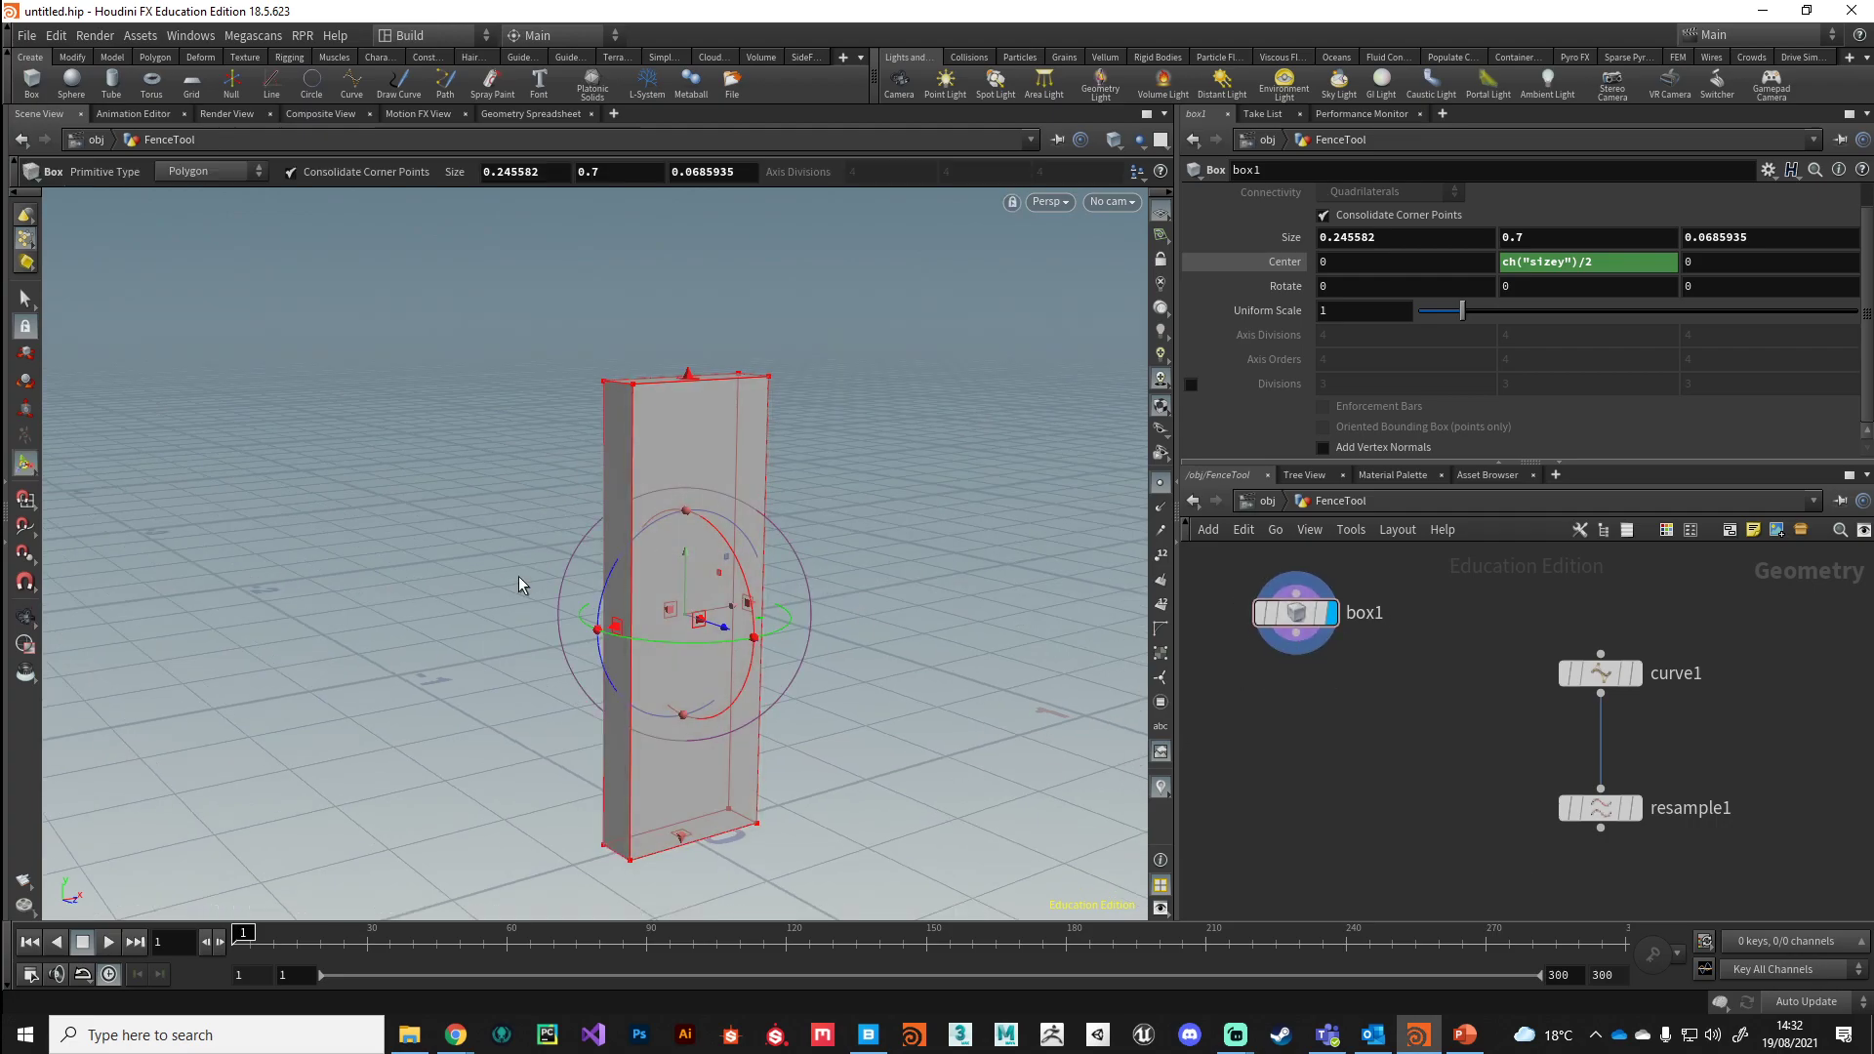
# - Switch the viewport to edge selection with wire-over-shaded display
pyautogui.keyDown('alt'); pyautogui.moveTo(508, 556); pyautogui.dragTo(496, 640); pyautogui.keyUp('alt')
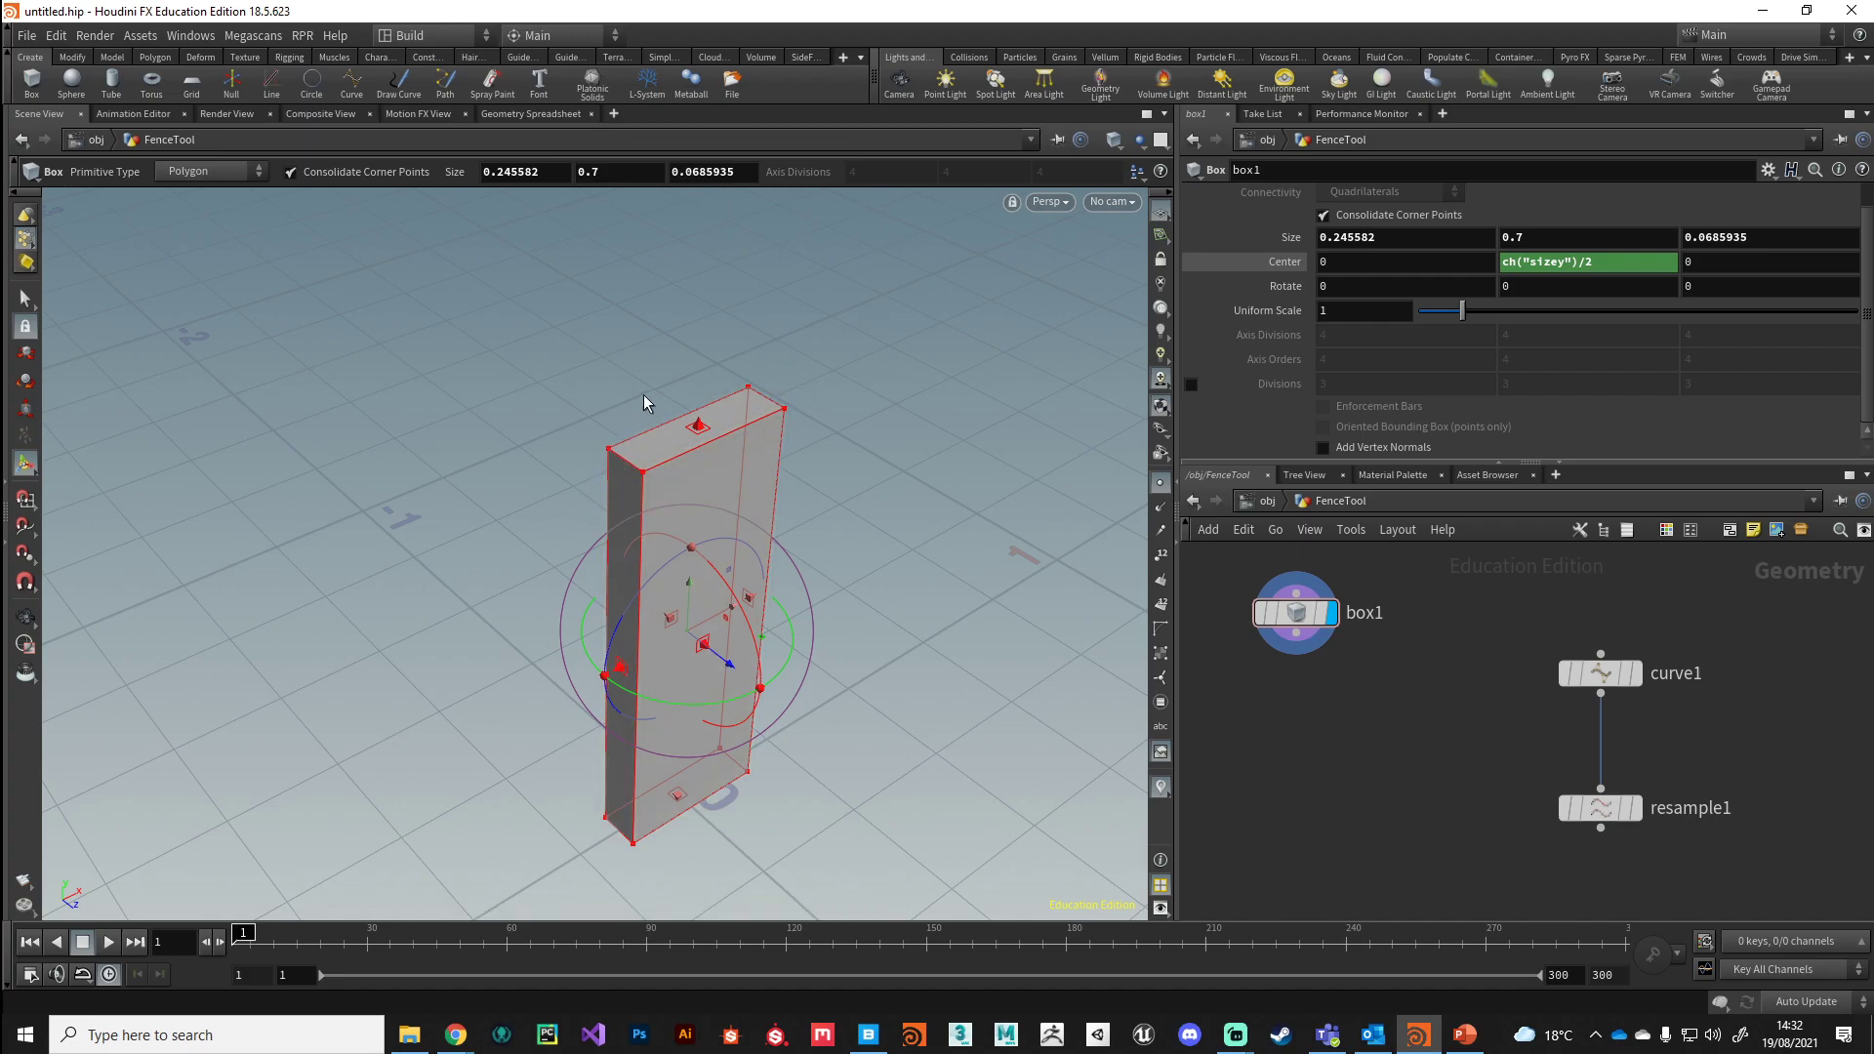
pyautogui.click(27, 299)
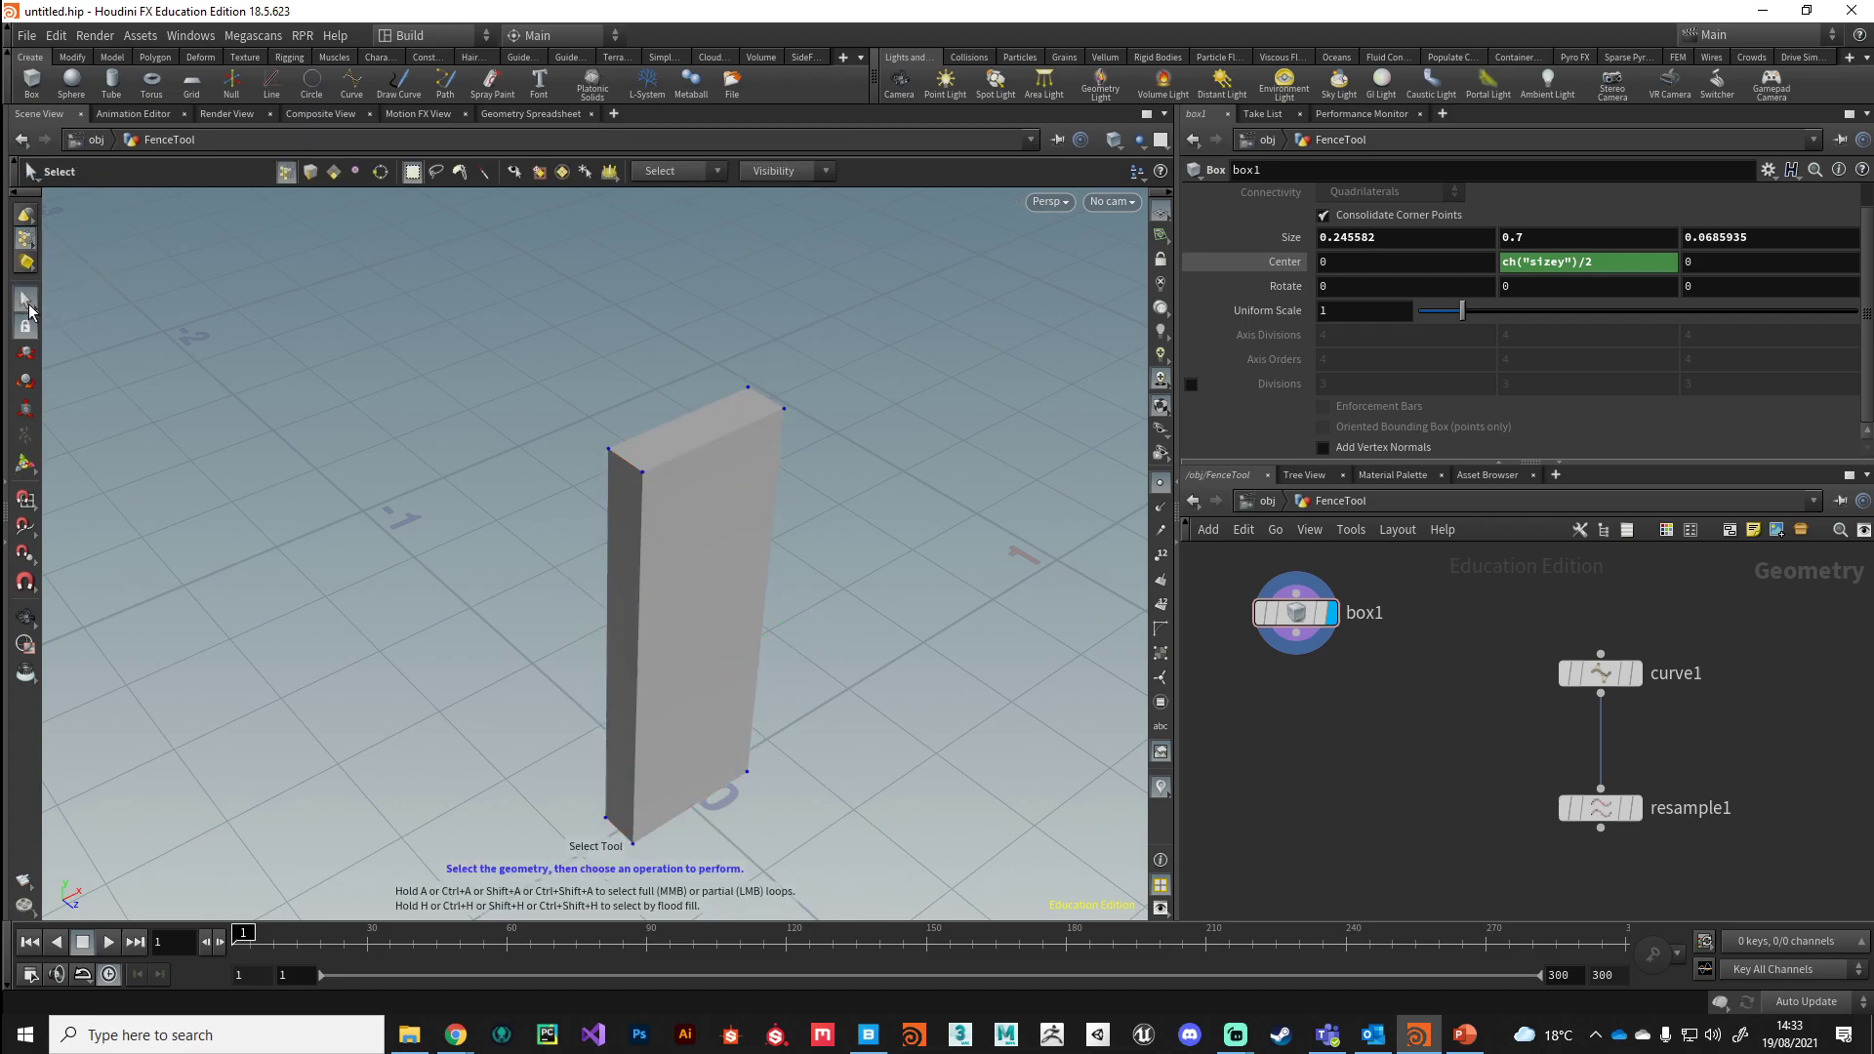
pyautogui.click(311, 172)
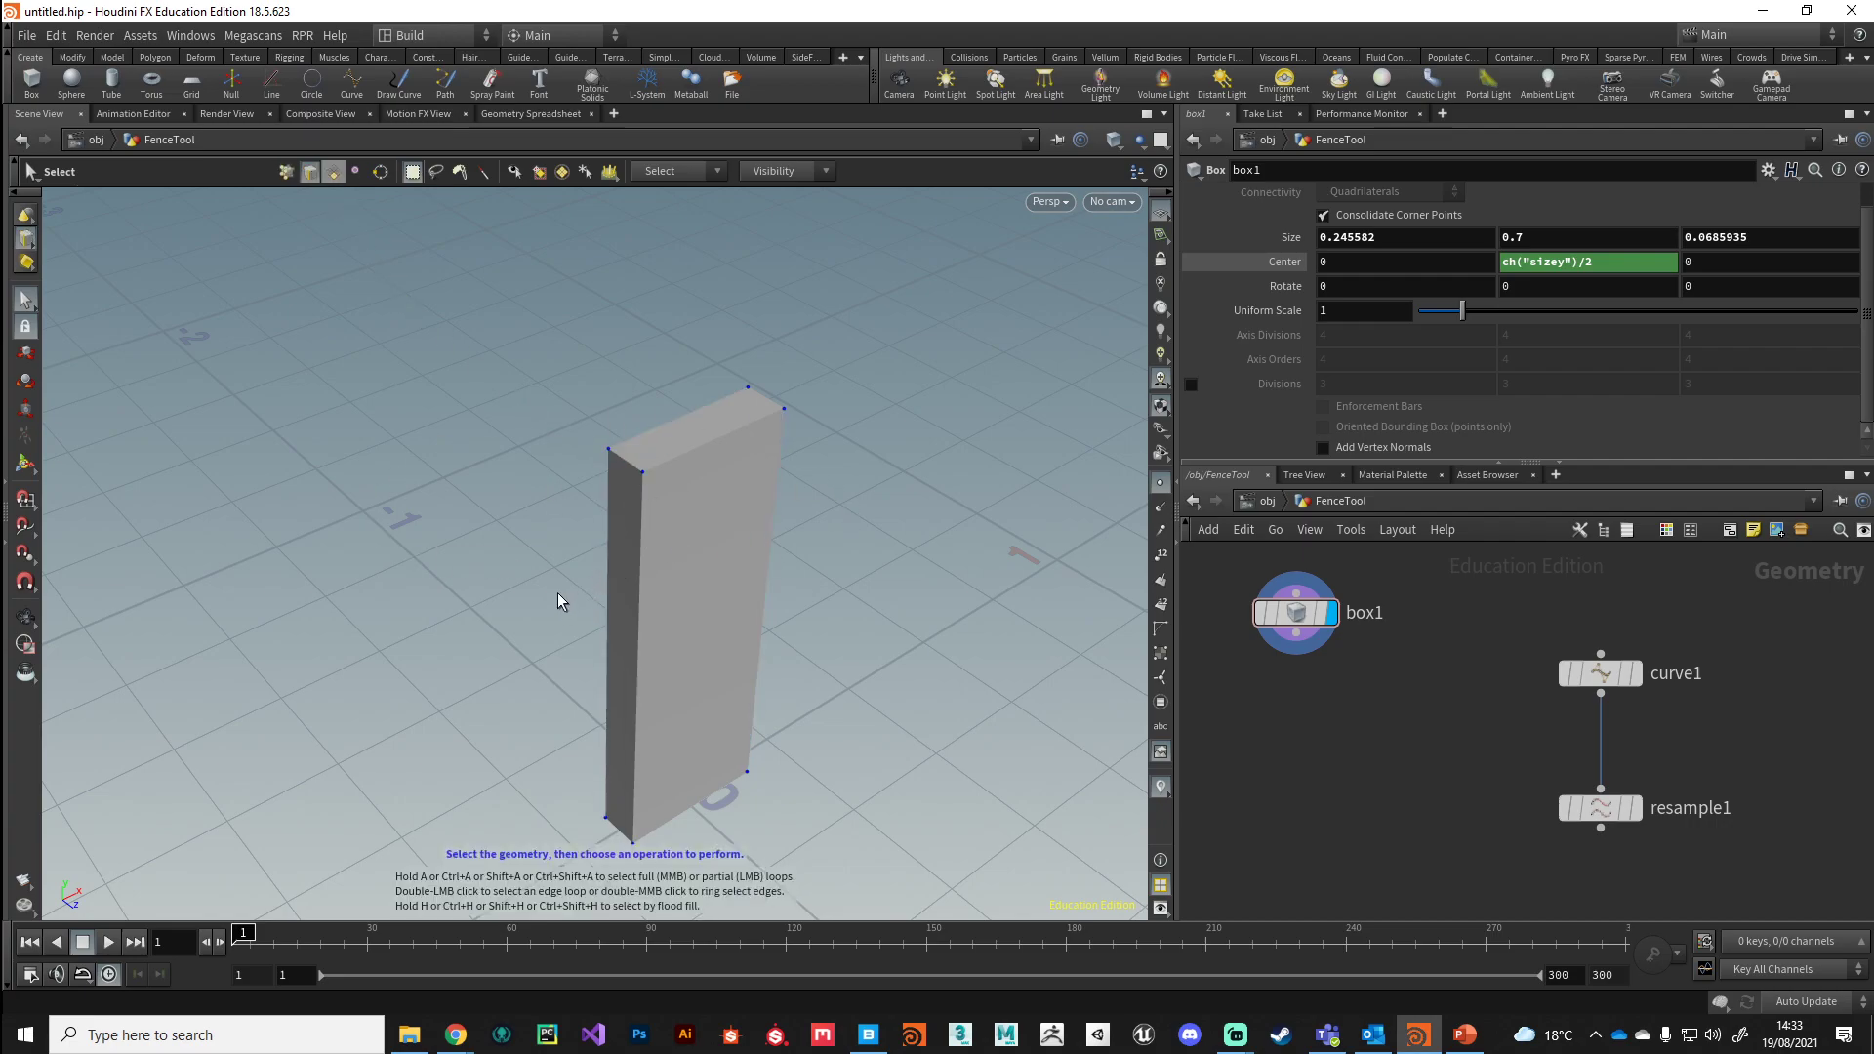
pyautogui.hotkey('shift', 'w')
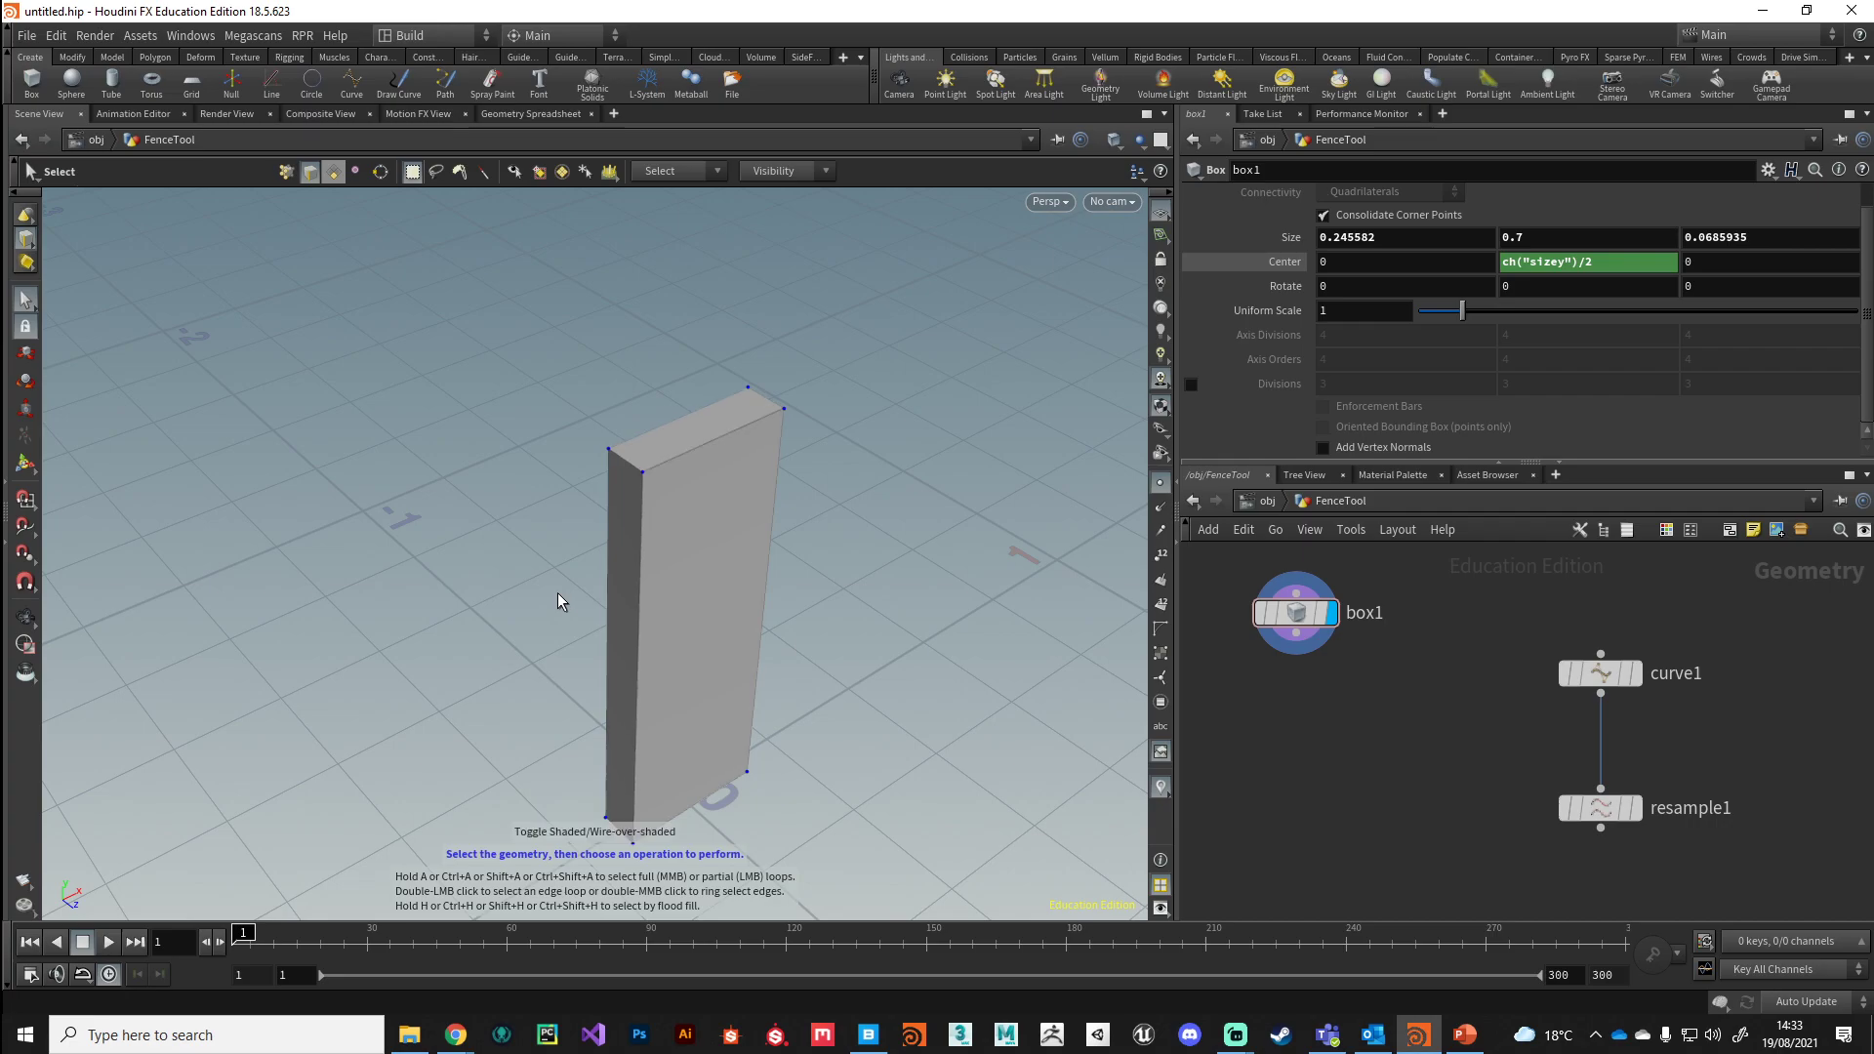
# - Add a PolyBevel to the two short edges at the top of the plank
pyautogui.click(628, 466)
pyautogui.keyDown('alt'); pyautogui.moveTo(917, 619); pyautogui.dragTo(630, 588); pyautogui.keyUp('alt')
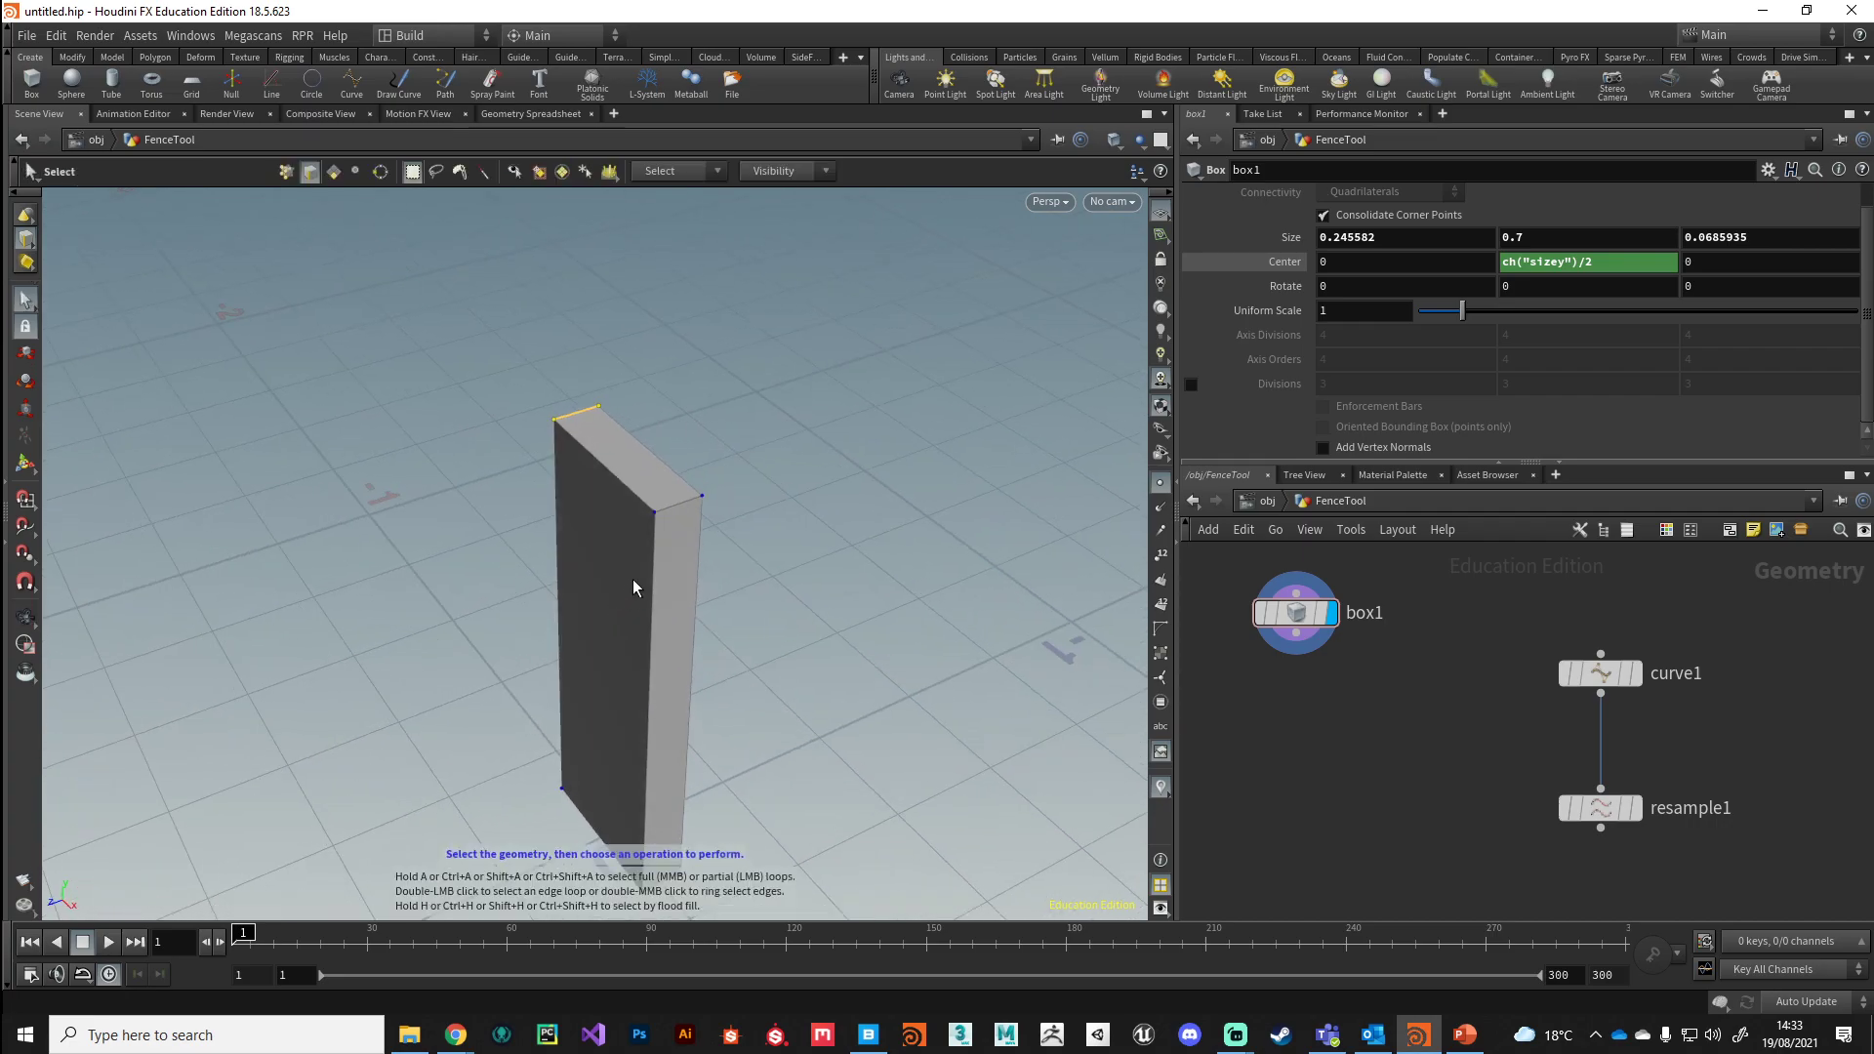
pyautogui.keyDown('shift'); pyautogui.click(681, 518); pyautogui.keyUp('shift')
pyautogui.keyDown('alt'); pyautogui.moveTo(448, 719); pyautogui.dragTo(712, 613); pyautogui.keyUp('alt')
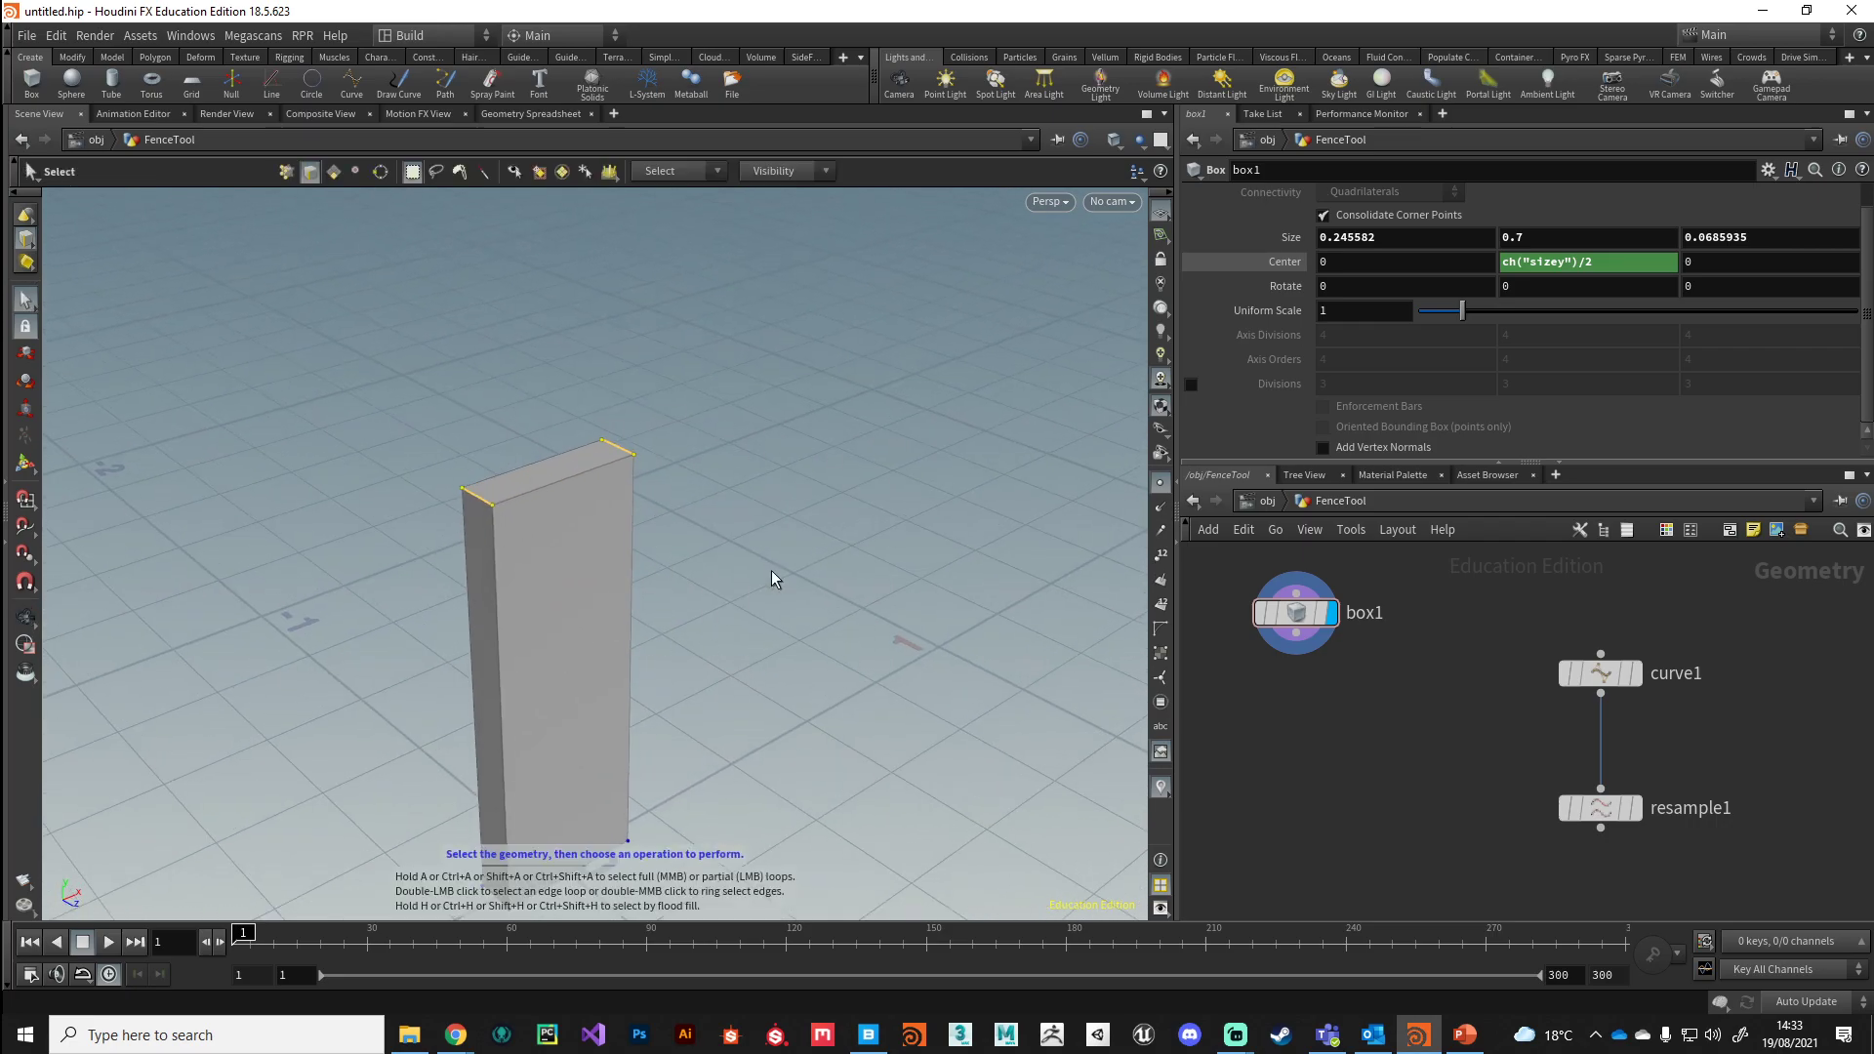
pyautogui.press('Tab')
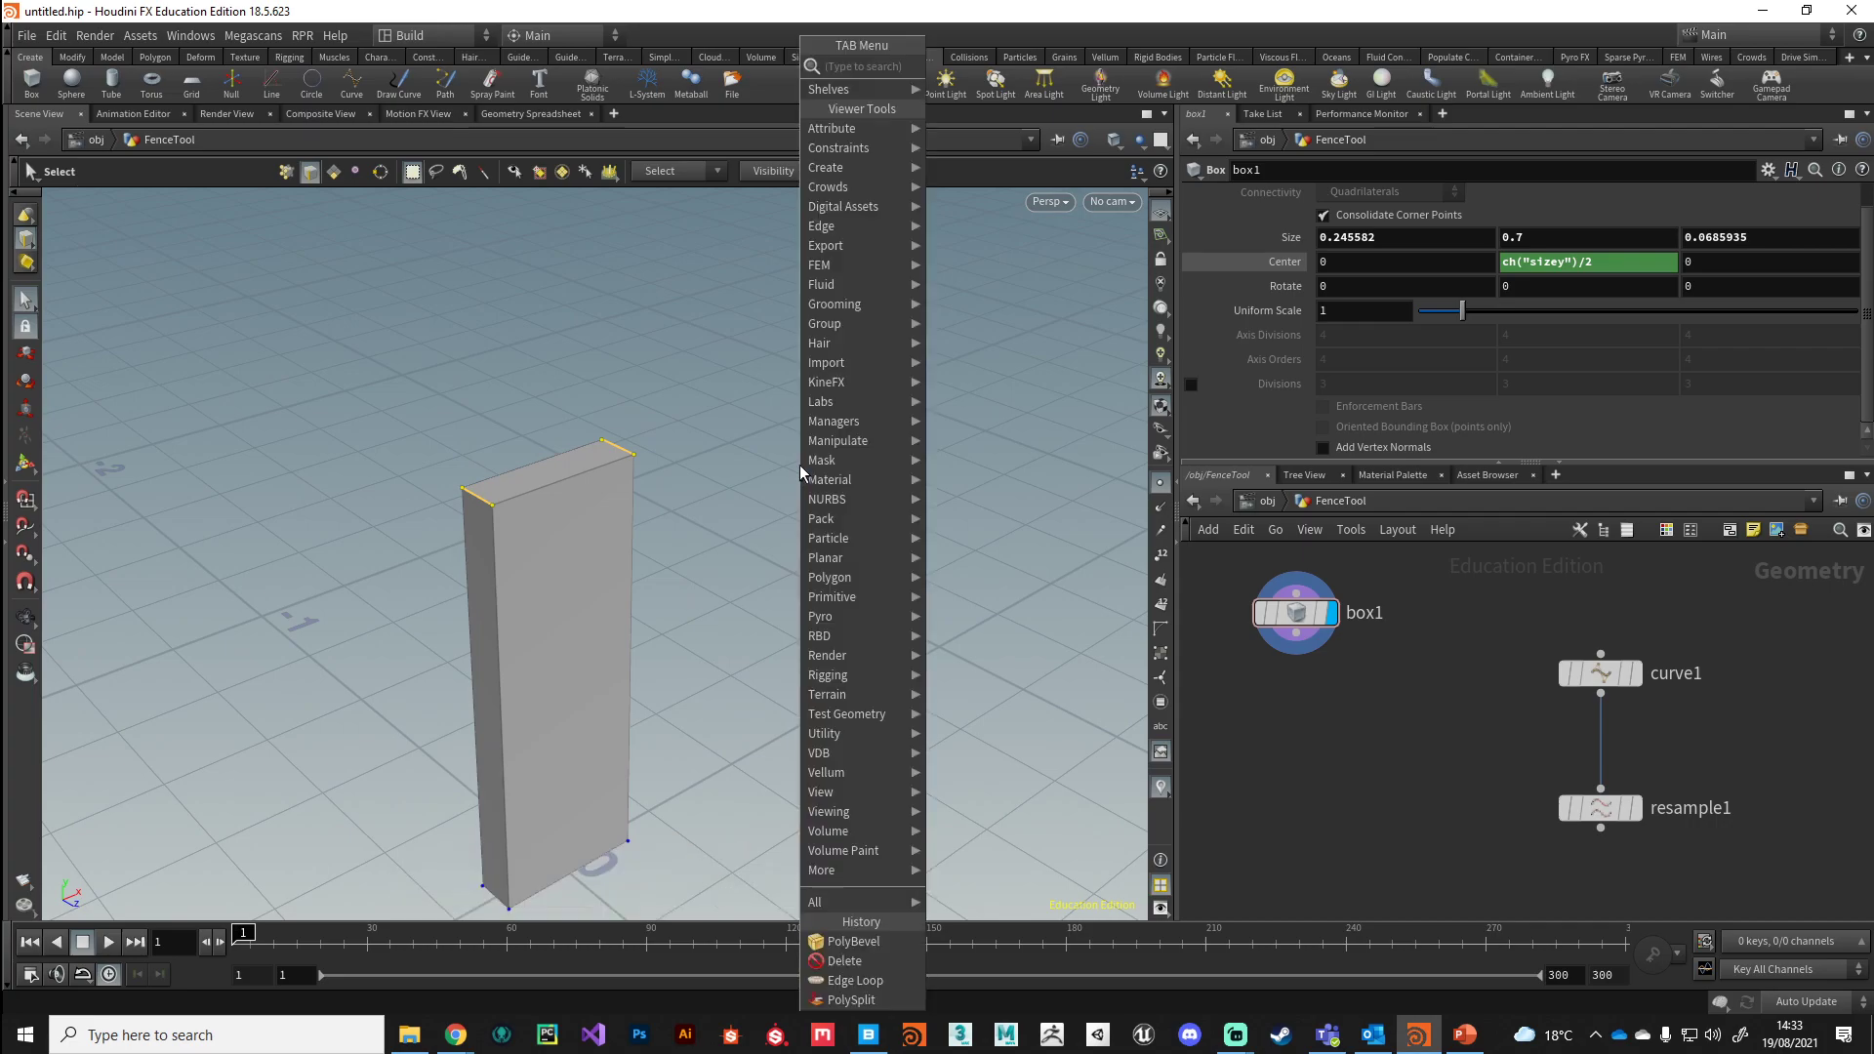
pyautogui.write('bev')
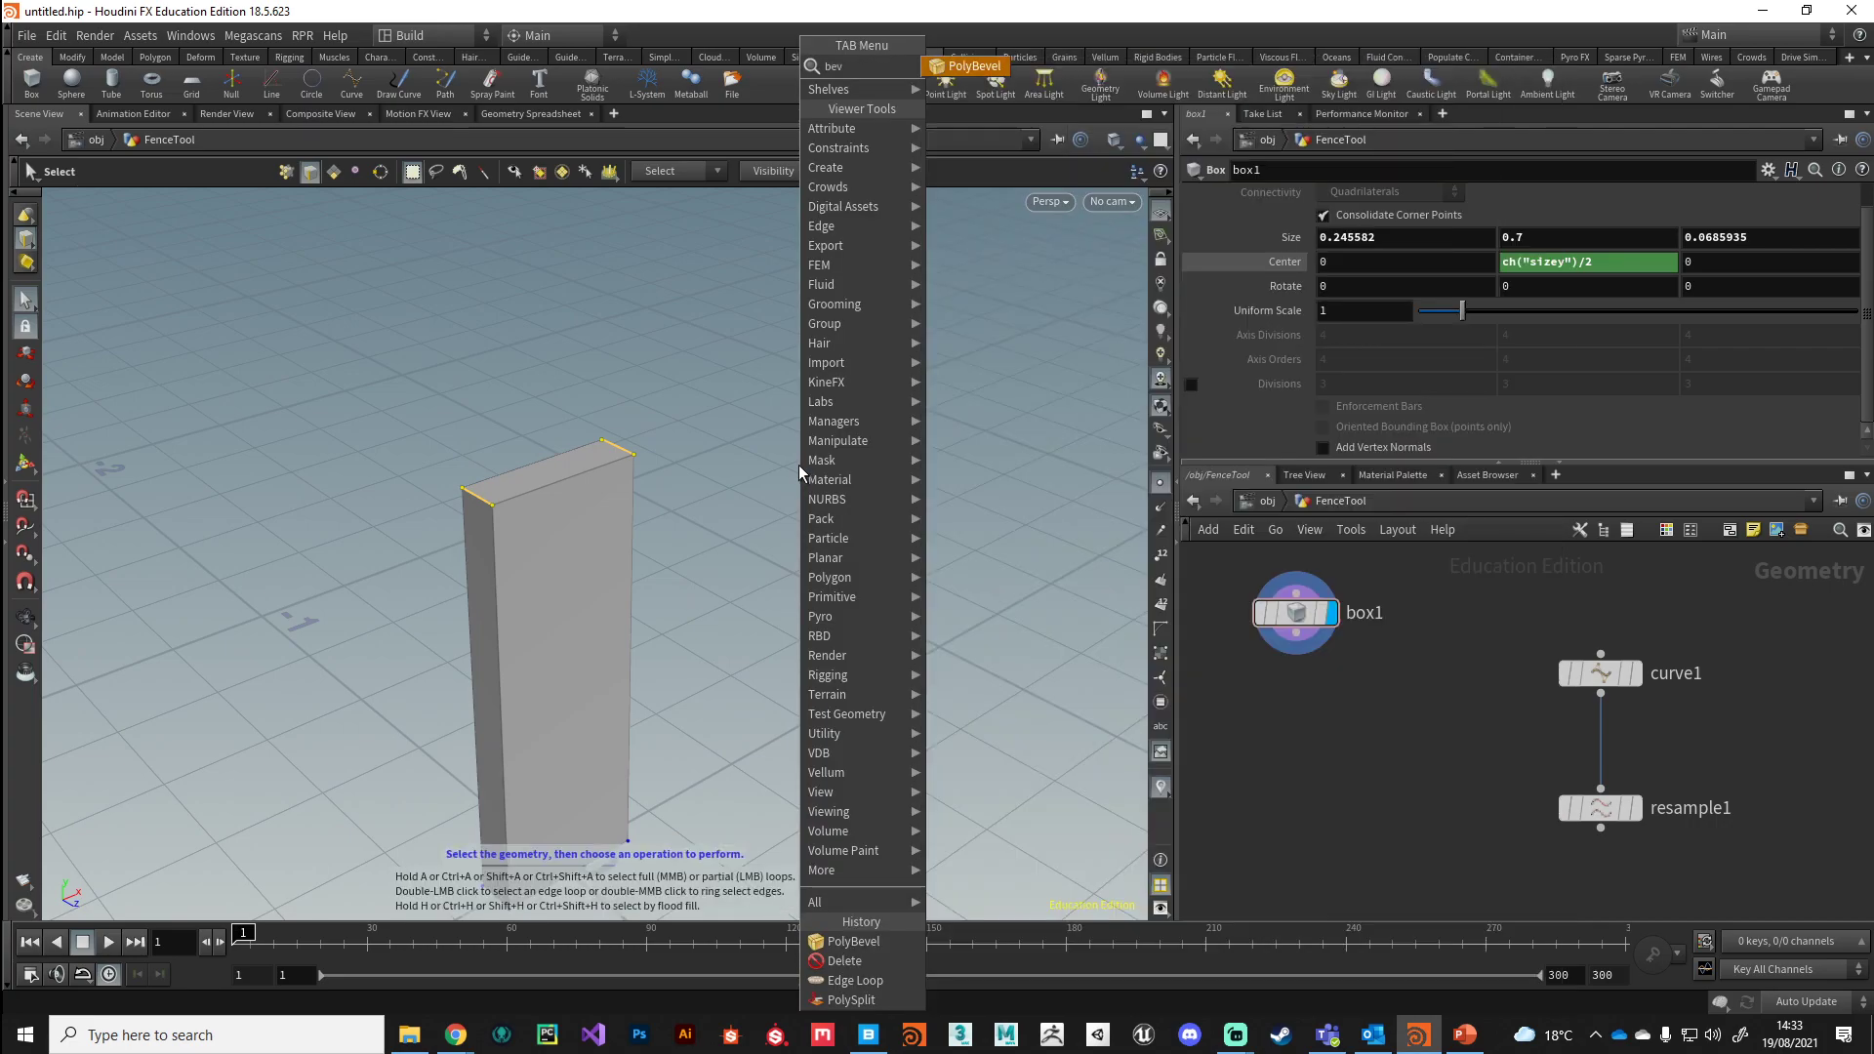
pyautogui.press('Return')
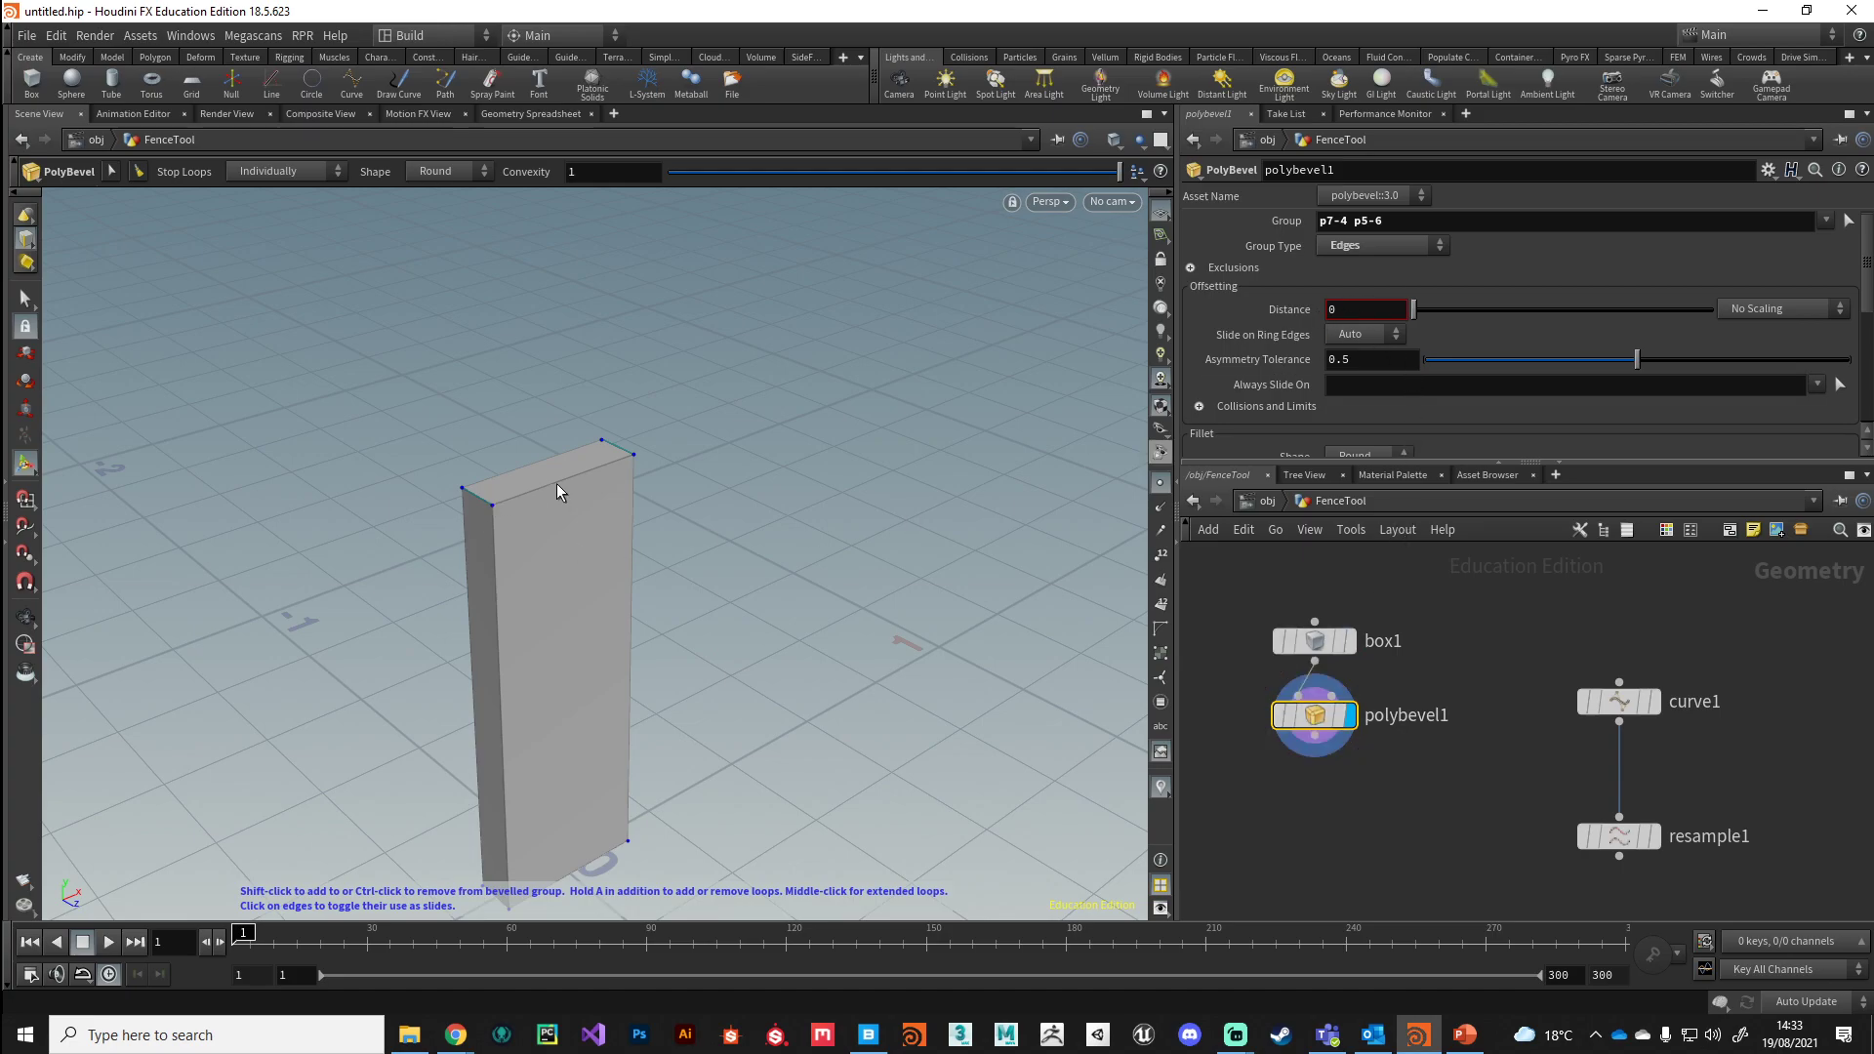
# - Set the top bevel's distance to 0.11 to shape the plank's pointed tip
pyautogui.moveTo(1353, 309); pyautogui.dragTo(1470, 338, button='middle')
pyautogui.press('Escape')
pyautogui.moveTo(790, 752); pyautogui.dragTo(681, 646)
pyautogui.press('Return')
pyautogui.press('Escape')
pyautogui.press('Return')
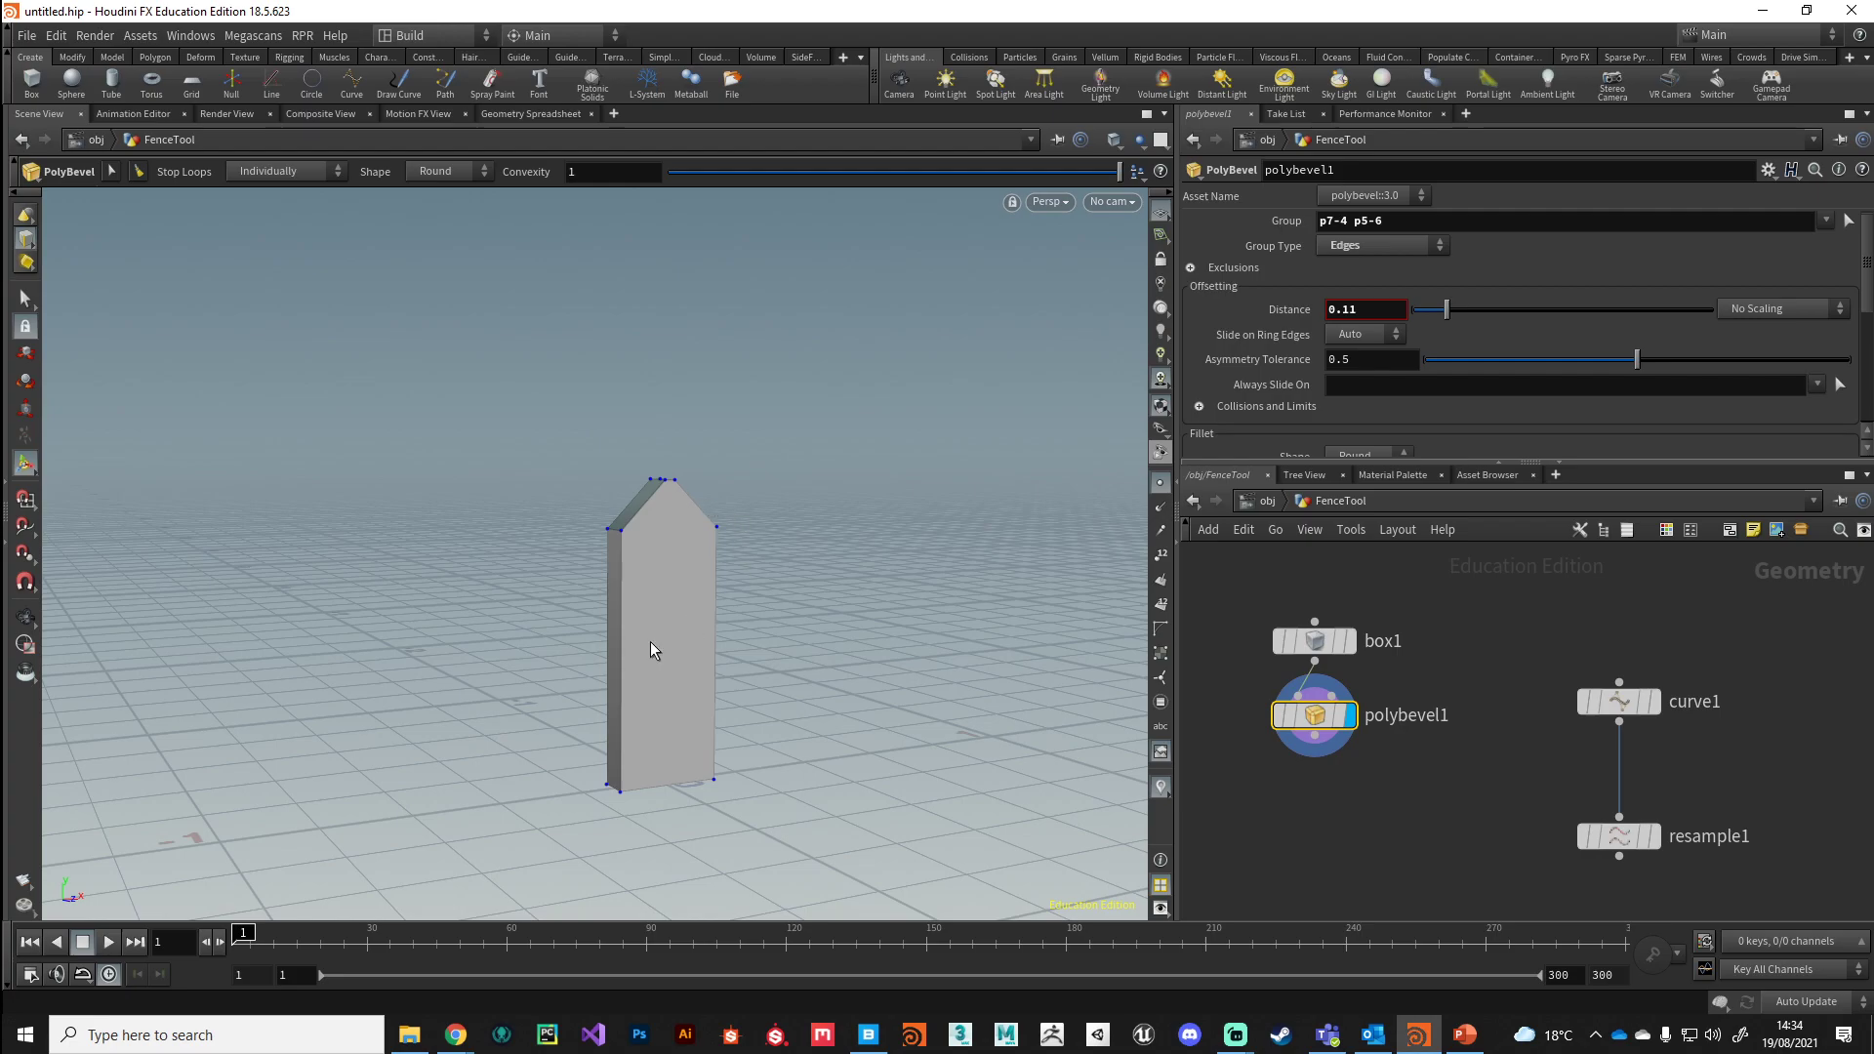
# - Scale the plank's bottom face to about 0.7 in X and Z to taper it towards the ground
pyautogui.click(24, 302)
pyautogui.click(333, 173)
pyautogui.keyDown('alt'); pyautogui.moveTo(371, 683); pyautogui.dragTo(644, 712); pyautogui.keyUp('alt')
pyautogui.click(676, 695)
pyautogui.keyDown('alt'); pyautogui.moveTo(524, 741); pyautogui.dragTo(460, 712); pyautogui.keyUp('alt')
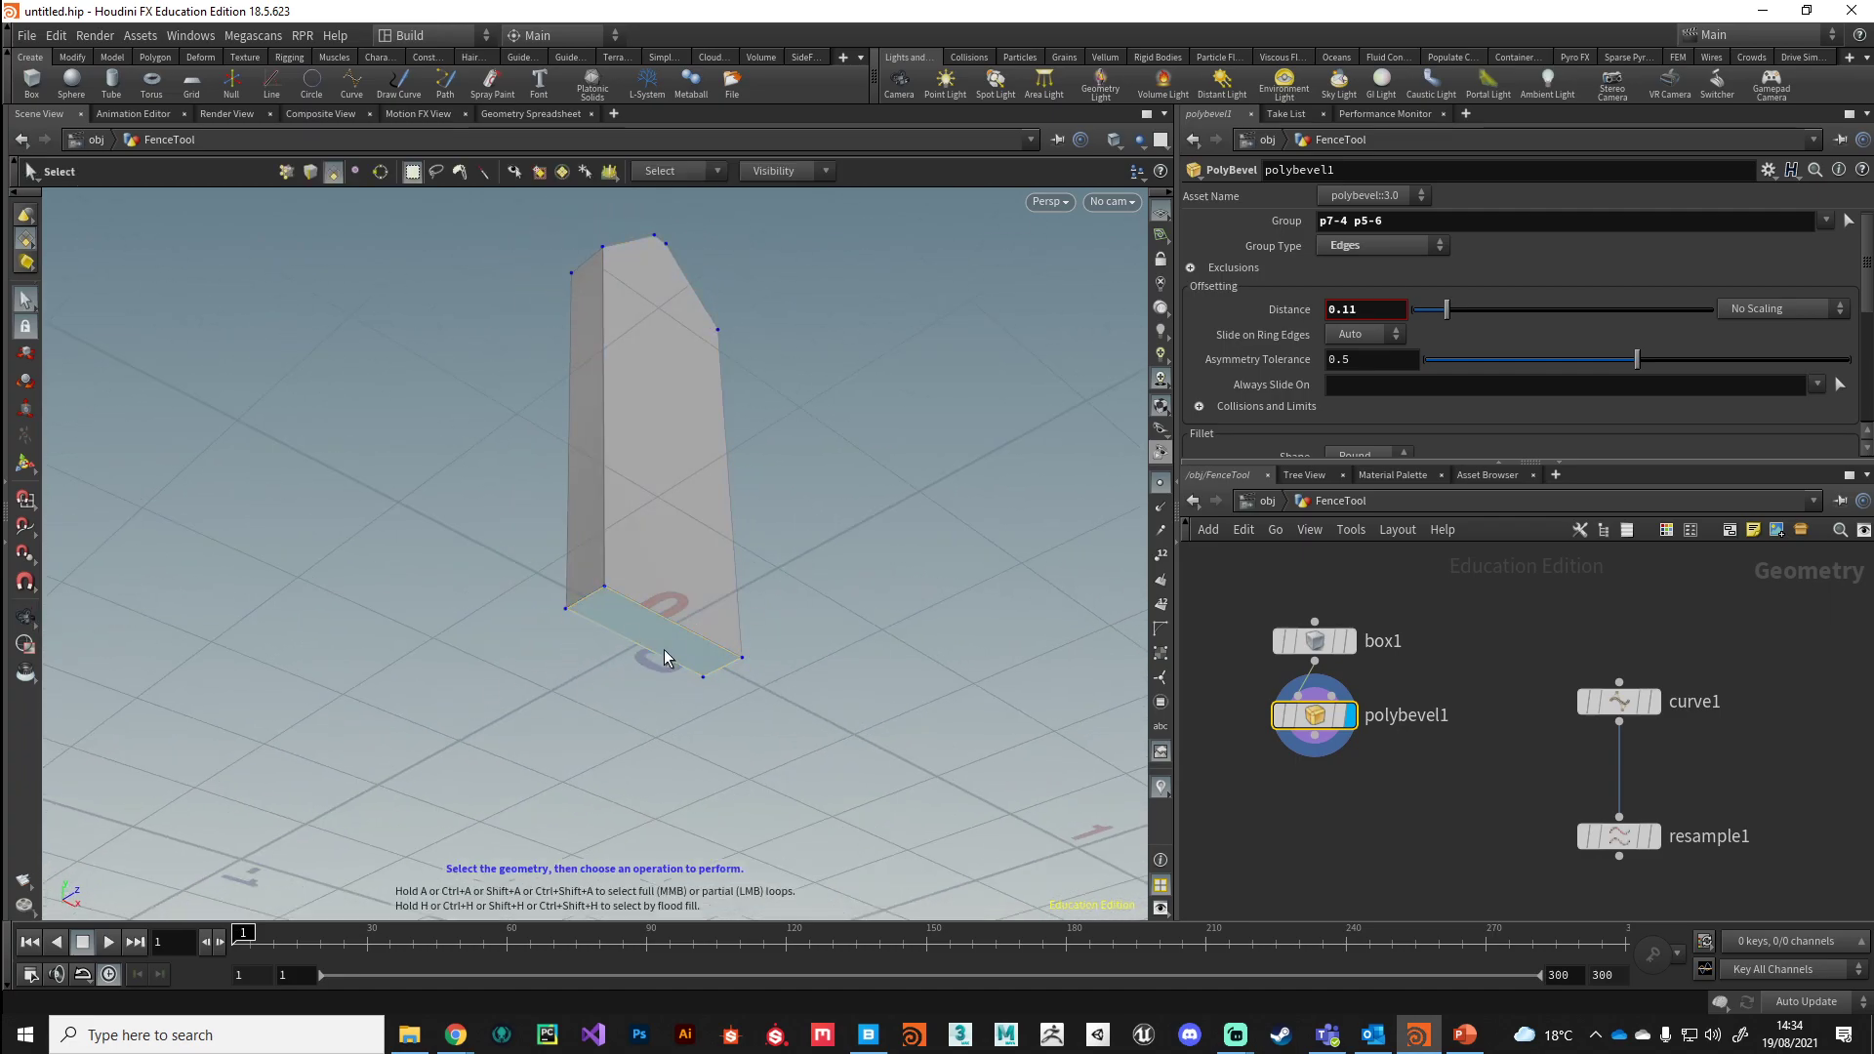
pyautogui.press('r')
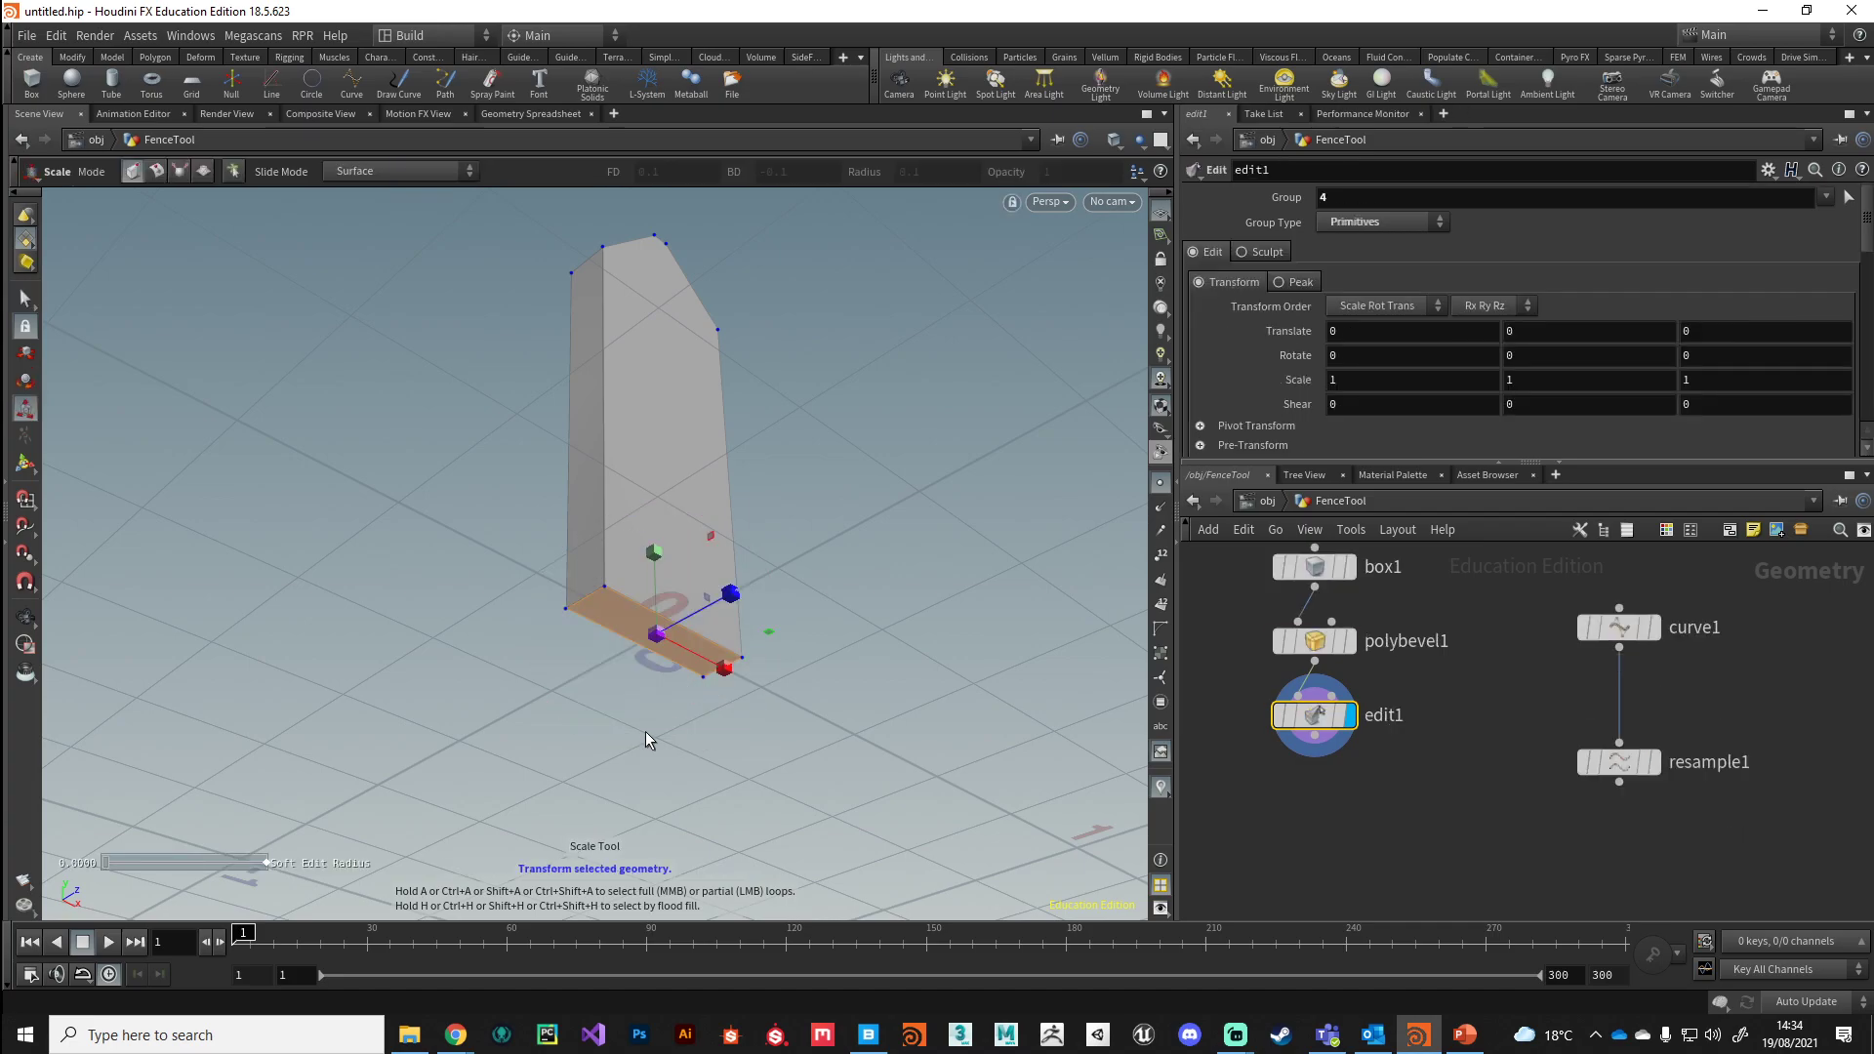
pyautogui.keyDown('alt'); pyautogui.moveTo(548, 676); pyautogui.dragTo(543, 795); pyautogui.keyUp('alt')
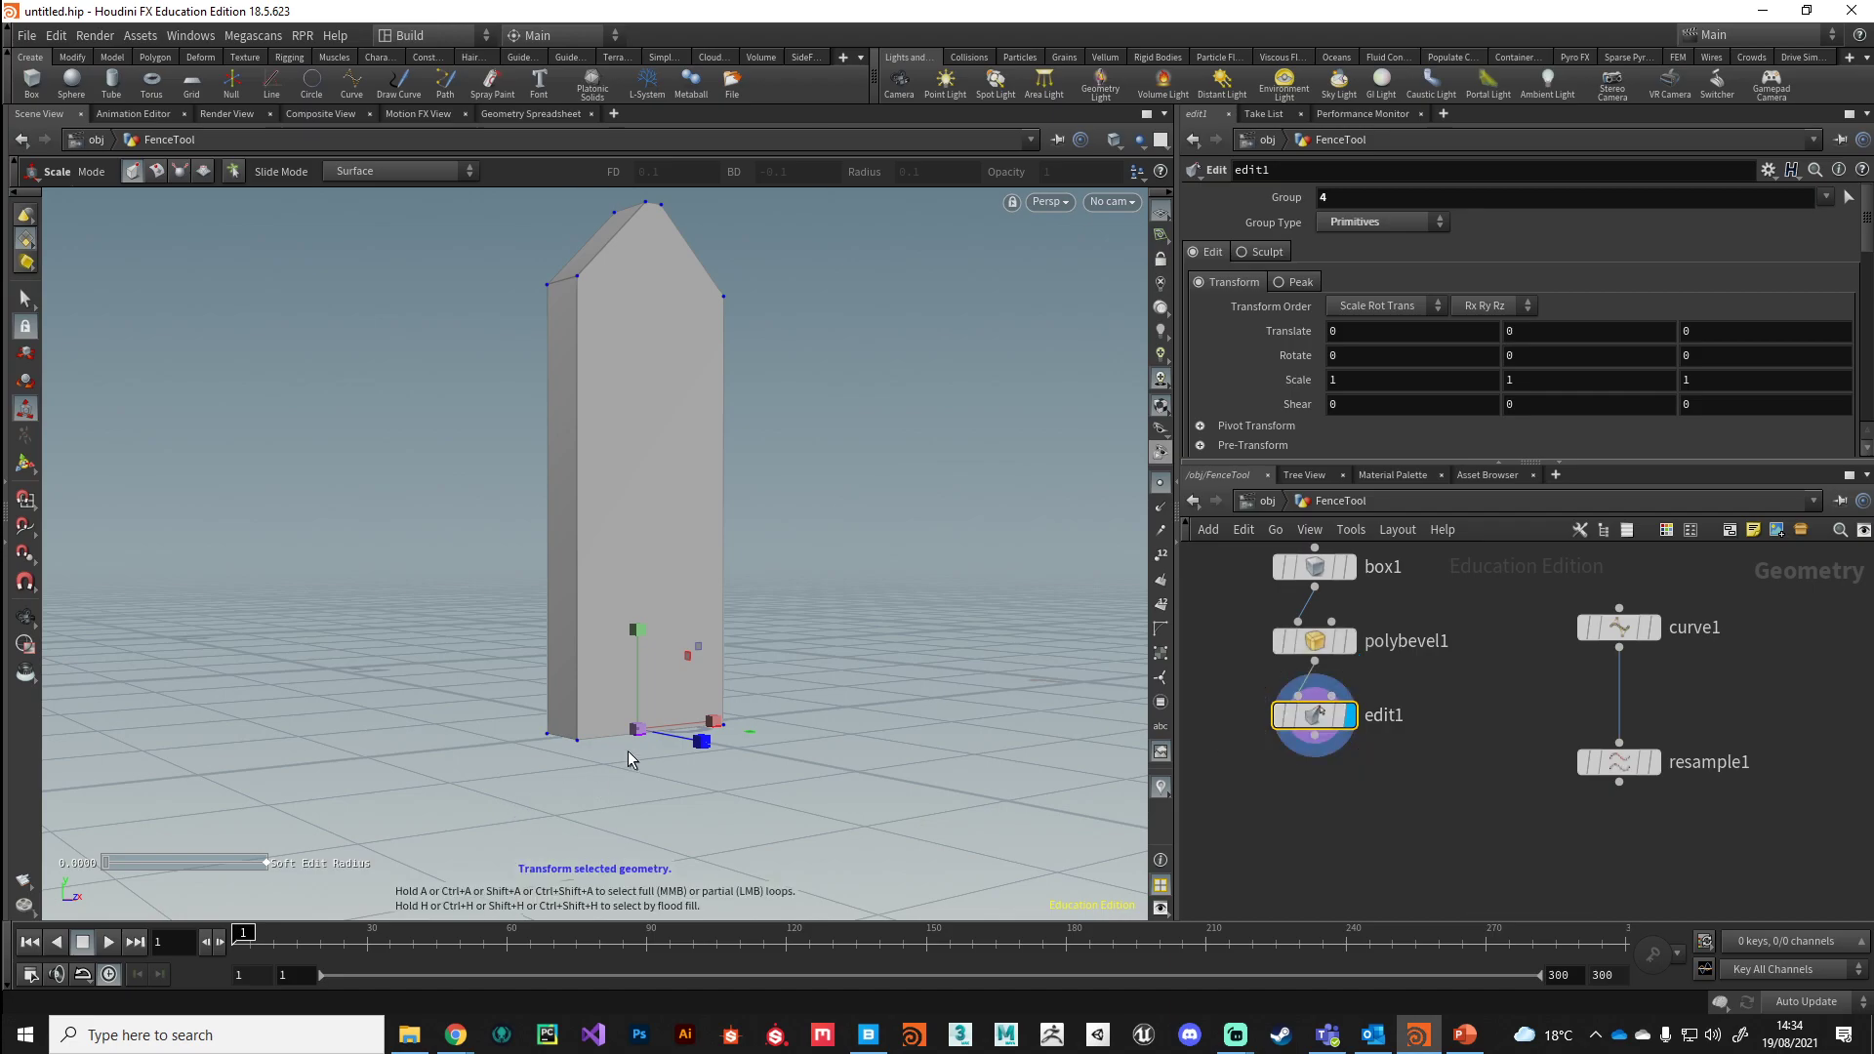
pyautogui.moveTo(596, 798); pyautogui.dragTo(612, 564)
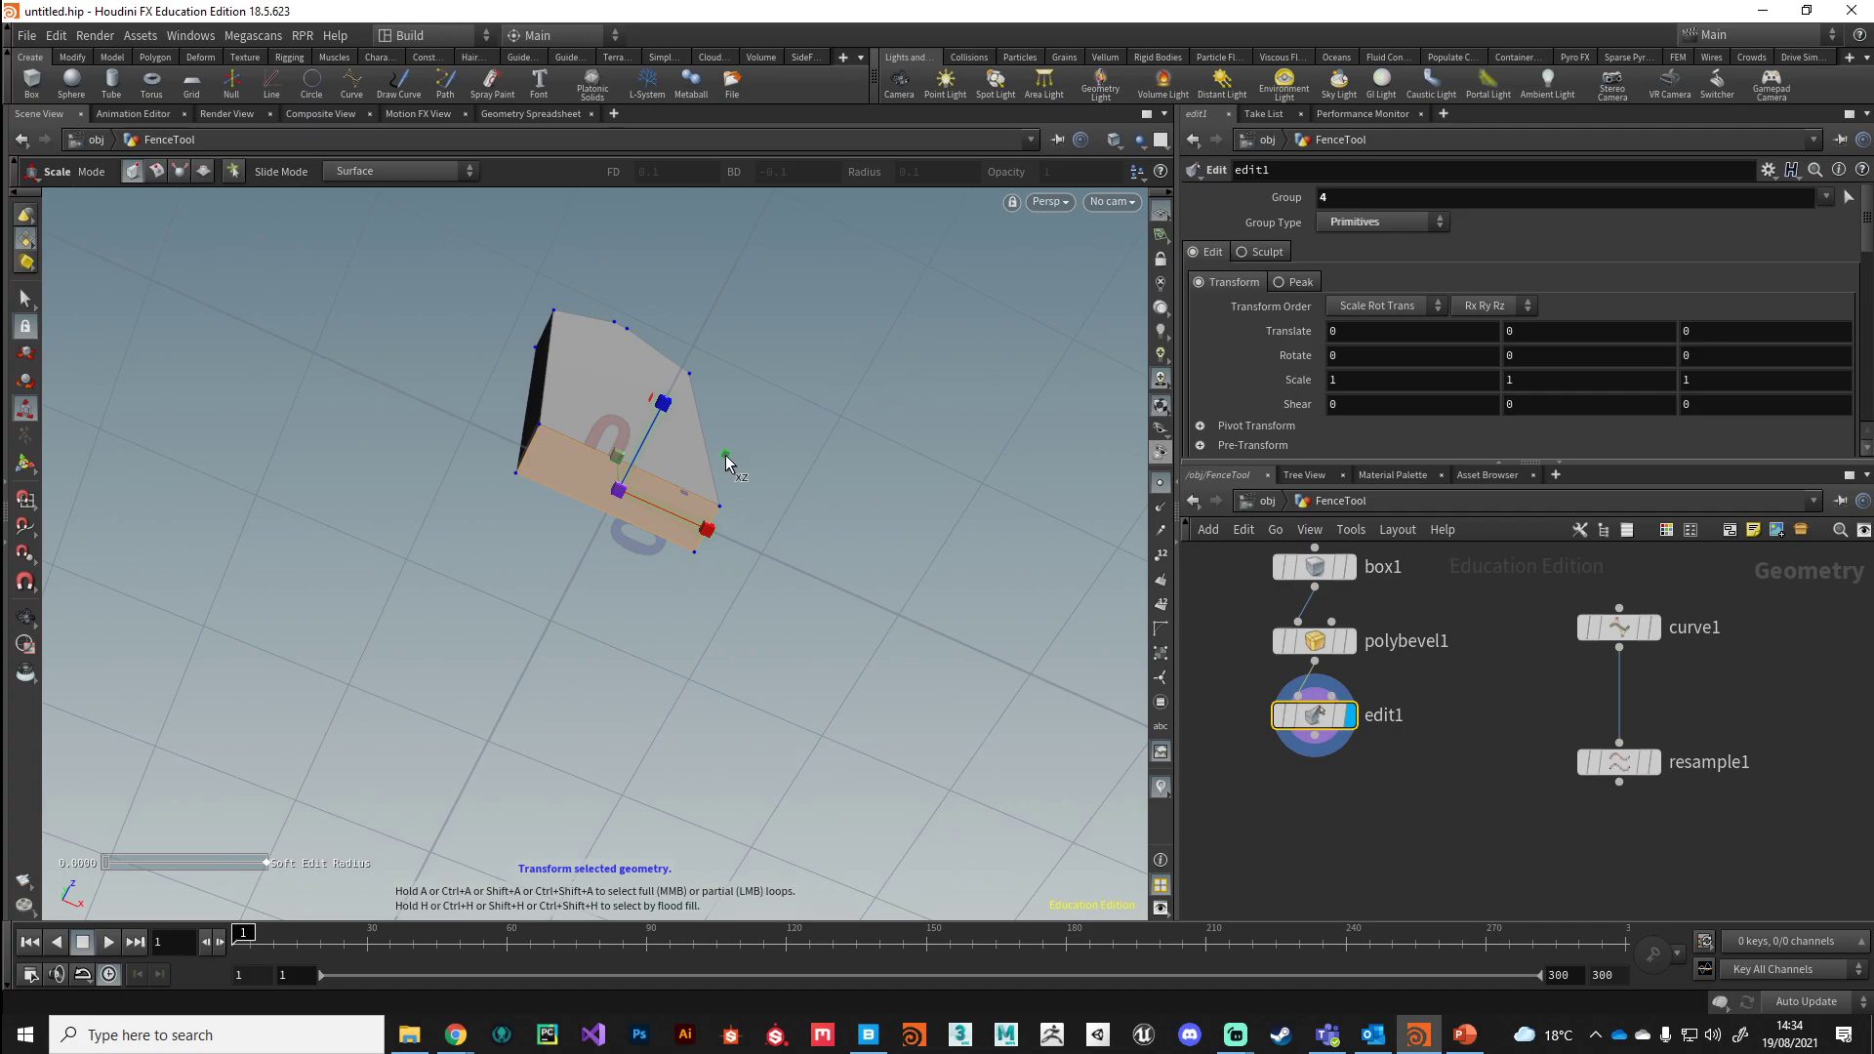
pyautogui.moveTo(728, 453); pyautogui.dragTo(694, 460)
pyautogui.keyDown('alt'); pyautogui.moveTo(365, 537); pyautogui.dragTo(600, 705); pyautogui.keyUp('alt')
pyautogui.press('e')
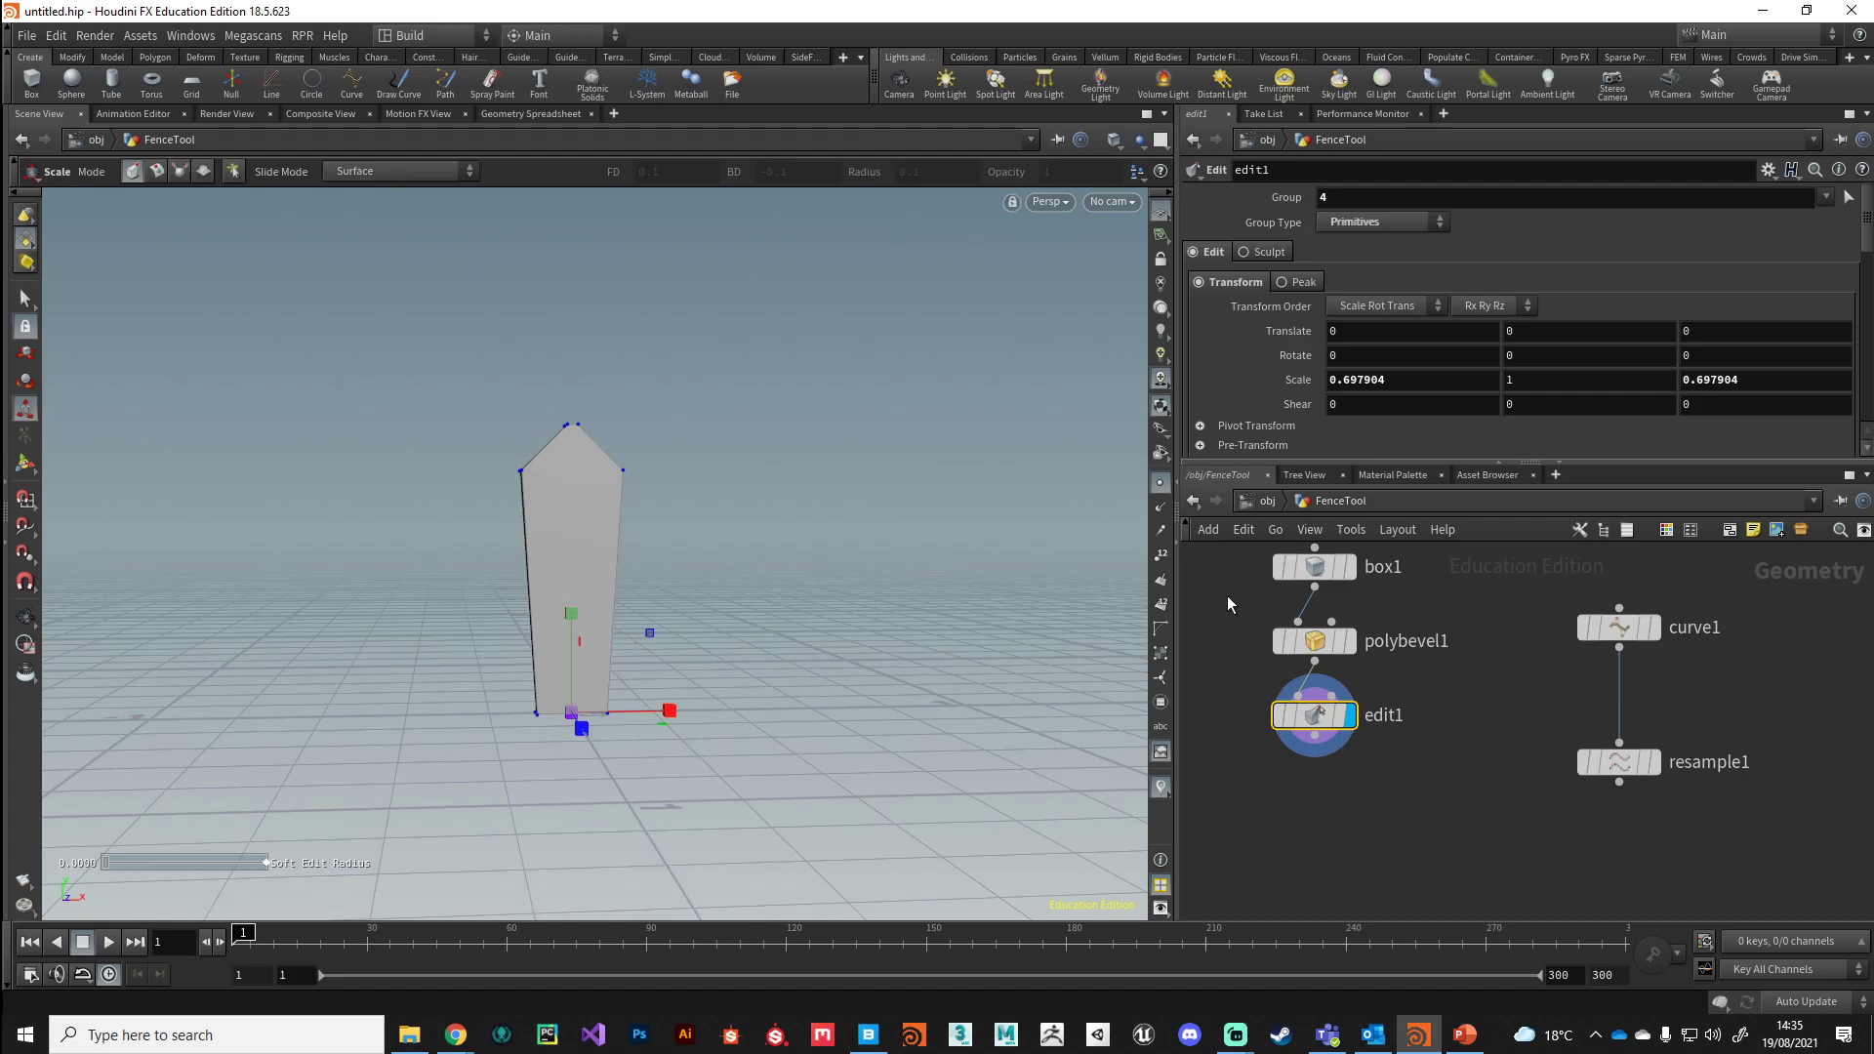
# - Set the box node's Y size to 0.45 to shorten the plank
pyautogui.moveTo(1226, 597); pyautogui.dragTo(1237, 650, button='middle')
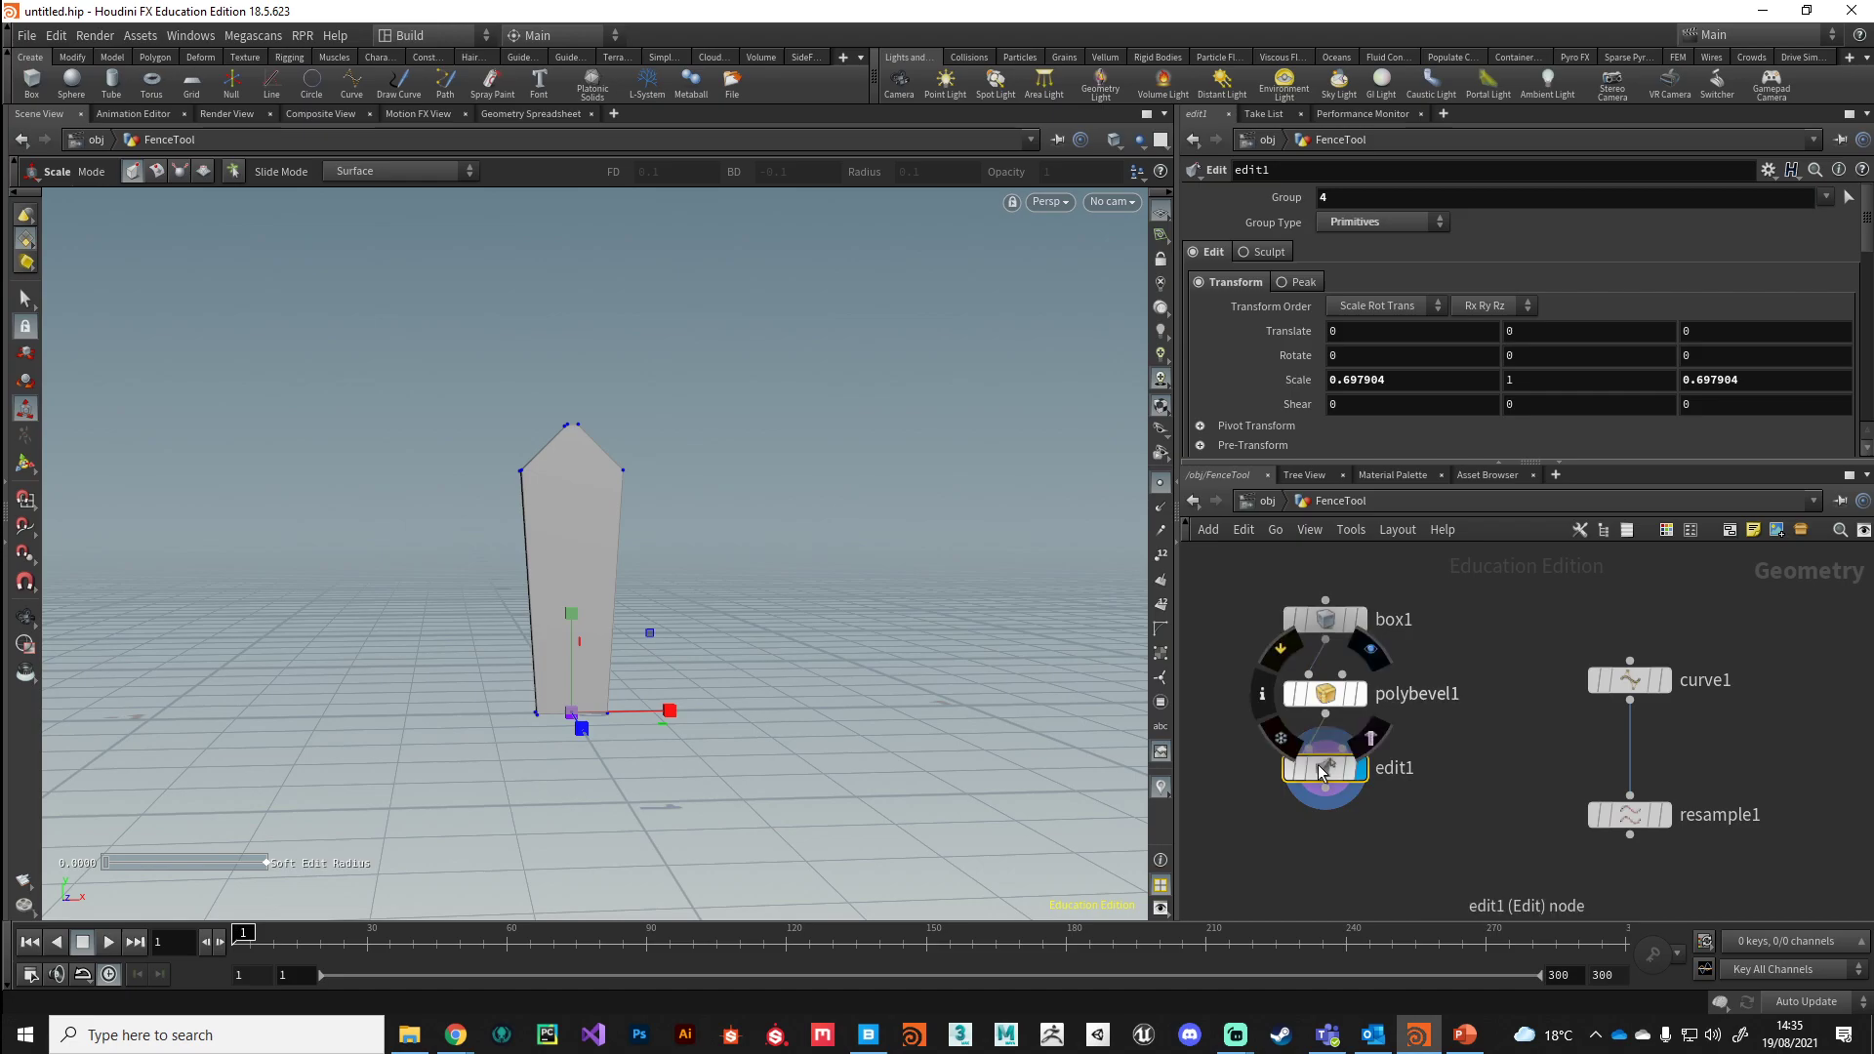
pyautogui.click(1323, 695)
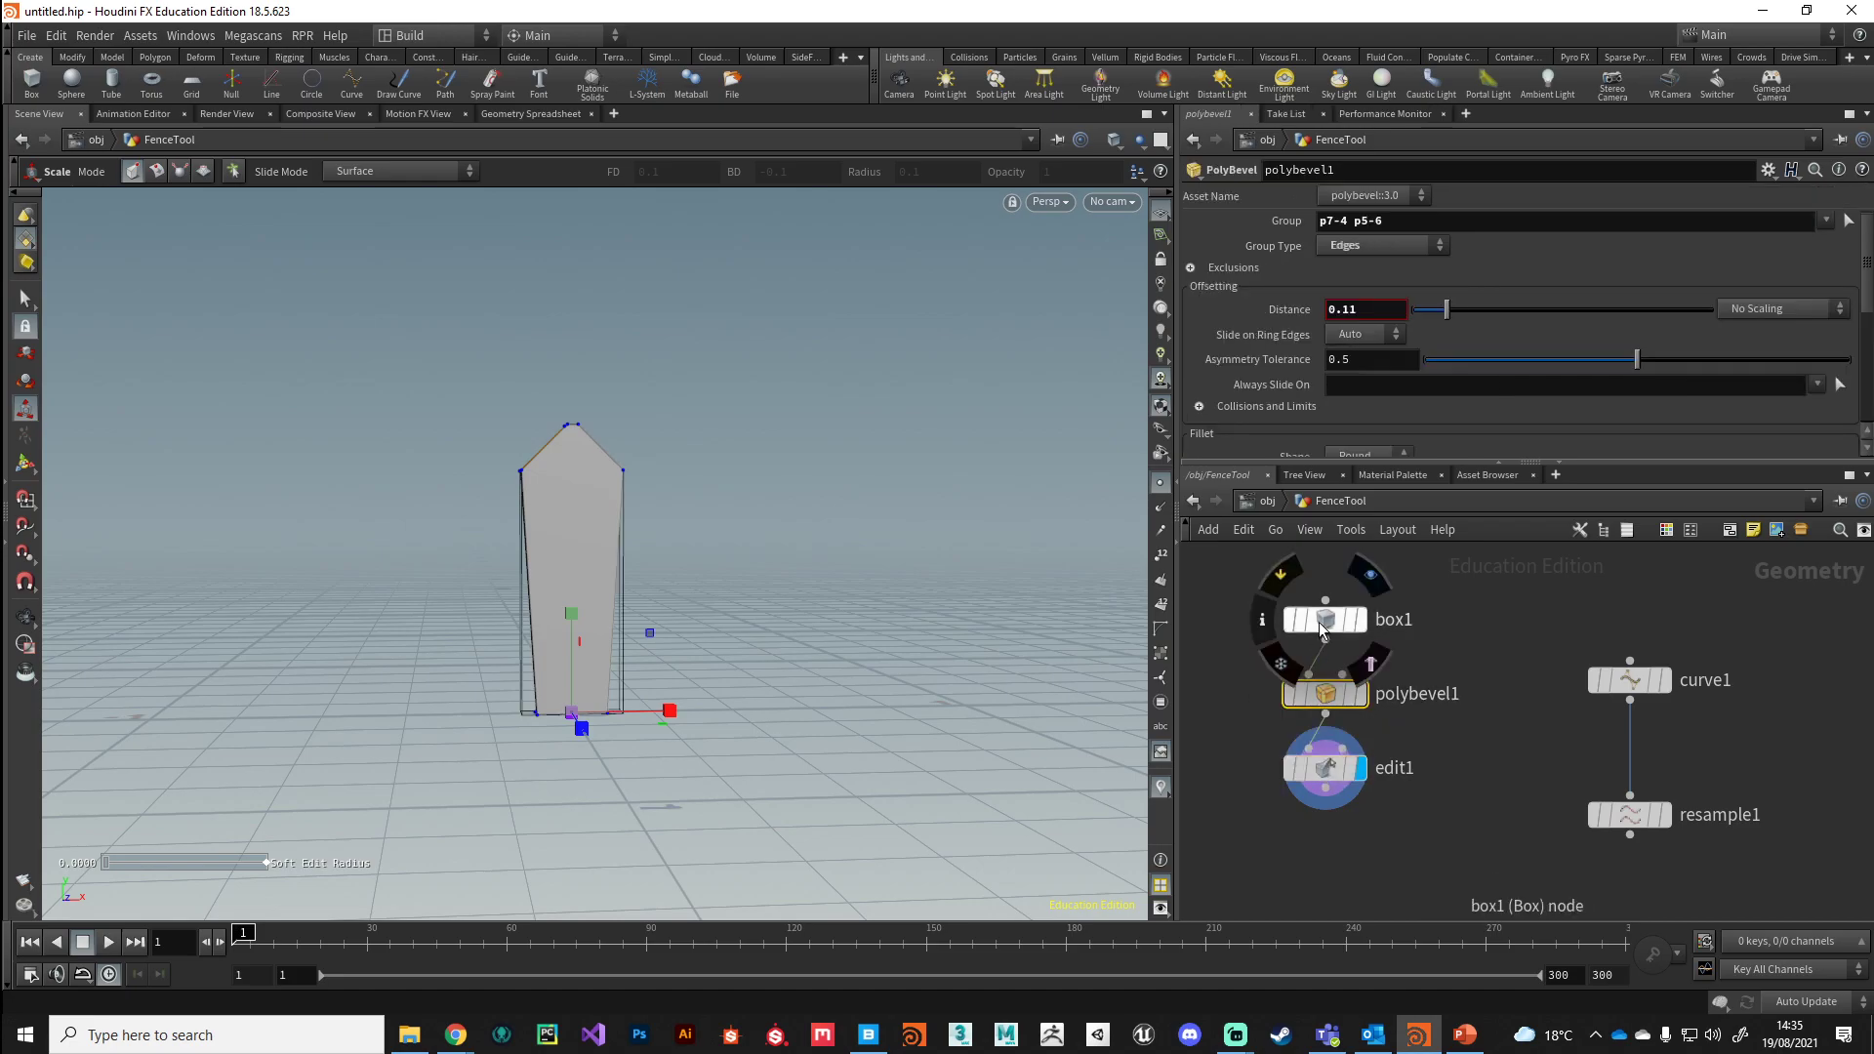
pyautogui.click(1324, 621)
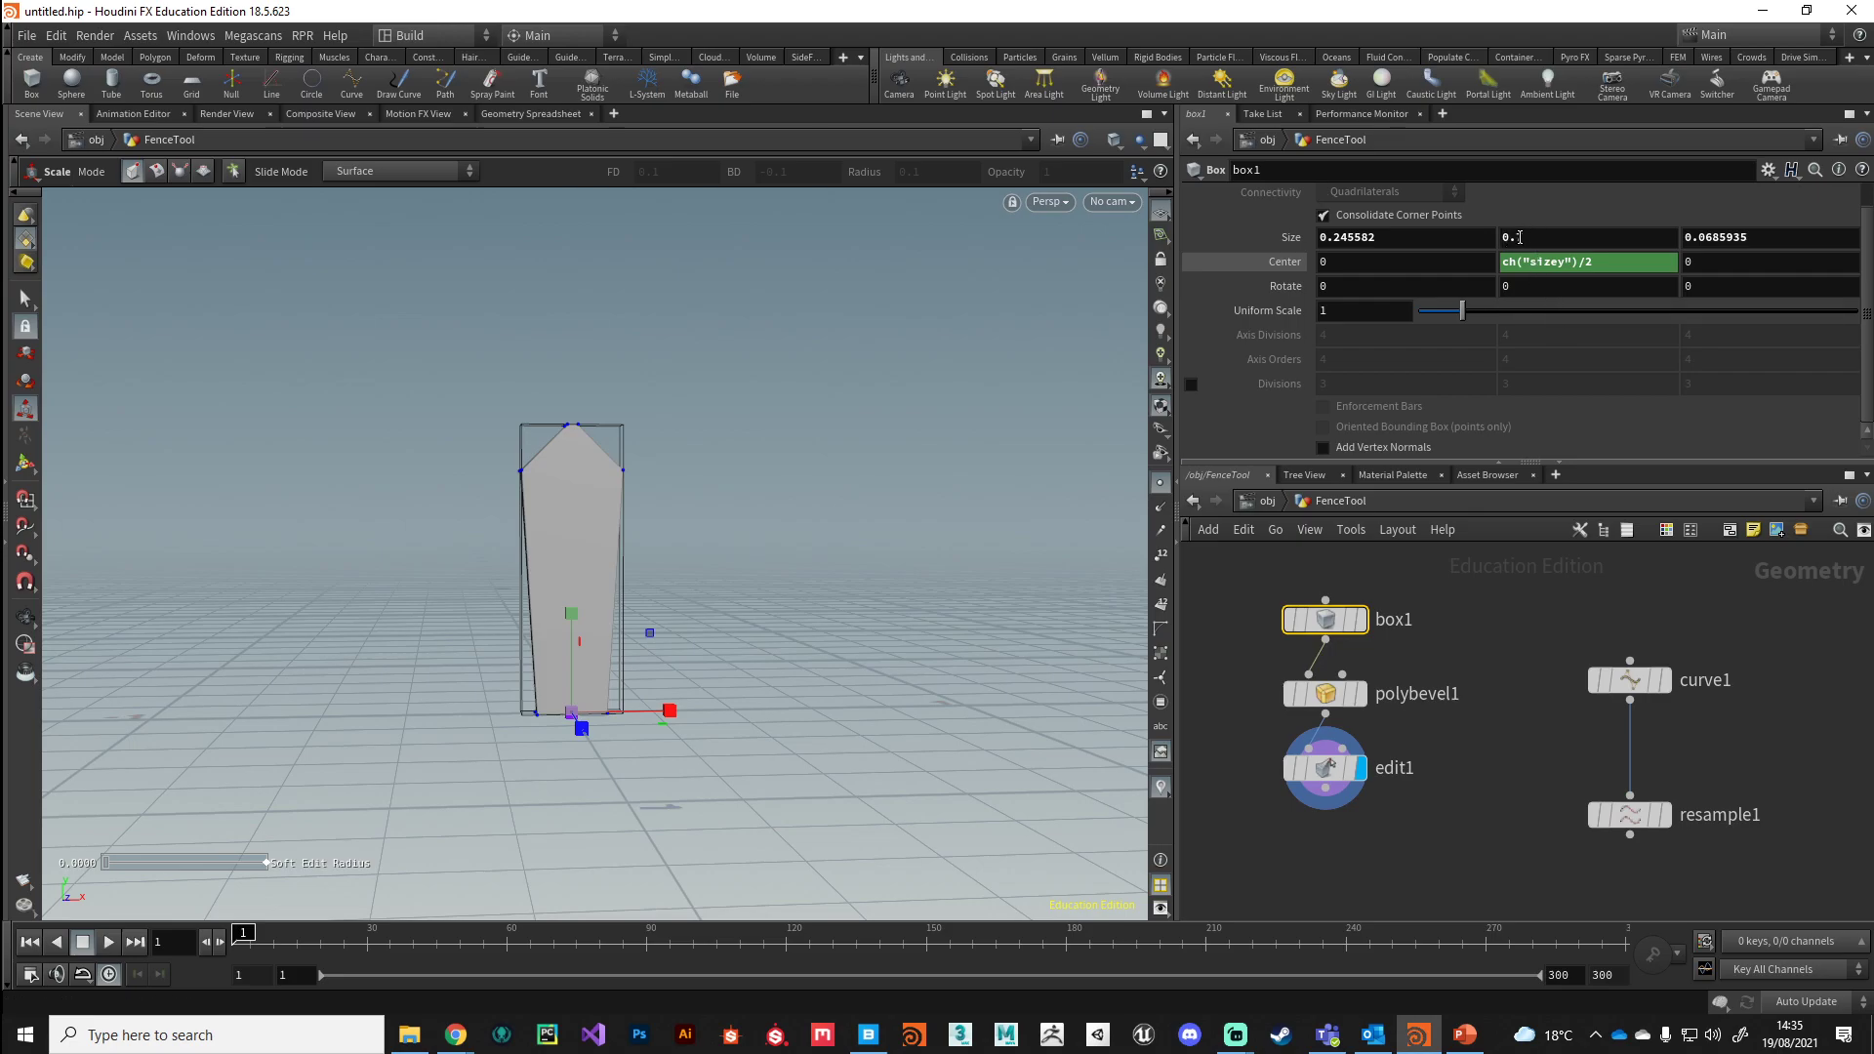
pyautogui.moveTo(1531, 238); pyautogui.dragTo(1297, 296, button='middle')
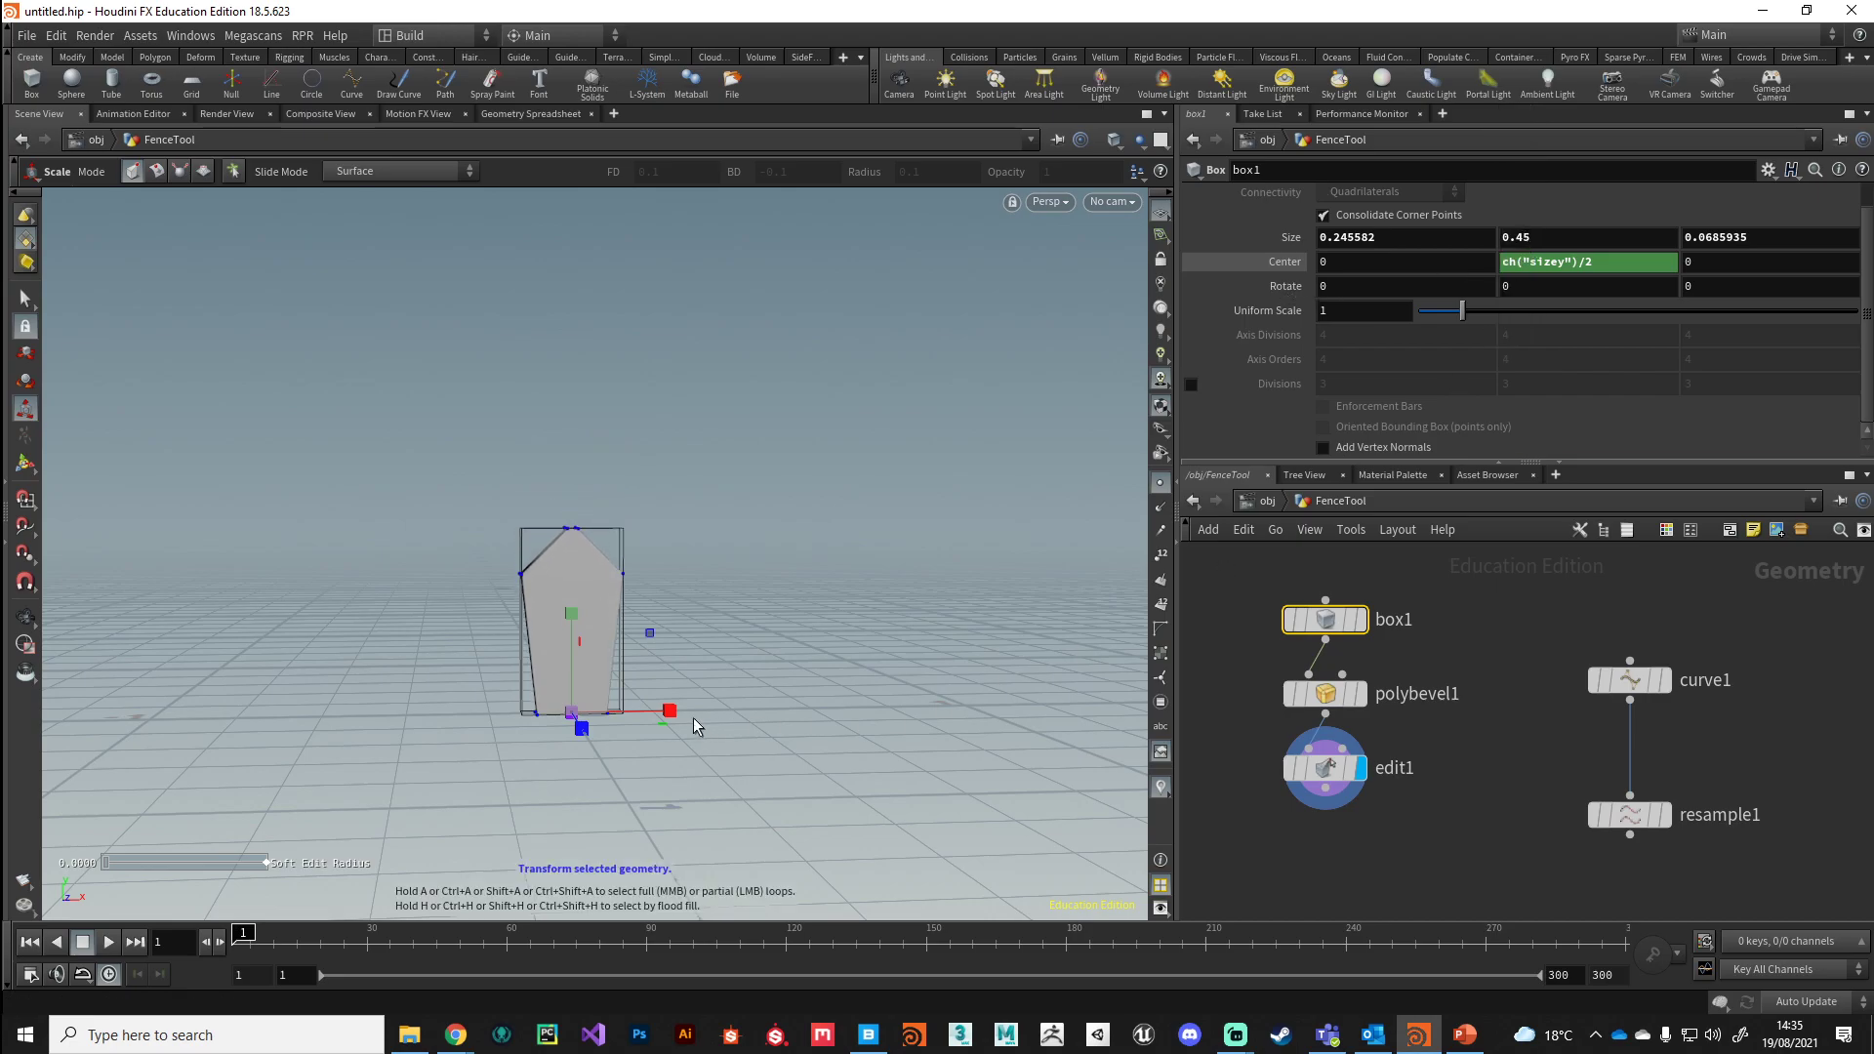
pyautogui.press('Escape')
pyautogui.moveTo(477, 758); pyautogui.dragTo(548, 753)
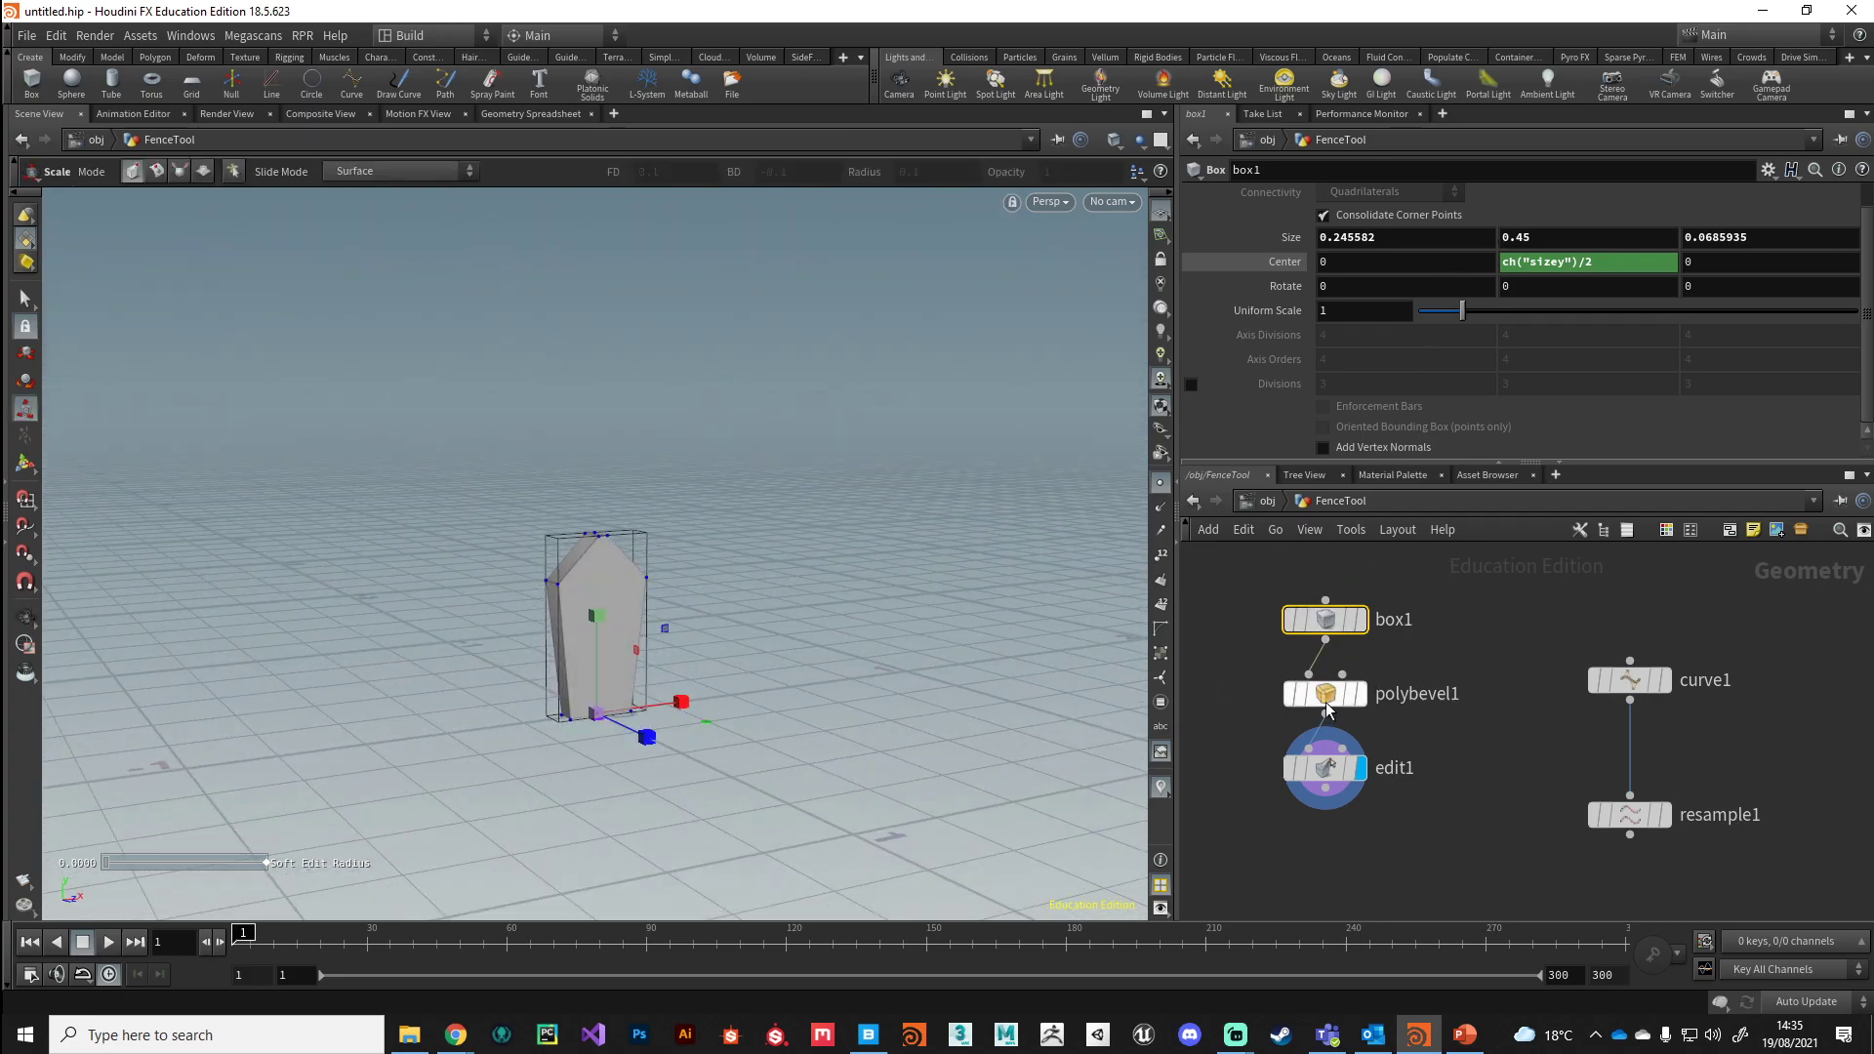
pyautogui.moveTo(1377, 778)
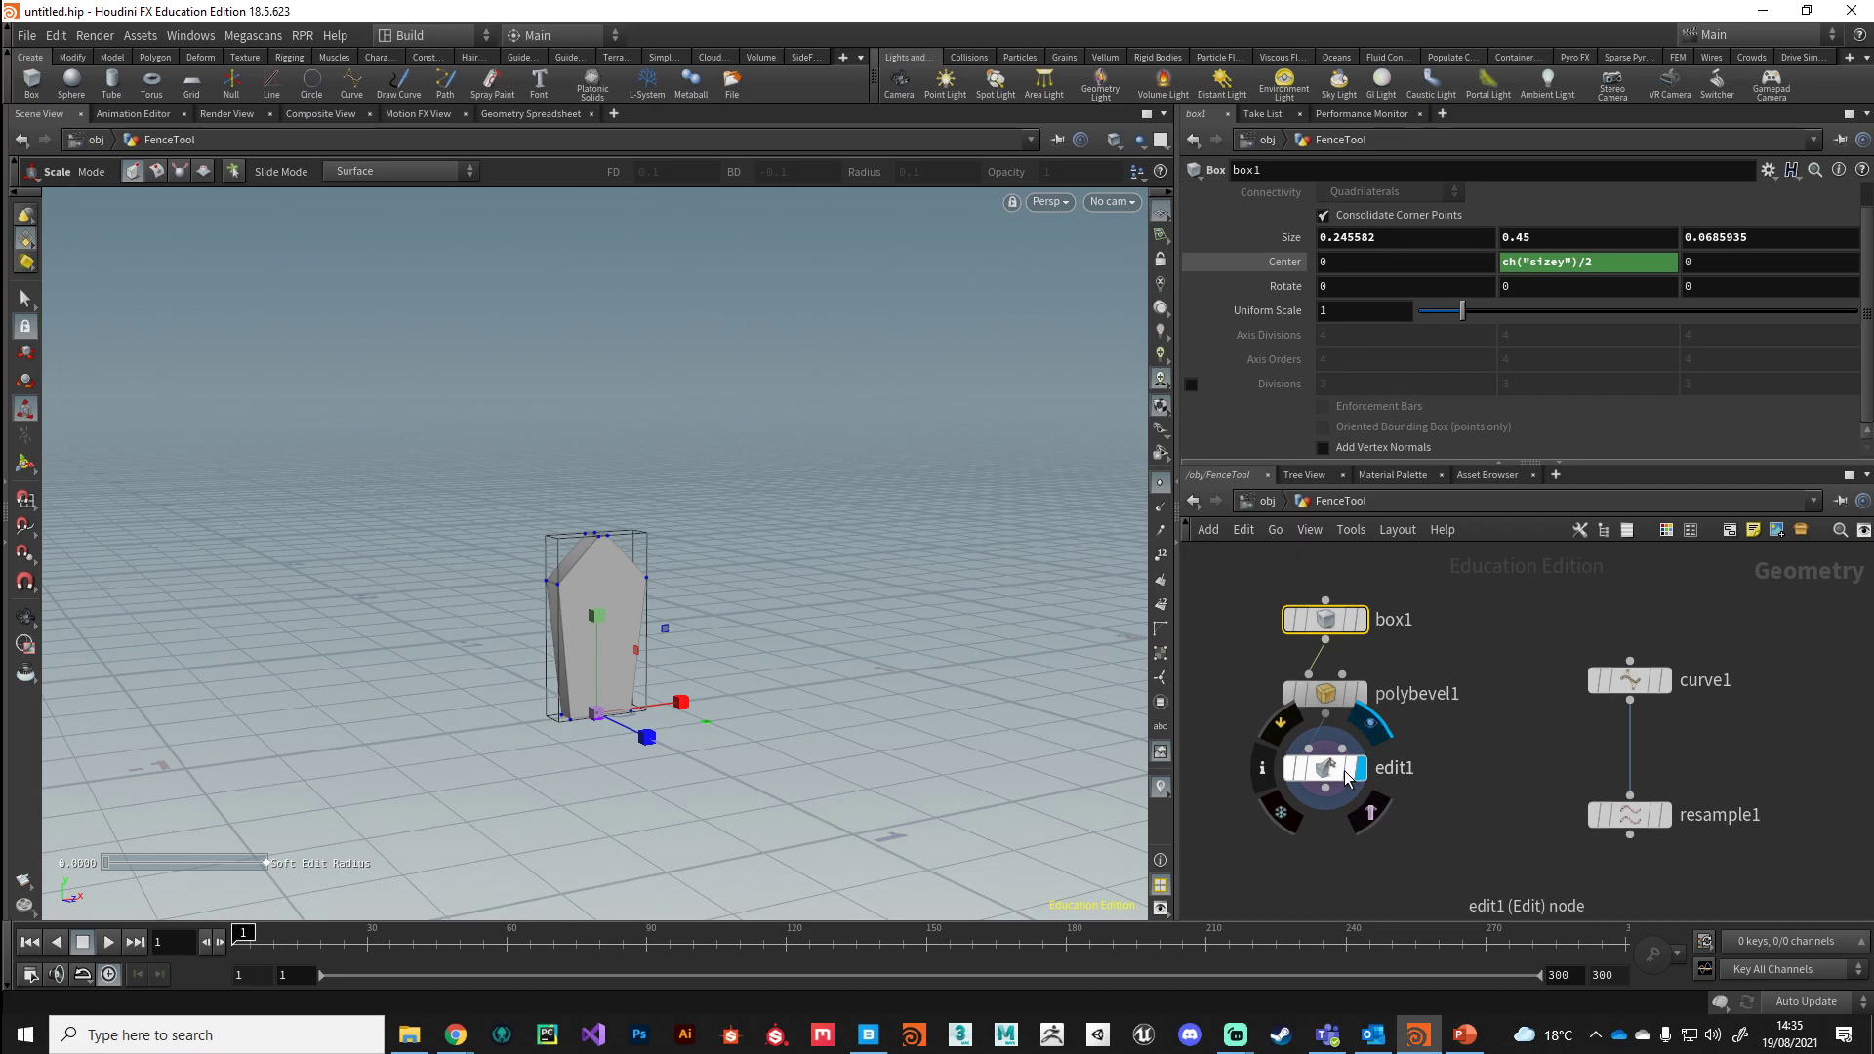
pyautogui.press('Escape')
pyautogui.moveTo(732, 795); pyautogui.dragTo(695, 737)
pyautogui.moveTo(1319, 874); pyautogui.dragTo(1327, 795, button='middle')
pyautogui.click(1327, 793)
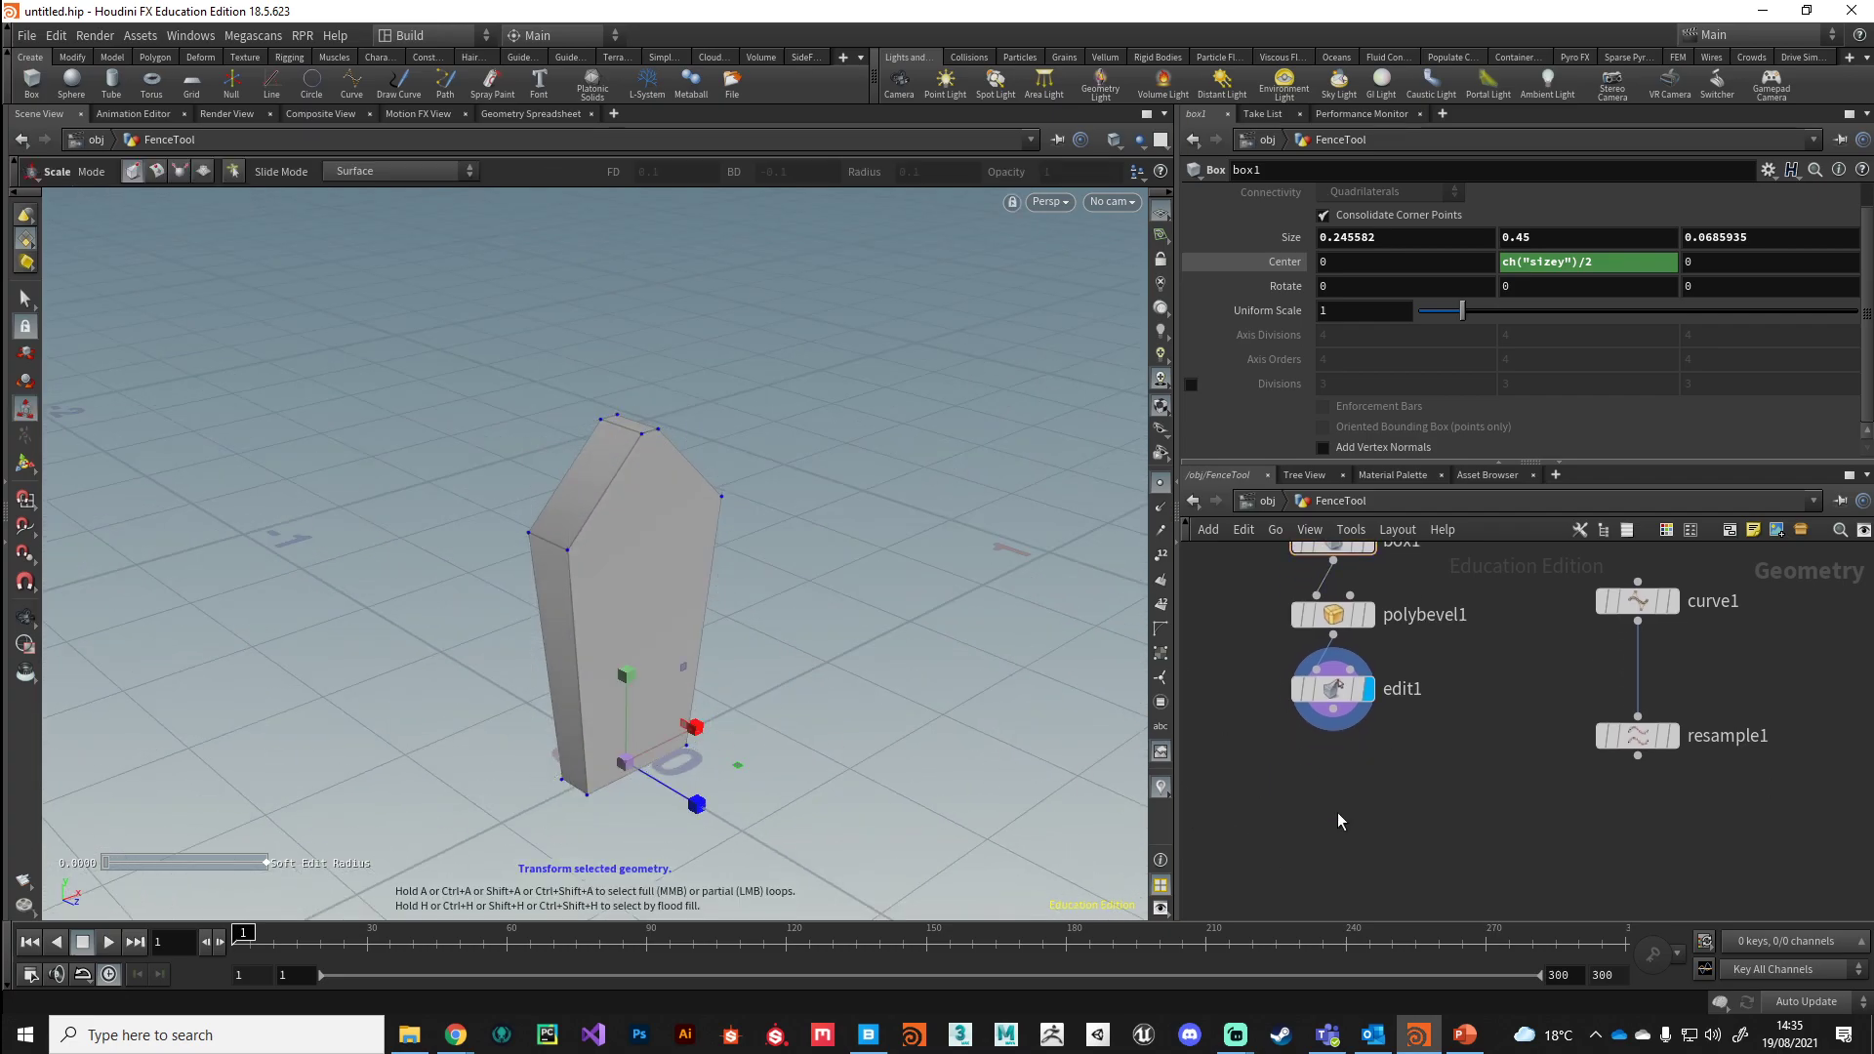
pyautogui.press('Tab')
pyautogui.write('po')
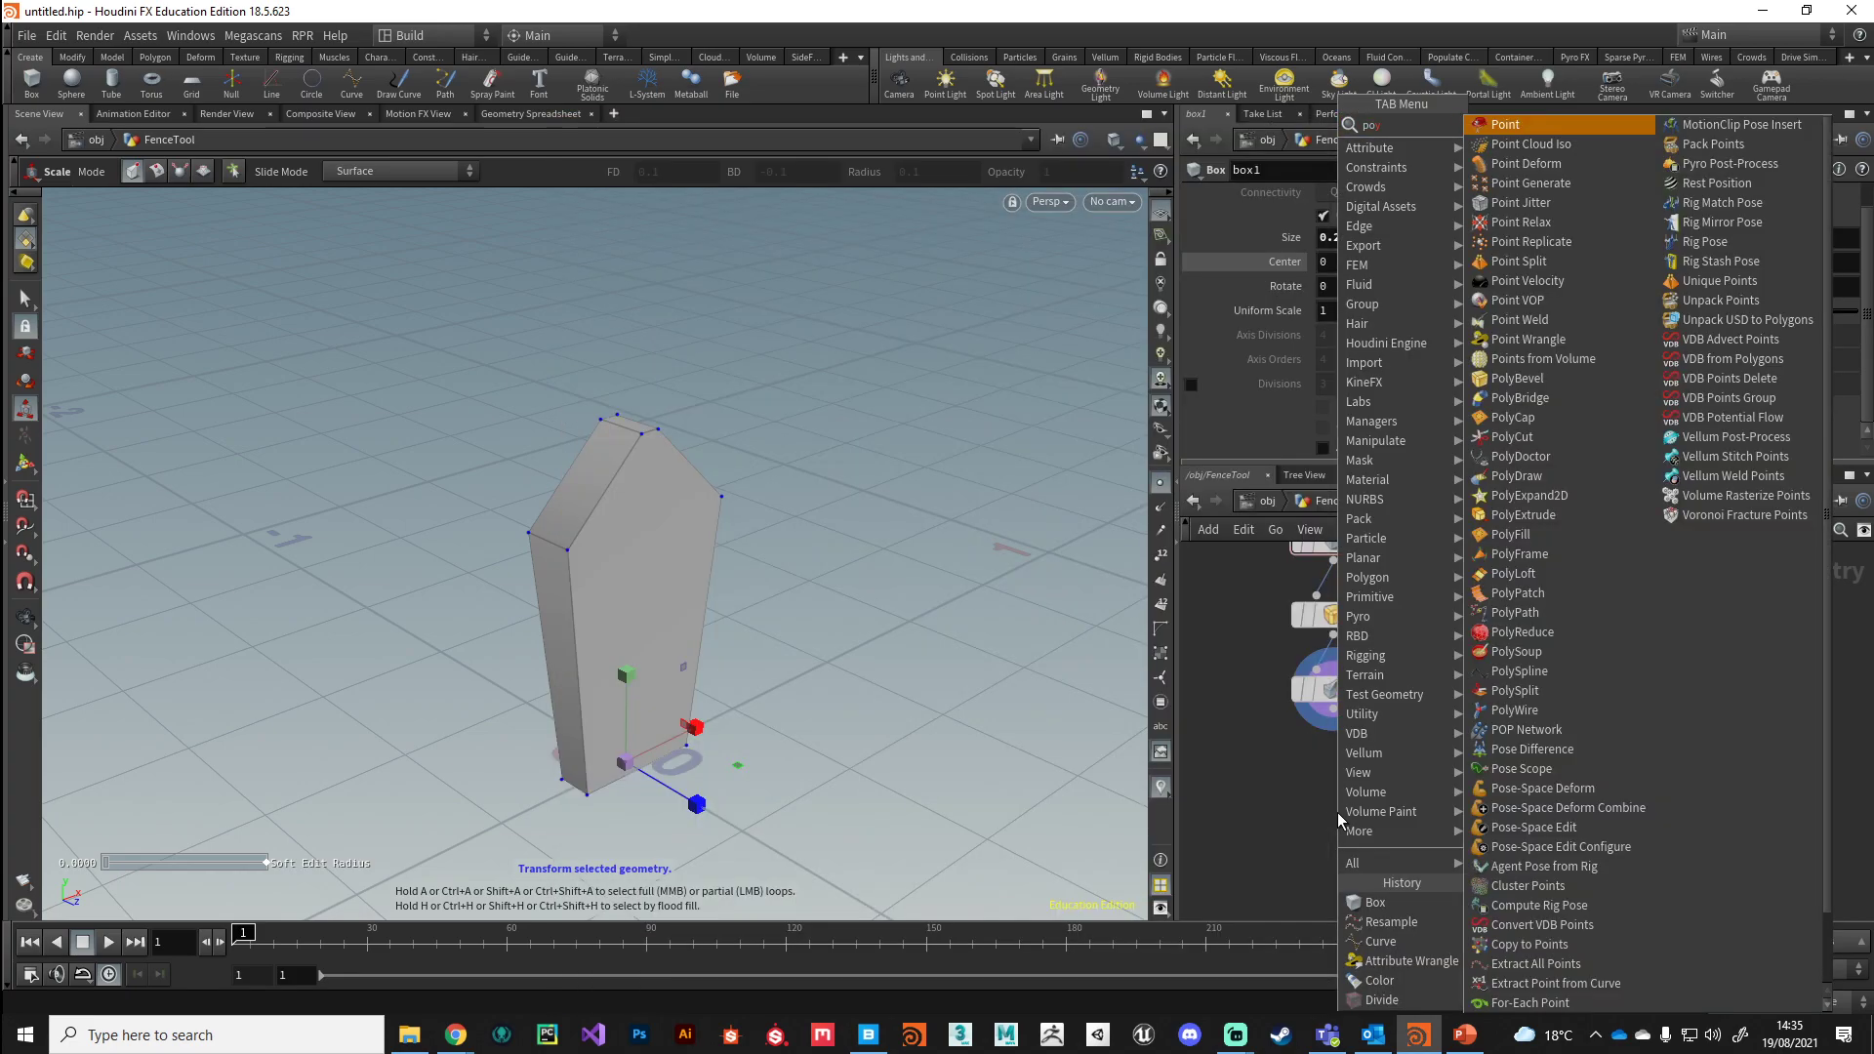
pyautogui.press('BackSpace')
pyautogui.press('BackSpace')
pyautogui.press('Escape')
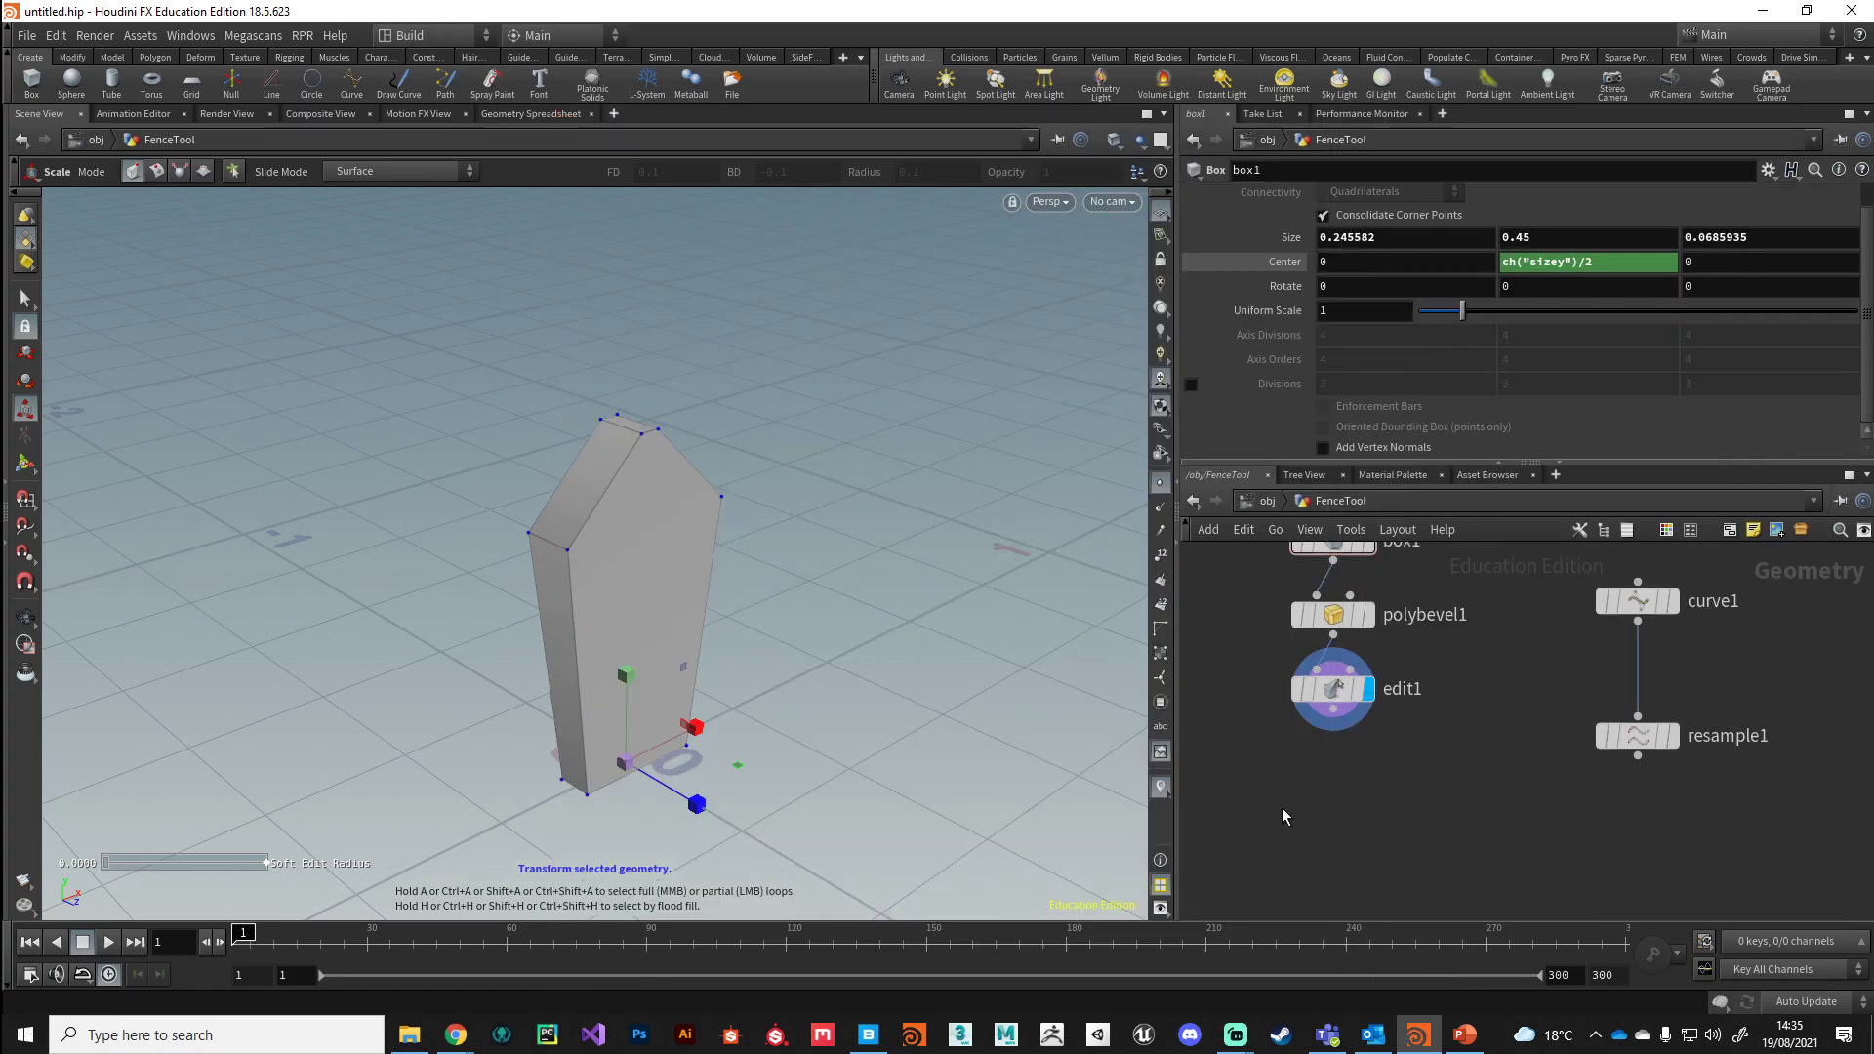
# - Add a second PolyBevel node, connect it after the edit node, and display its output
pyautogui.press('Tab')
pyautogui.write('polybe')
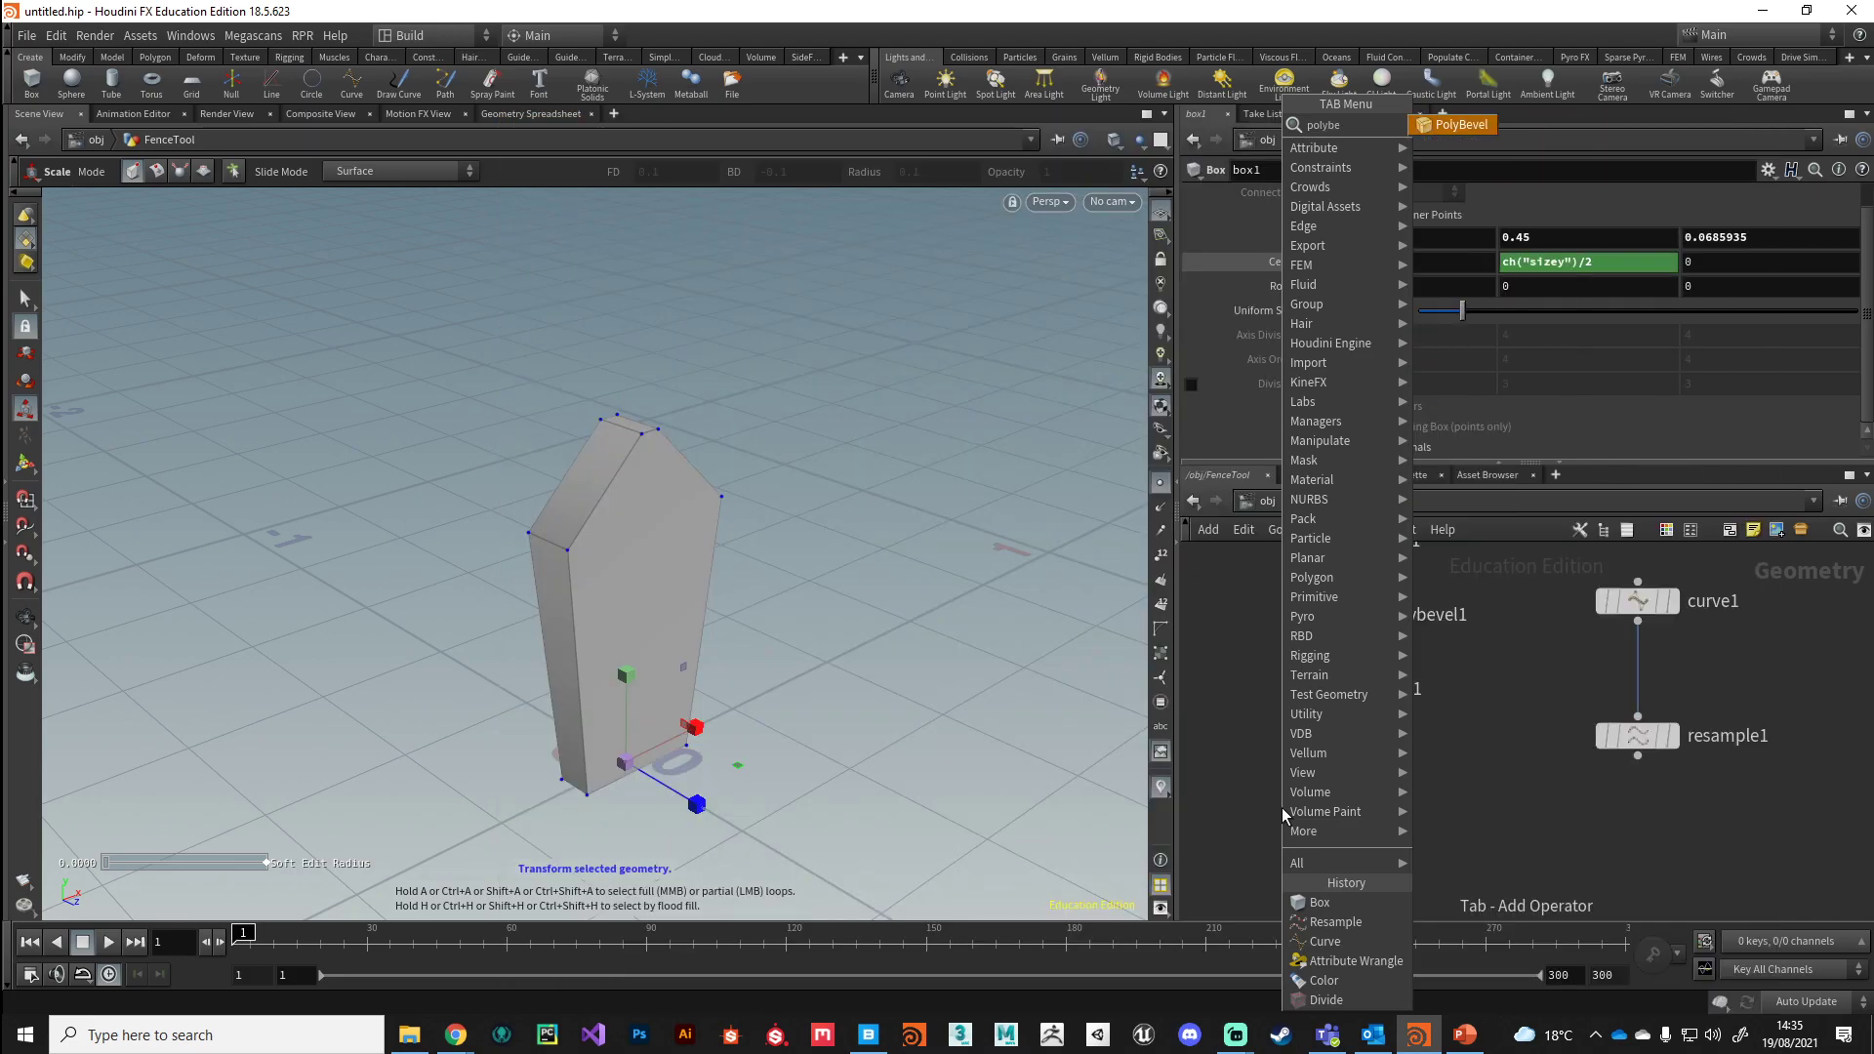
pyautogui.press('Return')
pyautogui.click(1281, 806)
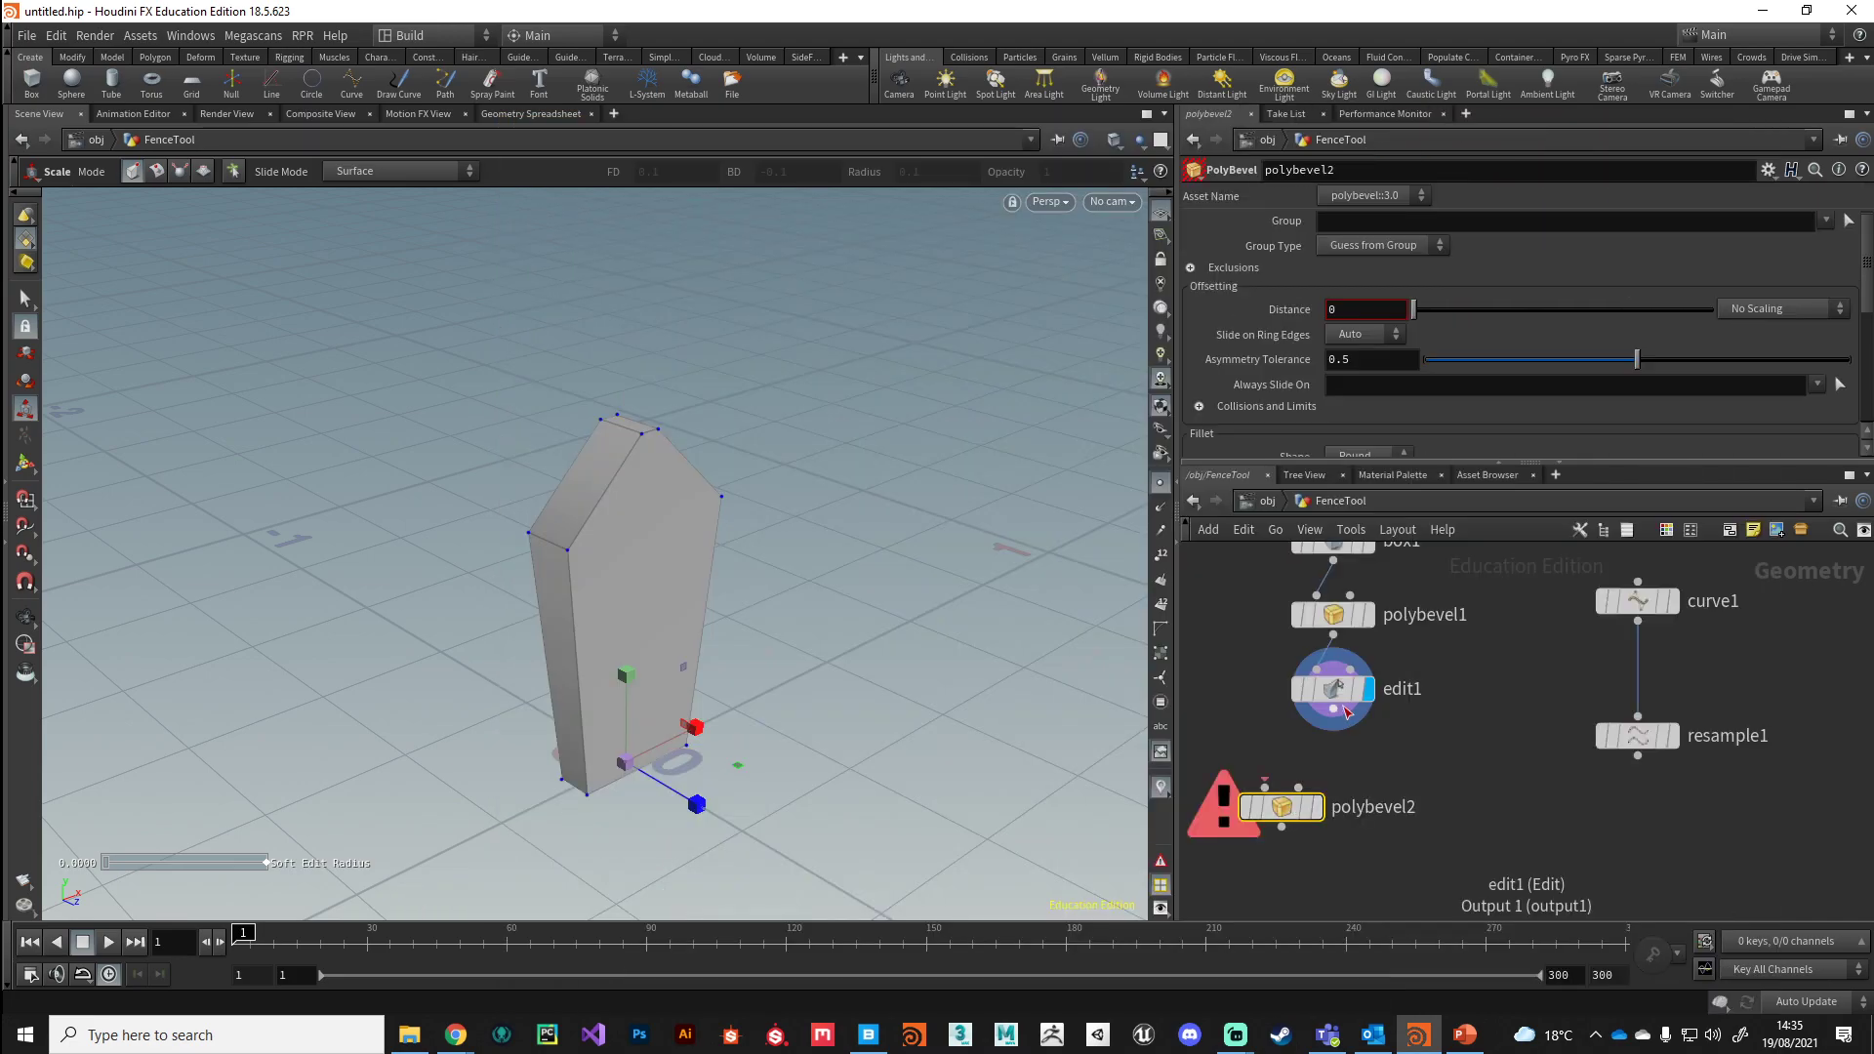
pyautogui.click(1334, 710)
pyautogui.click(1265, 785)
pyautogui.moveTo(1275, 808); pyautogui.dragTo(1328, 778)
pyautogui.press('r')
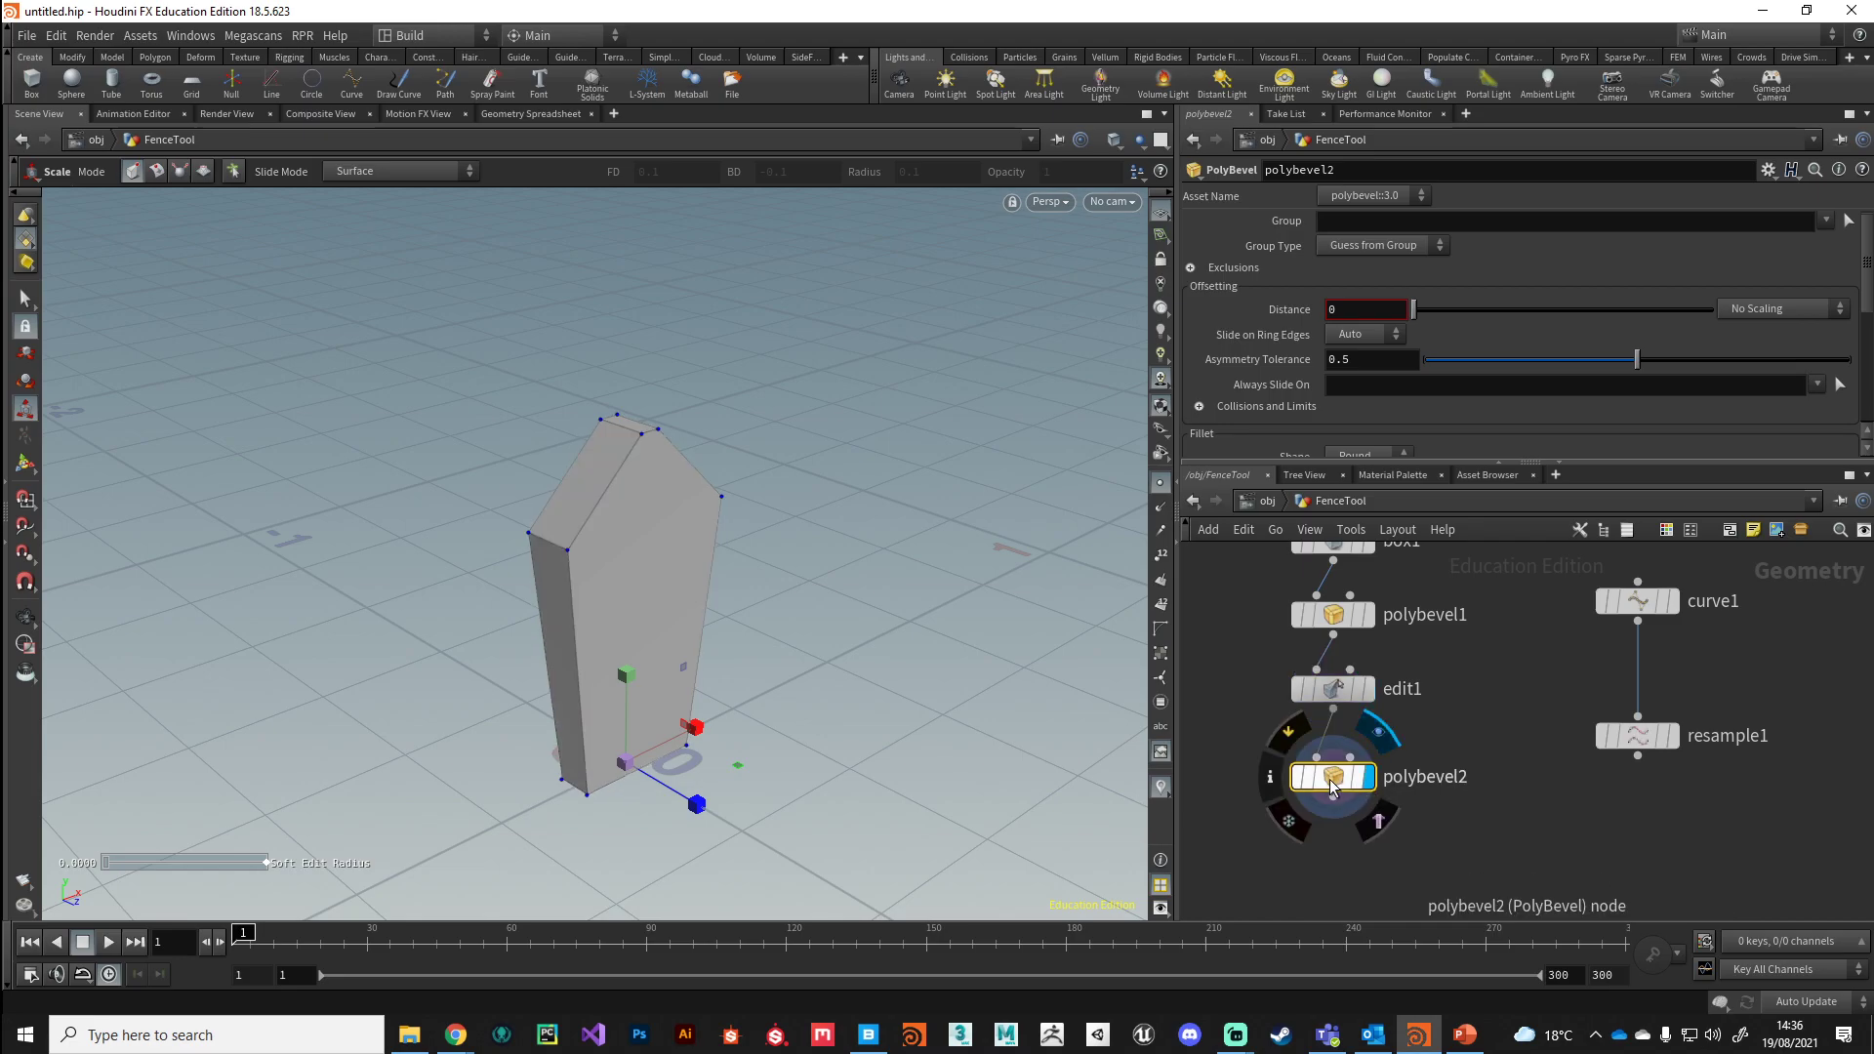
pyautogui.click(1330, 781)
# - Set the second PolyBevel's distance to 0.006 to soften all the plank's edges
pyautogui.moveTo(1348, 309); pyautogui.dragTo(1415, 384, button='middle')
pyautogui.keyDown('alt'); pyautogui.moveTo(869, 765); pyautogui.dragTo(820, 684); pyautogui.keyUp('alt')
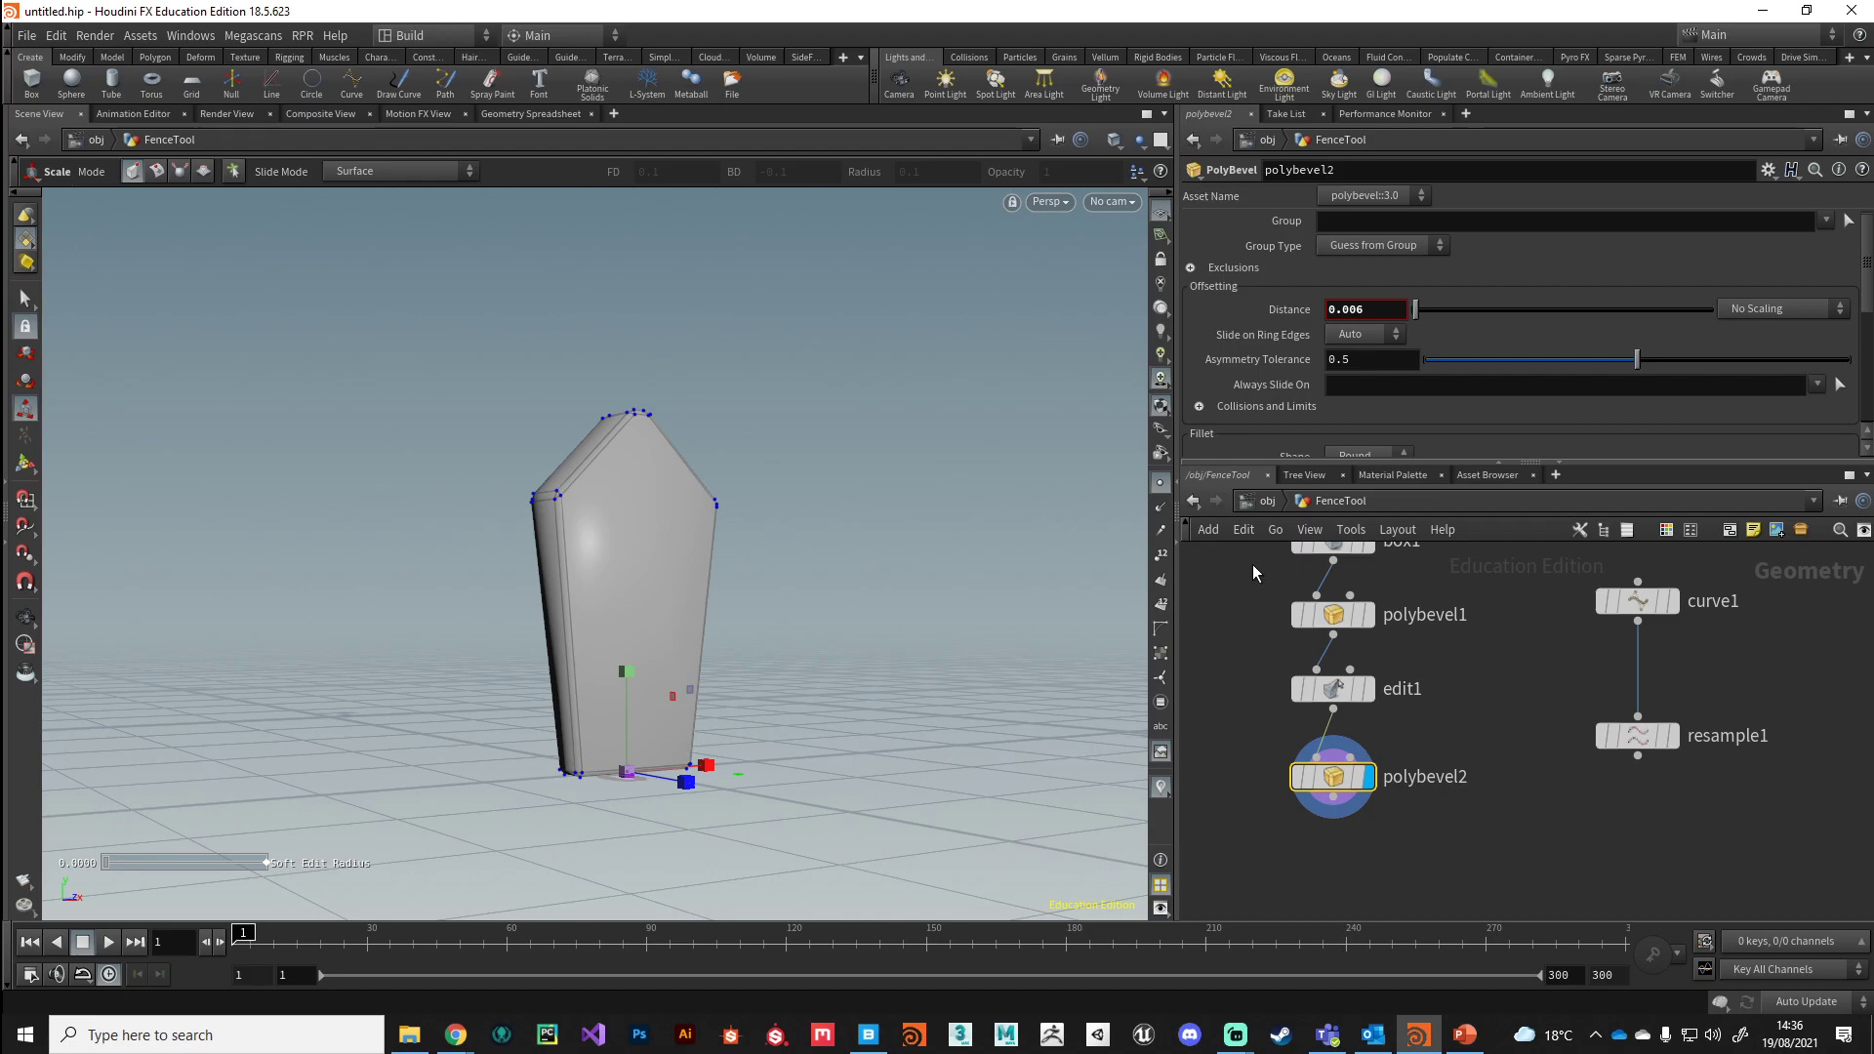
pyautogui.moveTo(1252, 564); pyautogui.dragTo(1279, 612, button='middle')
pyautogui.keyDown('alt'); pyautogui.moveTo(921, 683); pyautogui.dragTo(954, 732); pyautogui.keyUp('alt')
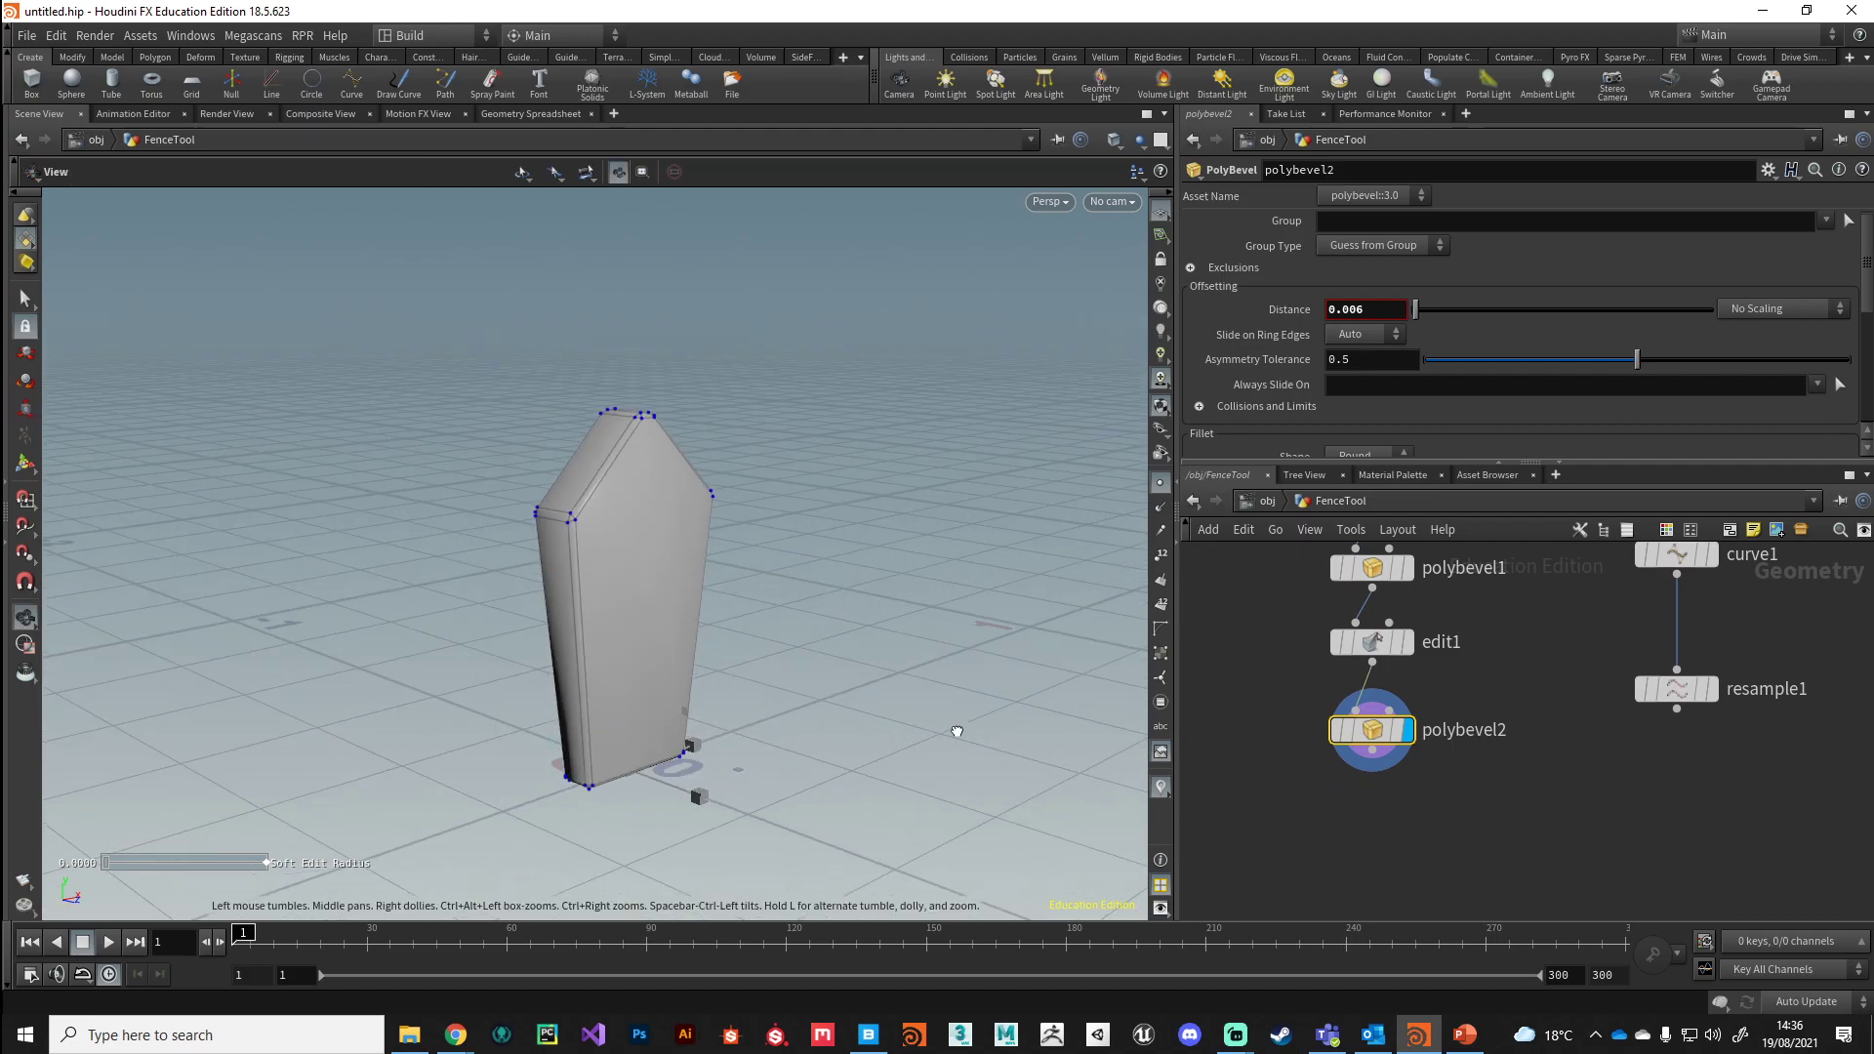
# - Add a Normal node, connect it after the second PolyBevel, and display its output
pyautogui.press('Tab')
pyautogui.write('normal')
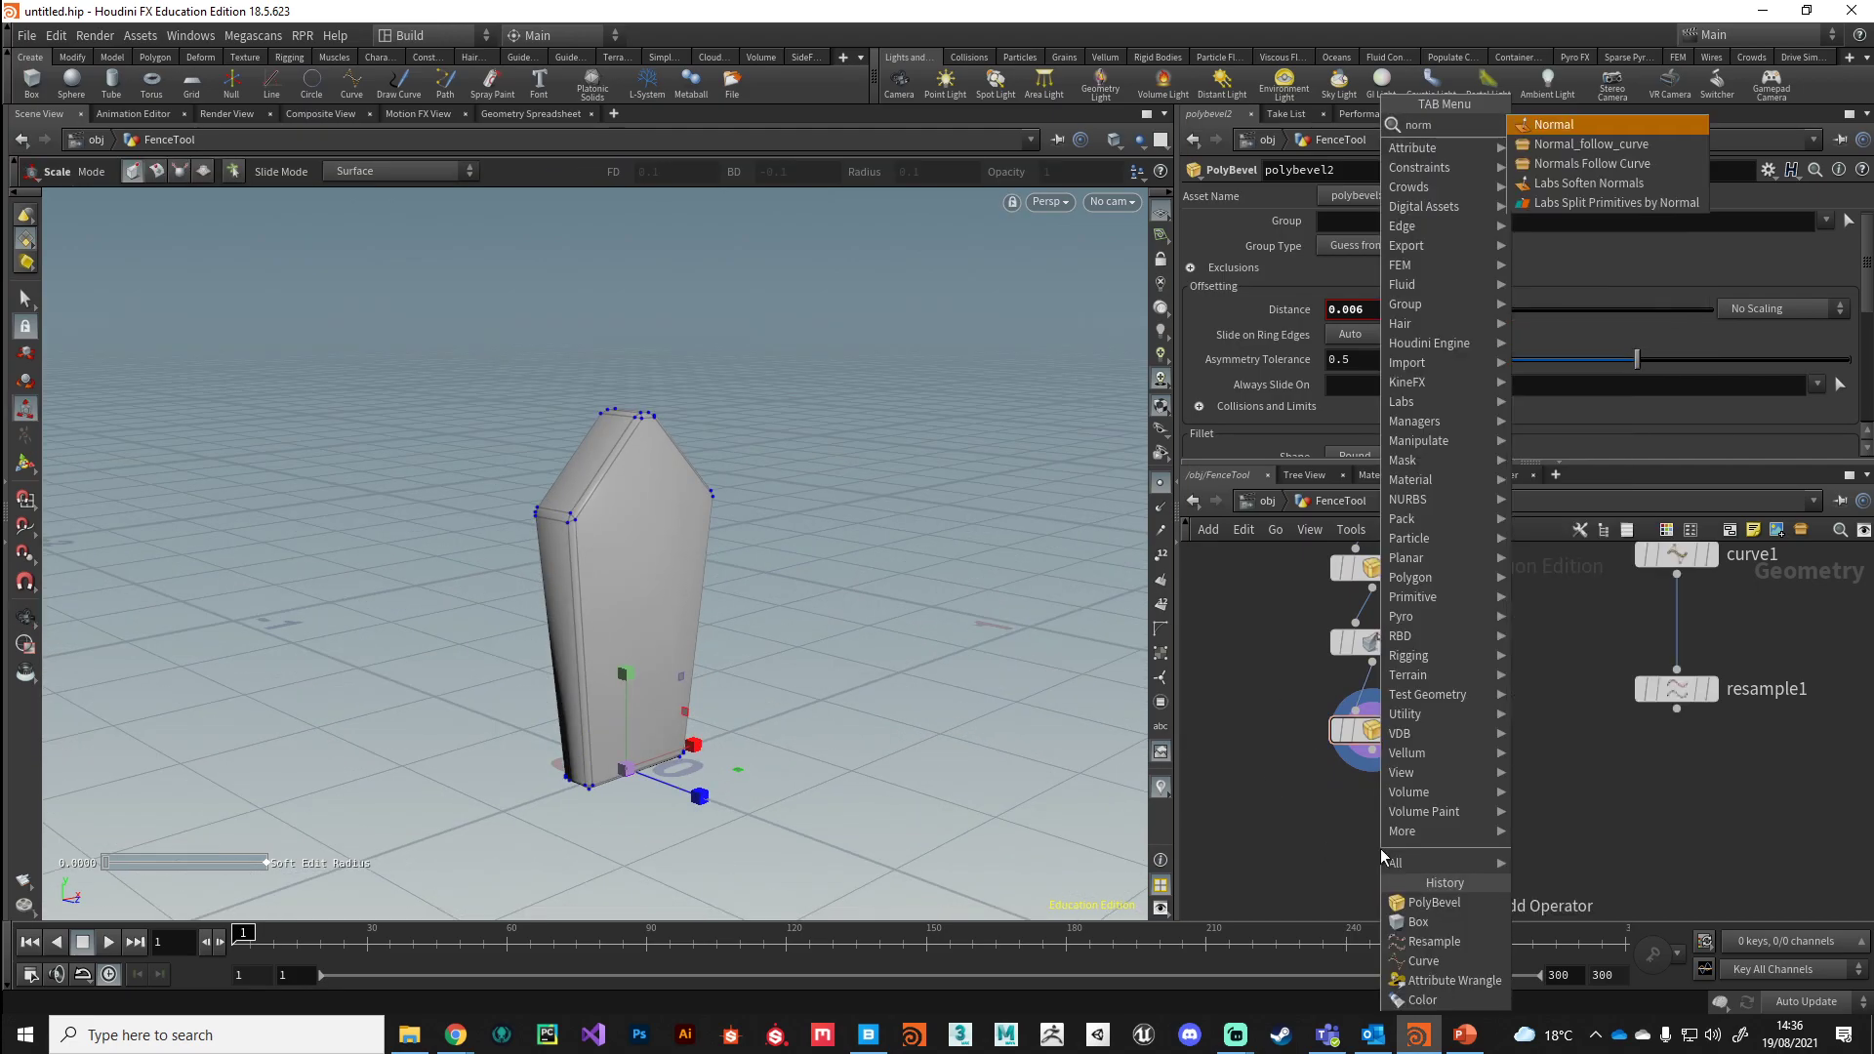
pyautogui.press('Return')
pyautogui.click(1376, 851)
pyautogui.click(1373, 750)
pyautogui.click(1372, 827)
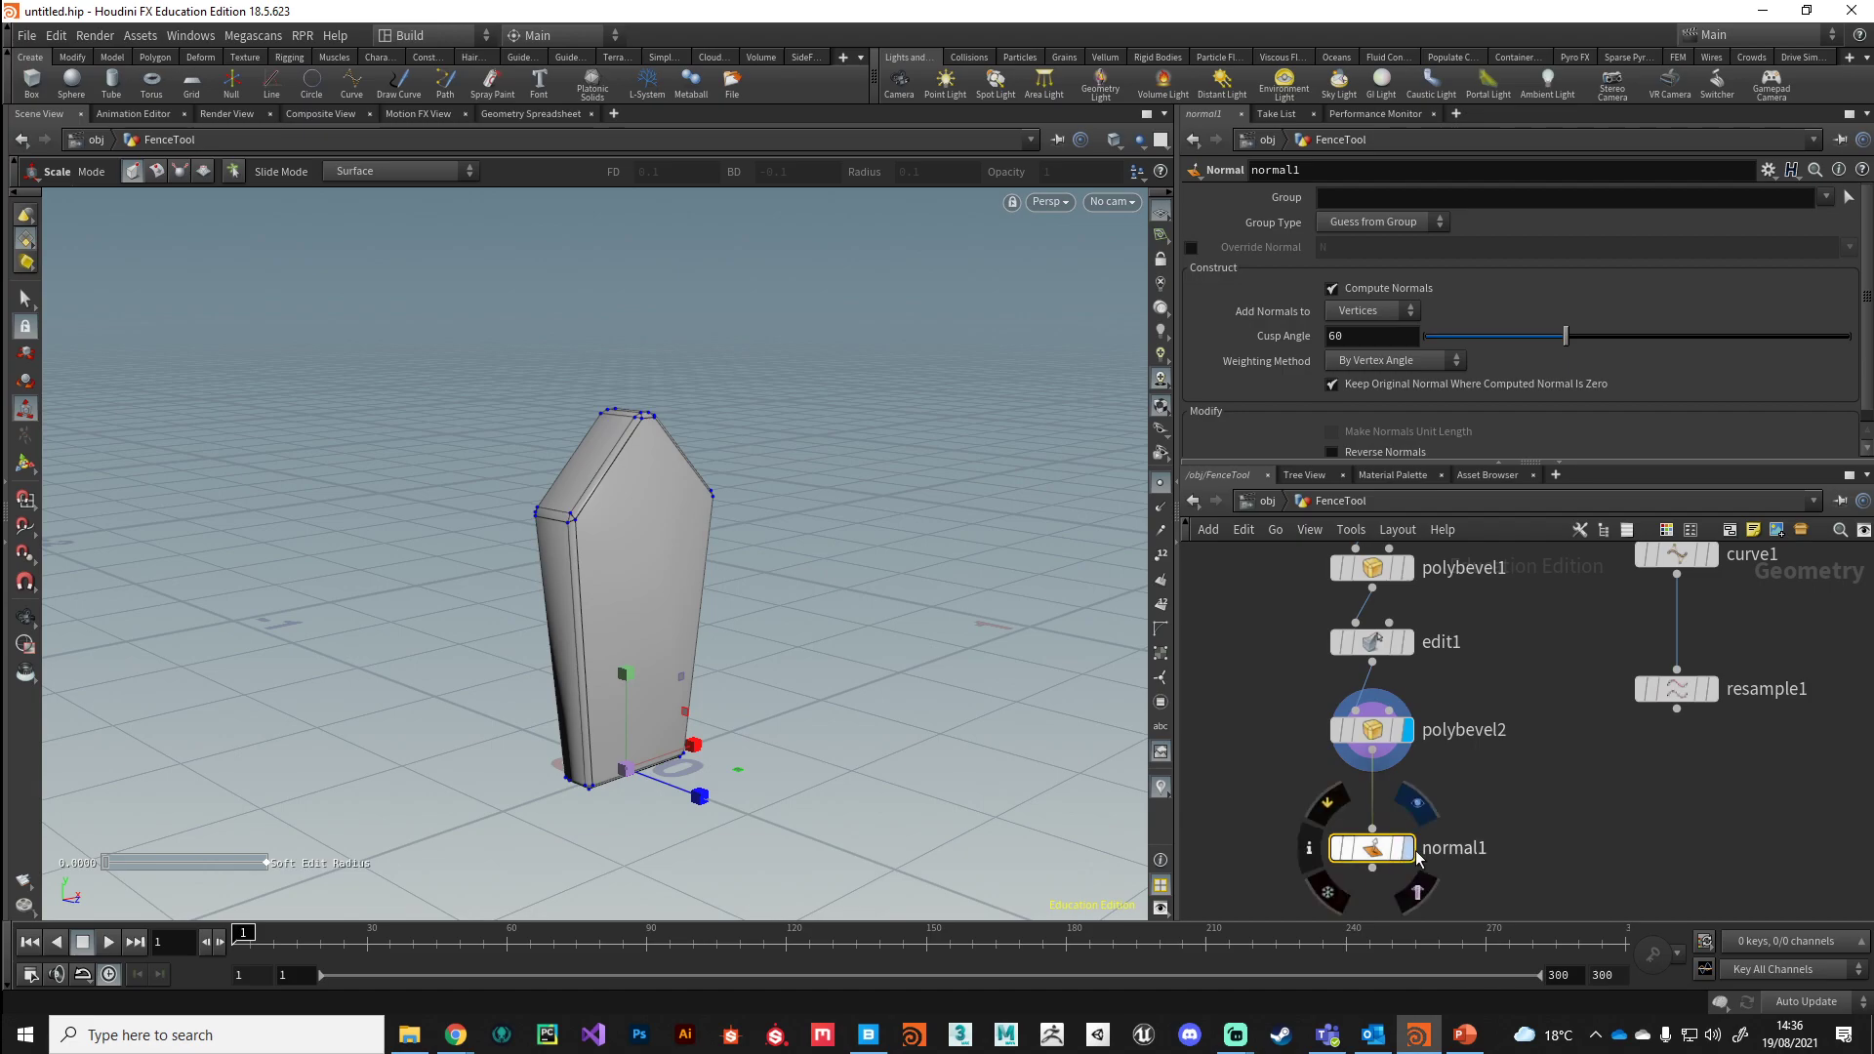
pyautogui.click(1407, 847)
pyautogui.moveTo(1396, 859); pyautogui.dragTo(1396, 820)
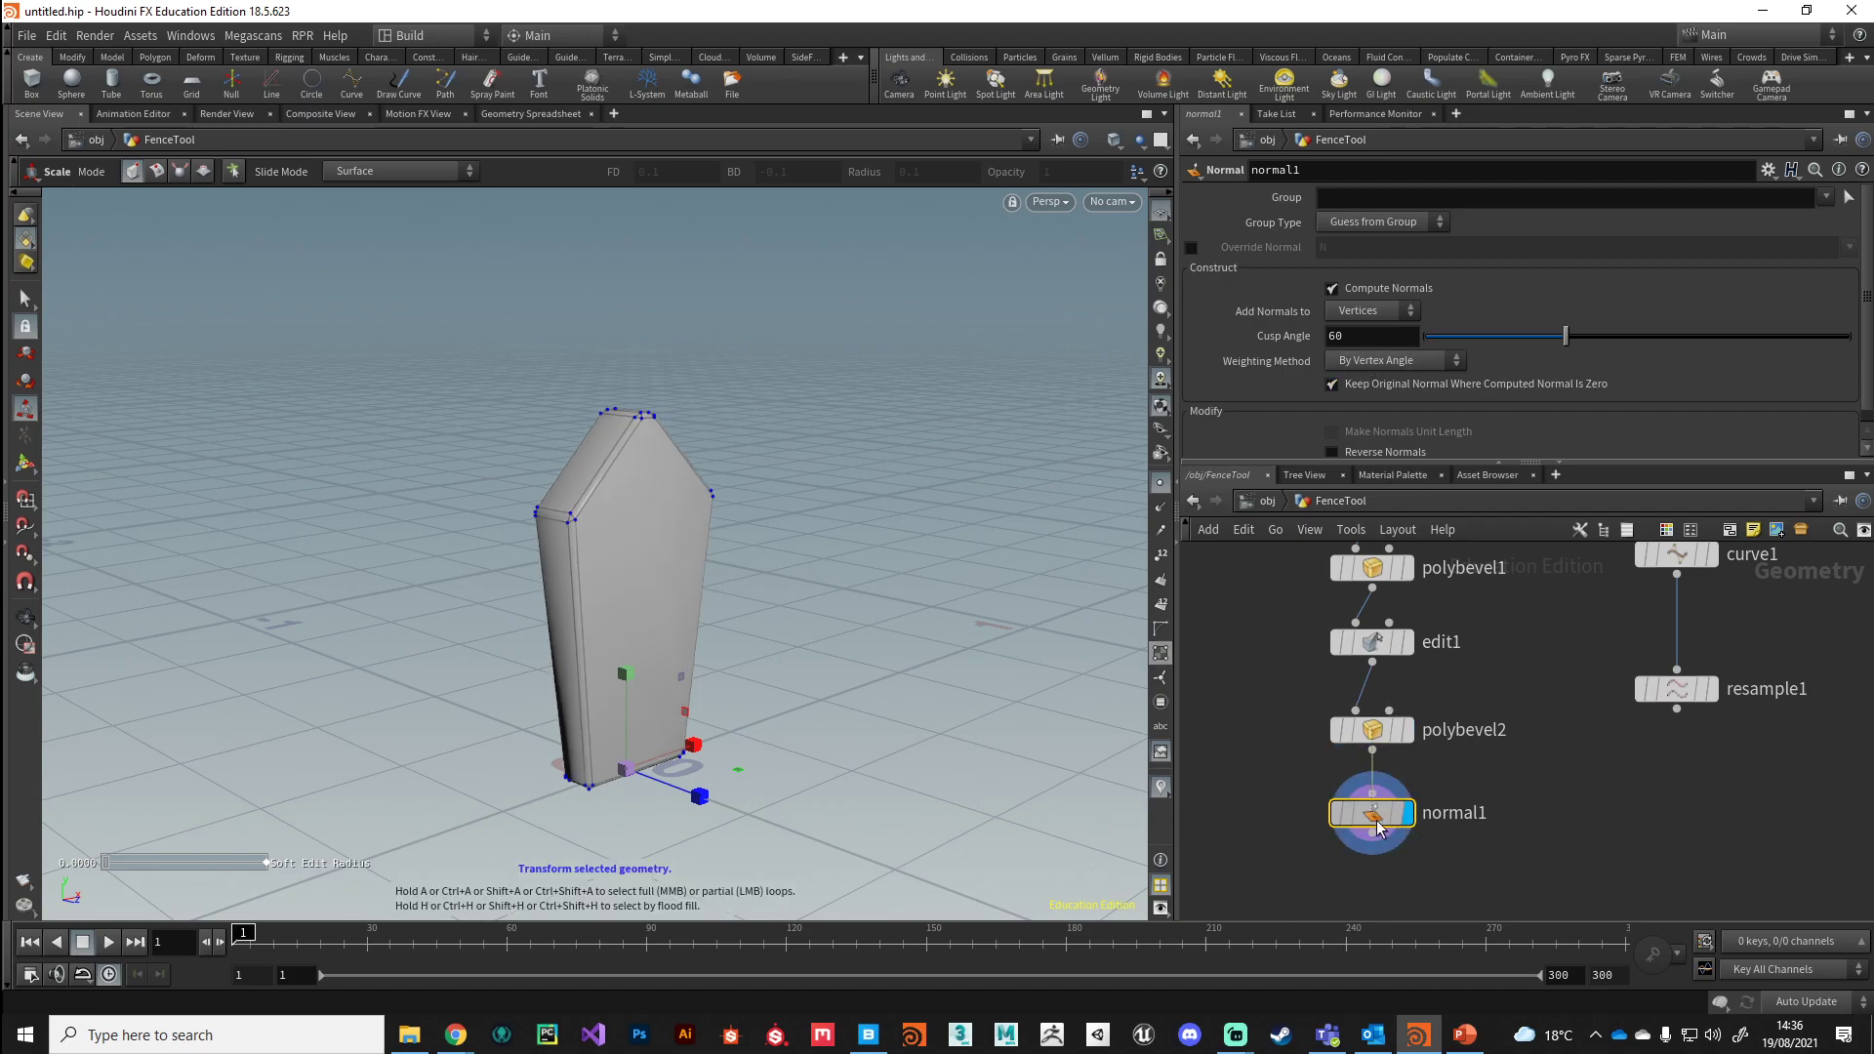
# - Weight the computed normals By Face Area, and hide the points and wireframe in the viewport
pyautogui.click(1371, 361)
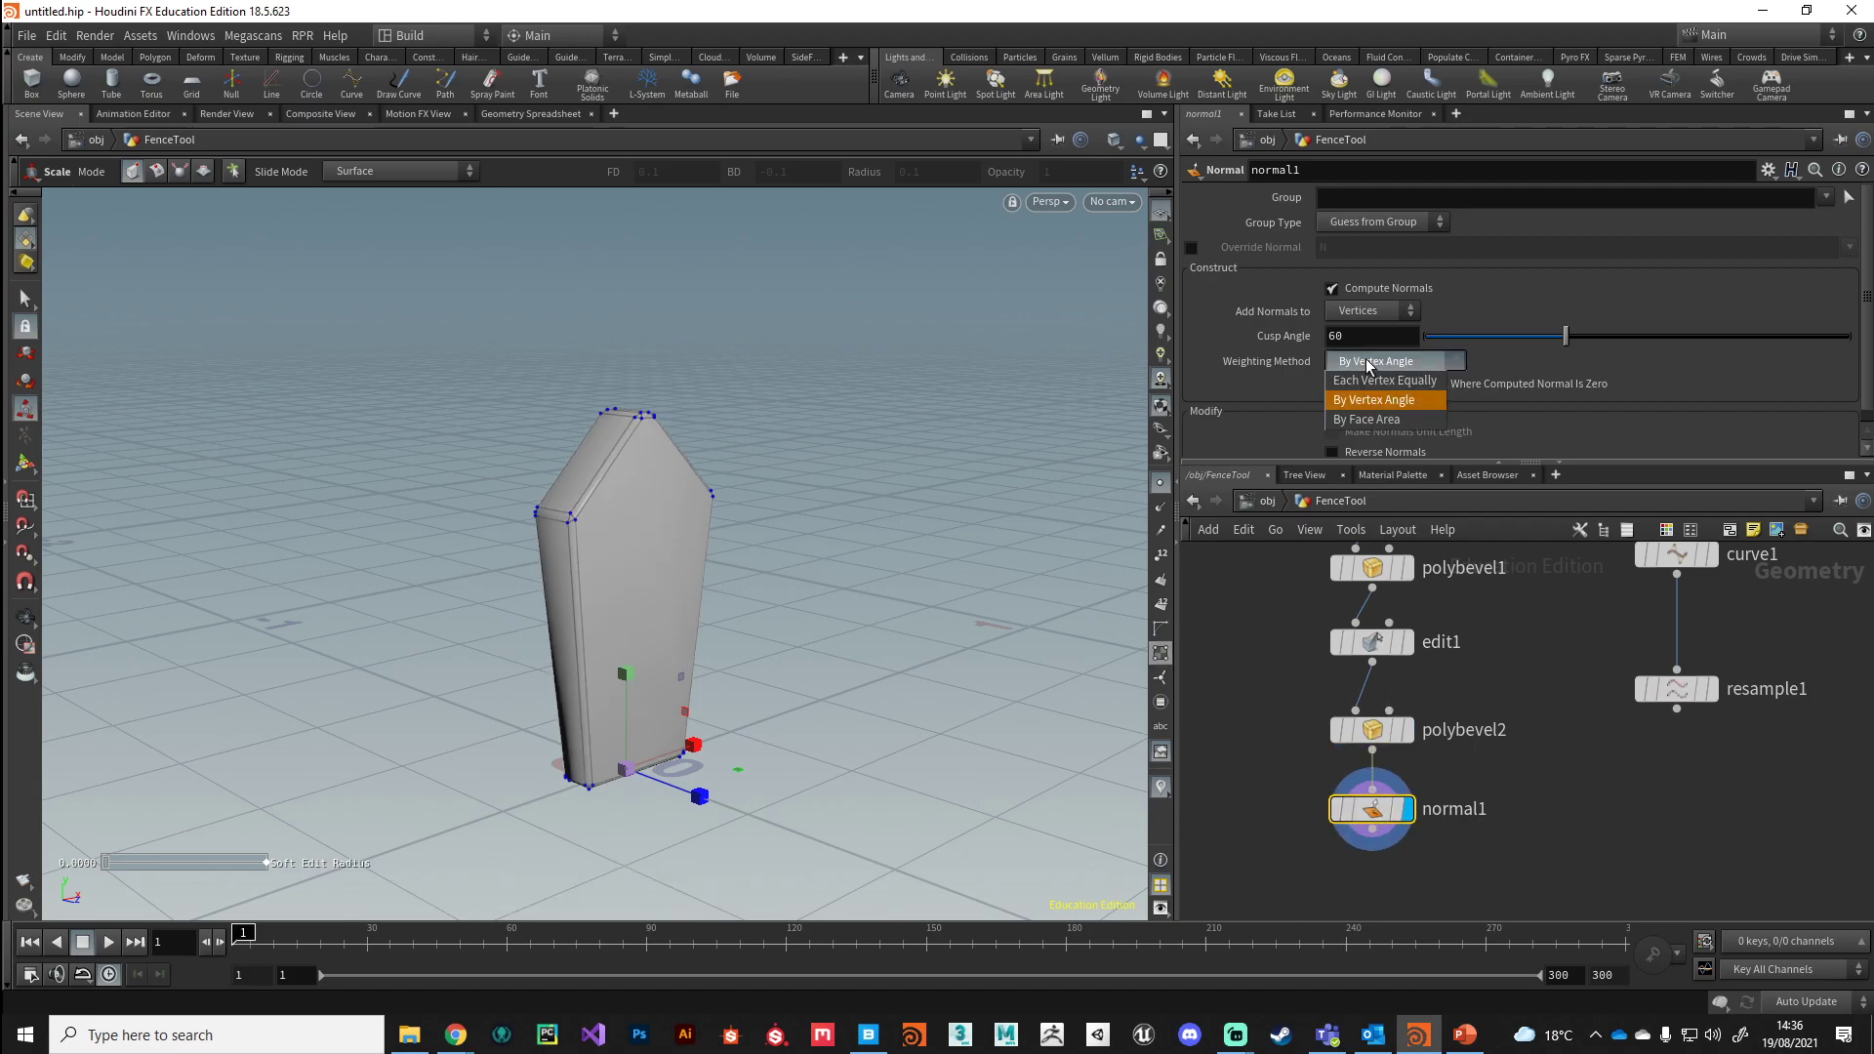
pyautogui.click(1367, 420)
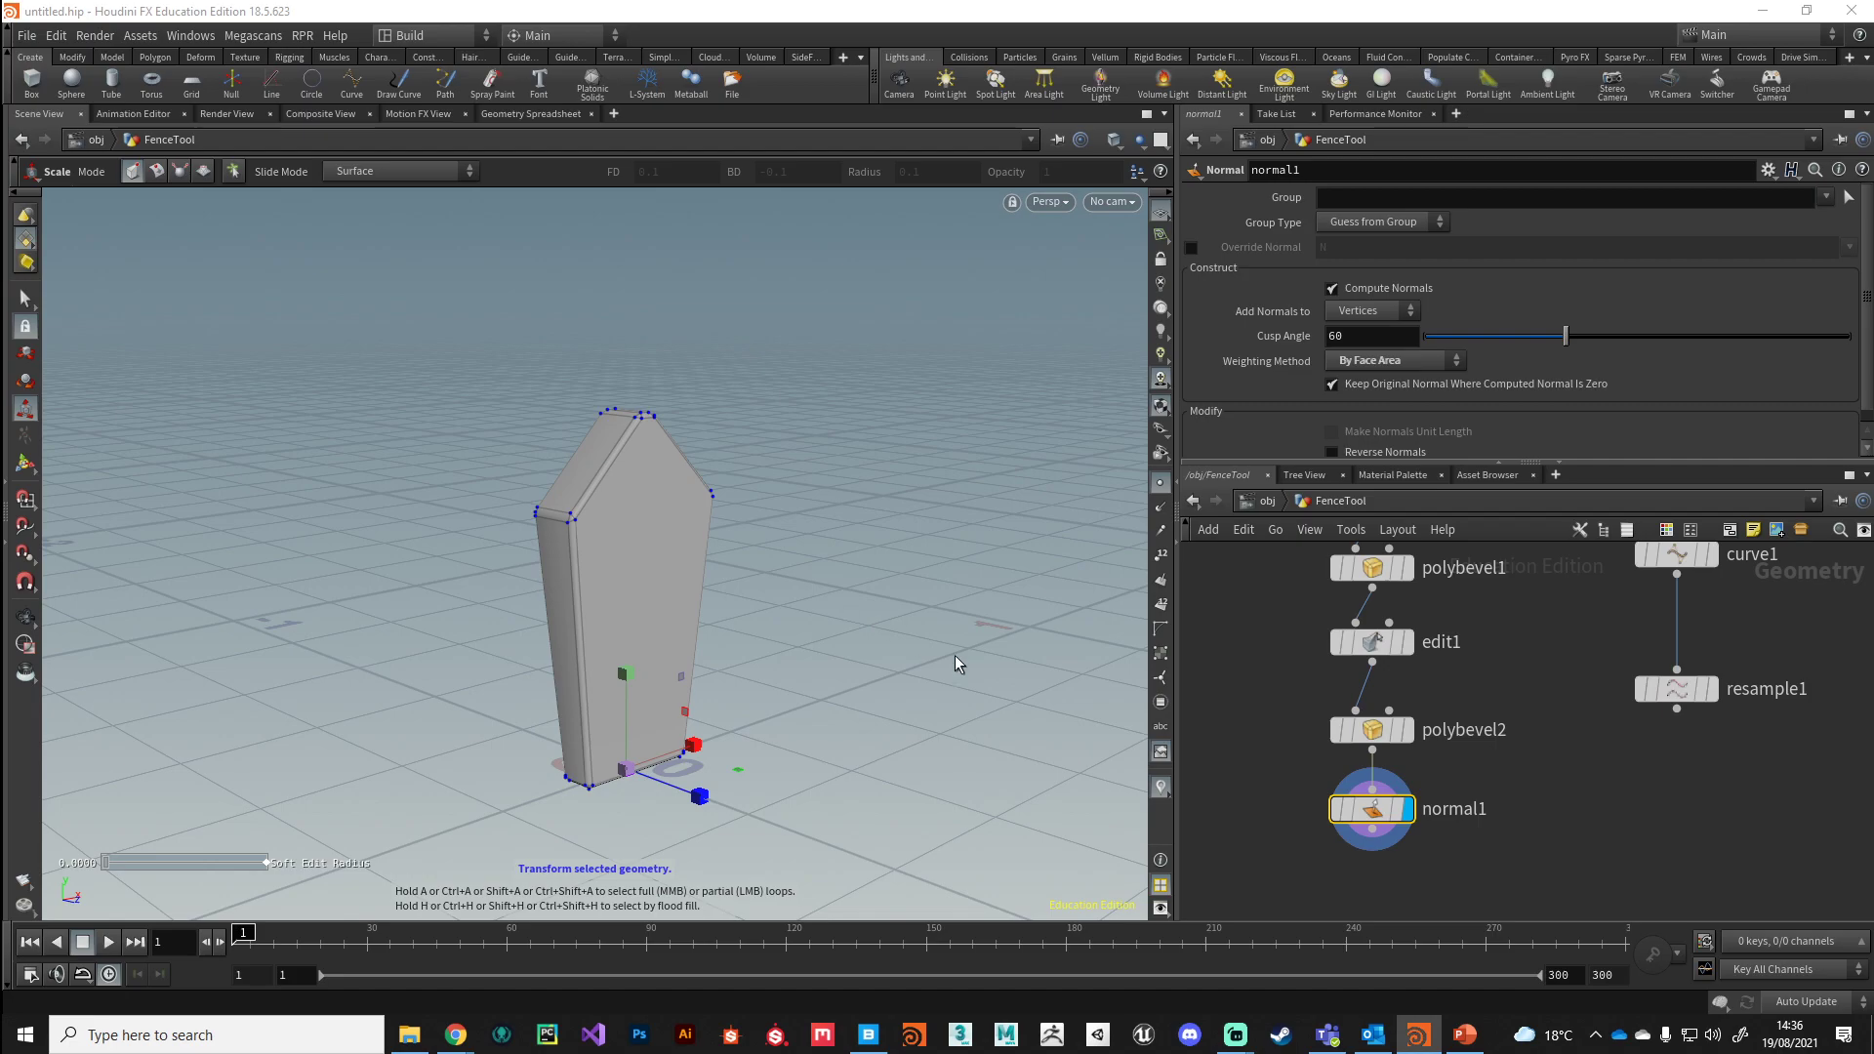
pyautogui.click(1161, 484)
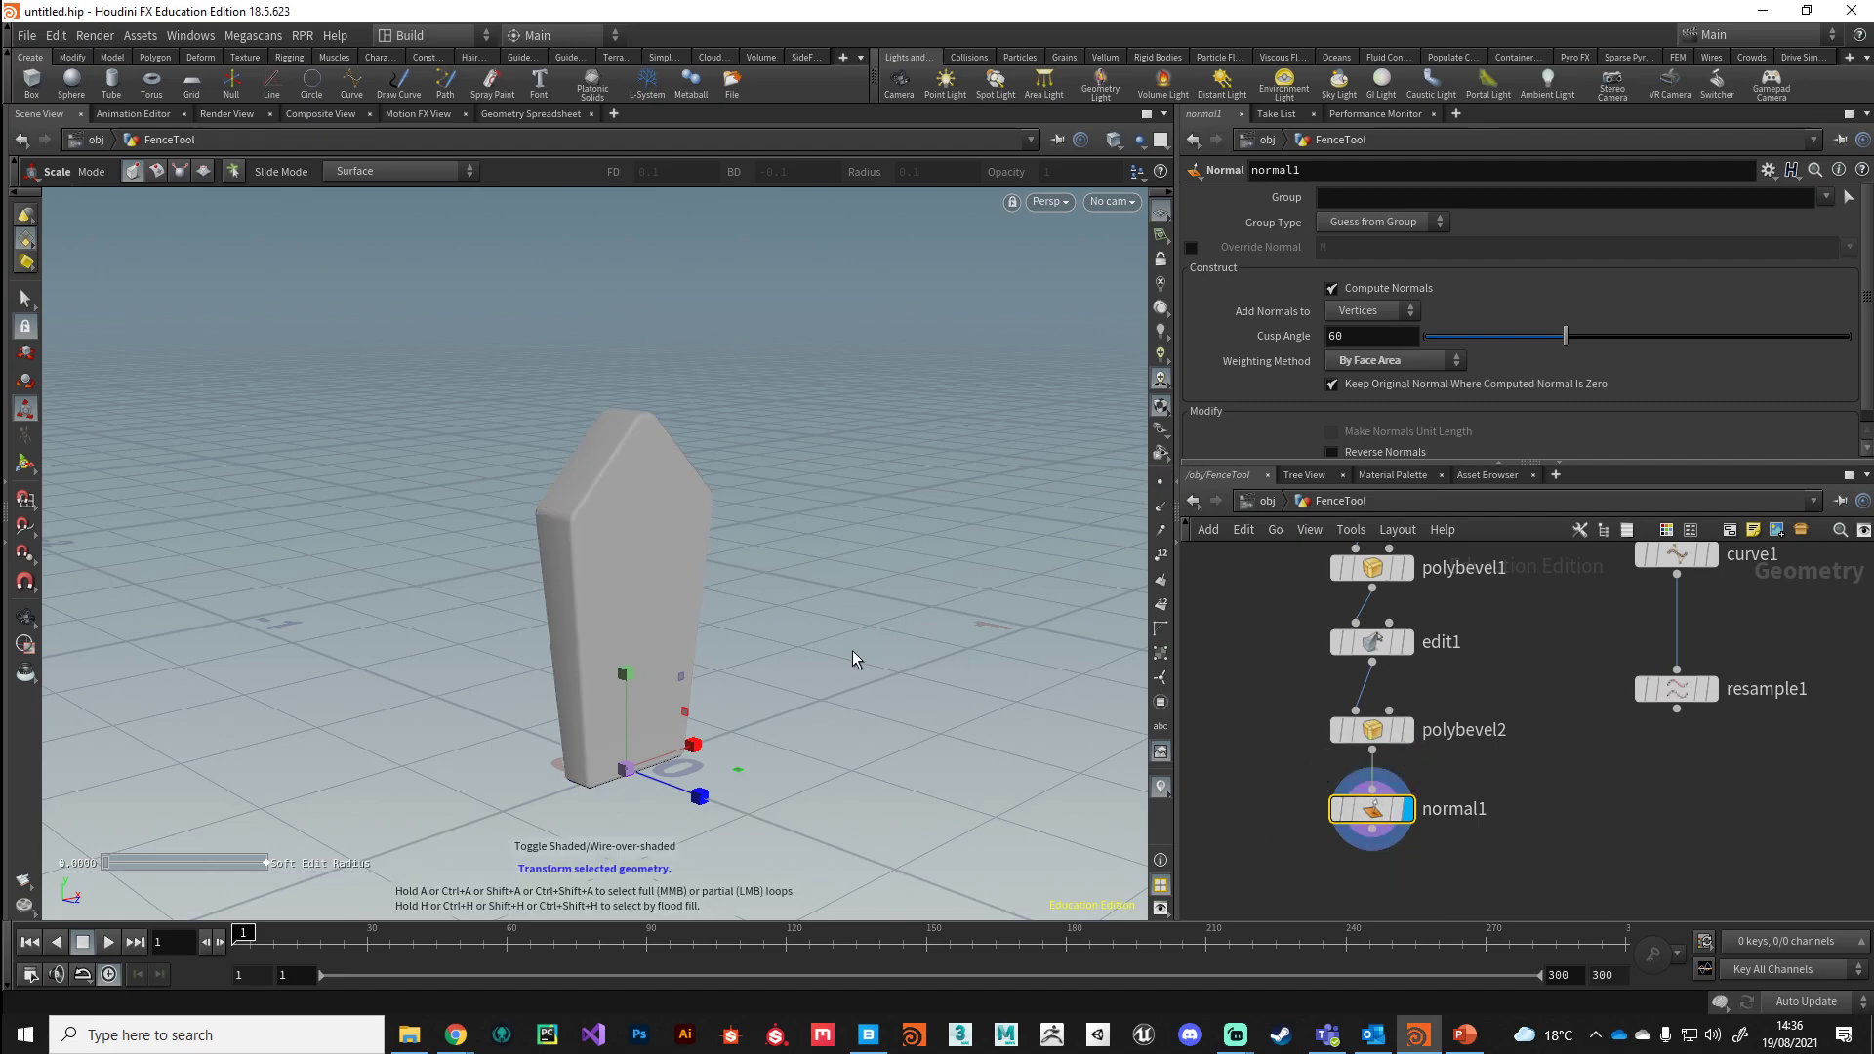
pyautogui.press('Escape')
pyautogui.moveTo(908, 728); pyautogui.dragTo(543, 767)
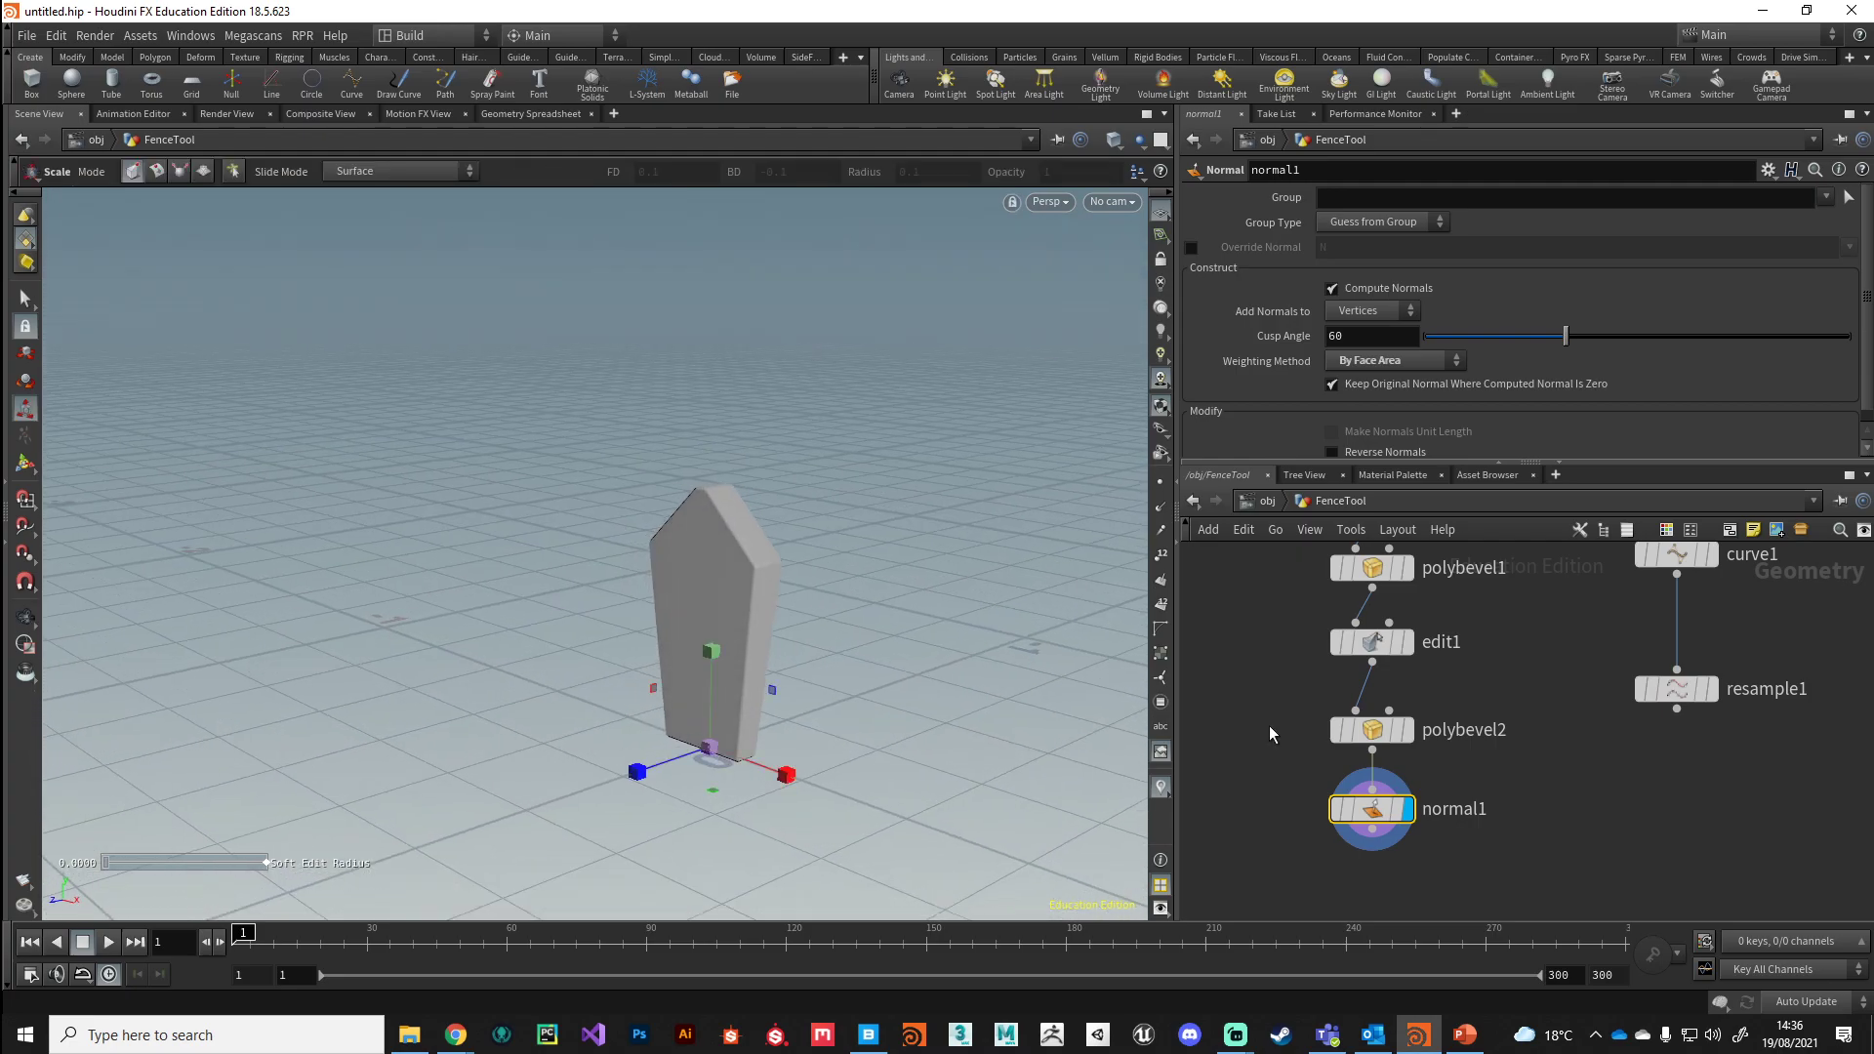
# - Collapse the five plank nodes, from the box to the Normal node, into a subnetwork
pyautogui.moveTo(1197, 624); pyautogui.dragTo(1259, 732, button='middle')
pyautogui.scroll(-1, 1252, 721)
pyautogui.moveTo(1306, 851); pyautogui.dragTo(1279, 802, button='middle')
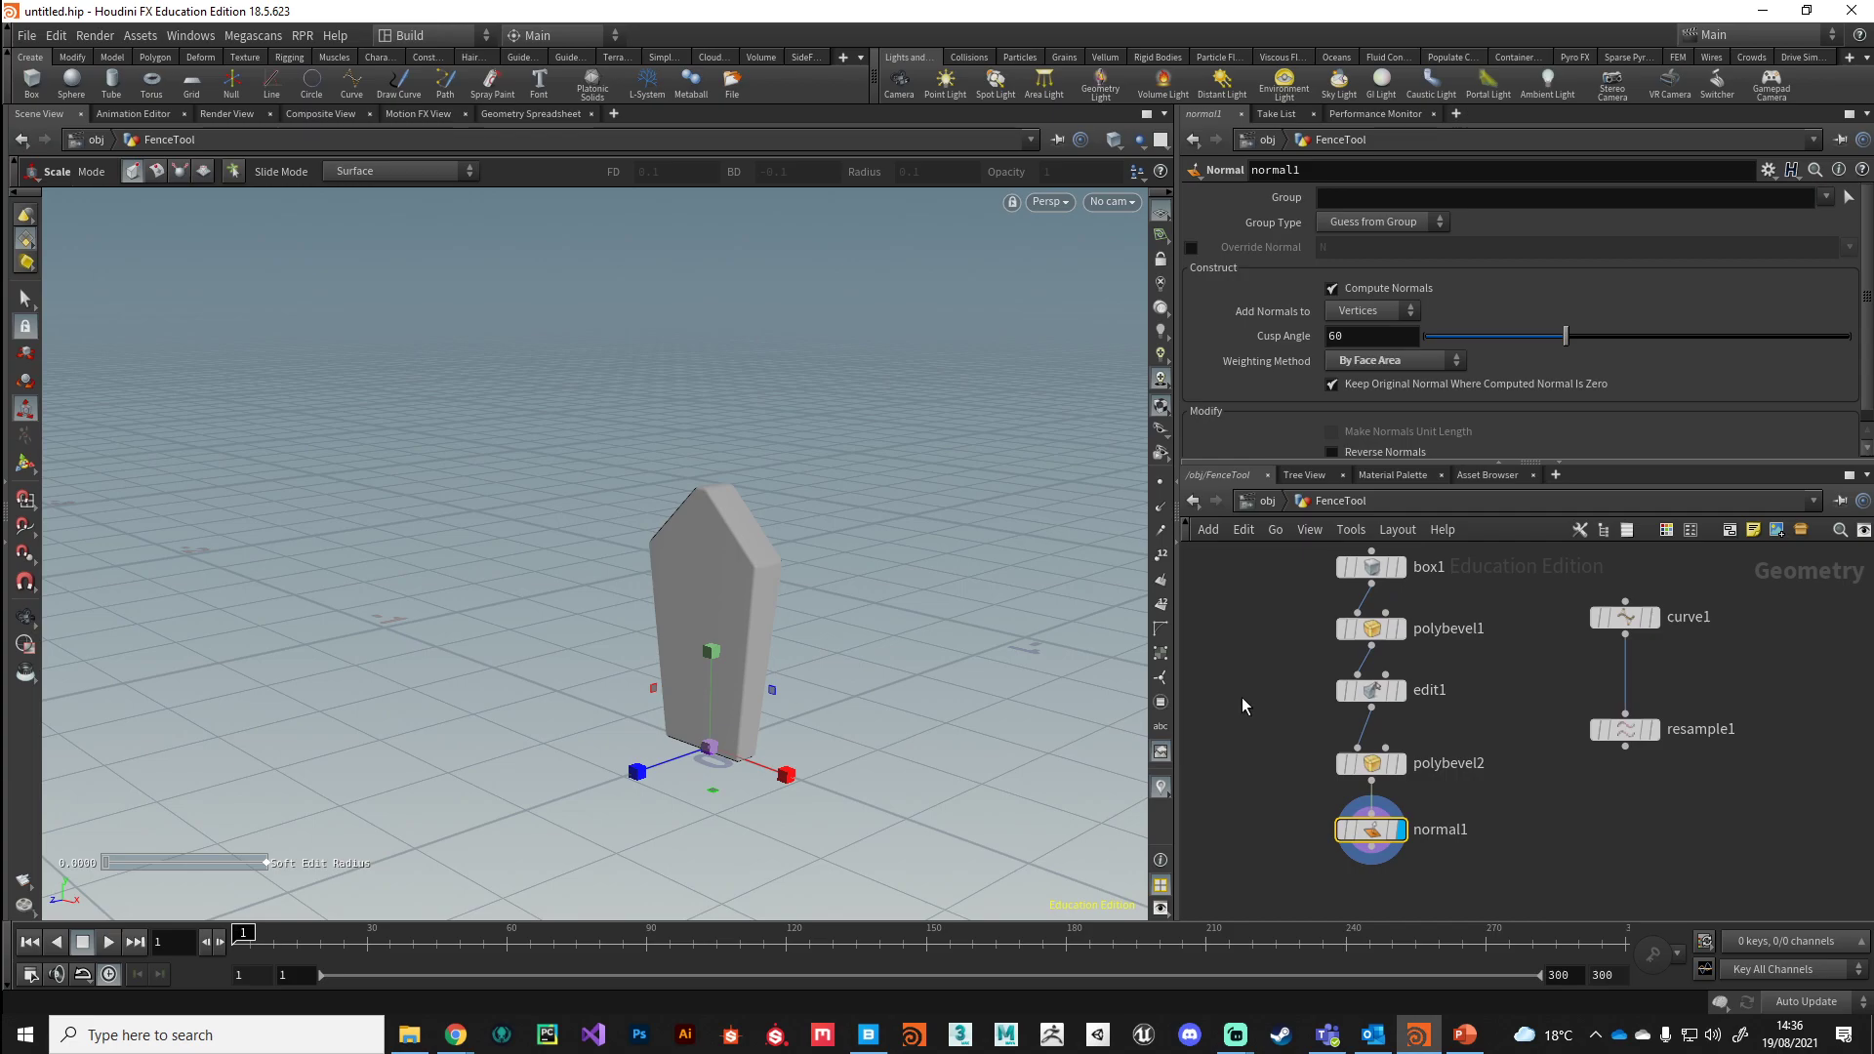
pyautogui.moveTo(1248, 707); pyautogui.dragTo(1263, 736, button='middle')
pyautogui.moveTo(1294, 871); pyautogui.dragTo(1298, 860, button='middle')
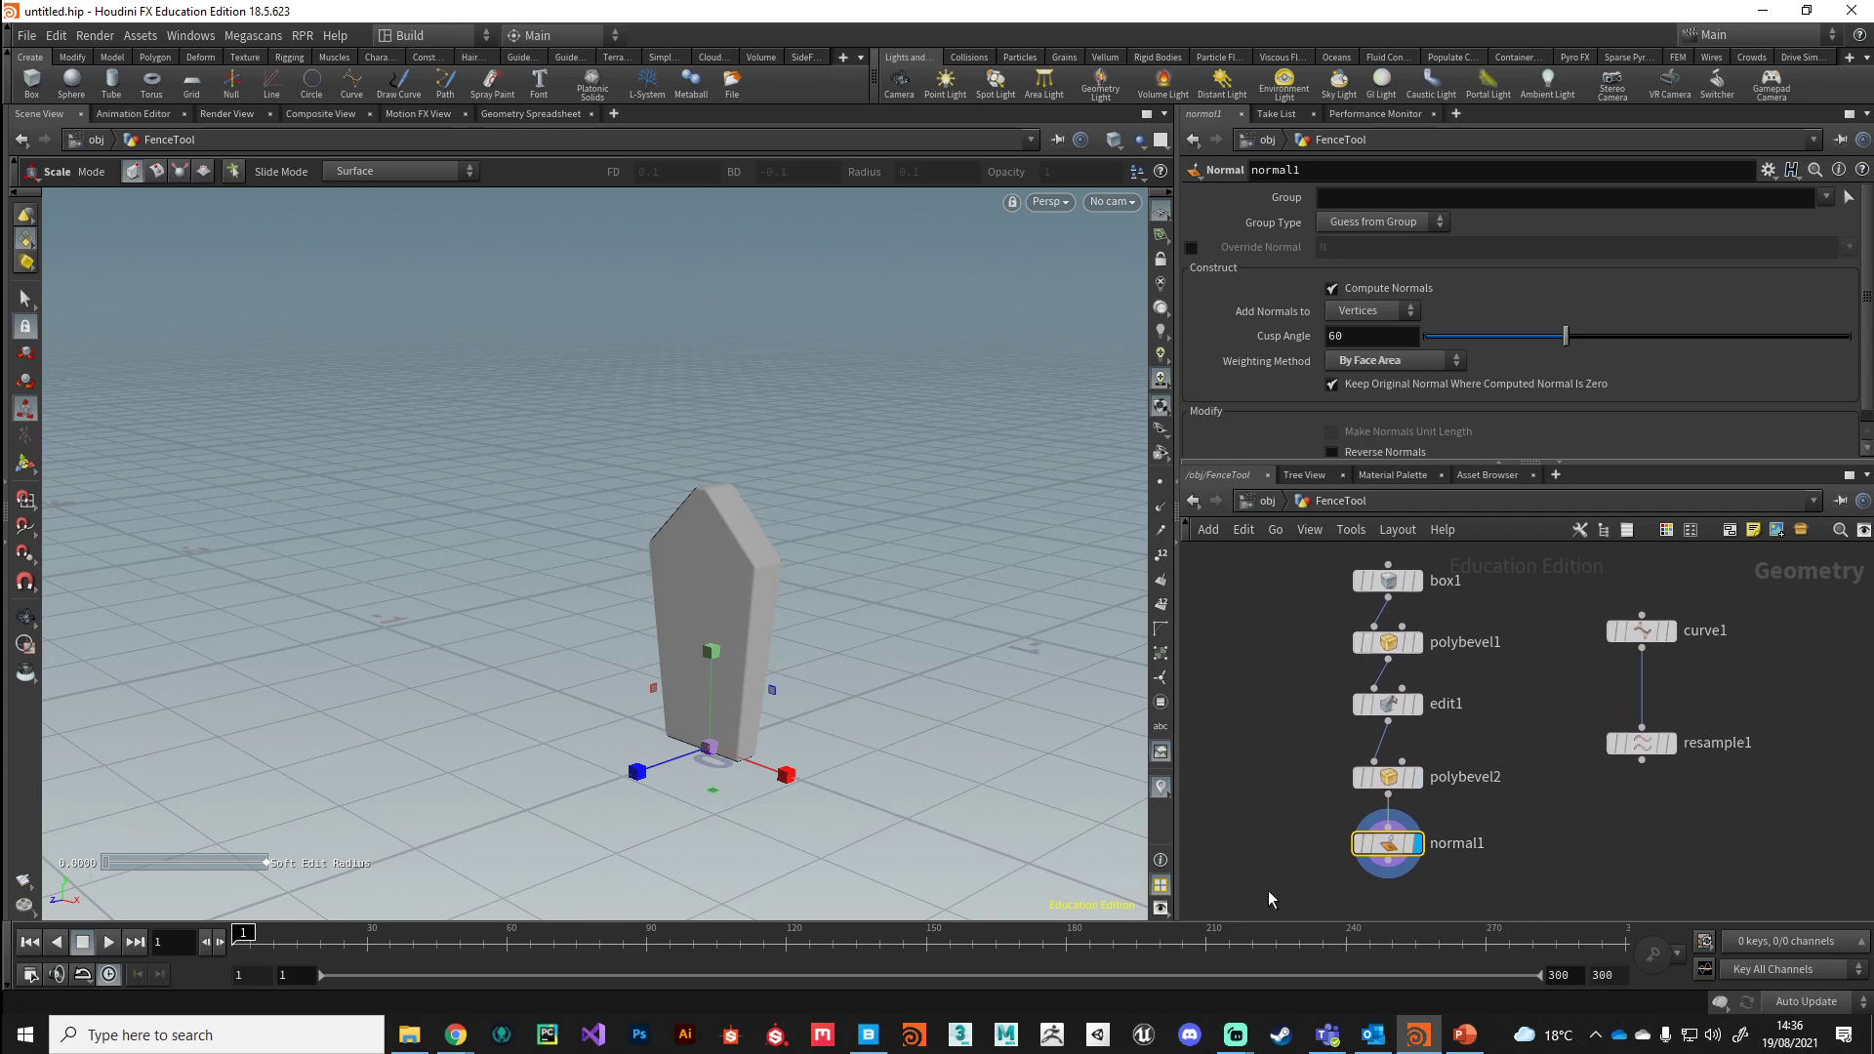
pyautogui.moveTo(1270, 890); pyautogui.dragTo(1474, 562)
pyautogui.moveTo(1268, 831); pyautogui.dragTo(1212, 772, button='middle')
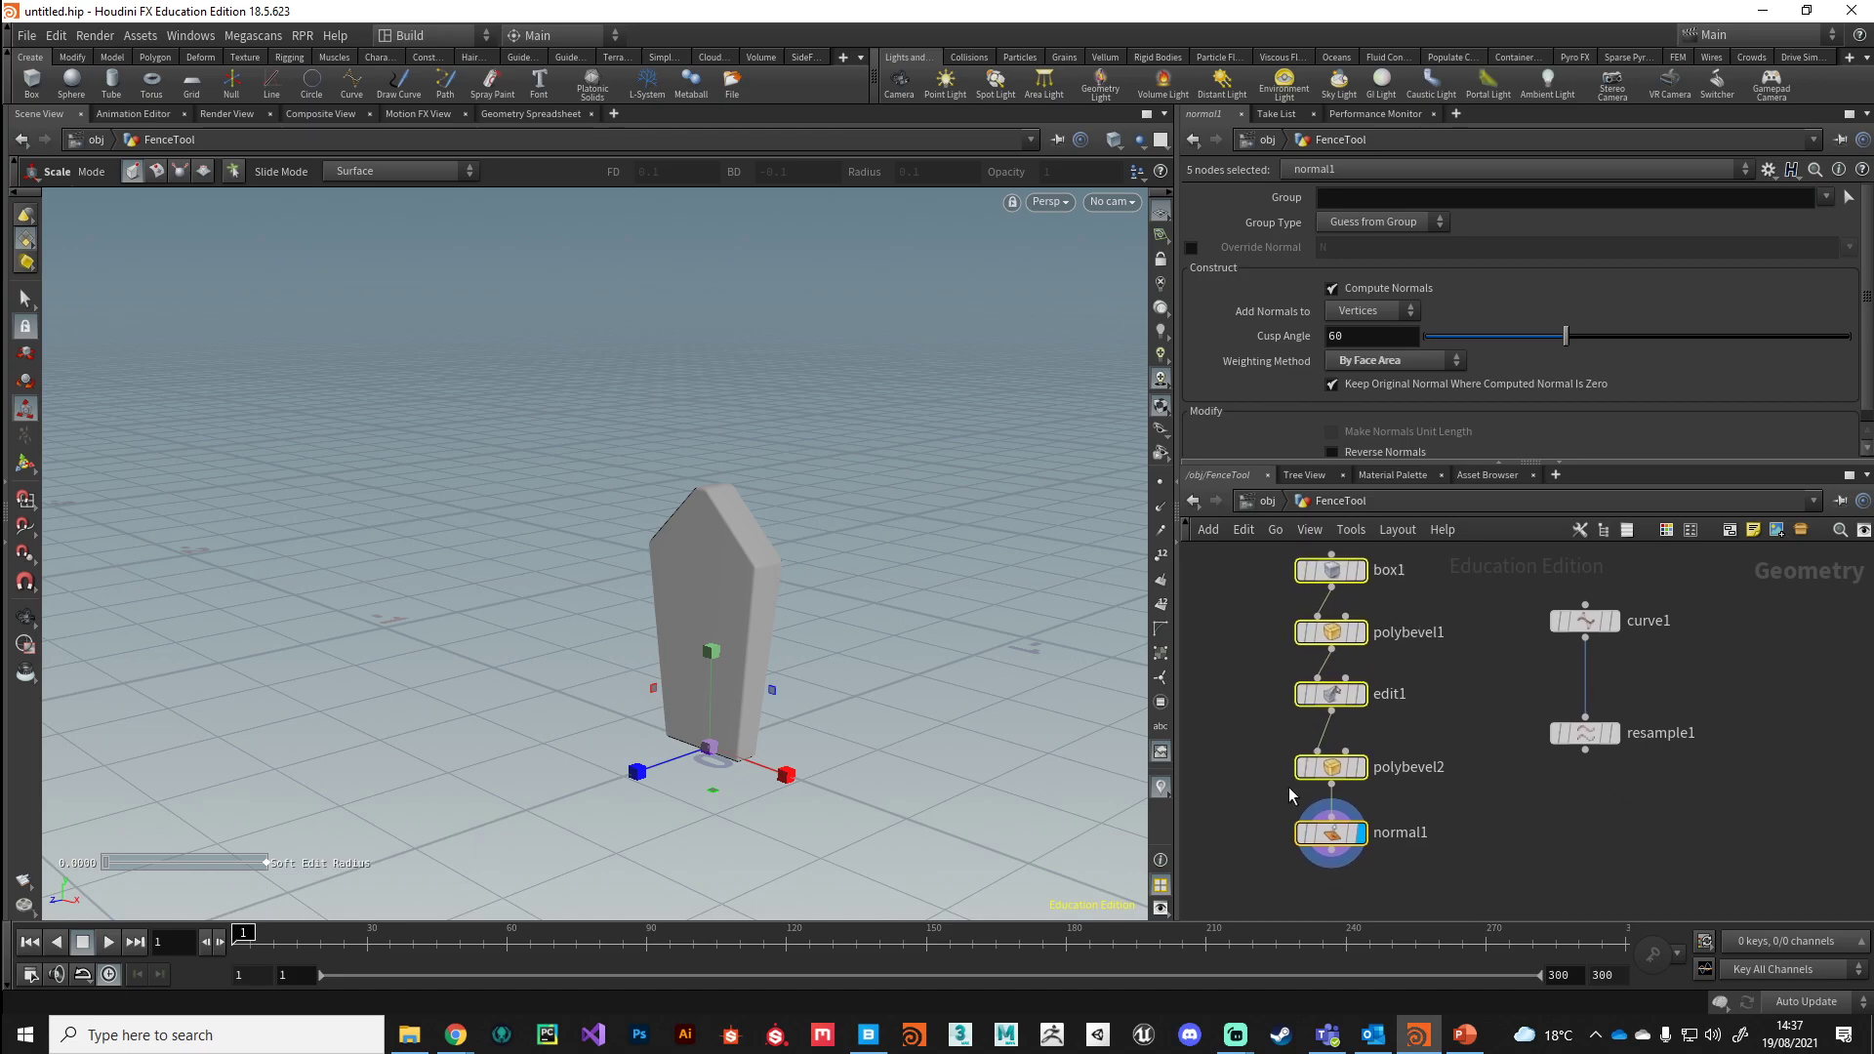
pyautogui.click(1803, 537)
# - Rename the subnetwork as FencePost, move it beside the curve nodes, and bring the resample node closer to the curve node
pyautogui.doubleClick(1398, 835)
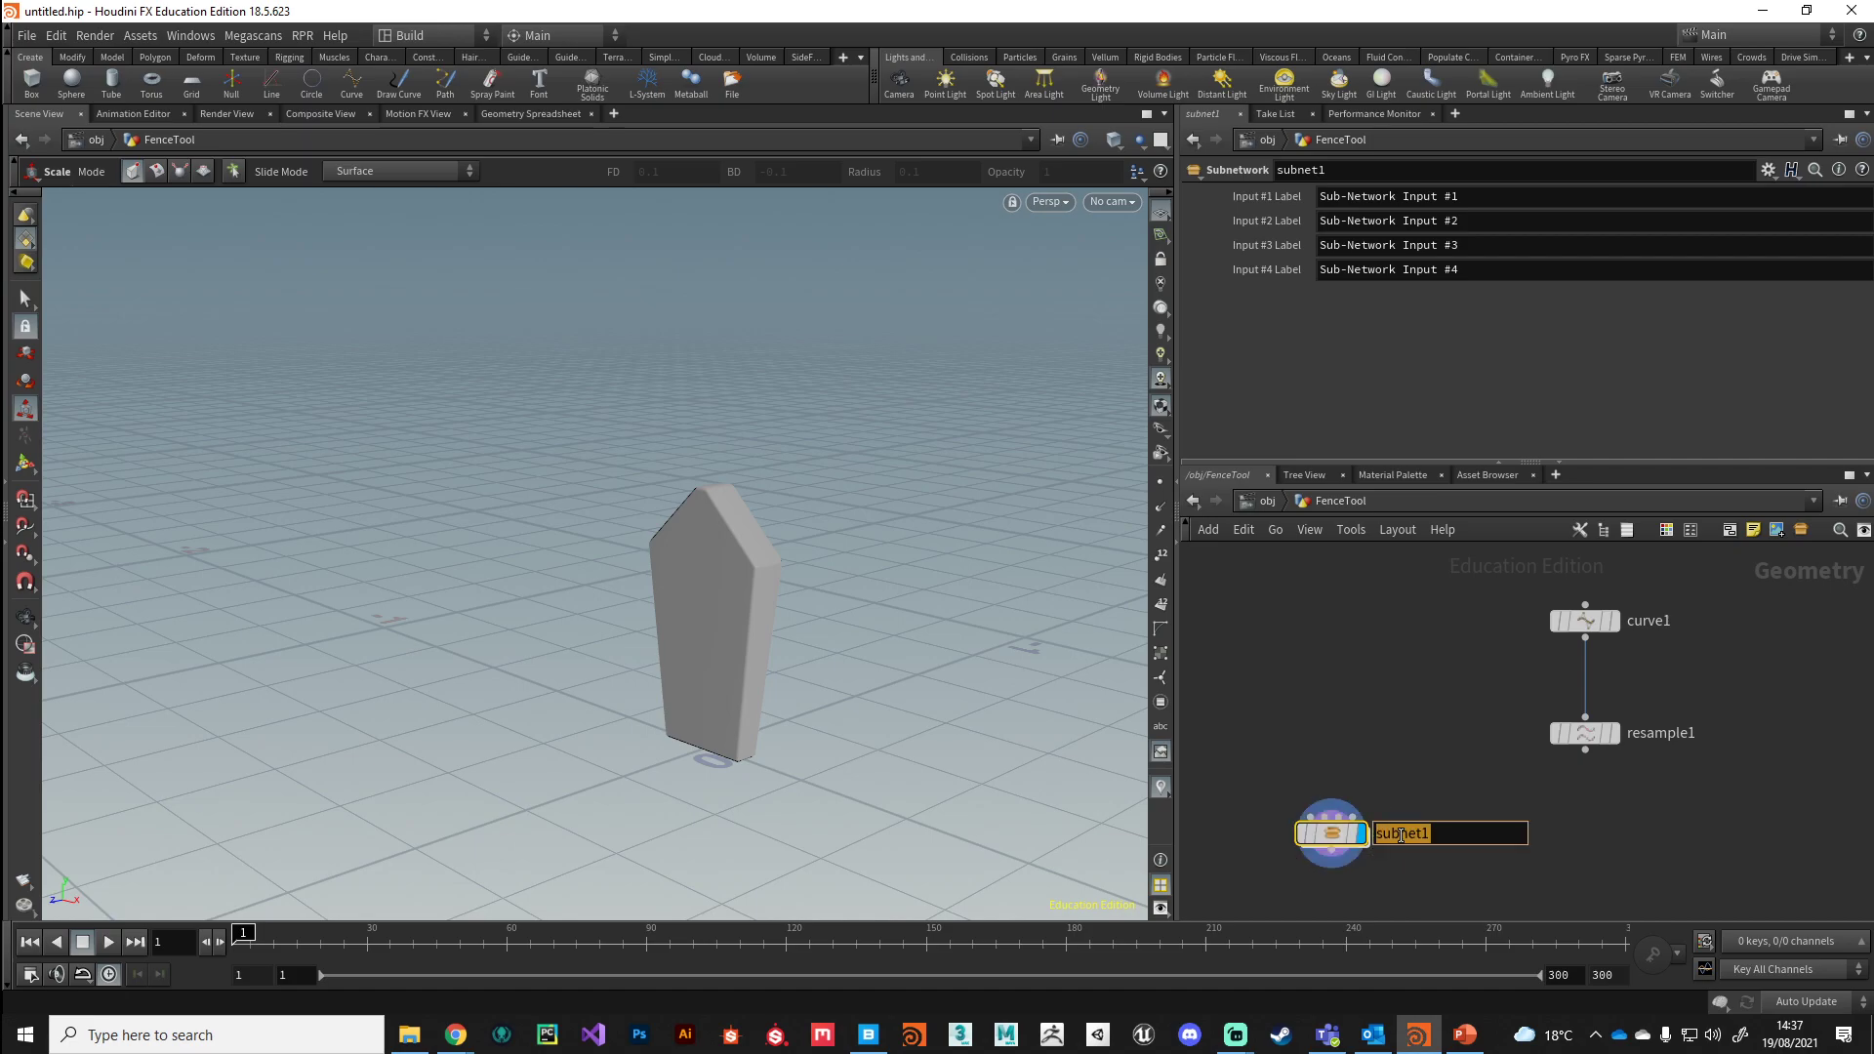
pyautogui.write('FencePost')
pyautogui.press('Return')
pyautogui.moveTo(1337, 836); pyautogui.dragTo(1295, 674)
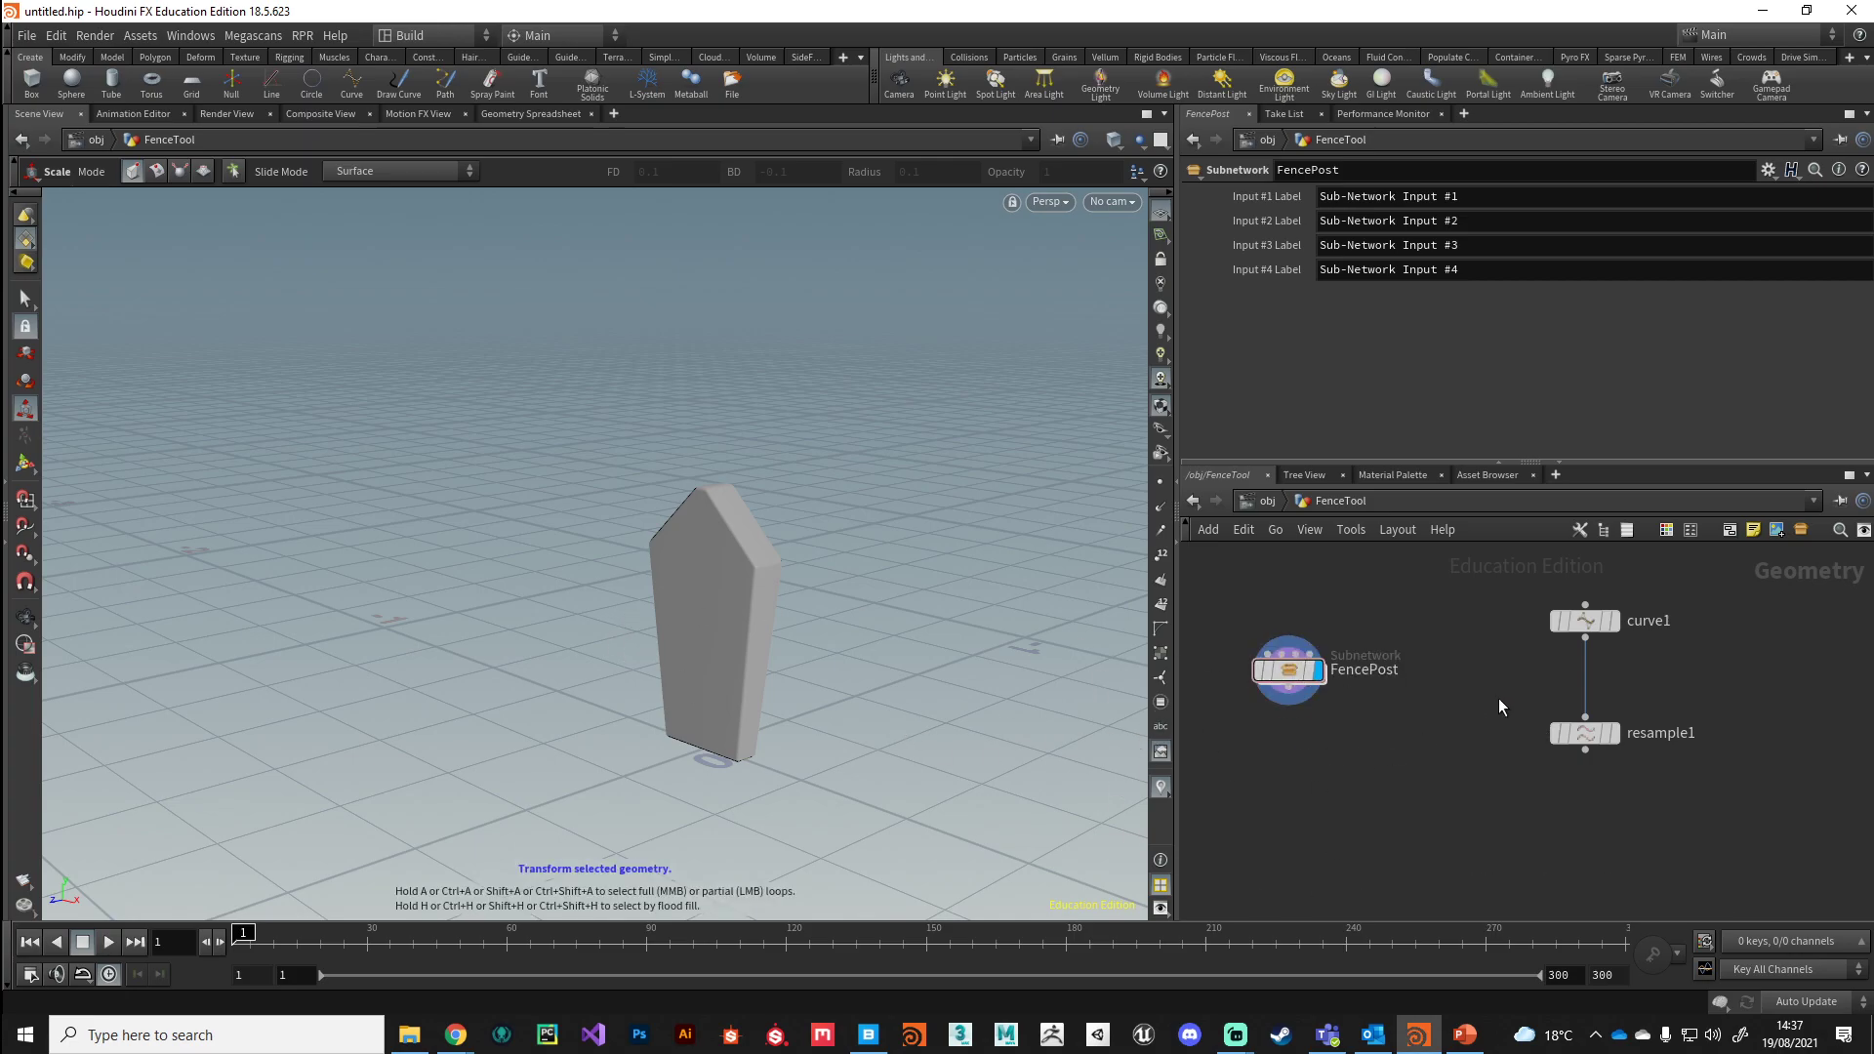
pyautogui.moveTo(1588, 730); pyautogui.dragTo(1590, 688)
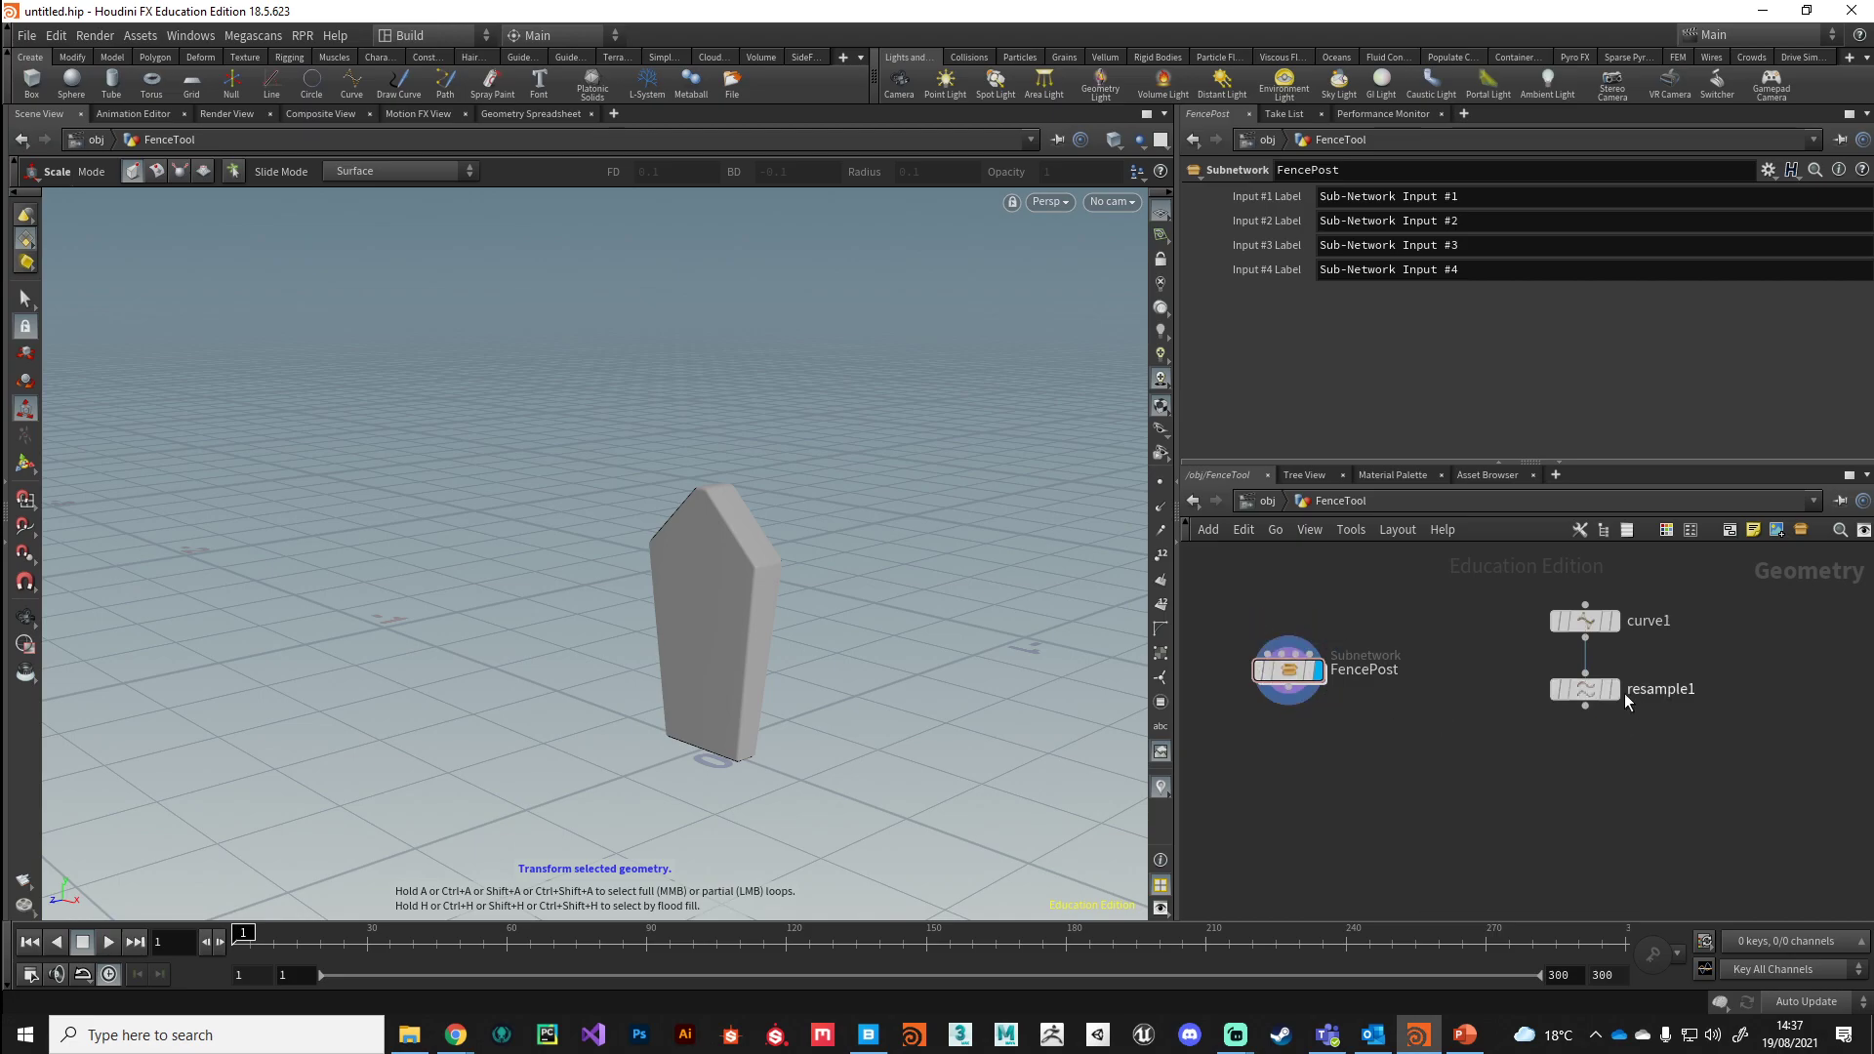